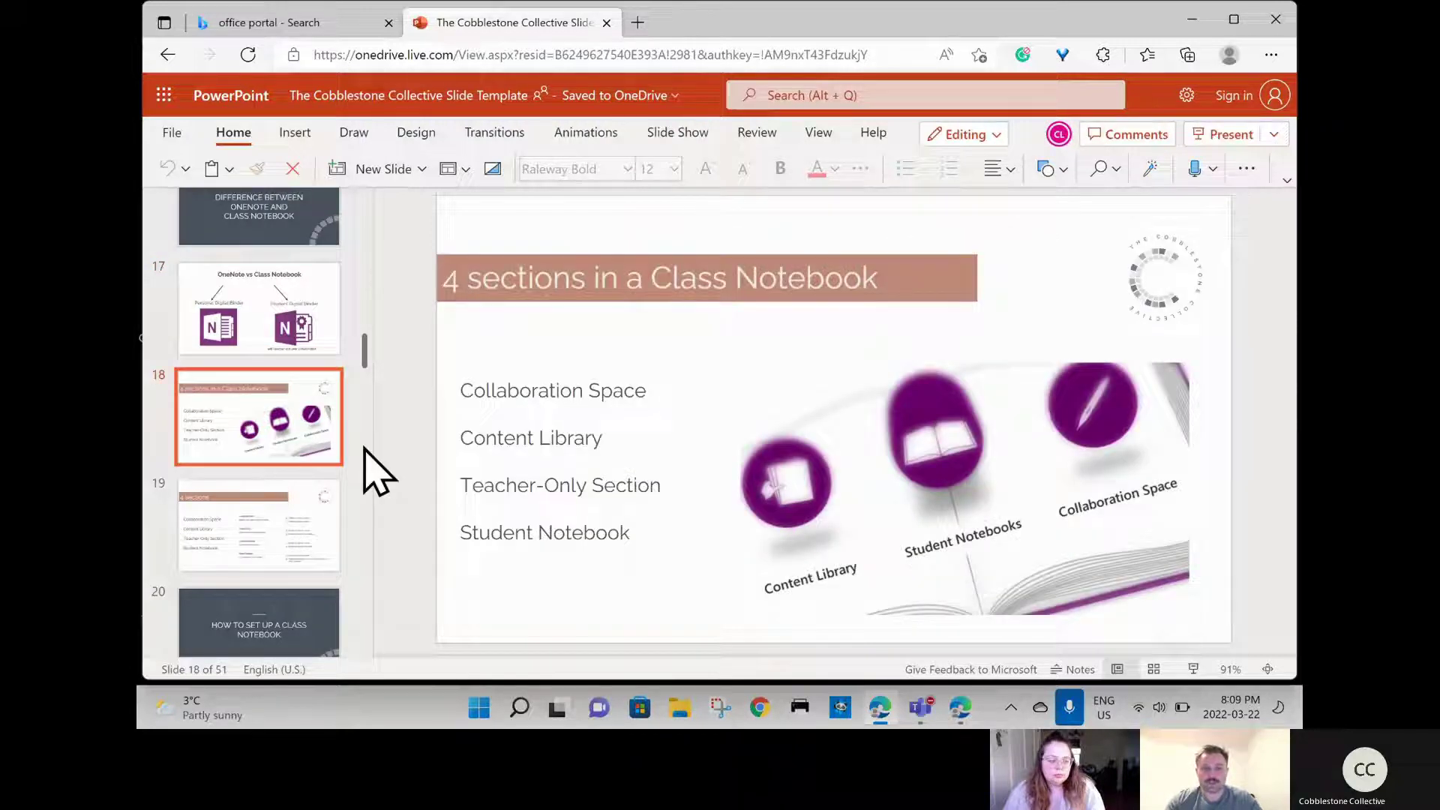
Step: Highlight Collaboration Space and Content Library in the list of Class Notebook sections on slide 18
{"action": "left_click", "coordinate": [644, 386]}
{"action": "left_click_drag", "start_coordinate": [644, 385], "coordinate": [459, 390]}
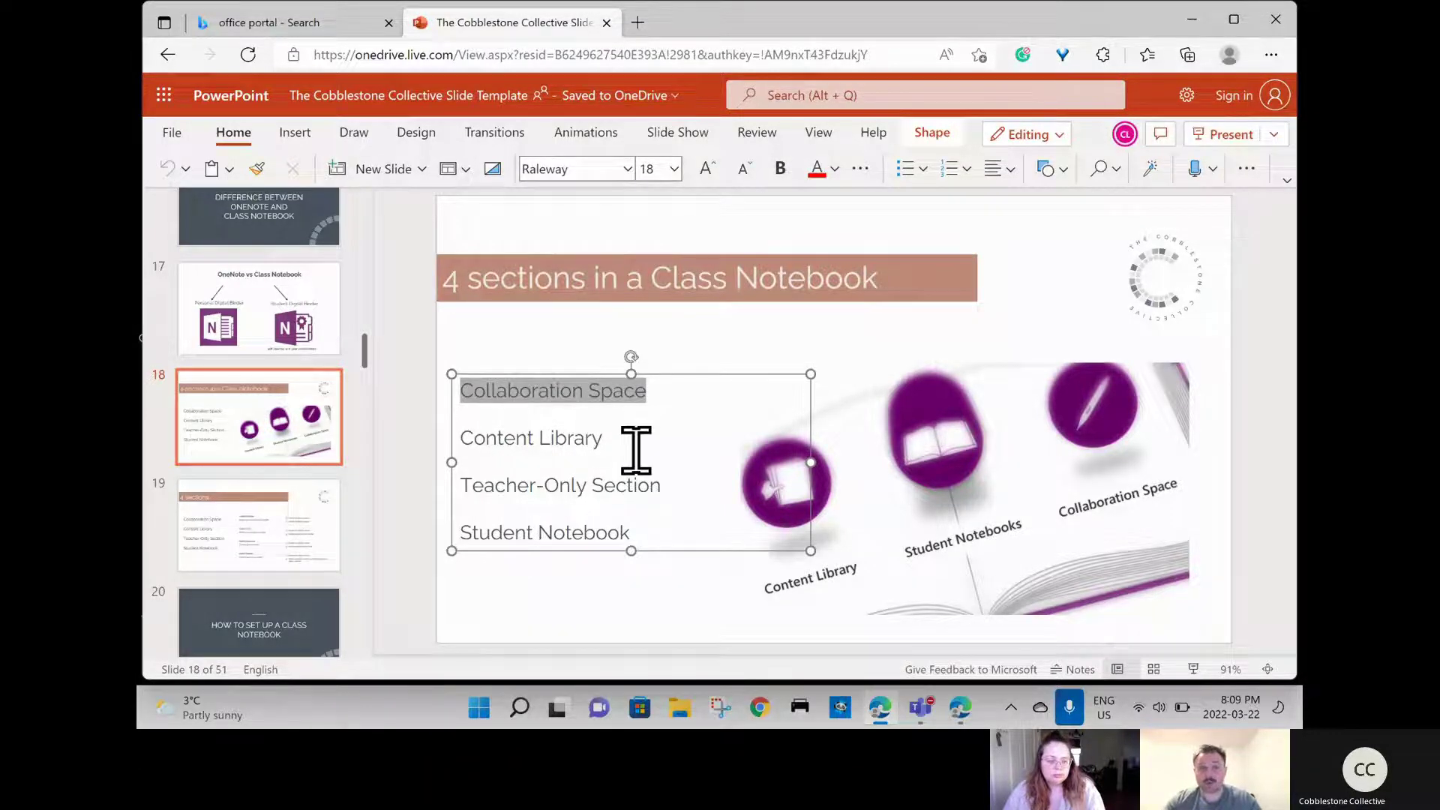
{"action": "left_click_drag", "start_coordinate": [633, 450], "coordinate": [434, 450]}
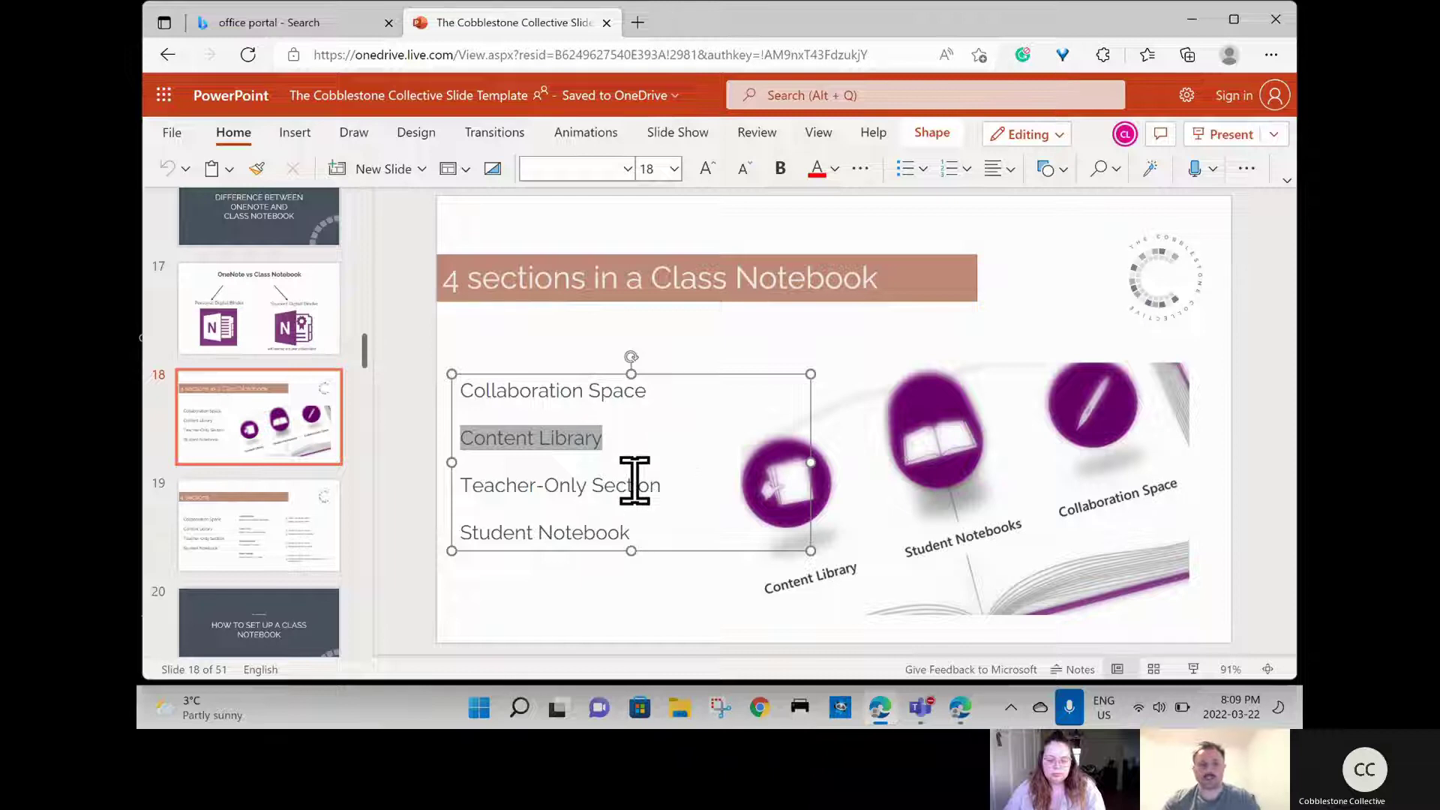
Step: Switch to the Microsoft Office home page and open the full page of all available apps
{"action": "left_click", "coordinate": [304, 37]}
{"action": "left_click", "coordinate": [960, 709]}
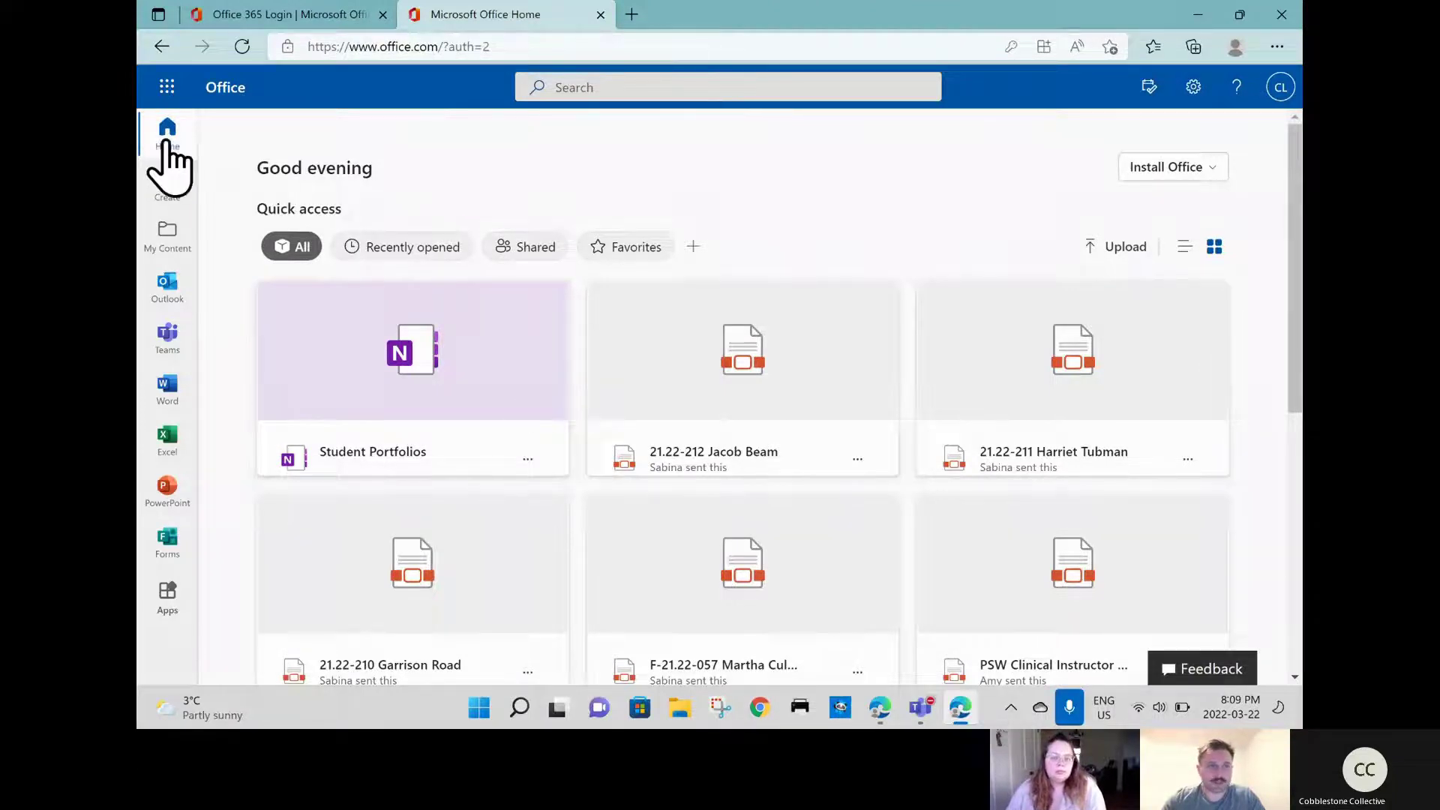
{"action": "left_click", "coordinate": [167, 87]}
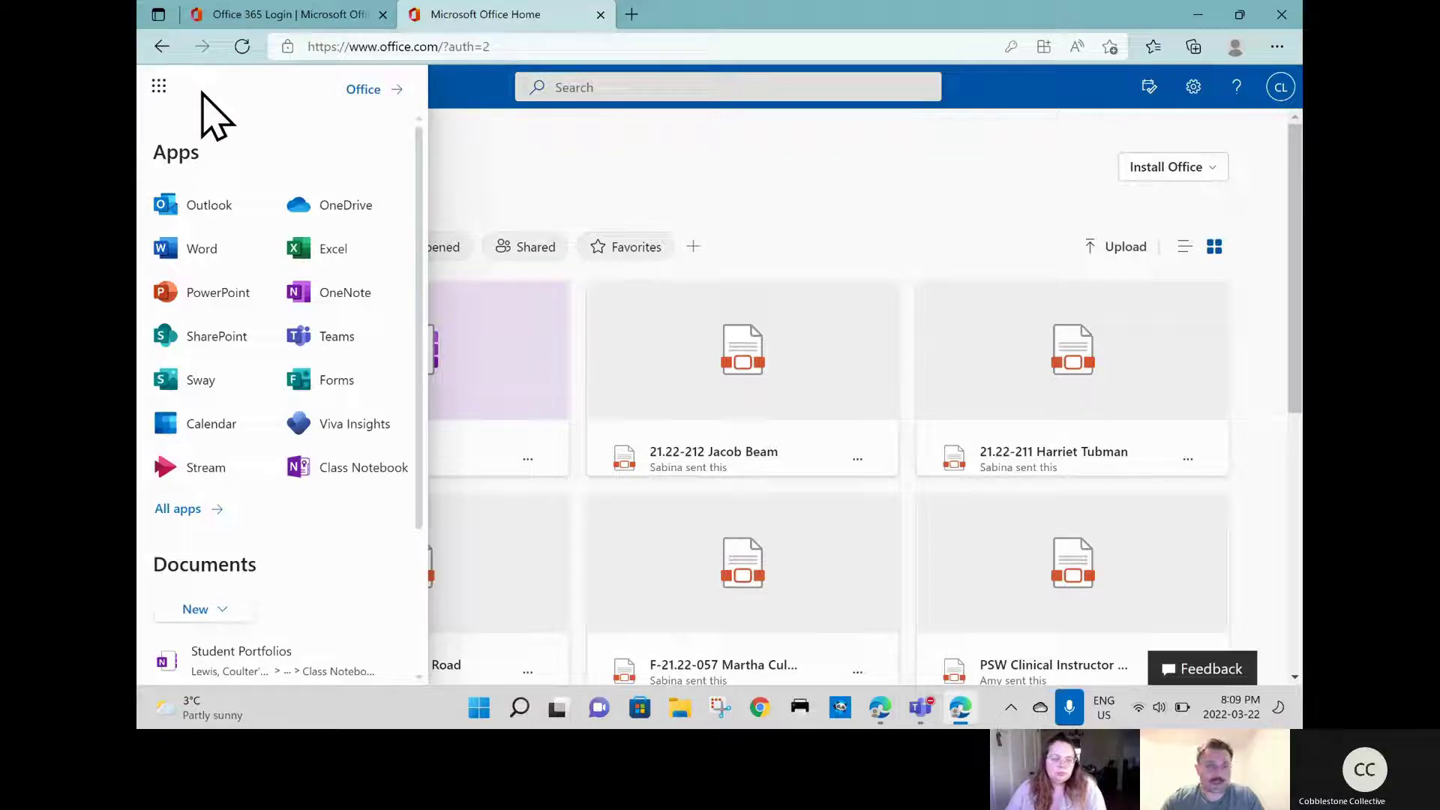
{"action": "left_click", "coordinate": [183, 509]}
{"action": "scroll", "coordinate": [236, 497], "scroll_direction": "down", "scroll_amount": 8}
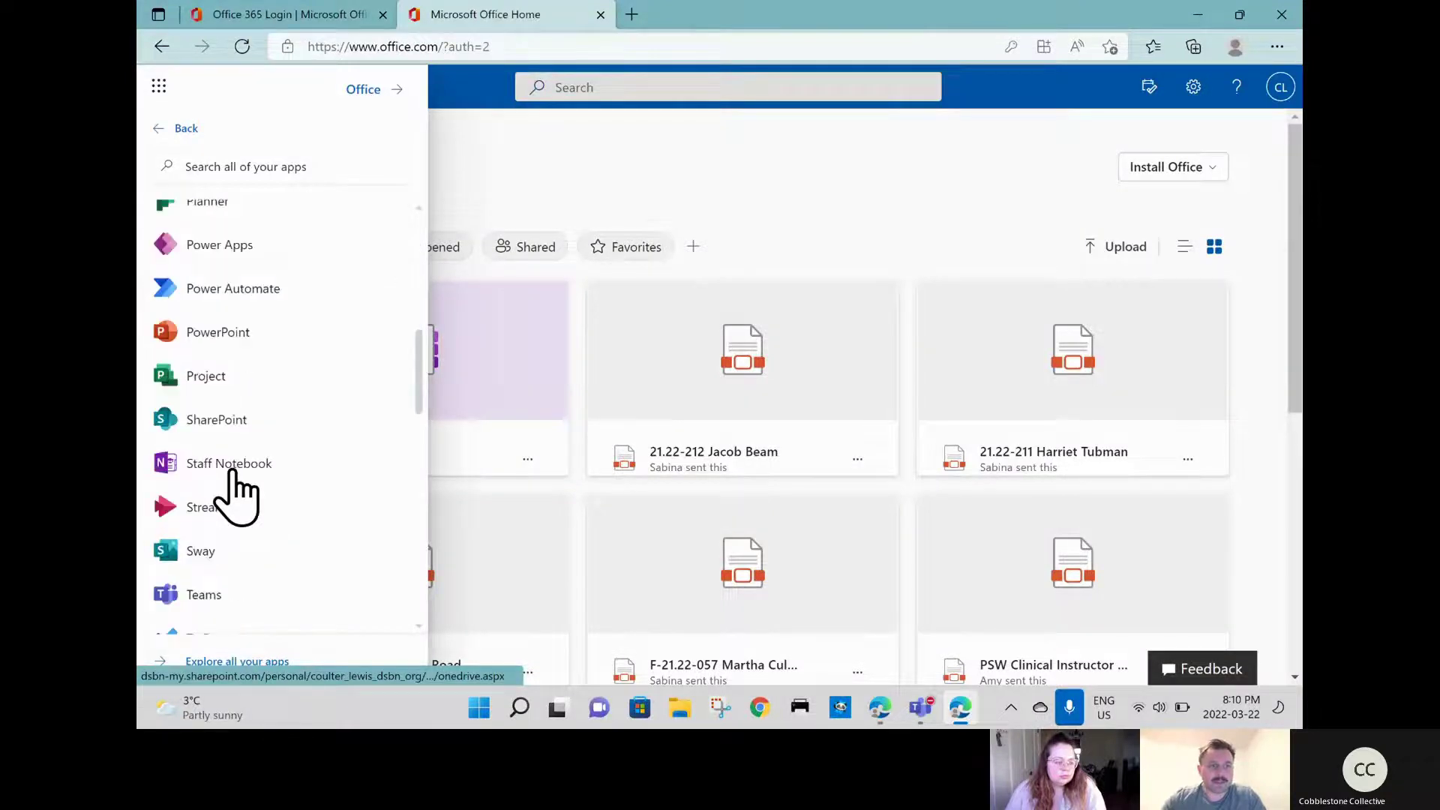
{"action": "scroll", "coordinate": [237, 497], "scroll_direction": "down", "scroll_amount": 10}
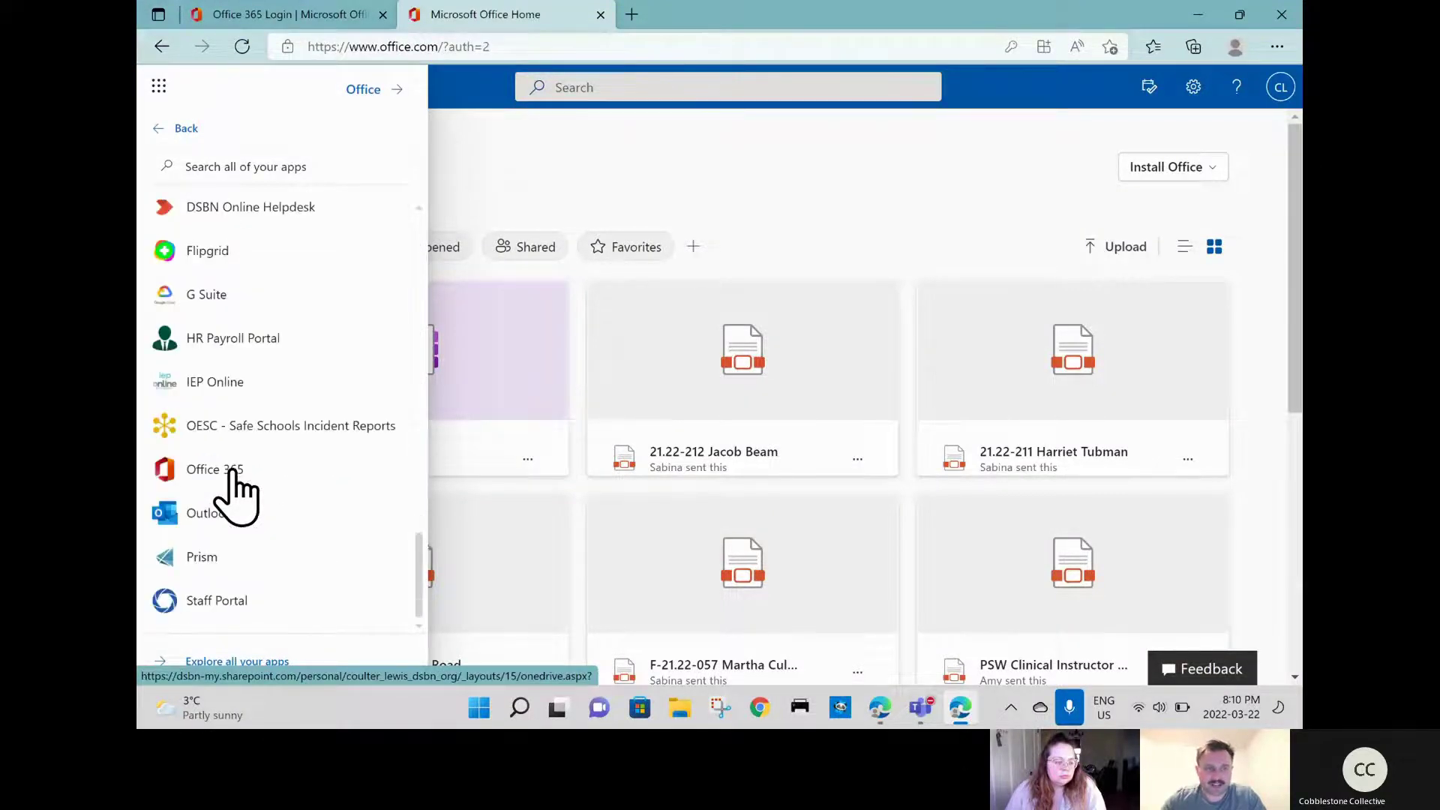
{"action": "left_click", "coordinate": [237, 663]}
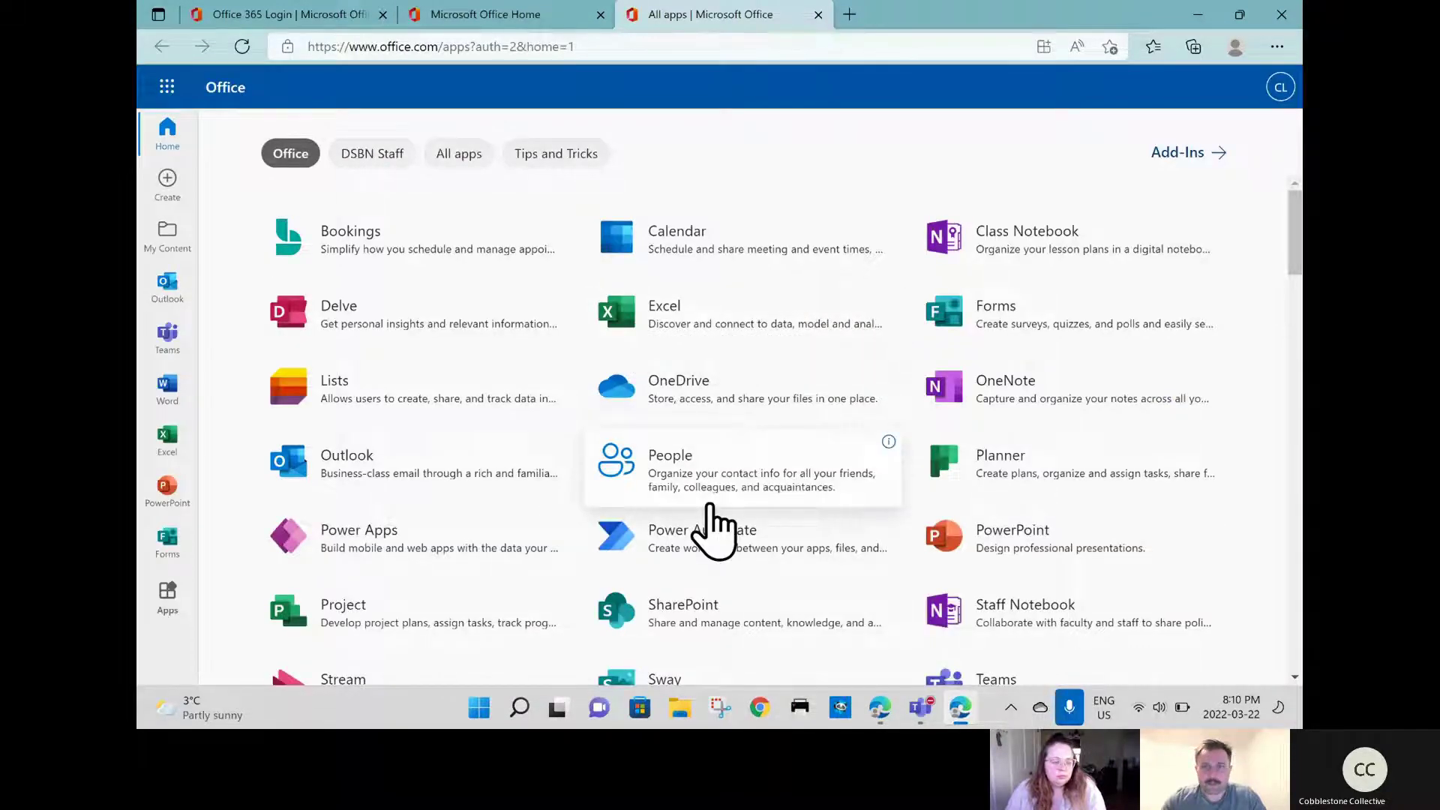
Step: Look over the available Office apps and open Class Notebook
{"action": "scroll", "coordinate": [855, 401], "scroll_direction": "down", "scroll_amount": 1}
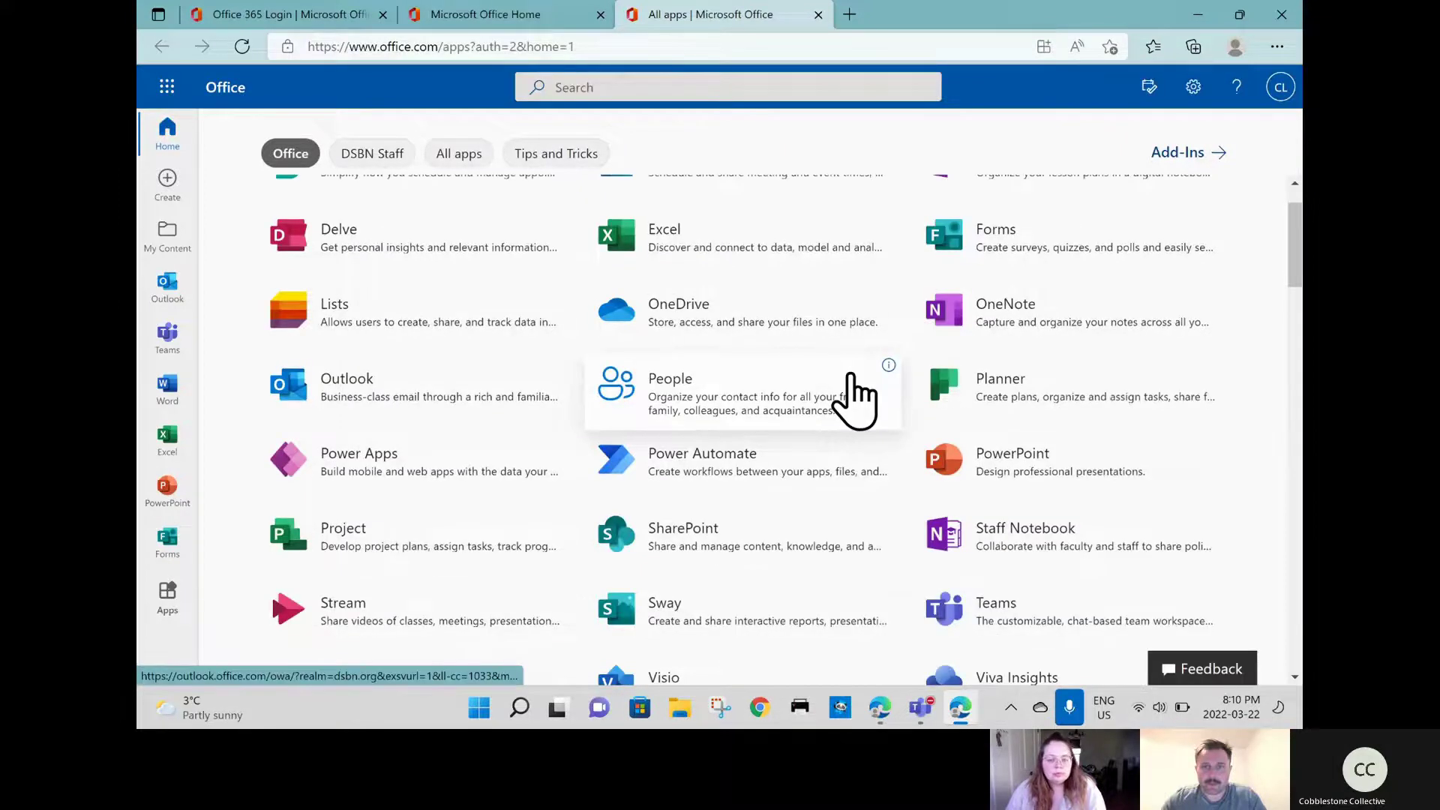
{"action": "scroll", "coordinate": [1236, 207], "scroll_direction": "up", "scroll_amount": 1}
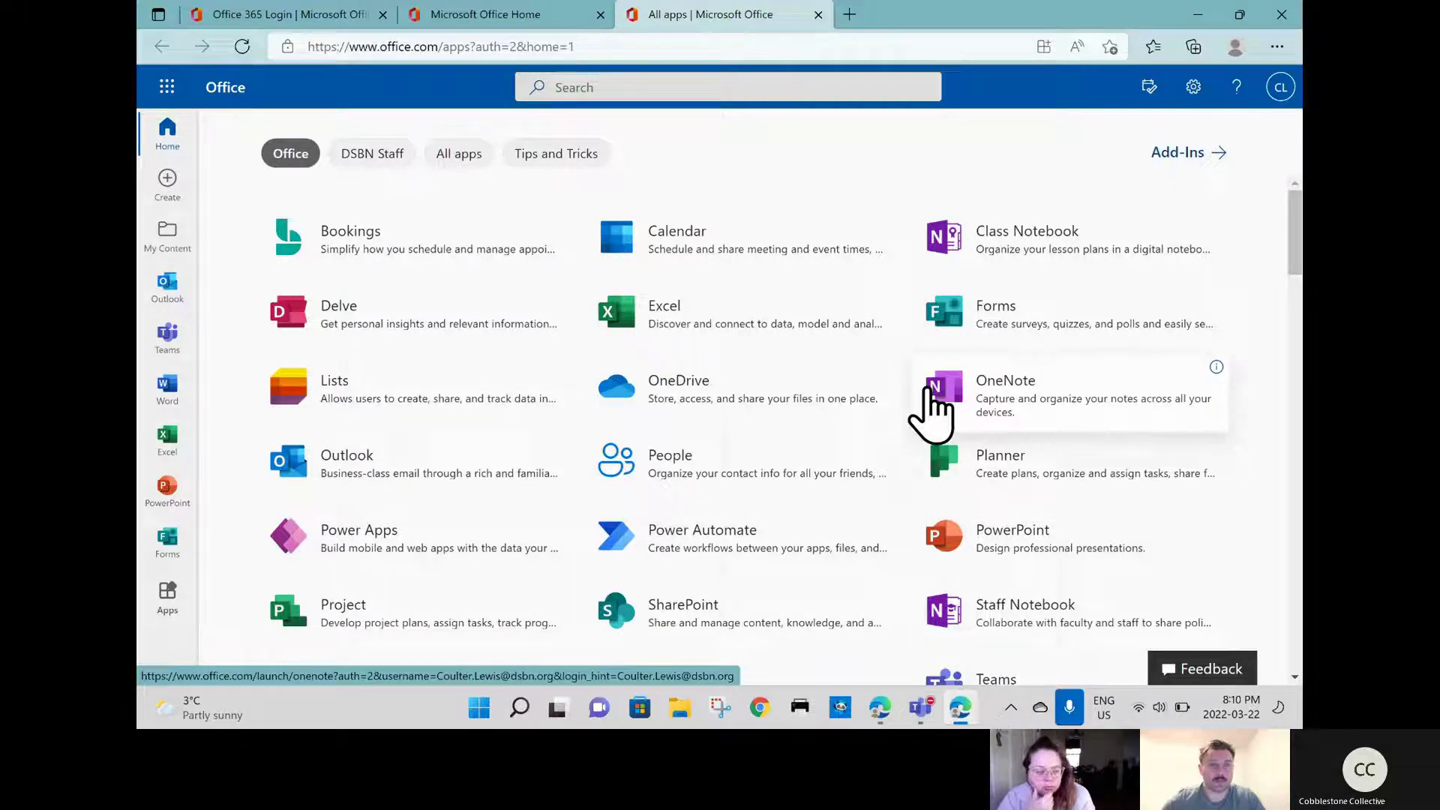
{"action": "left_click", "coordinate": [279, 15]}
{"action": "left_click", "coordinate": [519, 15]}
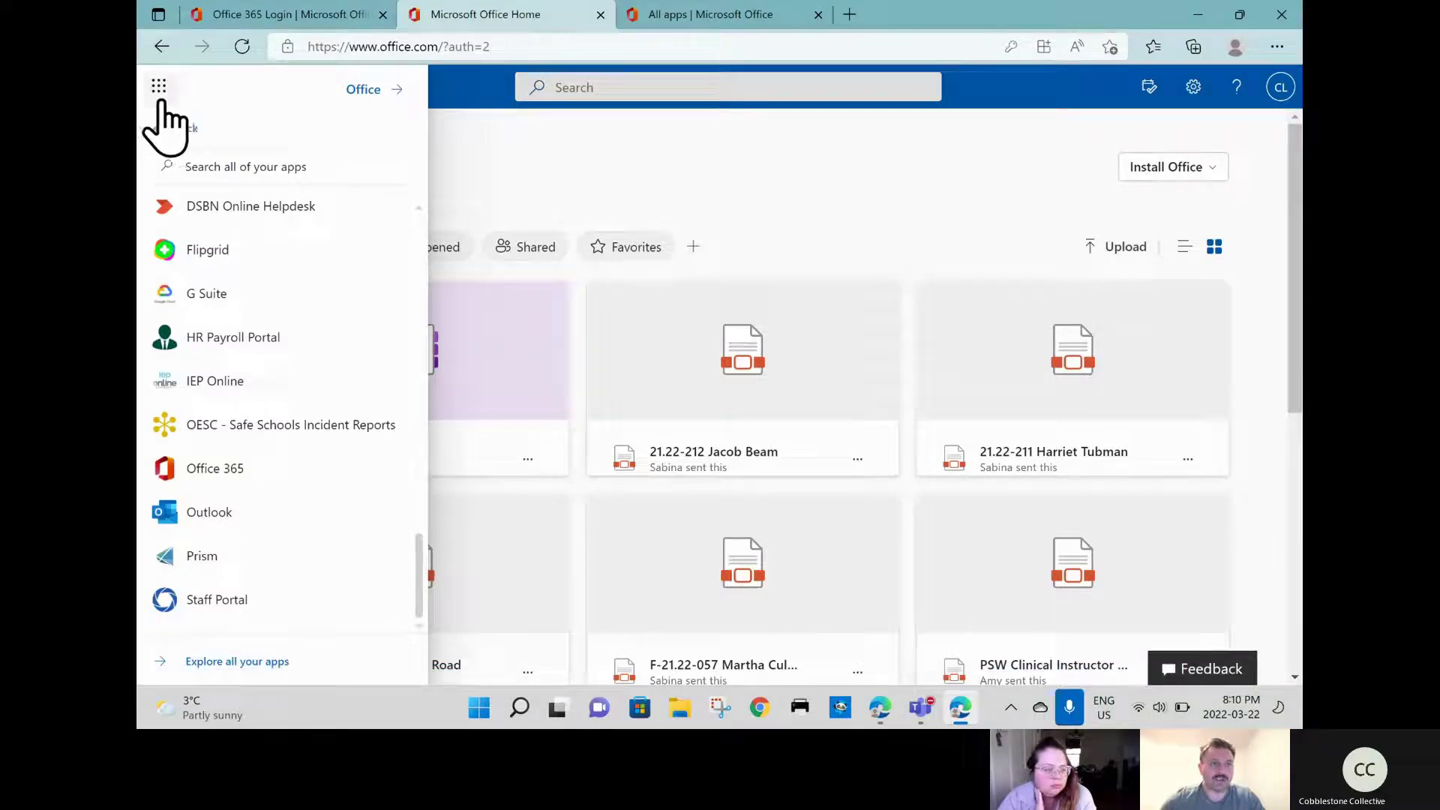
{"action": "left_click", "coordinate": [711, 15]}
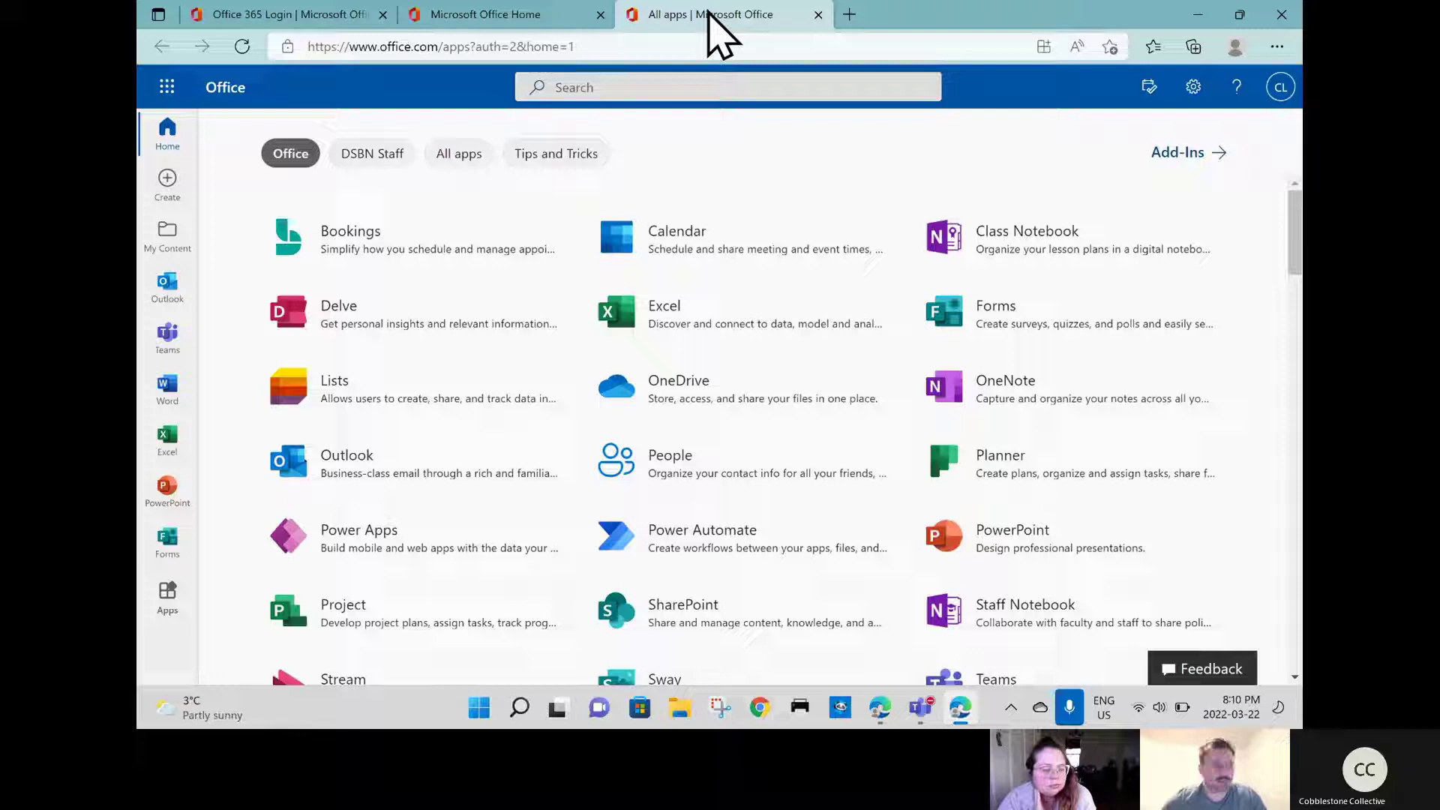
{"action": "left_click", "coordinate": [1057, 236]}
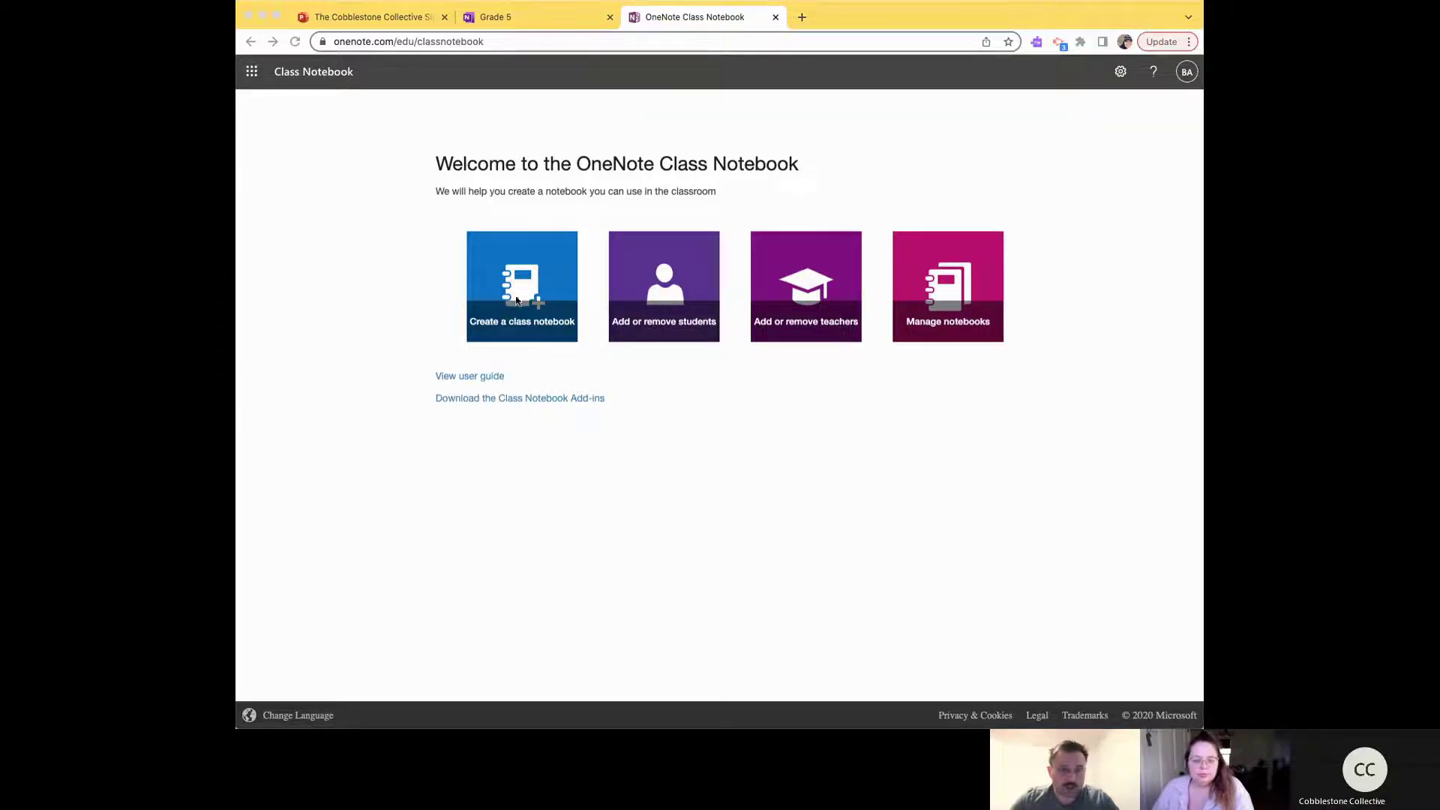
Step: Start a new class notebook and name it "Grade 5 Portfolios - " followed by the teacher's title and surname
{"action": "left_click", "coordinate": [491, 281]}
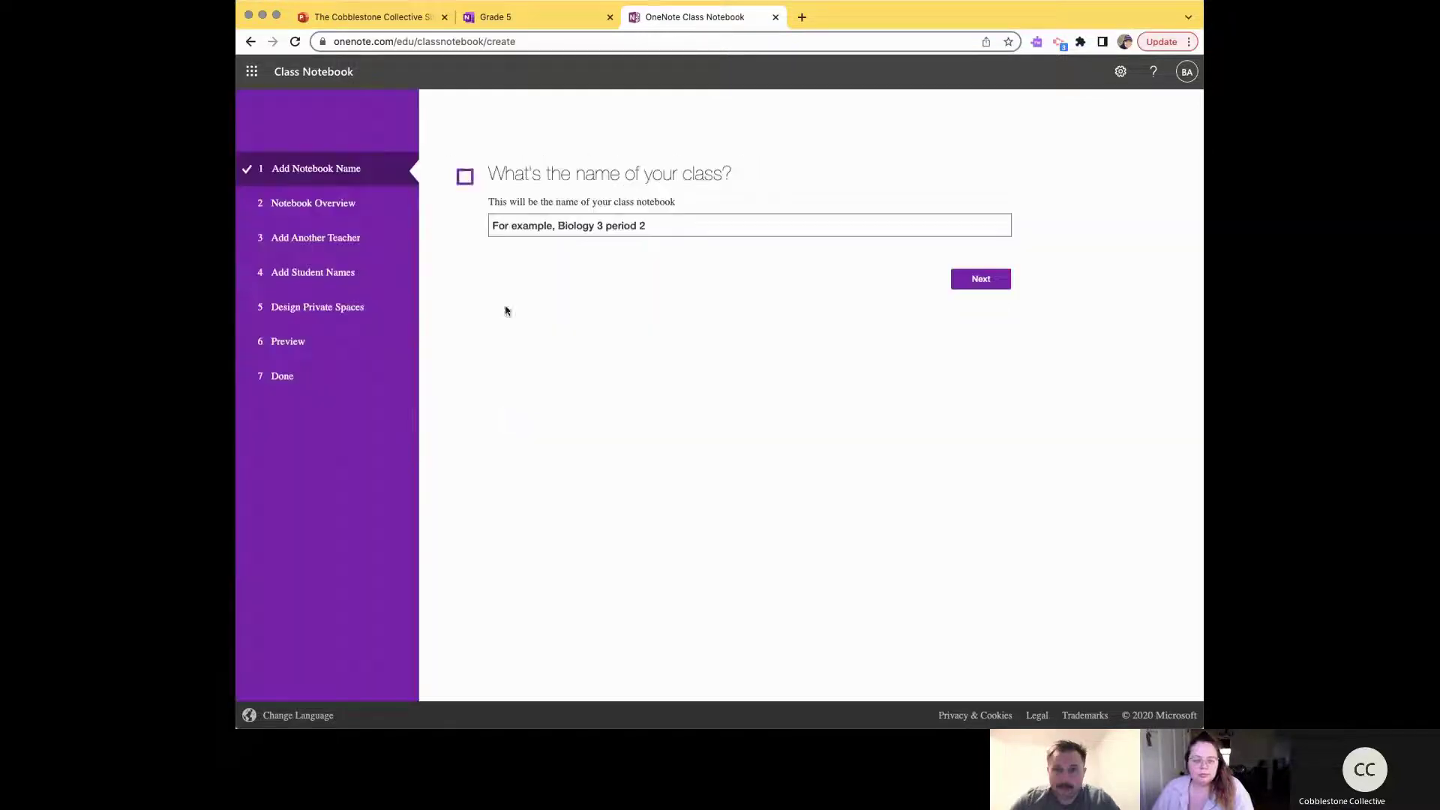
{"action": "left_click", "coordinate": [590, 225]}
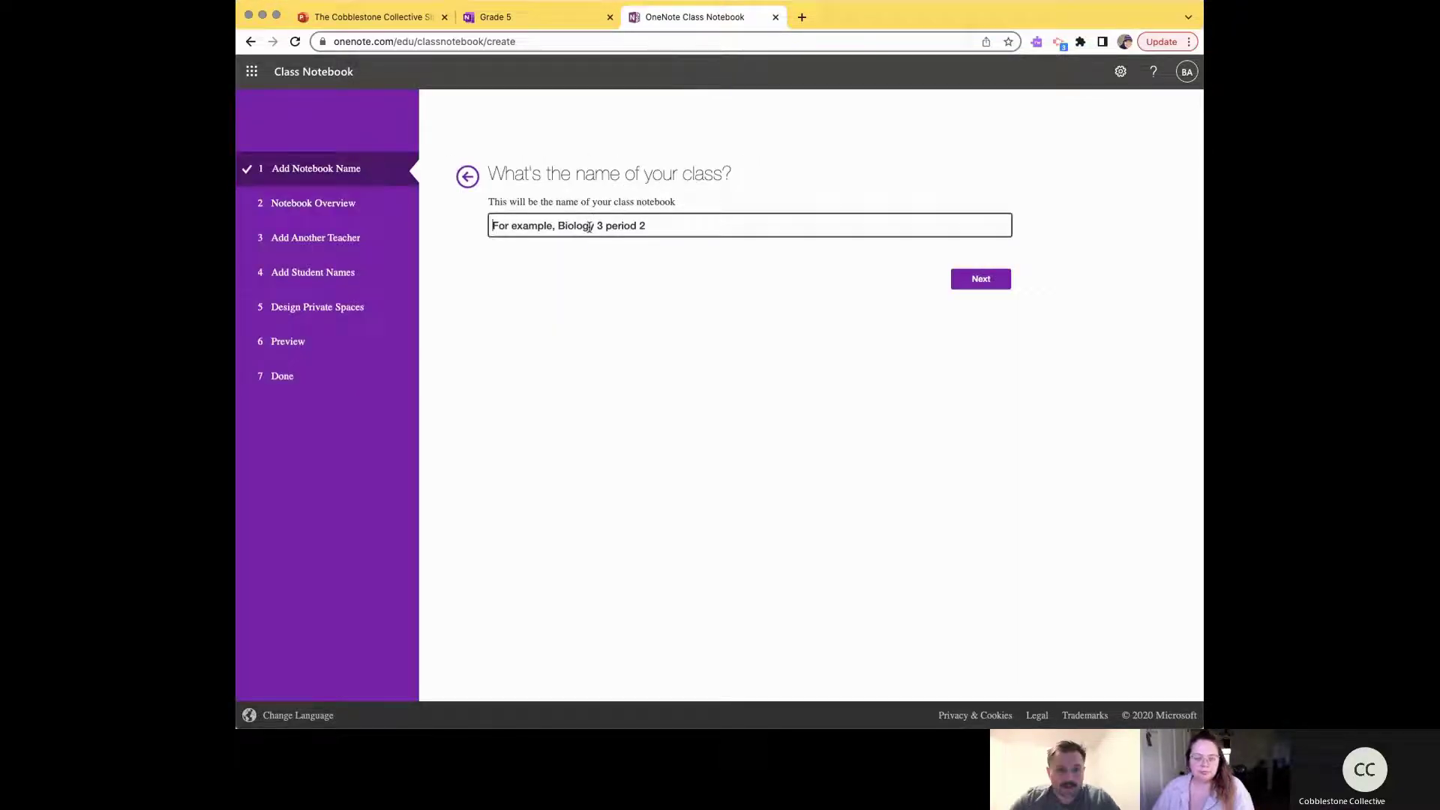
{"action": "type", "text": "Gr"}
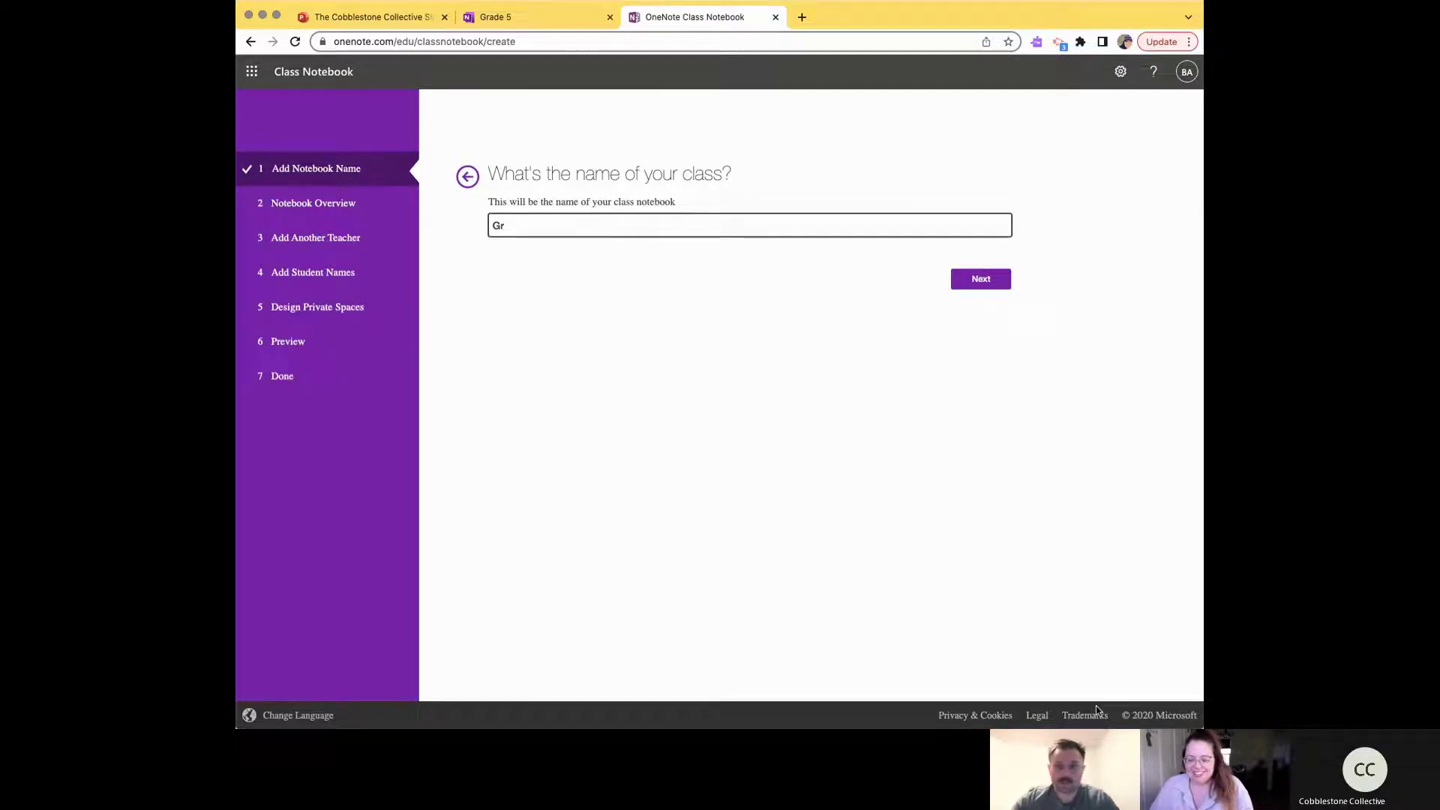
{"action": "left_click", "coordinate": [576, 229]}
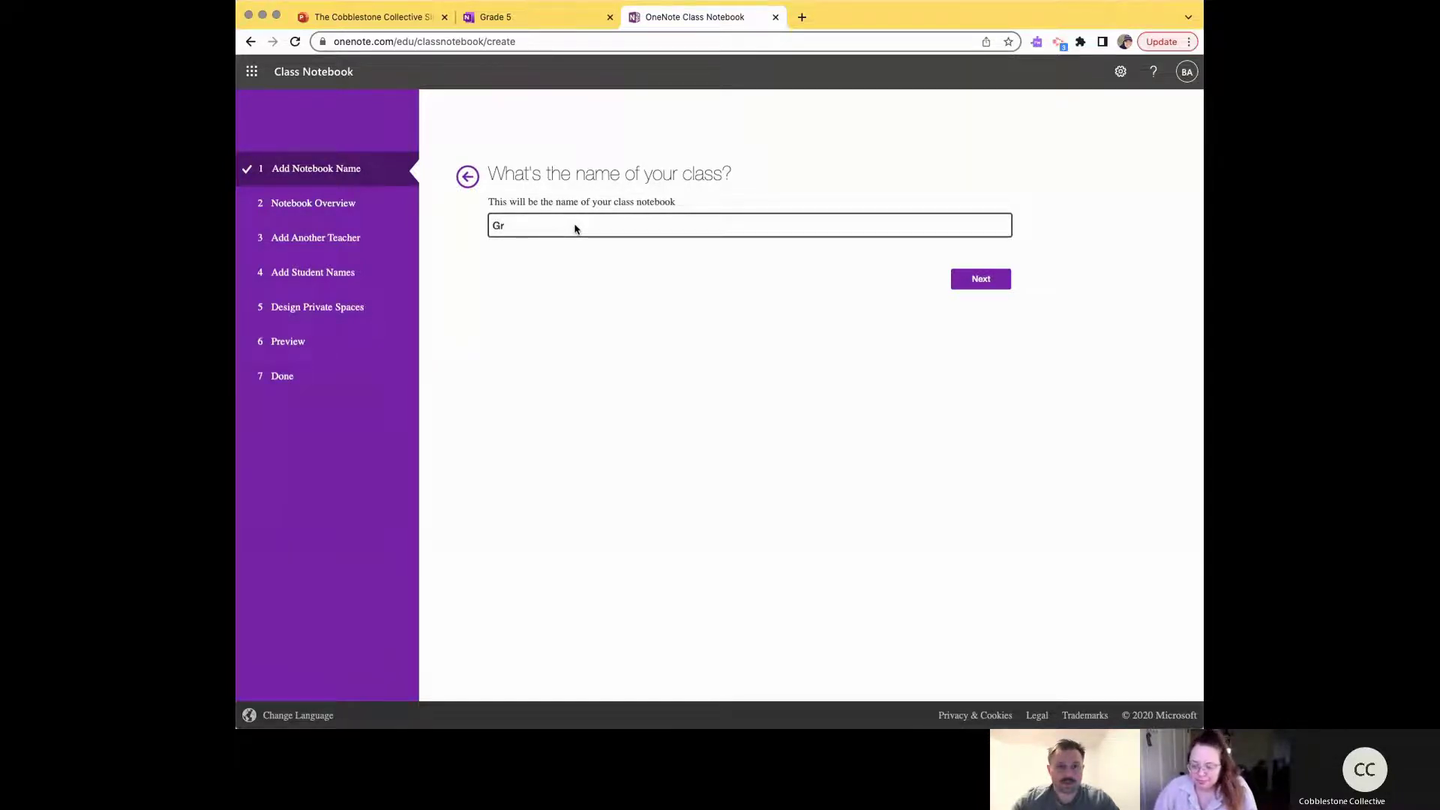
{"action": "type", "text": "ade 5 - Ms Almberg"}
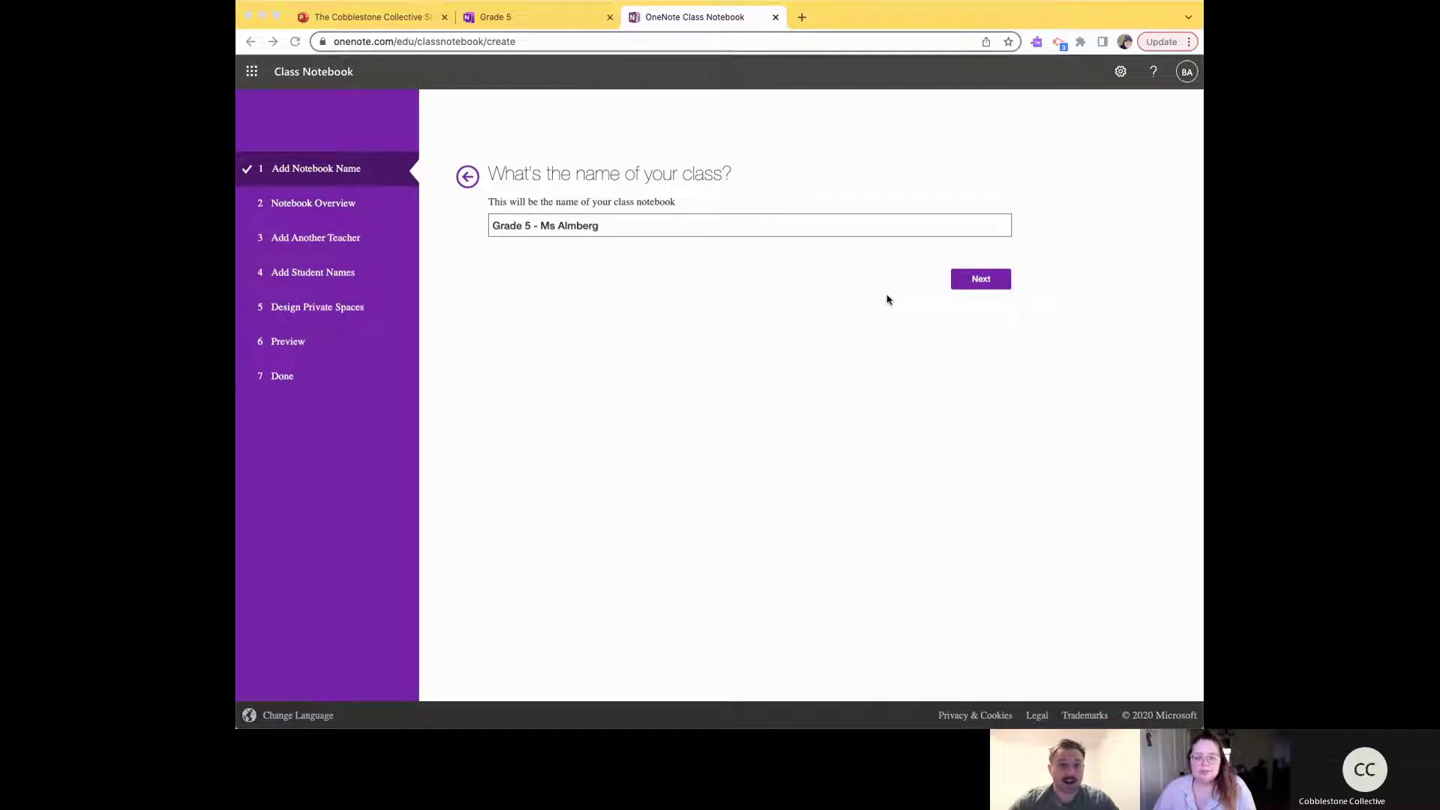
{"action": "left_click", "coordinate": [530, 236]}
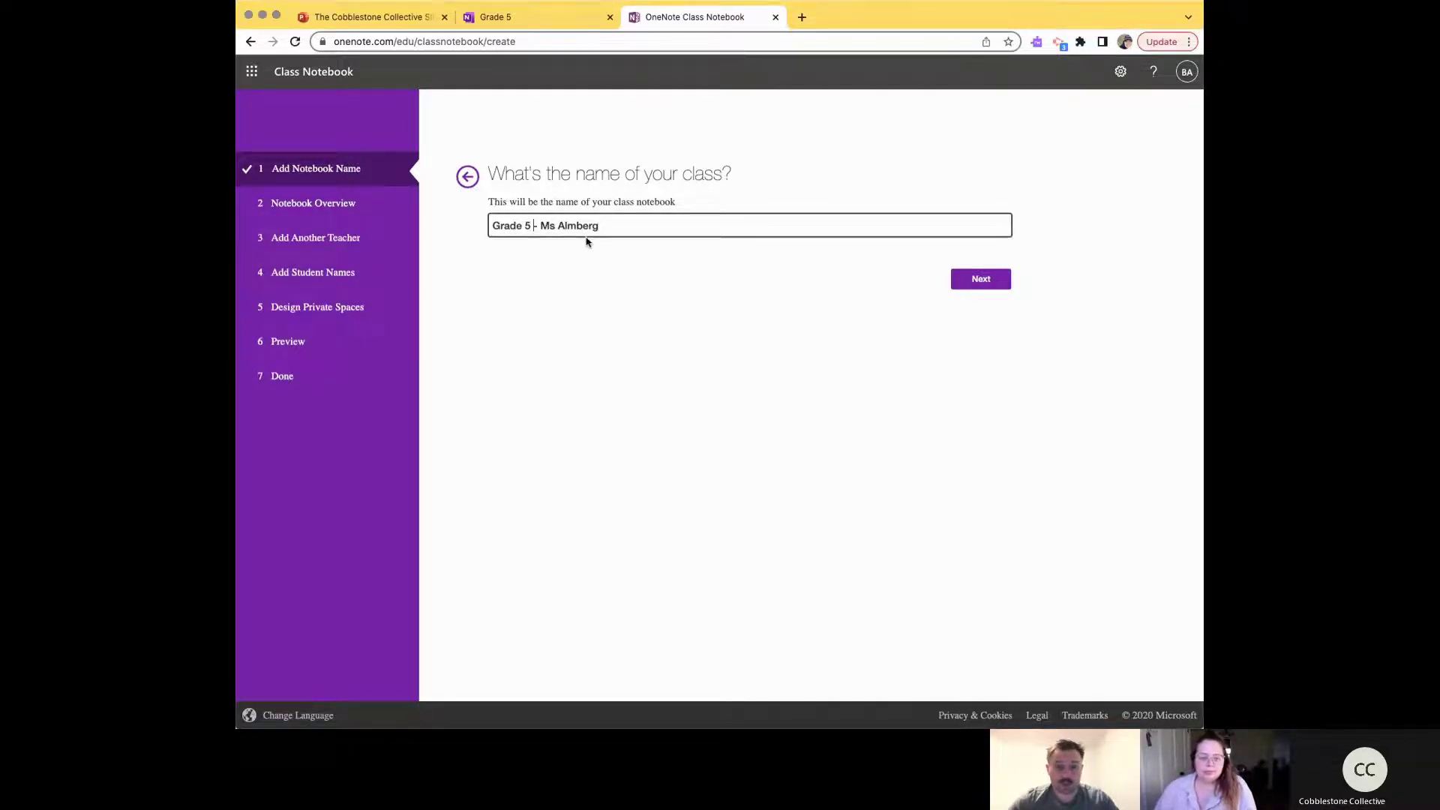
{"action": "type", "text": "Portfolios"}
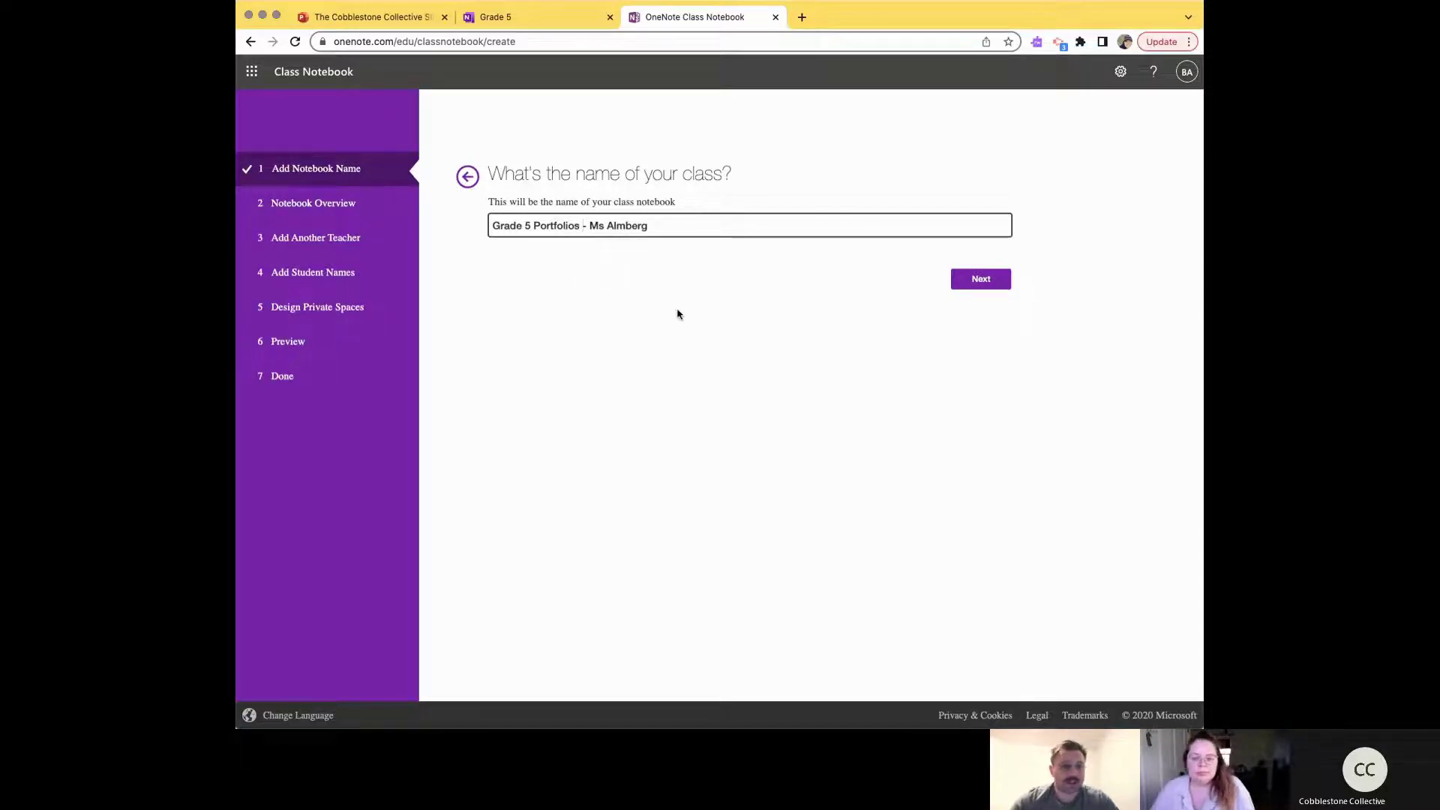
Step: Accept the notebook name and section overview, and continue without giving another teacher permission
{"action": "left_click", "coordinate": [988, 285]}
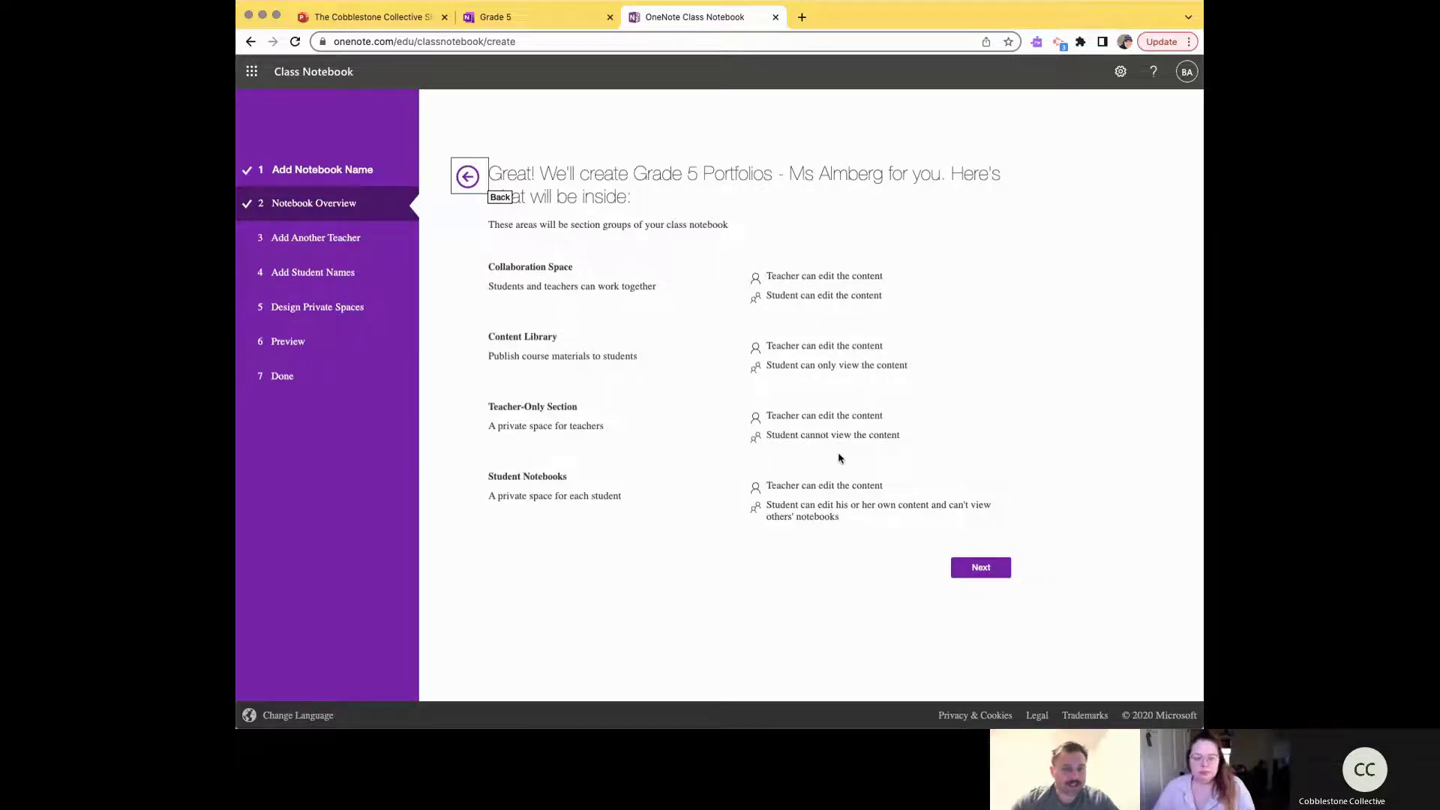
{"action": "left_click", "coordinate": [972, 574]}
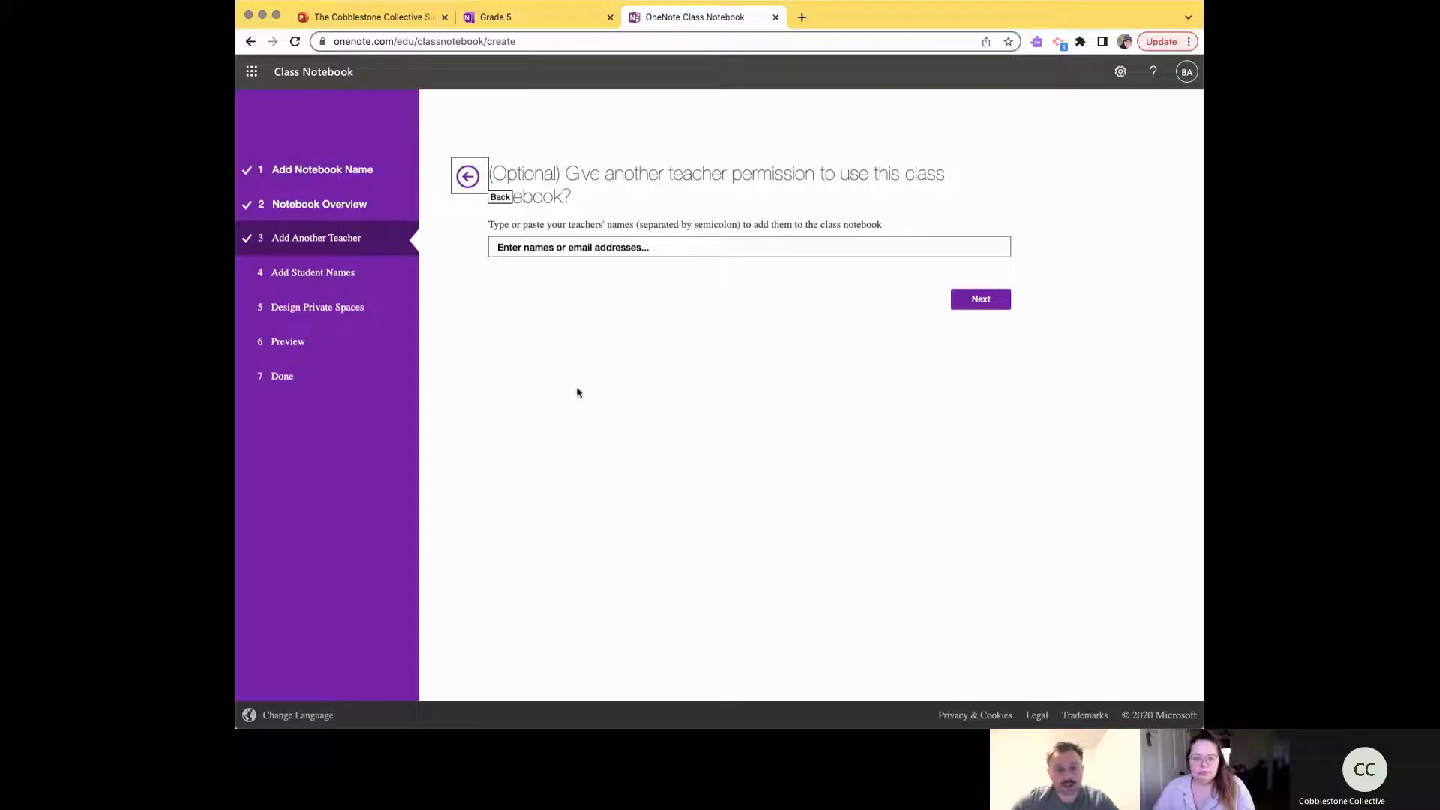
{"action": "left_click", "coordinate": [981, 300]}
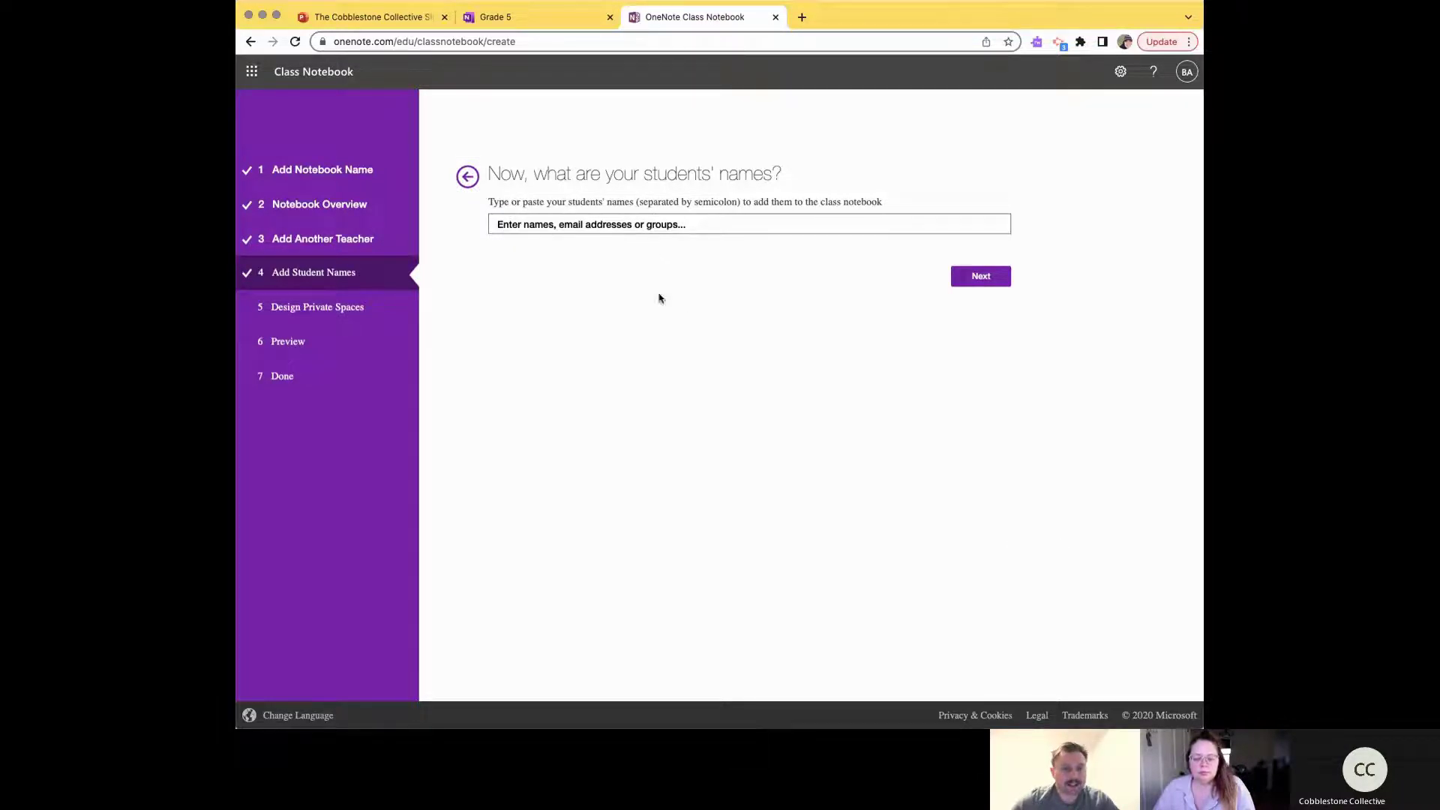
Step: Look up the first student by first name and add the matching account to the class notebook
{"action": "left_click", "coordinate": [539, 224]}
{"action": "type", "text": "ell"}
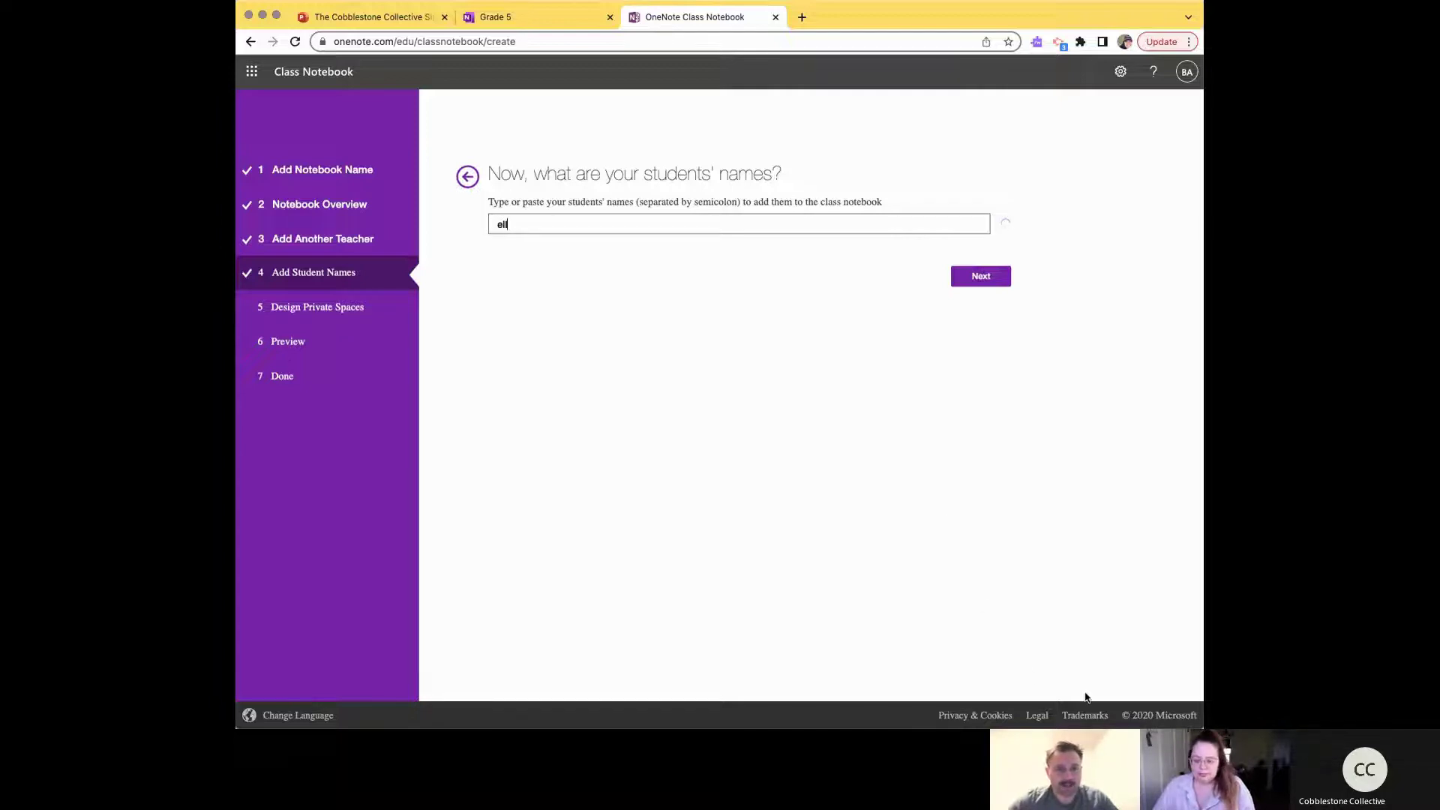
{"action": "type", "text": "e"}
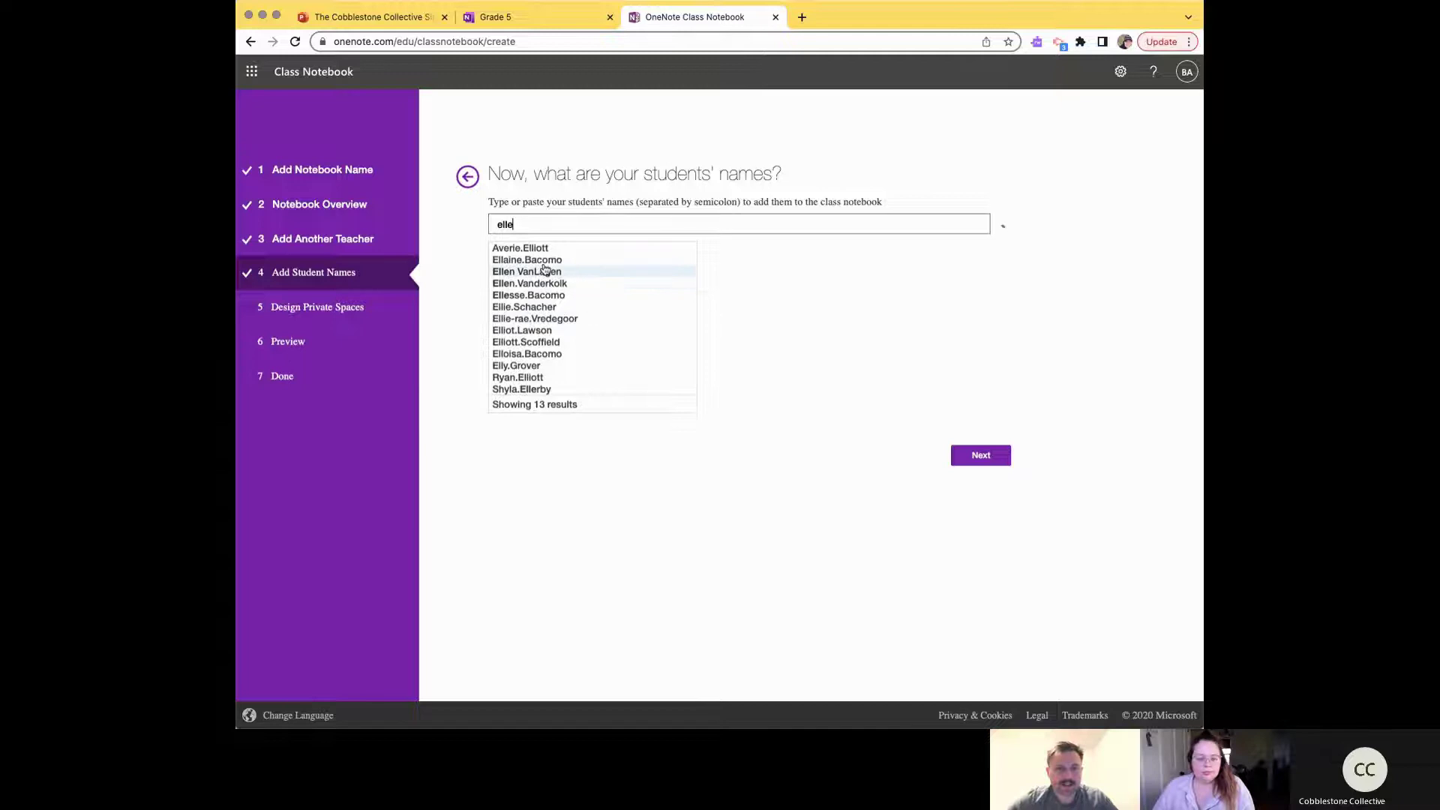
{"action": "left_click", "coordinate": [547, 280]}
{"action": "left_click", "coordinate": [557, 225]}
{"action": "type", "text": "el"}
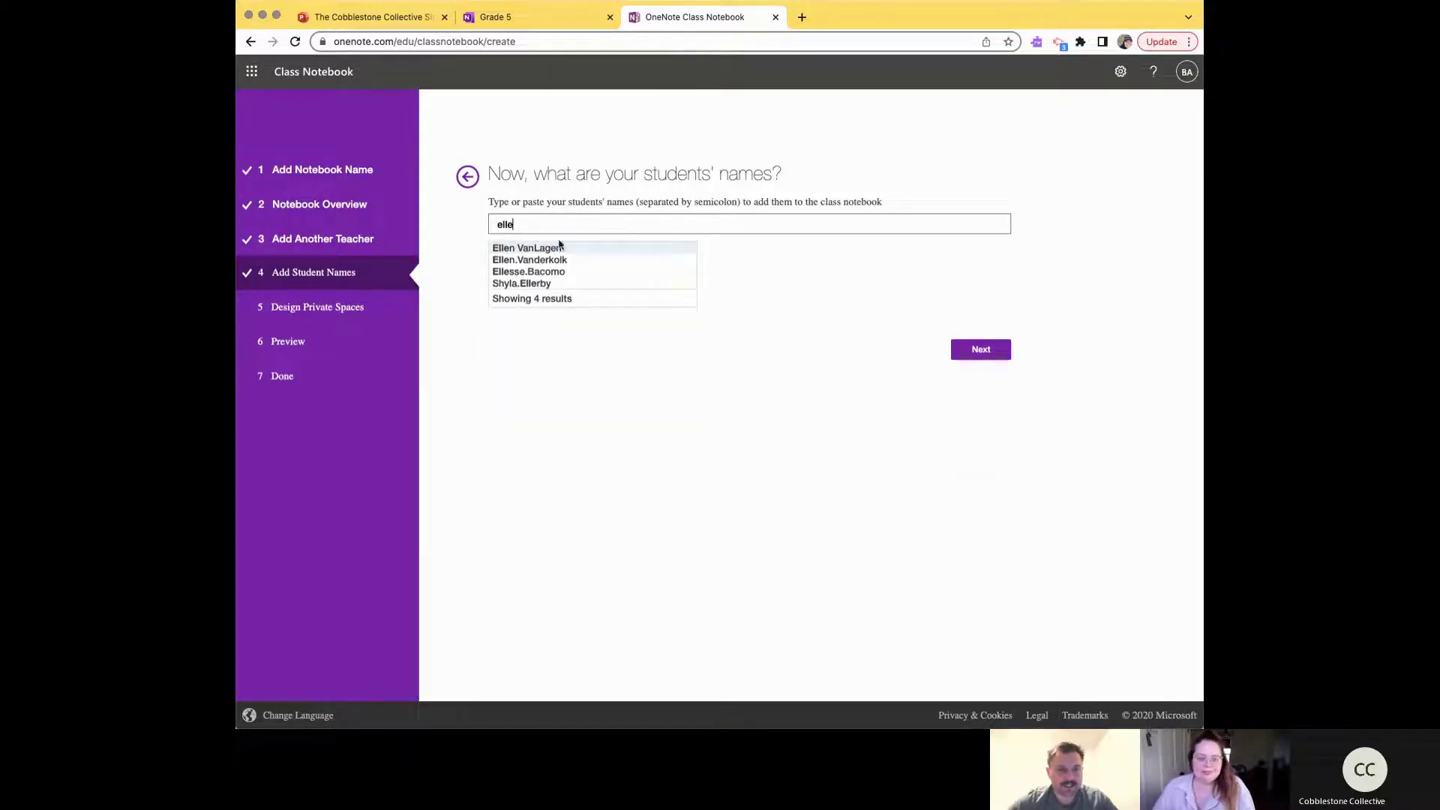
{"action": "left_click", "coordinate": [597, 261]}
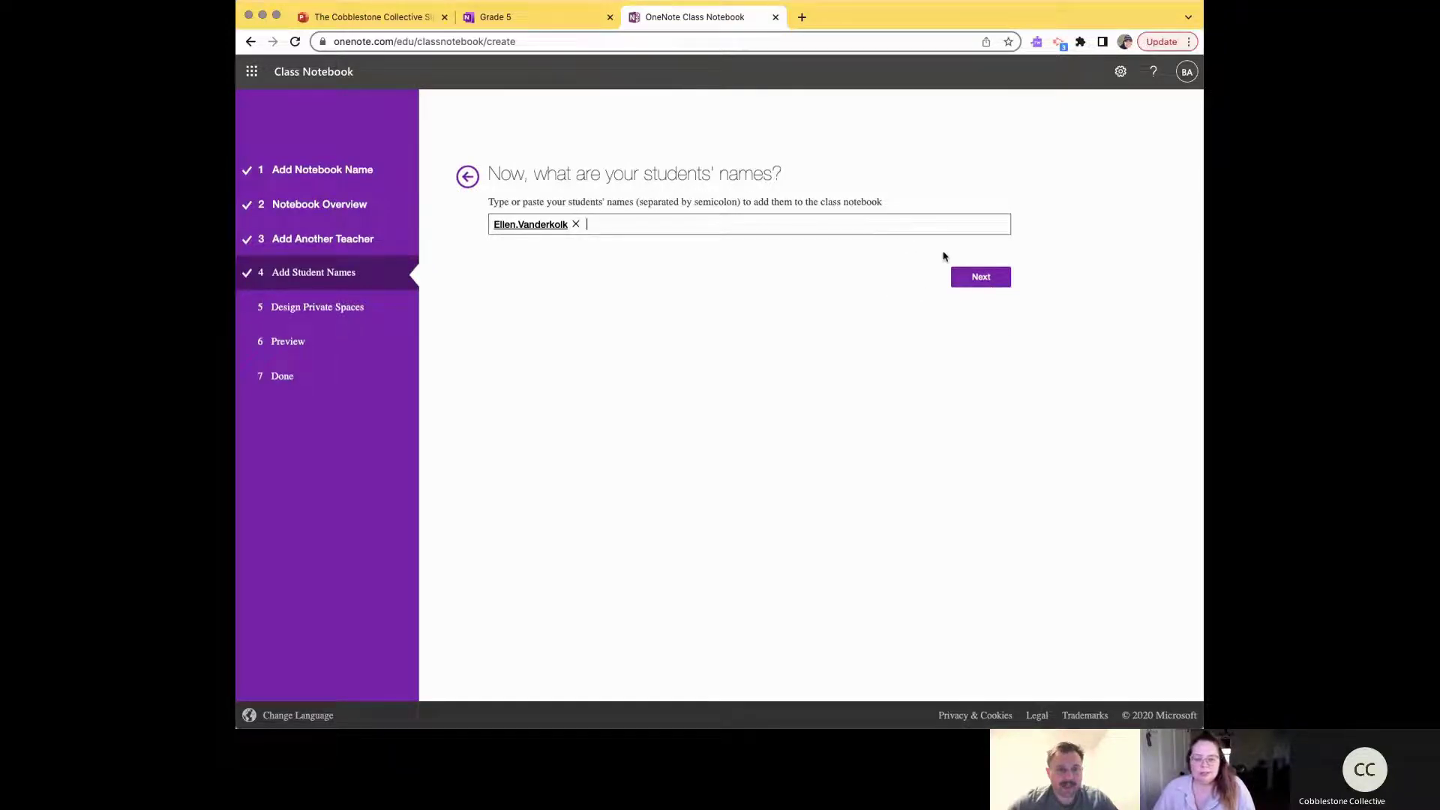
Step: Add a second student to the class notebook and continue to the design of the private spaces
{"action": "type", "text": "darr"}
{"action": "key", "text": "BackSpace"}
{"action": "type", "text": "ie"}
{"action": "left_click", "coordinate": [614, 248]}
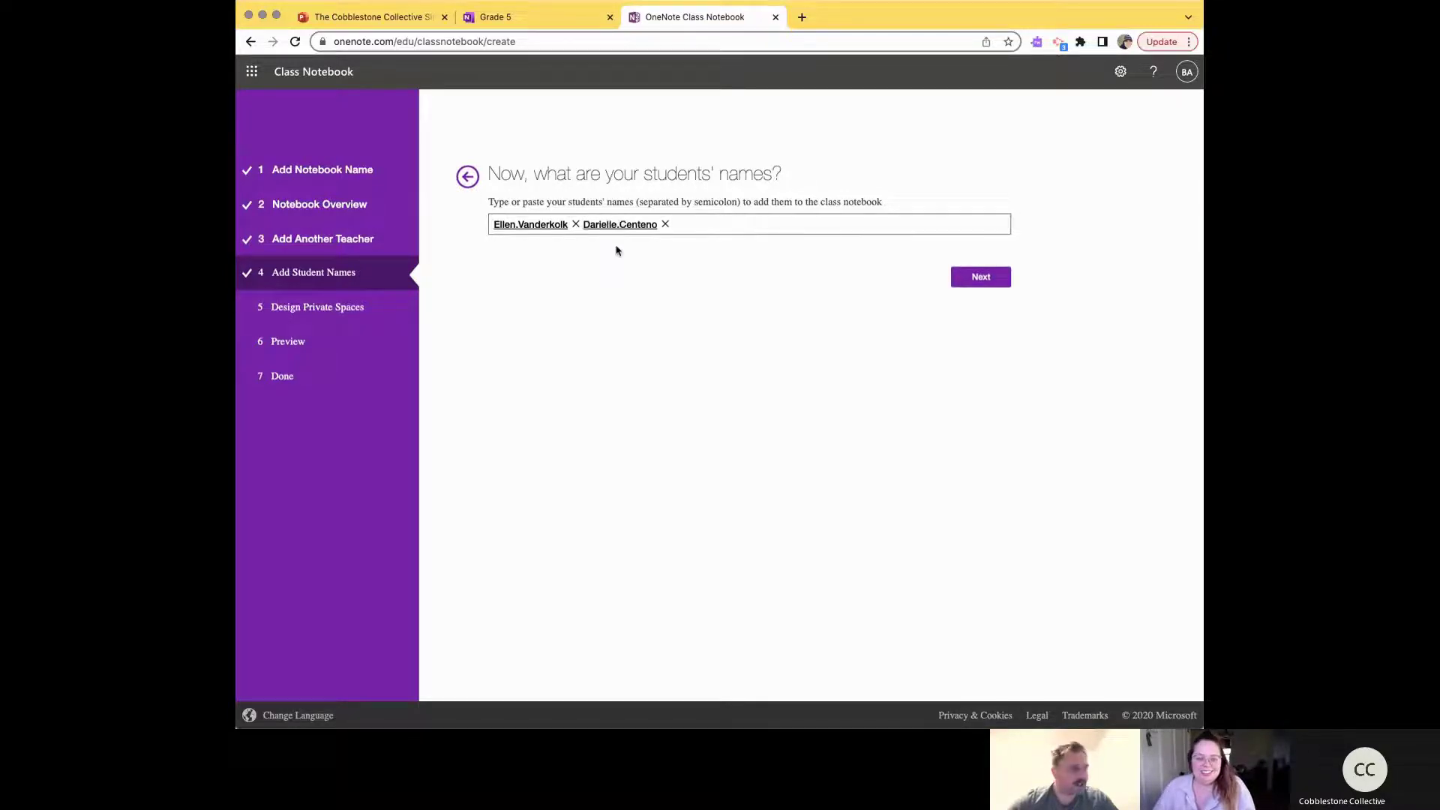
{"action": "left_click", "coordinate": [964, 284]}
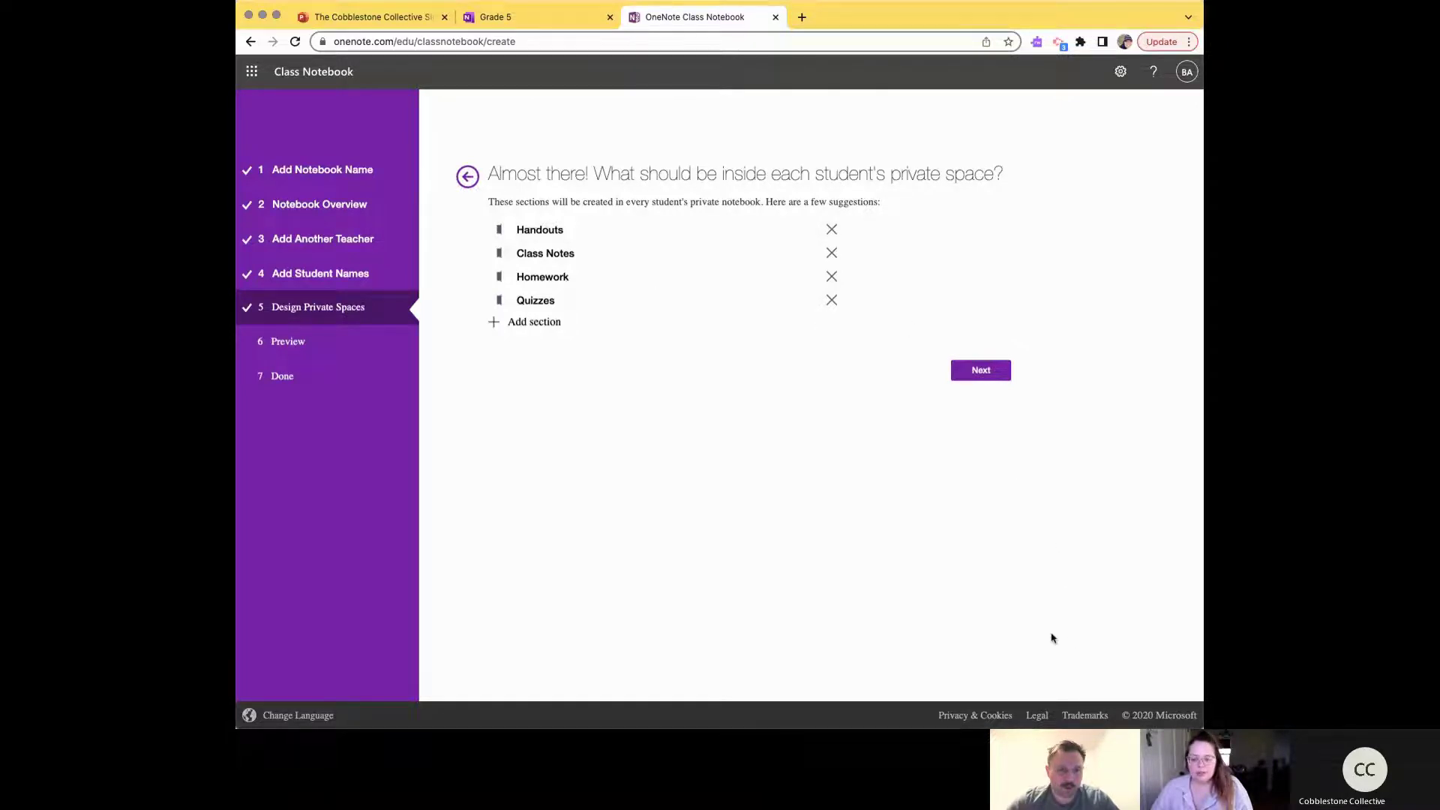
Step: Replace the suggested private-space sections with English Language Arts, Science, Math, Social Studies and Class Updates
{"action": "left_click", "coordinate": [832, 230]}
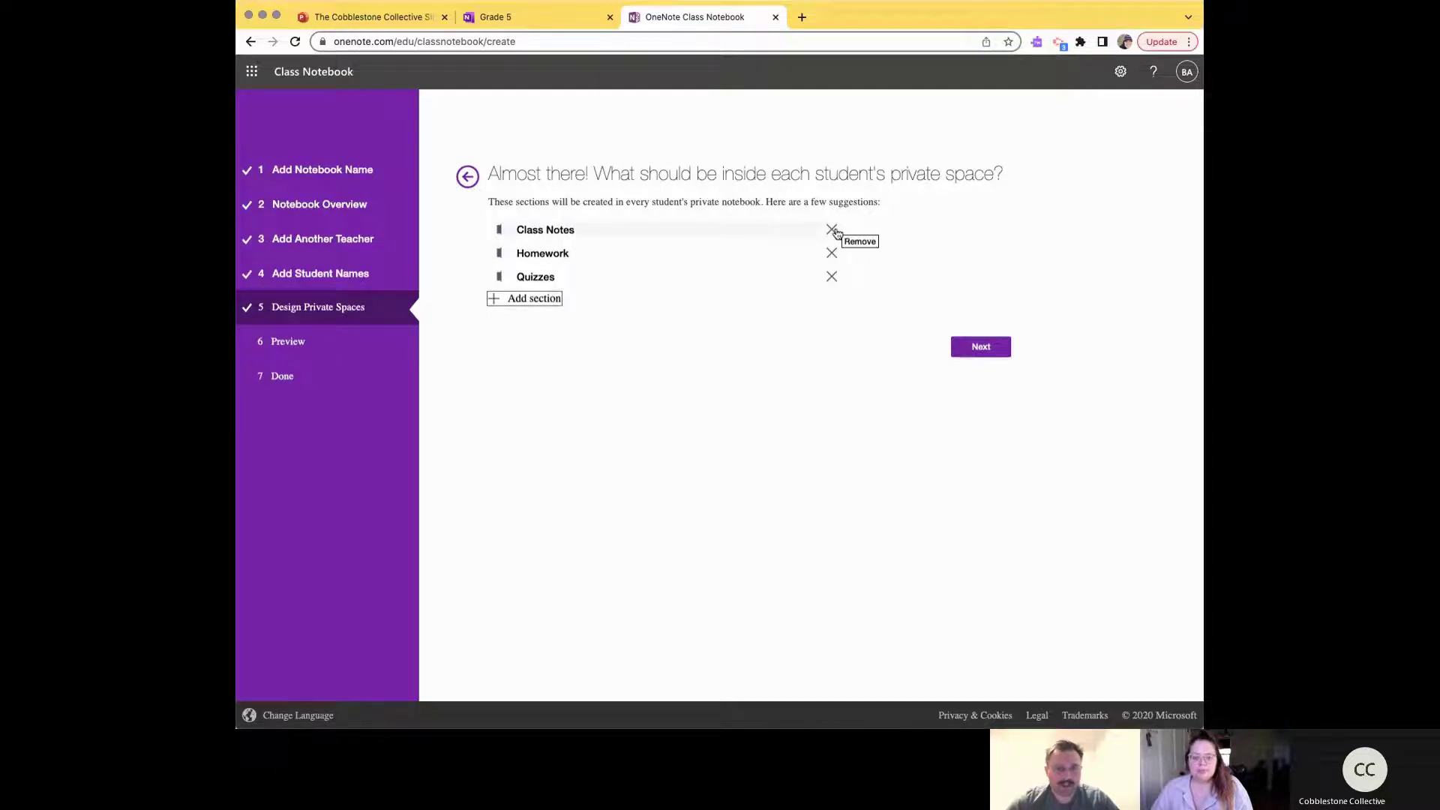
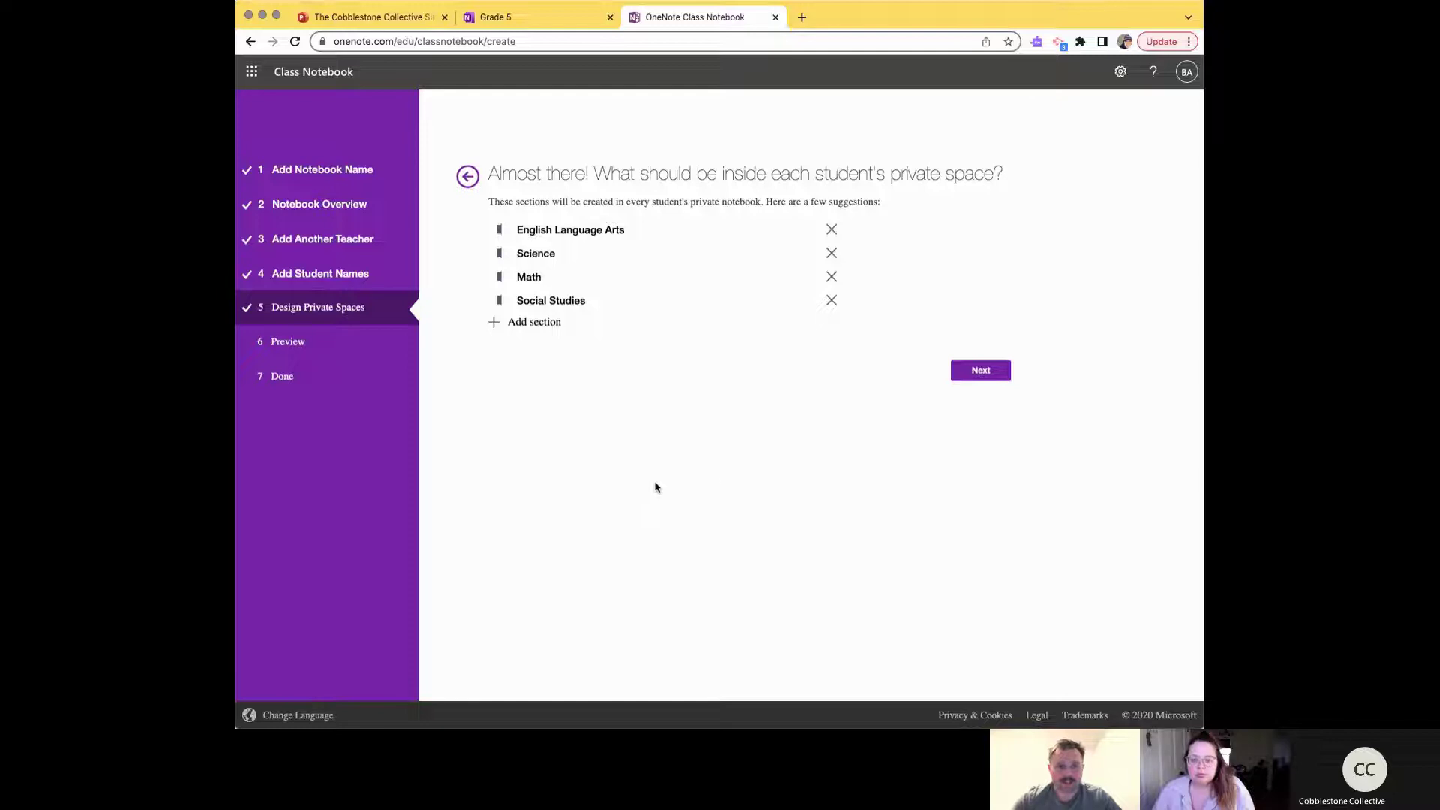
{"action": "left_click", "coordinate": [501, 326]}
{"action": "type", "text": "Class Updates"}
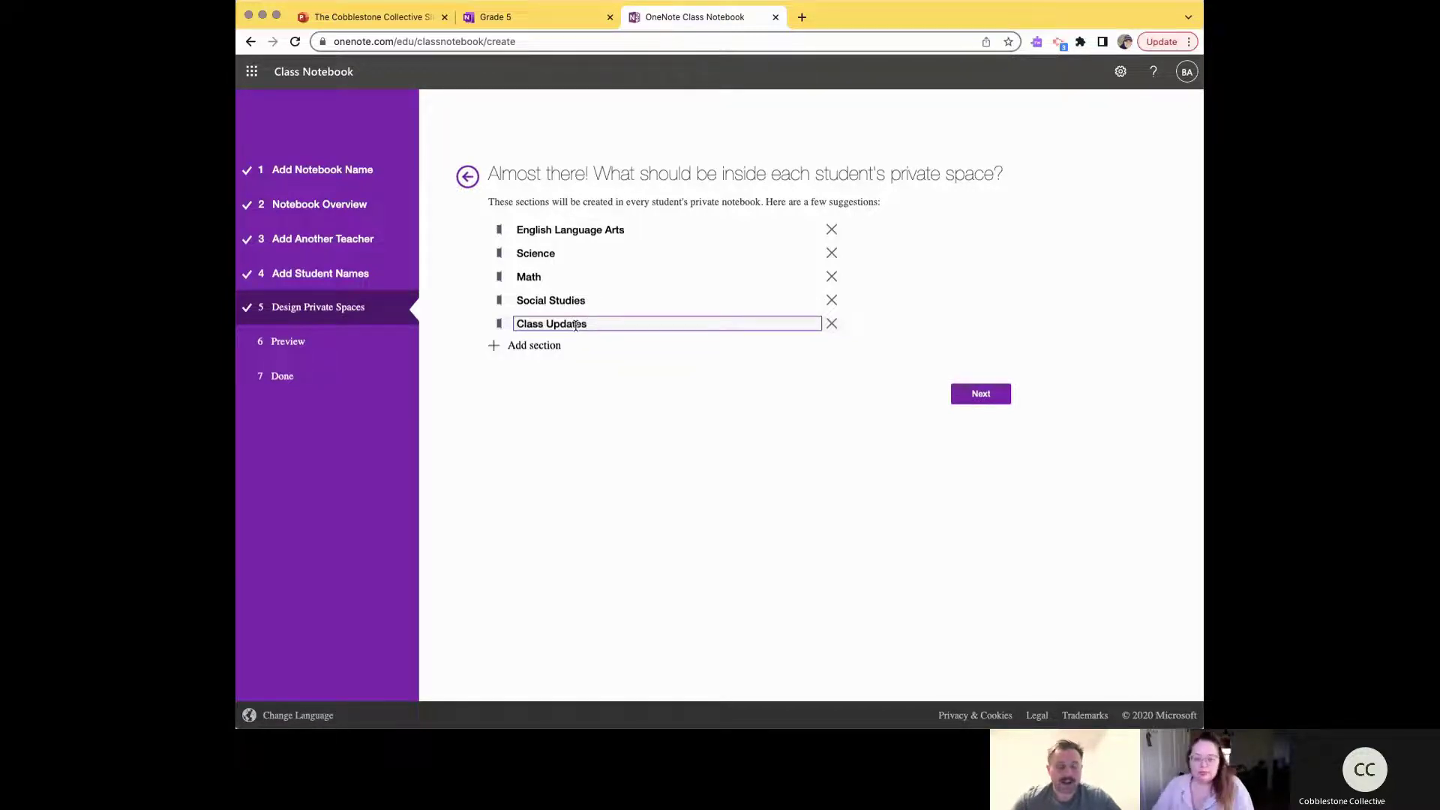
{"action": "left_click", "coordinate": [775, 502]}
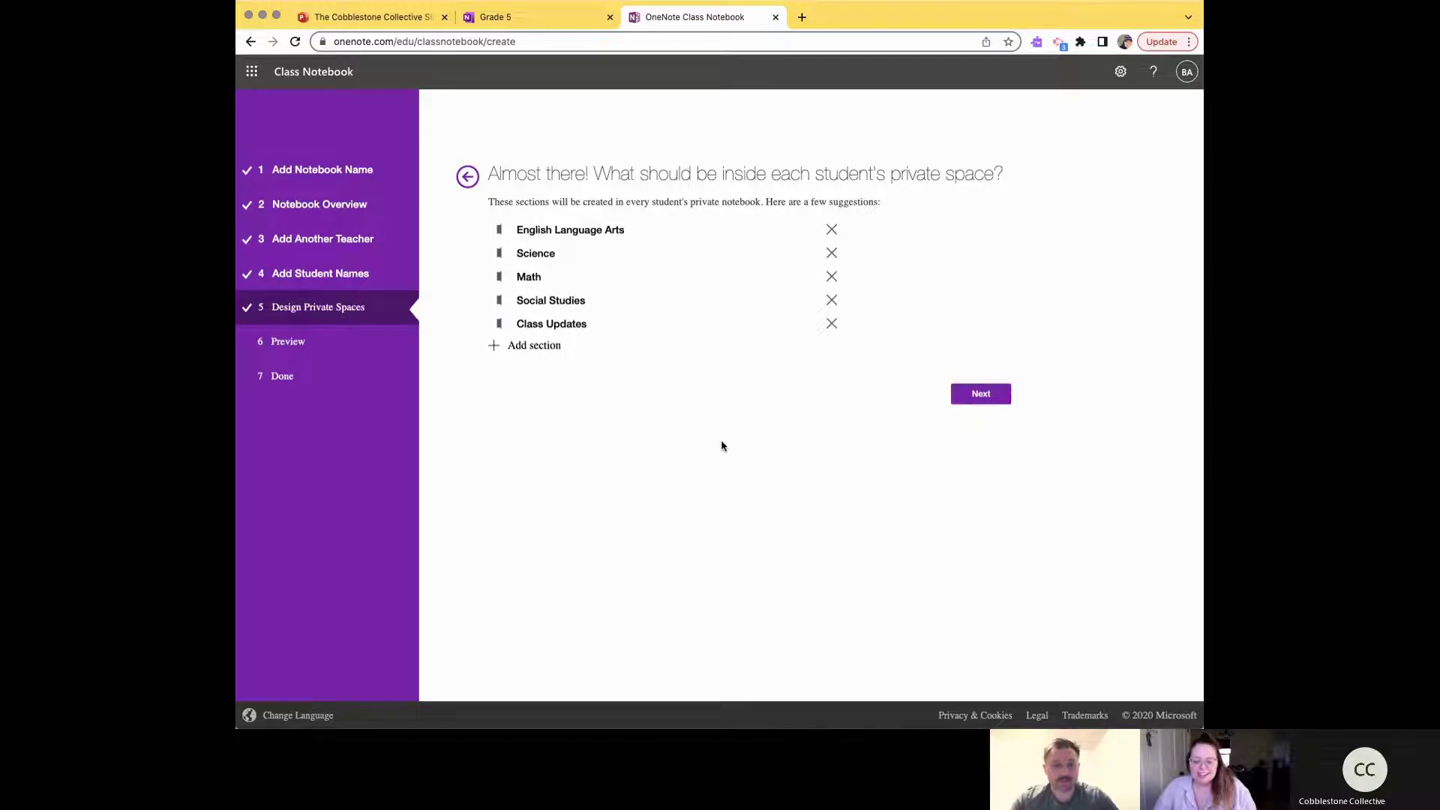
Step: Preview the teacher's and student's notebook layouts, and go back to the student names stage
{"action": "left_click", "coordinate": [975, 395]}
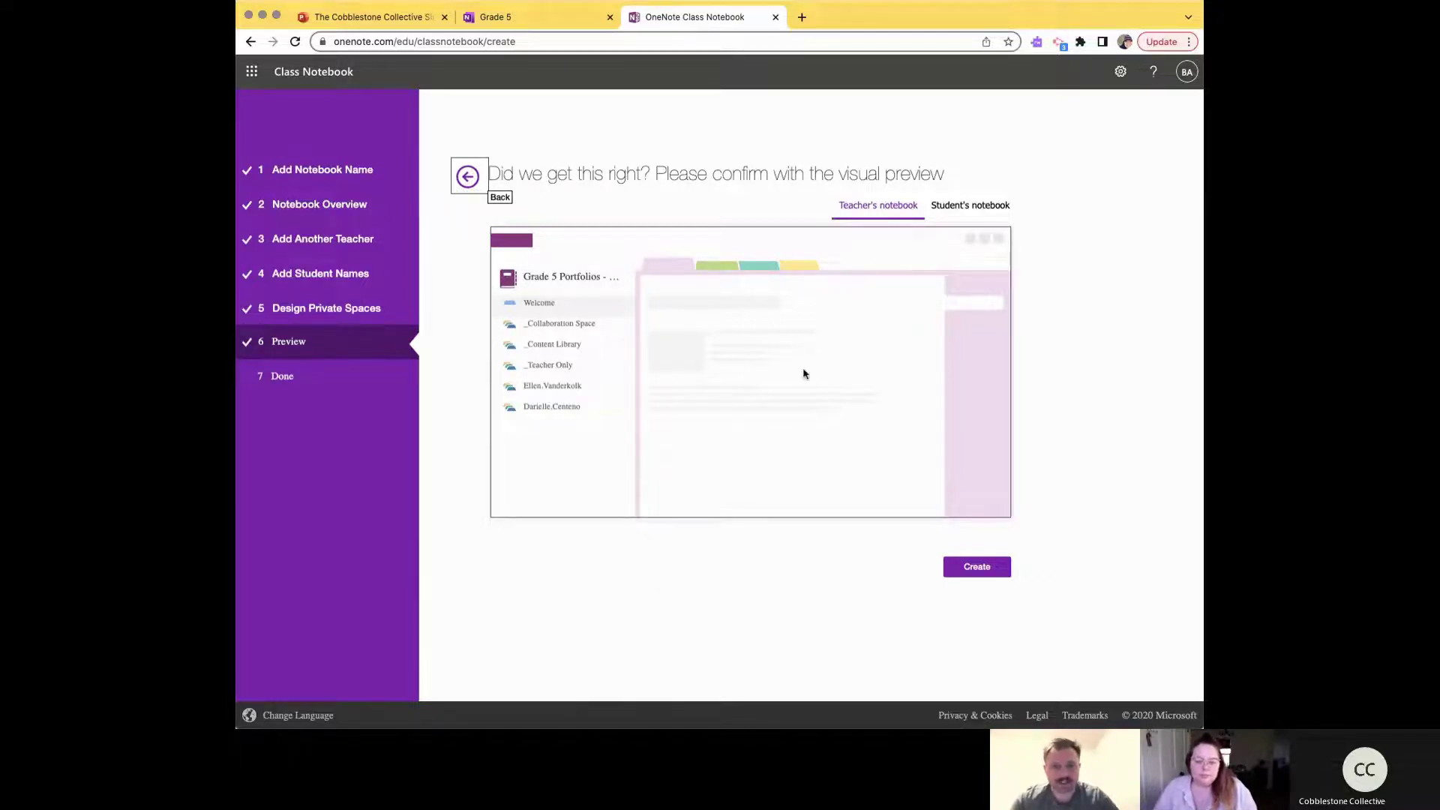
{"action": "left_click", "coordinate": [973, 204]}
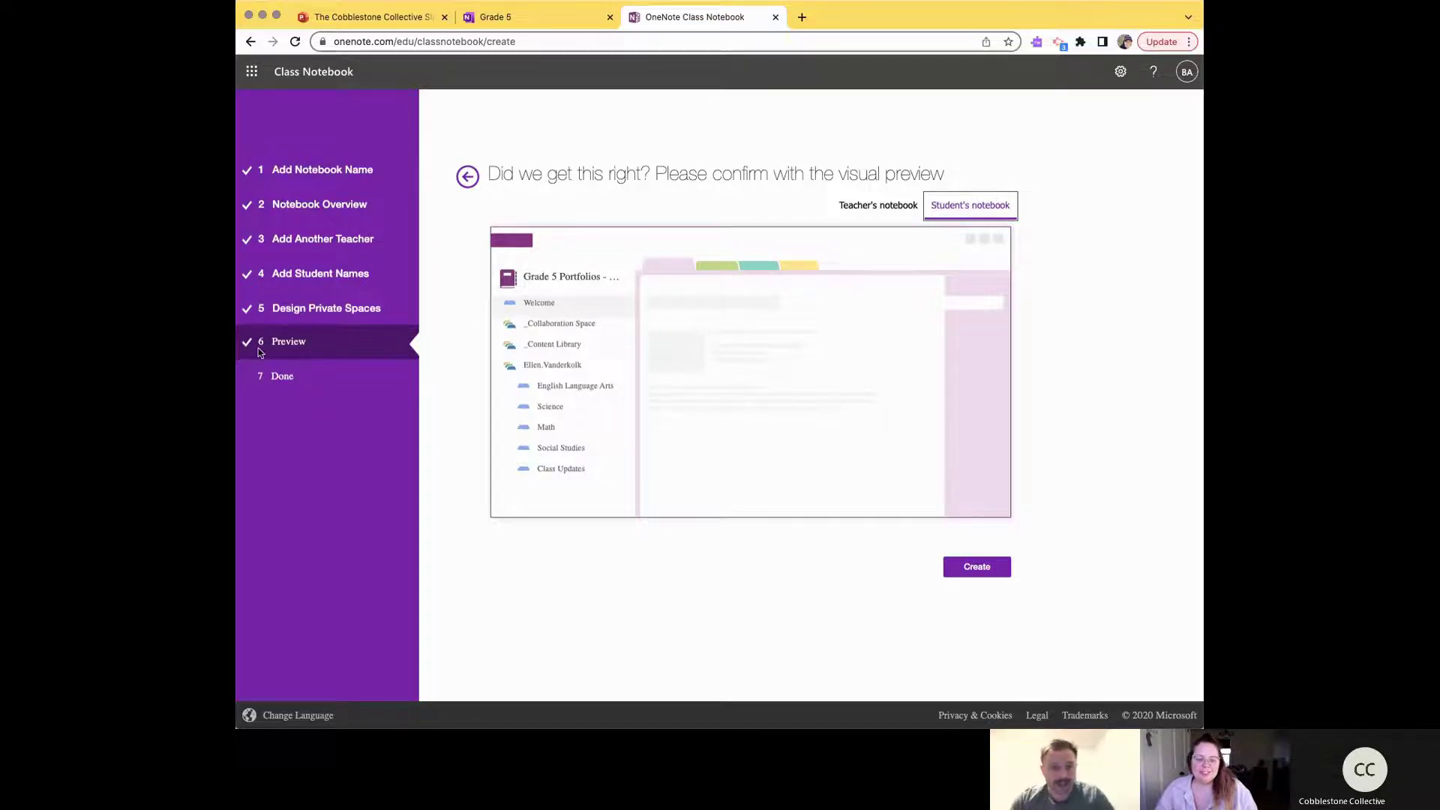
{"action": "left_click", "coordinate": [280, 274]}
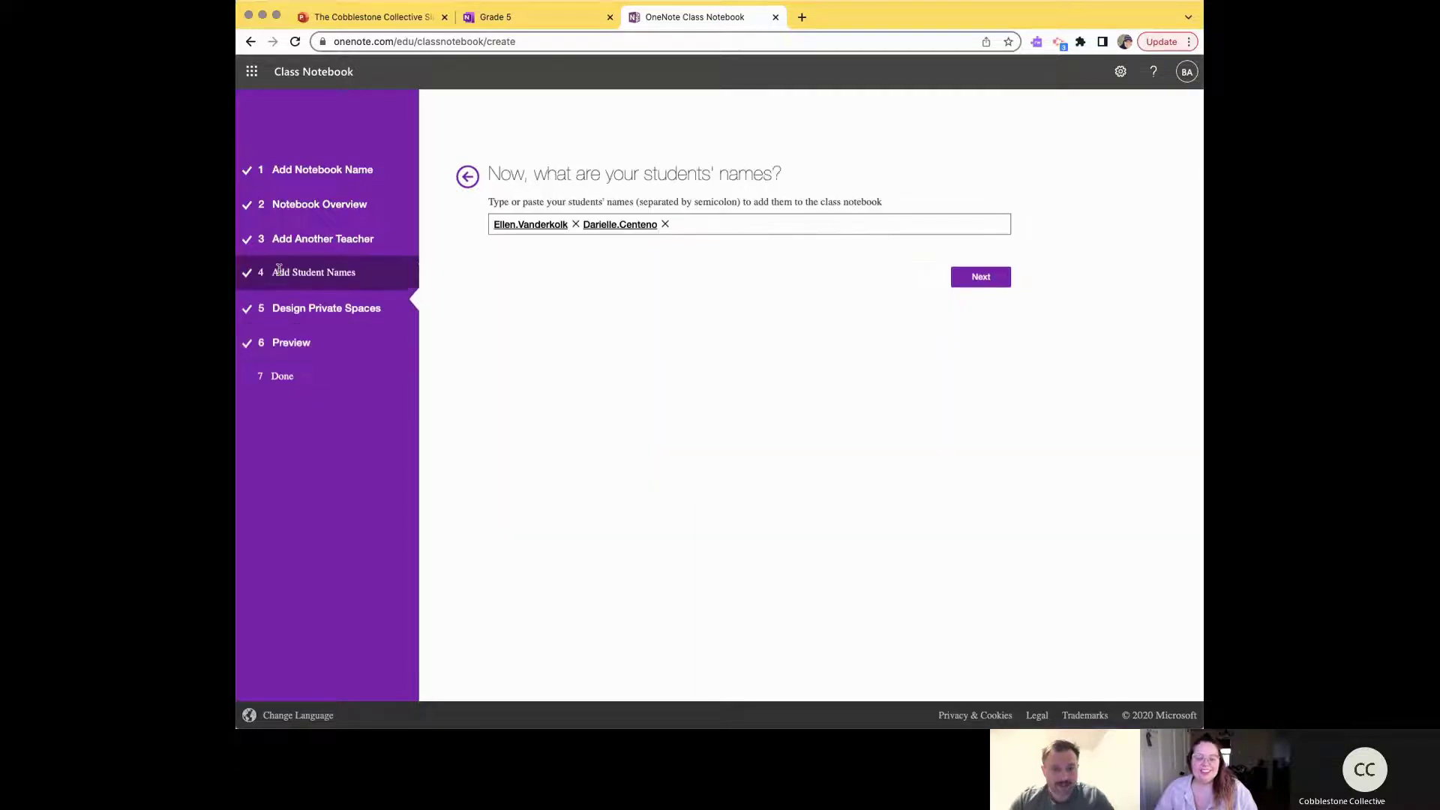
Step: Return to the preview, create the Grade 5 Portfolios class notebook, and open it in OneNote
{"action": "left_click", "coordinate": [335, 342]}
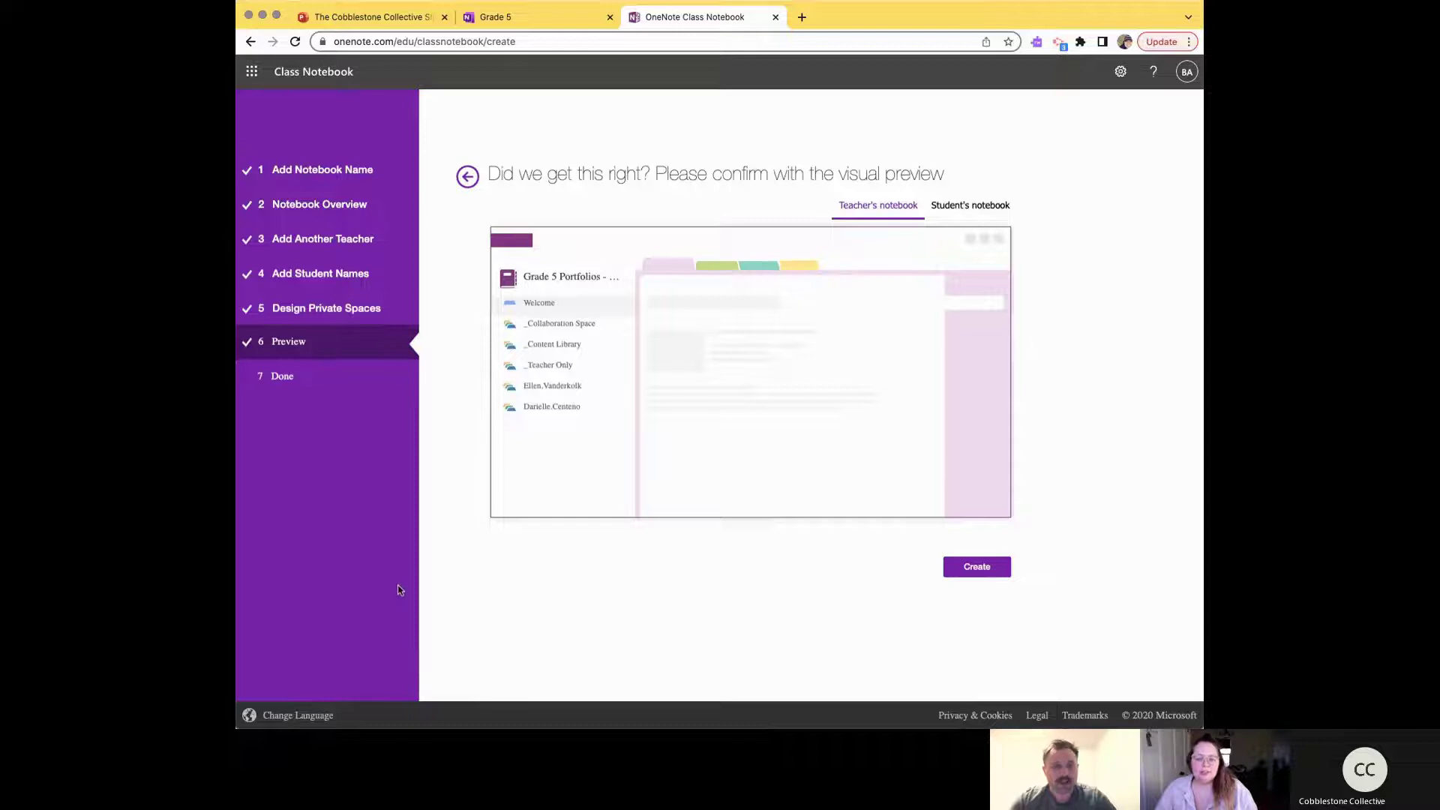
{"action": "left_click", "coordinate": [984, 575]}
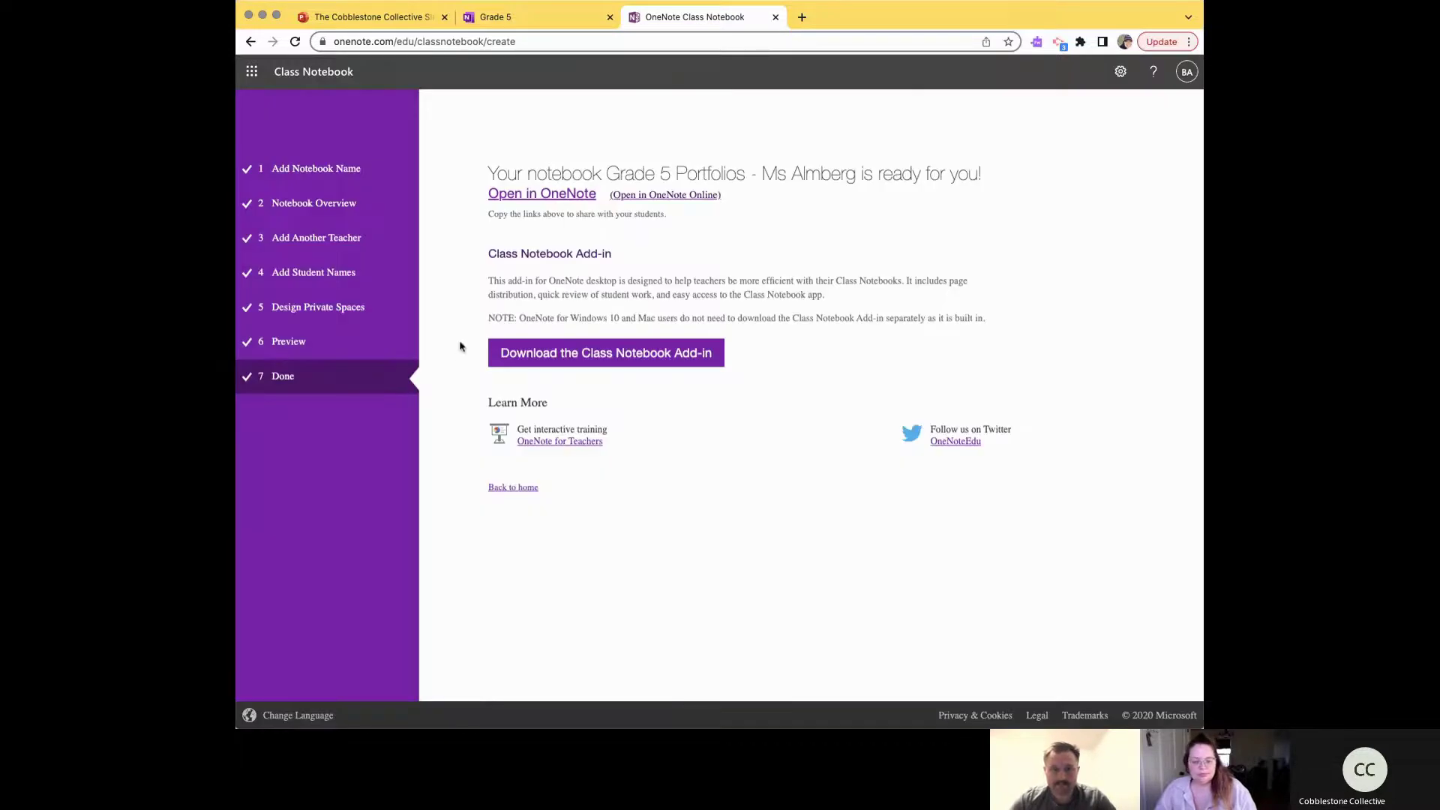
{"action": "left_click", "coordinate": [515, 196]}
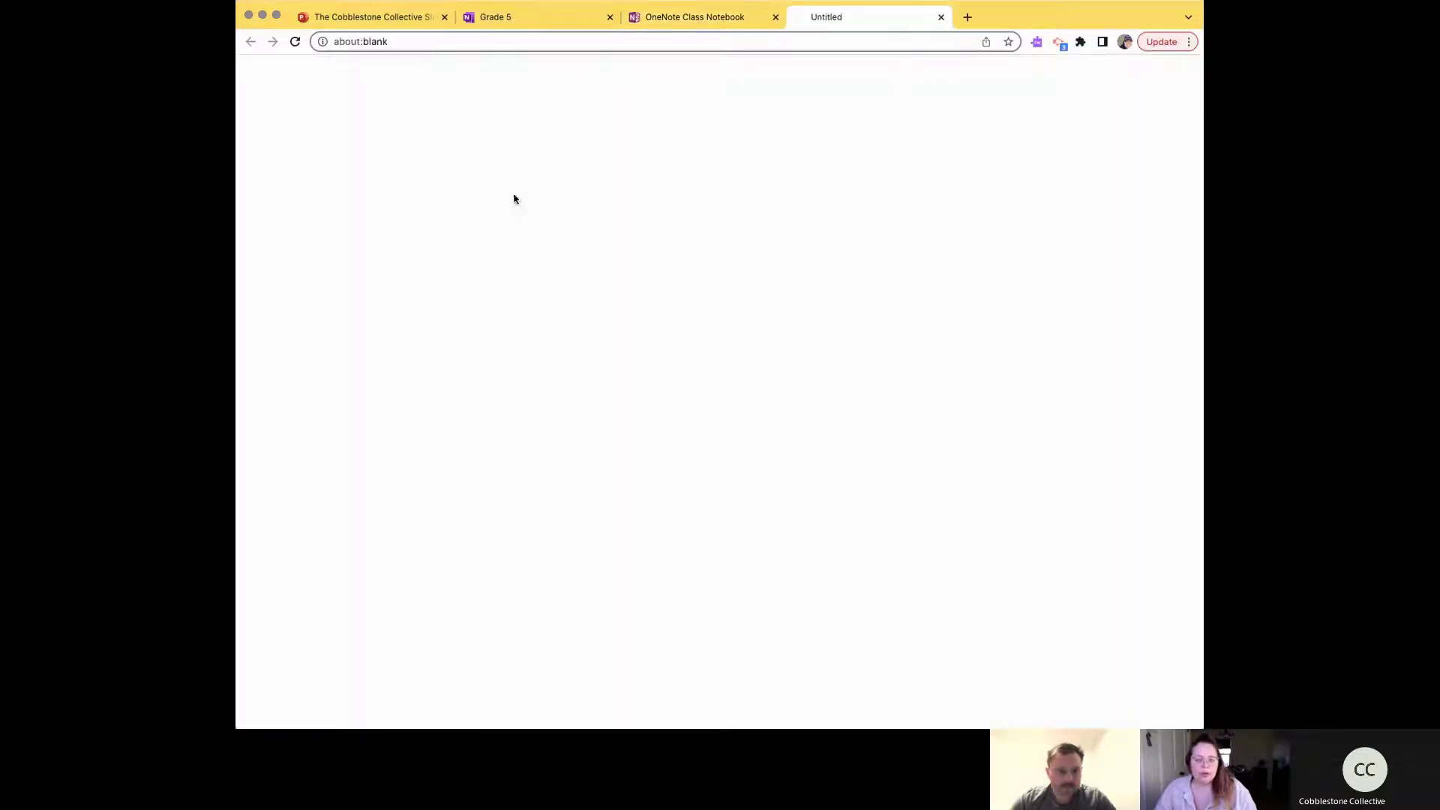
Step: Go back to the Class Notebook start page and open the management settings of the Grade 5 notebook
{"action": "left_click", "coordinate": [775, 17]}
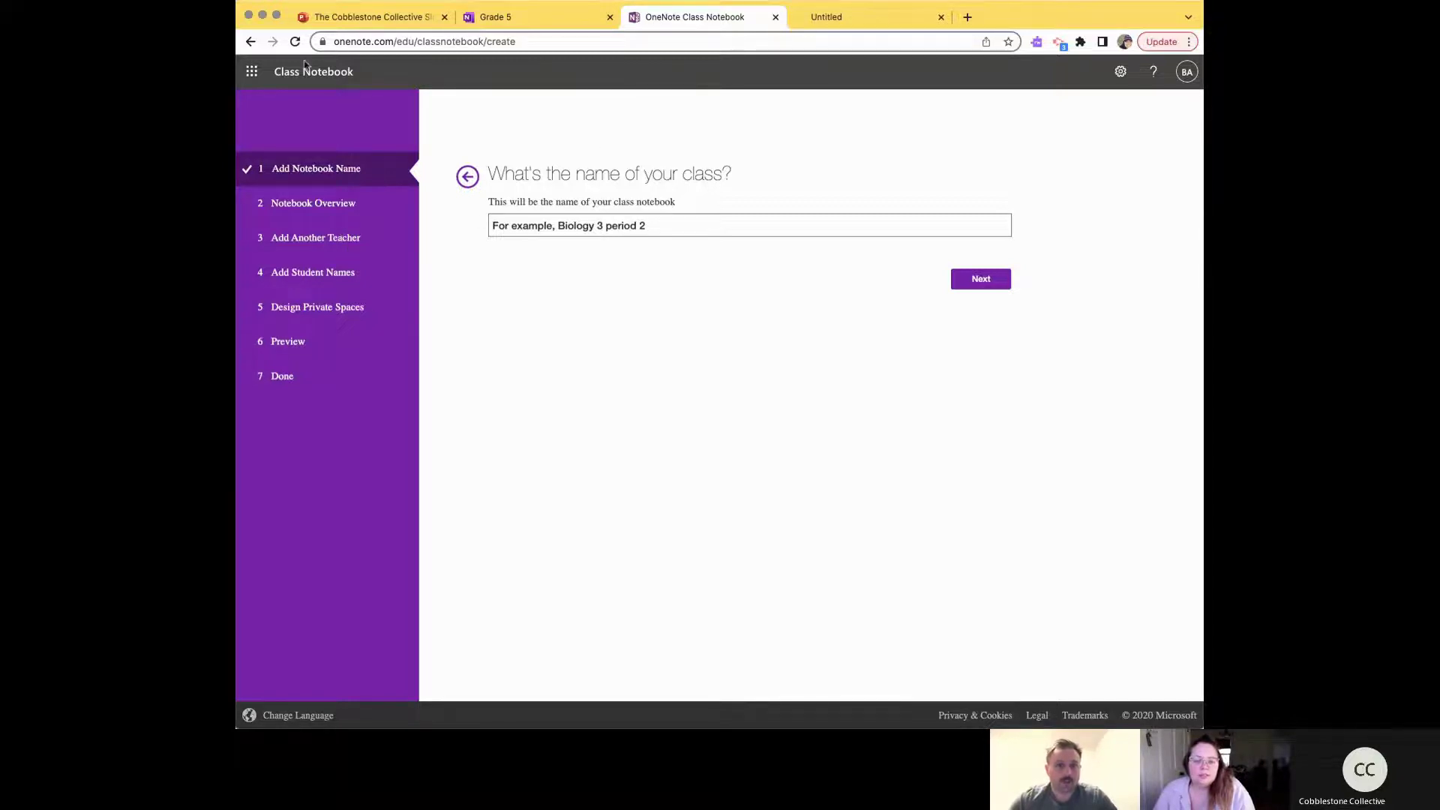
{"action": "left_click", "coordinate": [262, 72]}
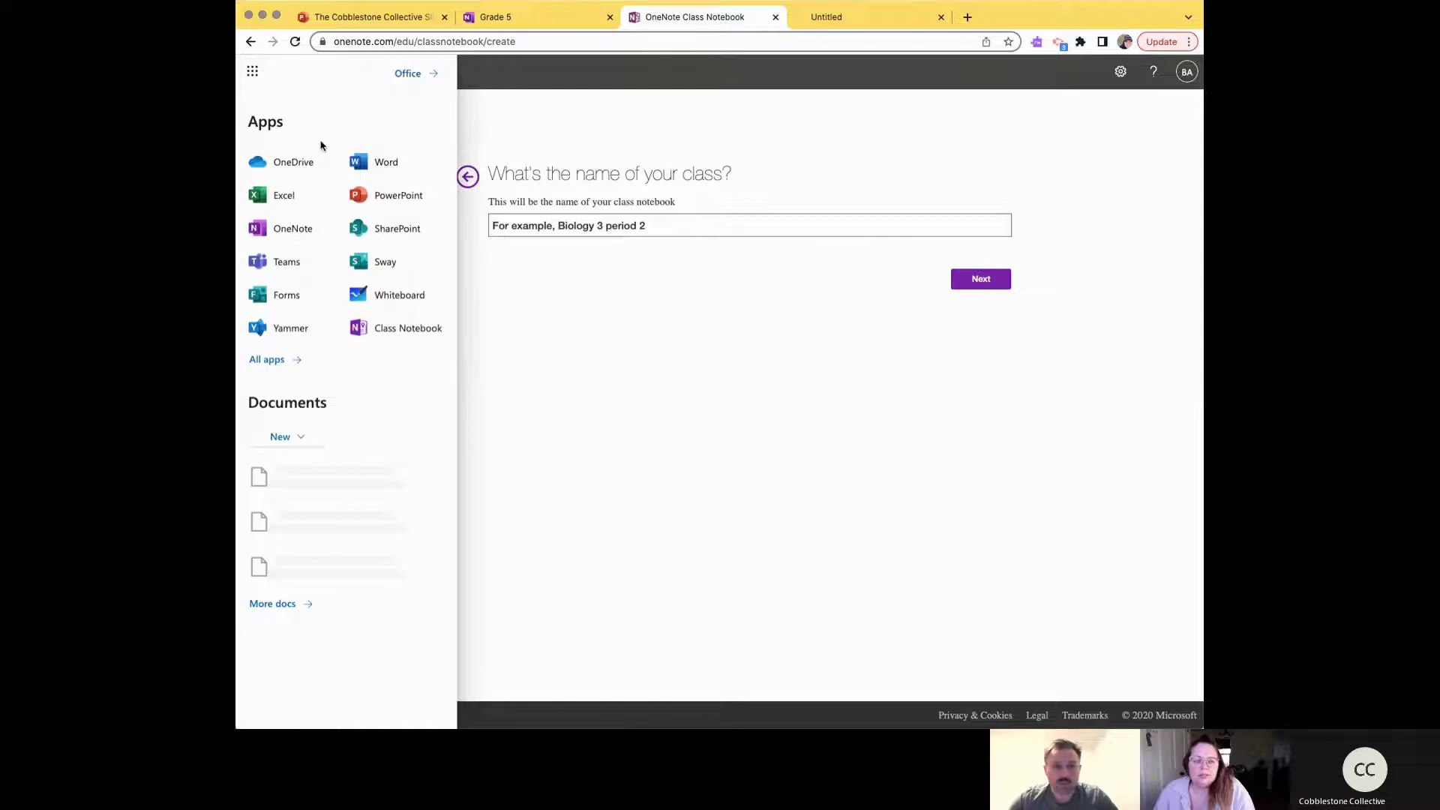
{"action": "left_click", "coordinate": [390, 328]}
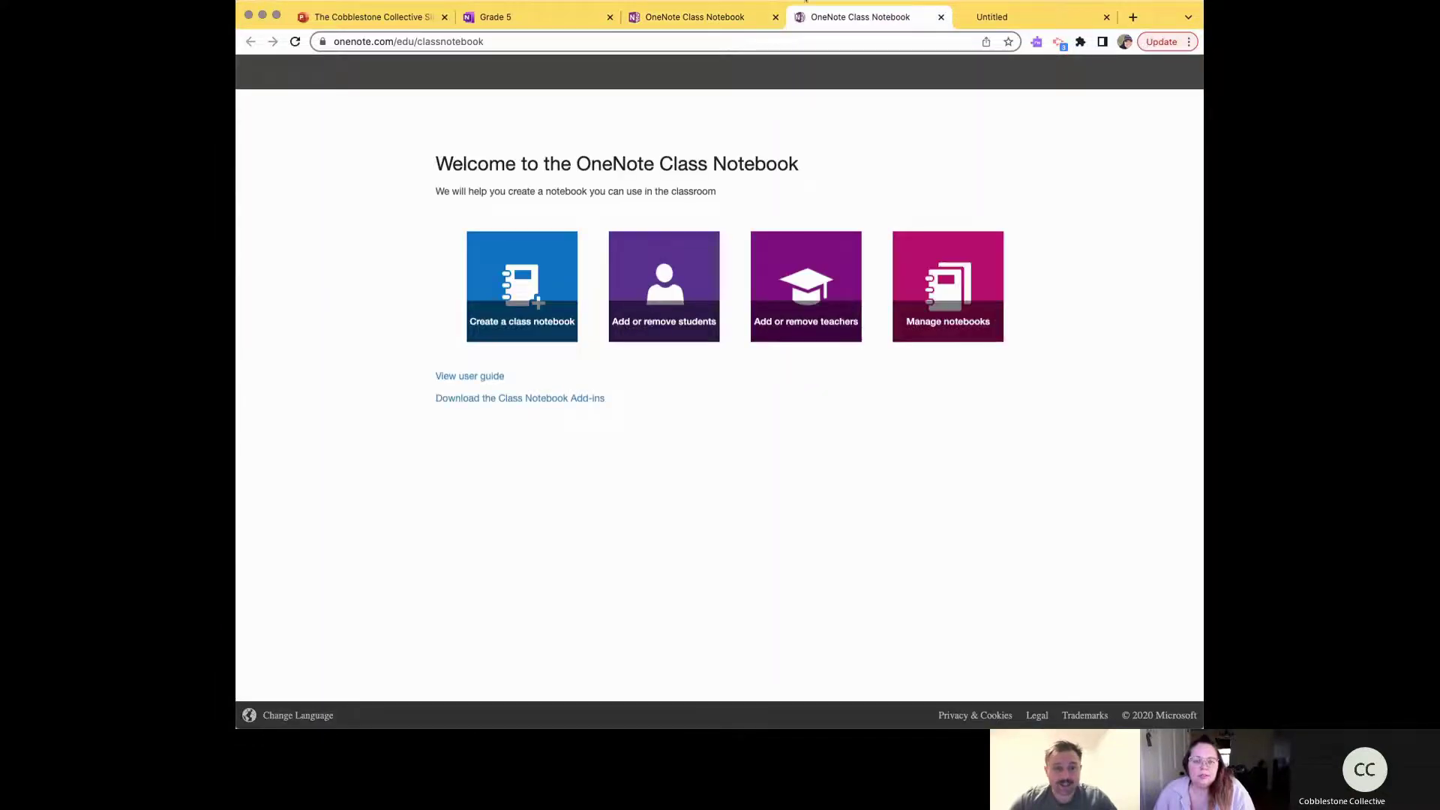
{"action": "left_click", "coordinate": [952, 282]}
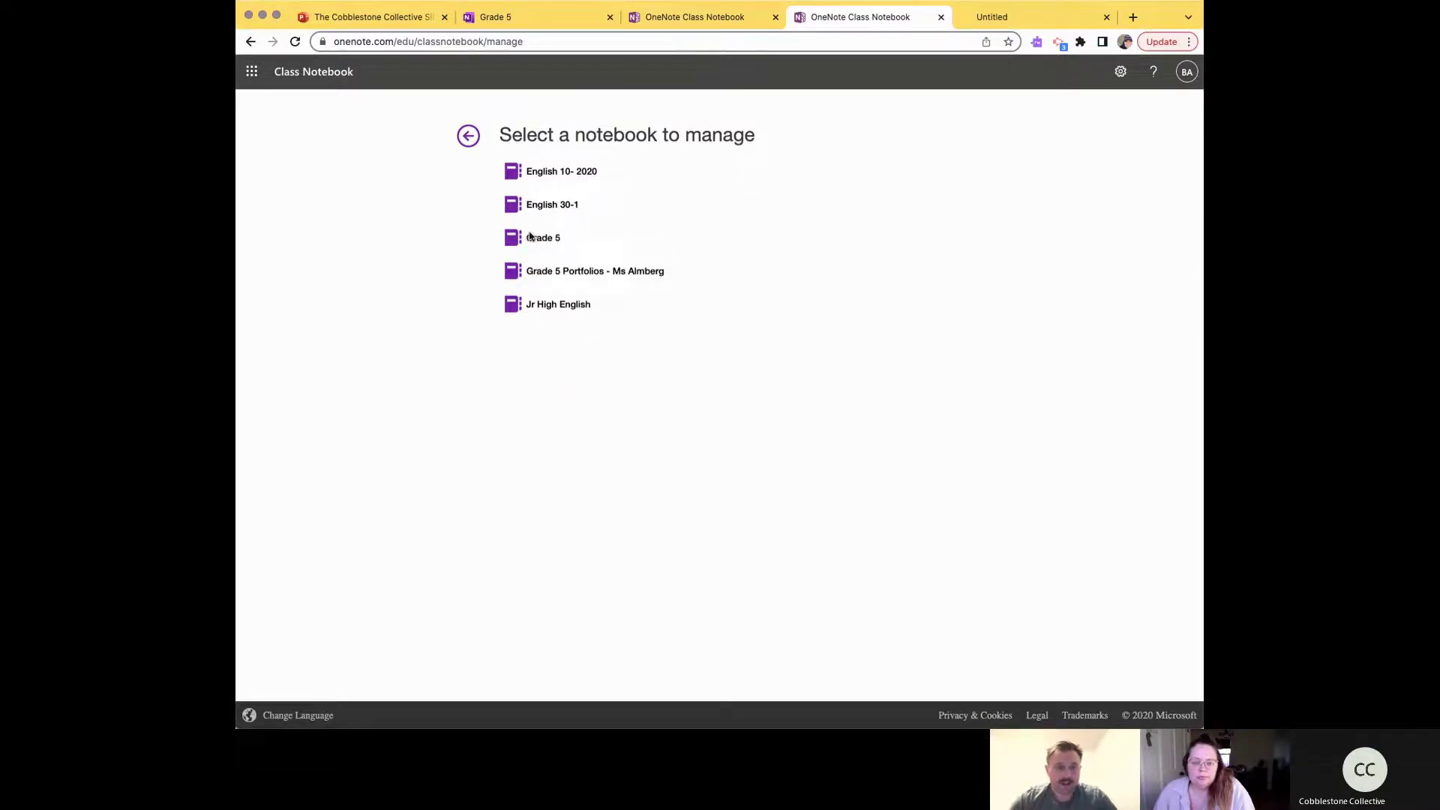
{"action": "left_click", "coordinate": [530, 237]}
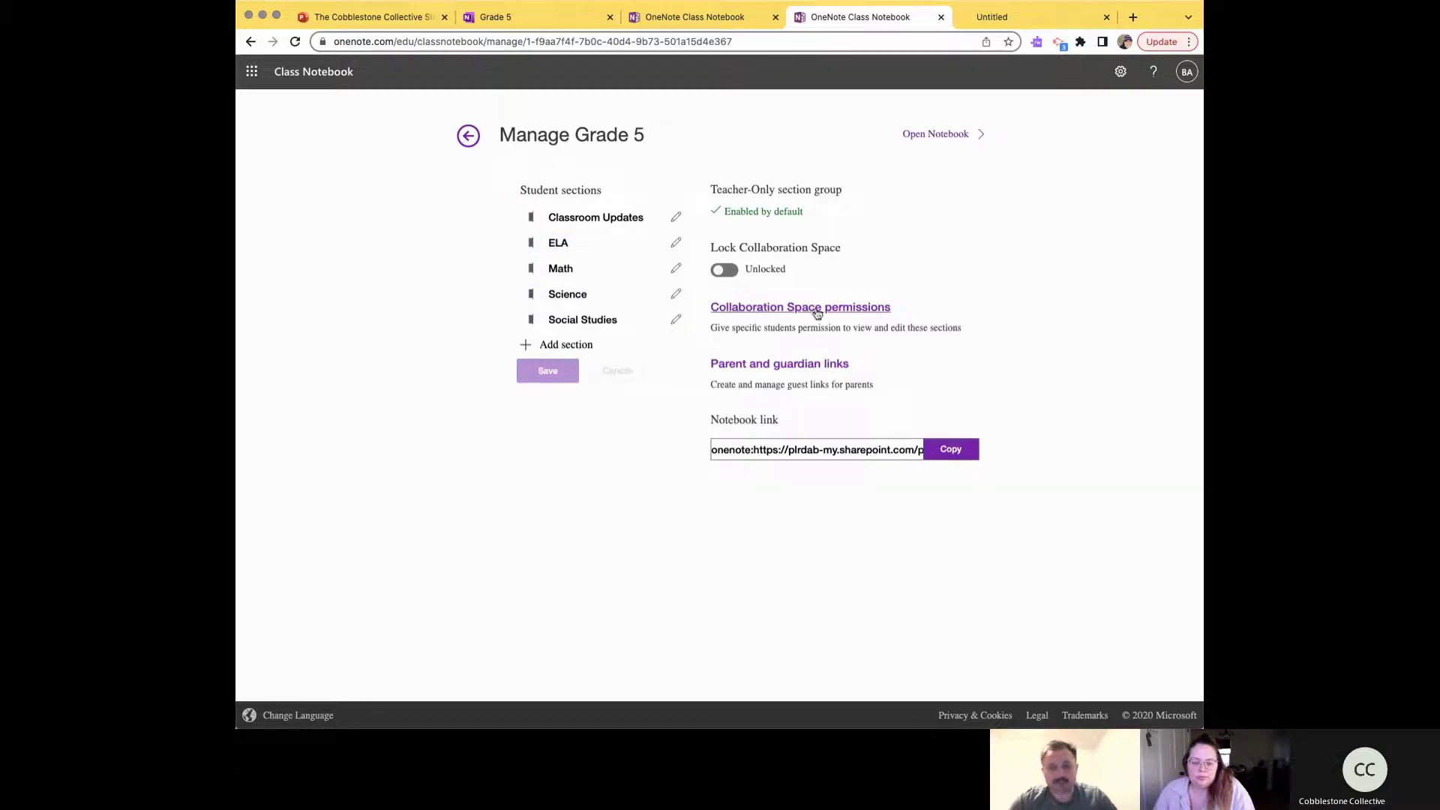
Step: Open the Grade 5 notebook from its management page, collapse the first student's sections, and close the surplus browser tabs
{"action": "left_click", "coordinate": [933, 135]}
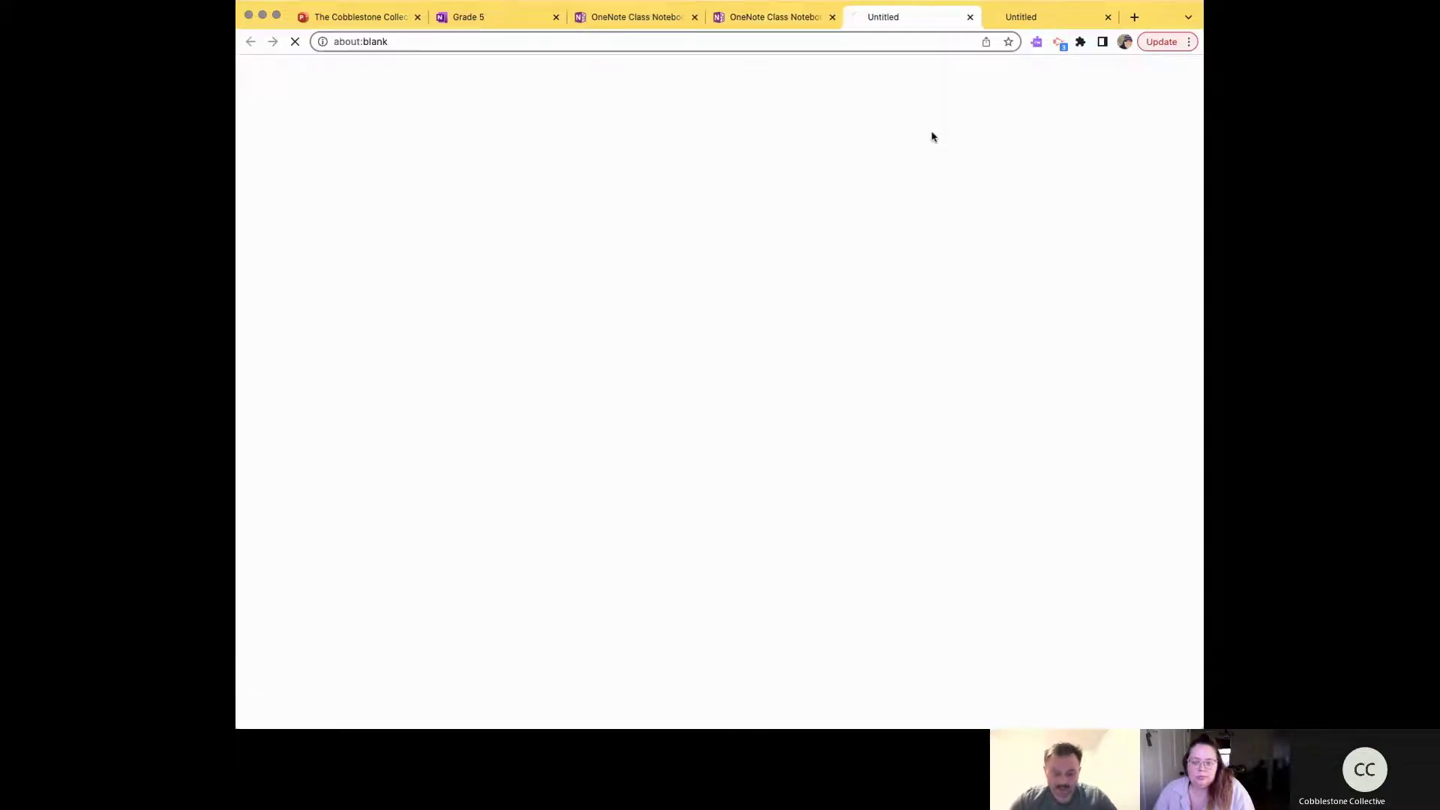
{"action": "left_click", "coordinate": [1109, 17]}
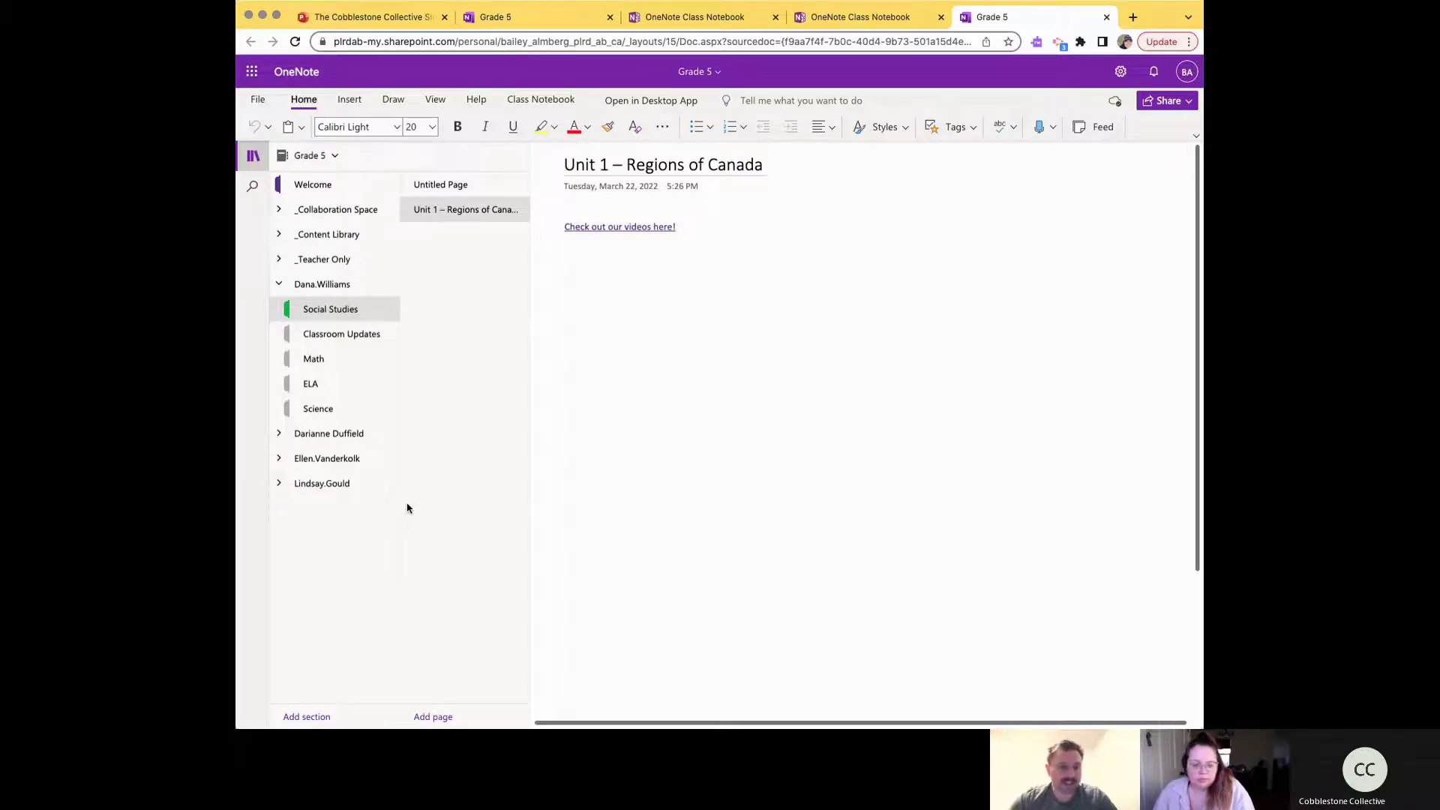
{"action": "left_click", "coordinate": [280, 285]}
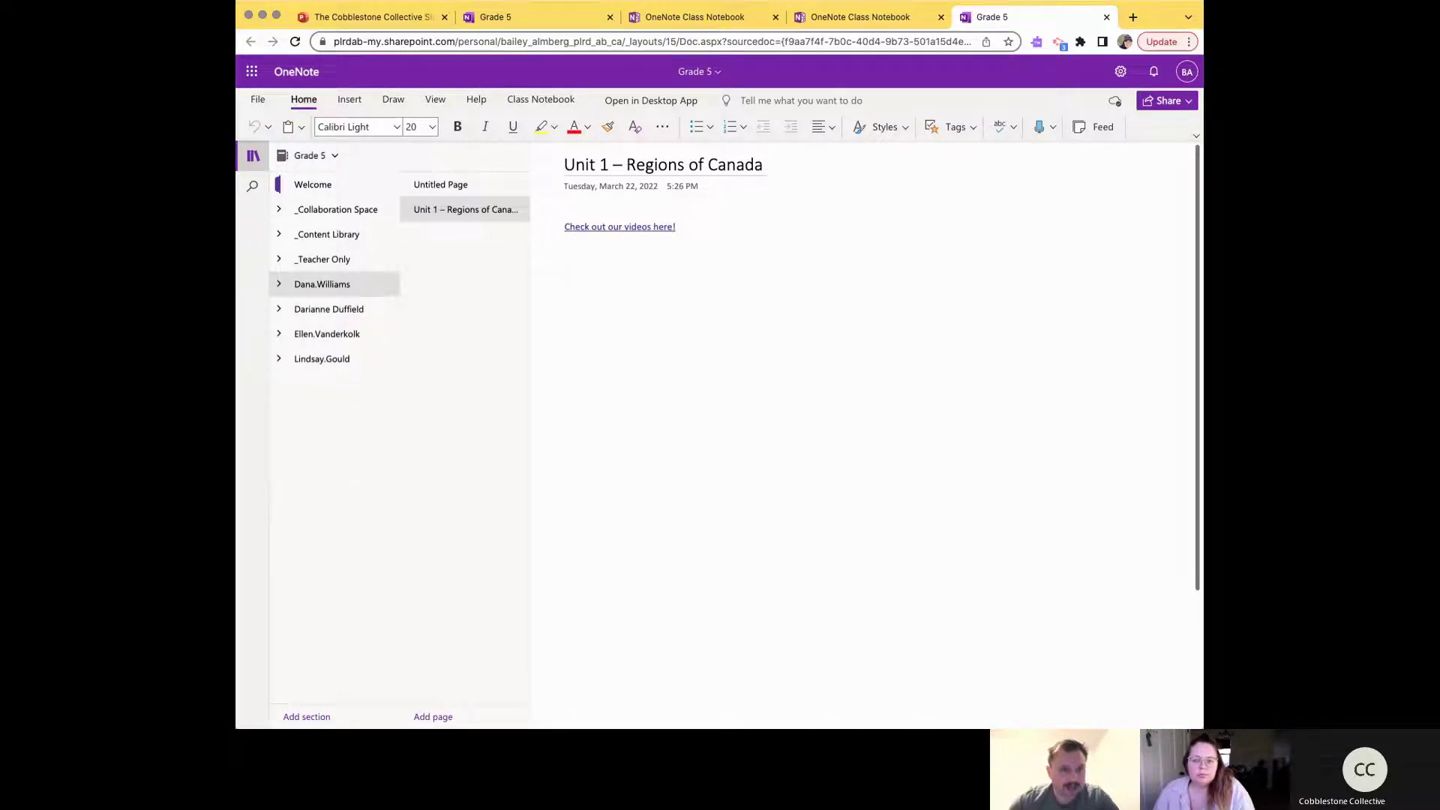
{"action": "left_click", "coordinate": [776, 16]}
{"action": "left_click", "coordinate": [775, 16]}
{"action": "left_click", "coordinate": [610, 16]}
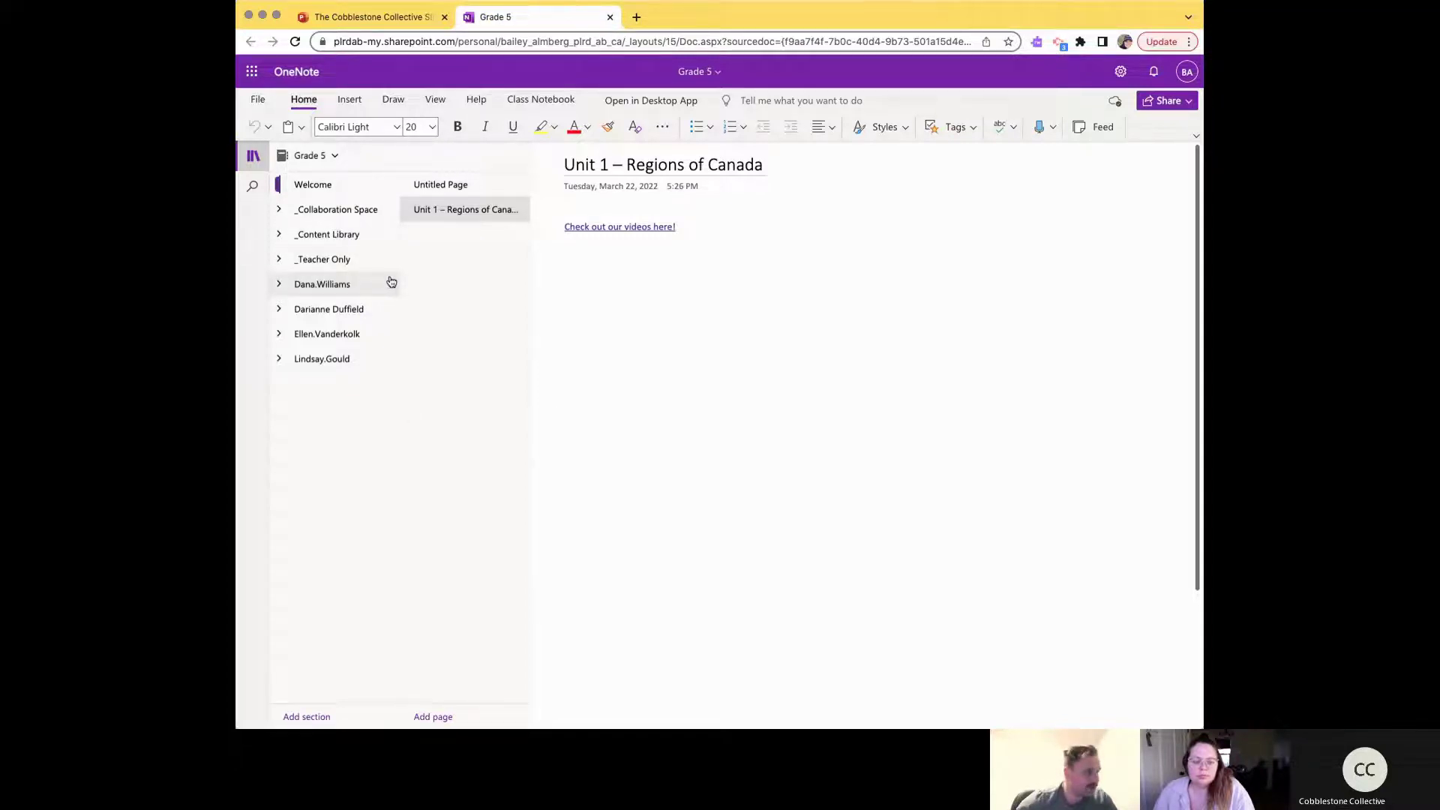
Step: Examine where sections and pages are added, and check the first student's sections and the Content Library in the Grade 5 notebook
{"action": "left_click", "coordinate": [678, 366]}
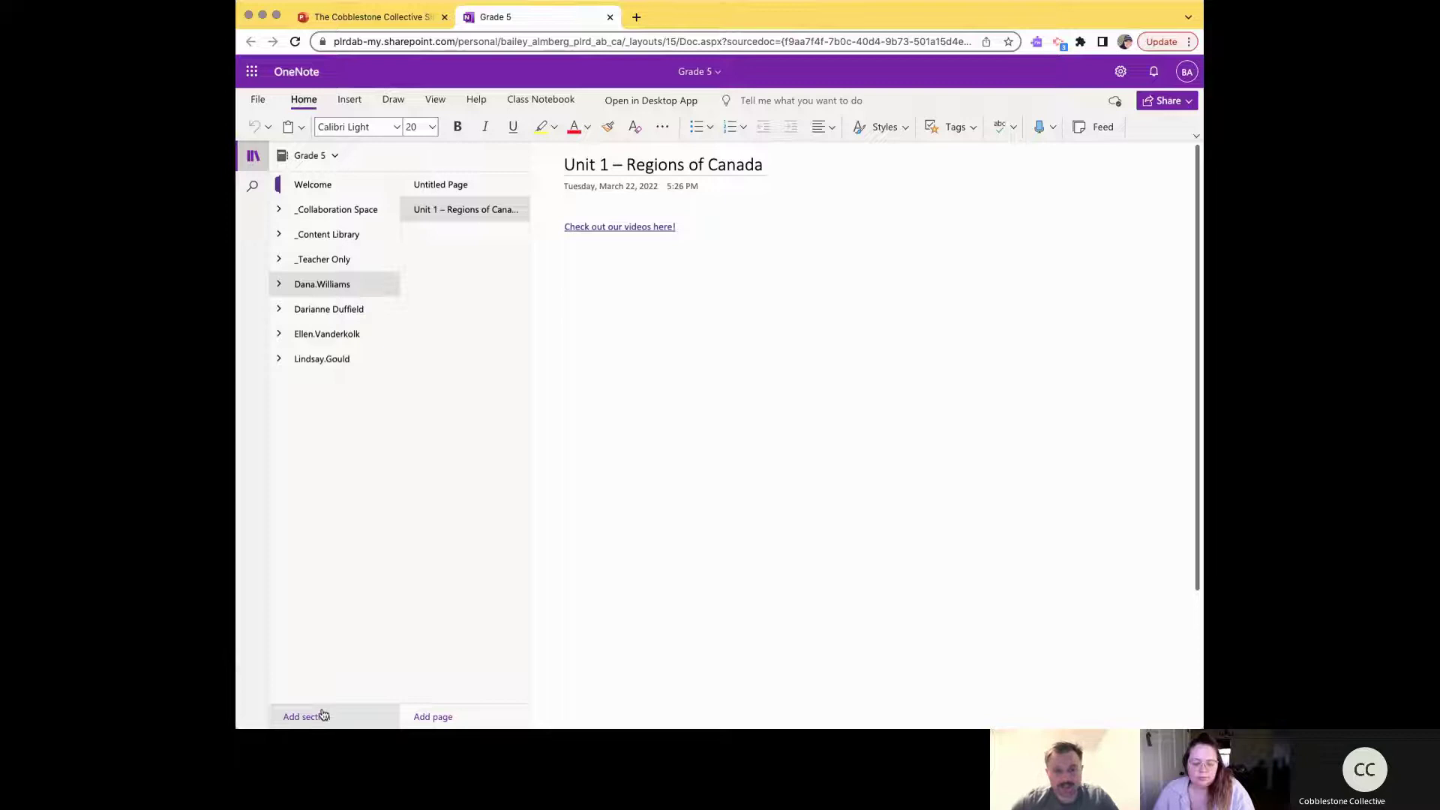
{"action": "scroll", "coordinate": [323, 715], "scroll_direction": "up", "scroll_amount": 5}
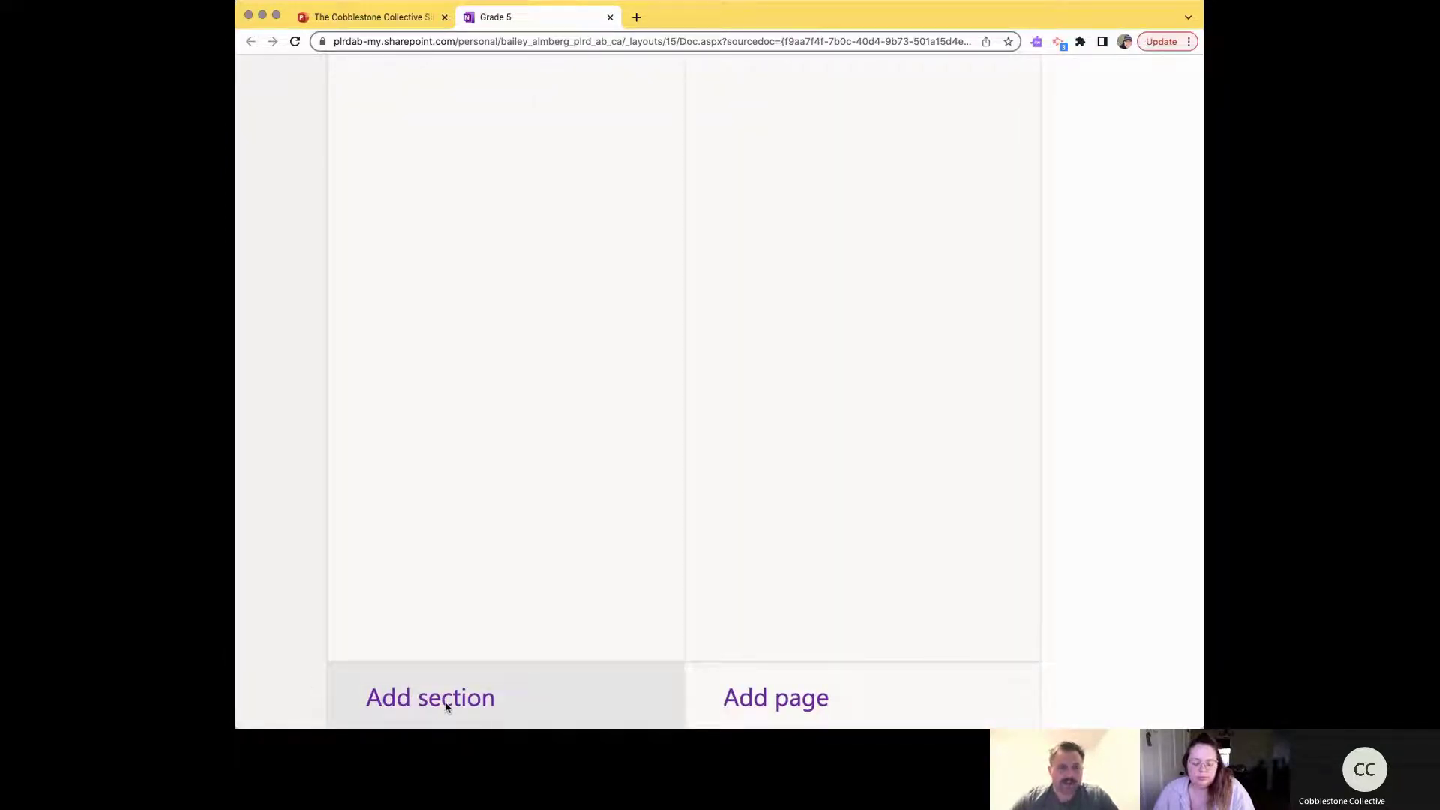
{"action": "scroll", "coordinate": [445, 701], "scroll_direction": "up", "scroll_amount": 2}
{"action": "scroll", "coordinate": [446, 697], "scroll_direction": "down", "scroll_amount": 5}
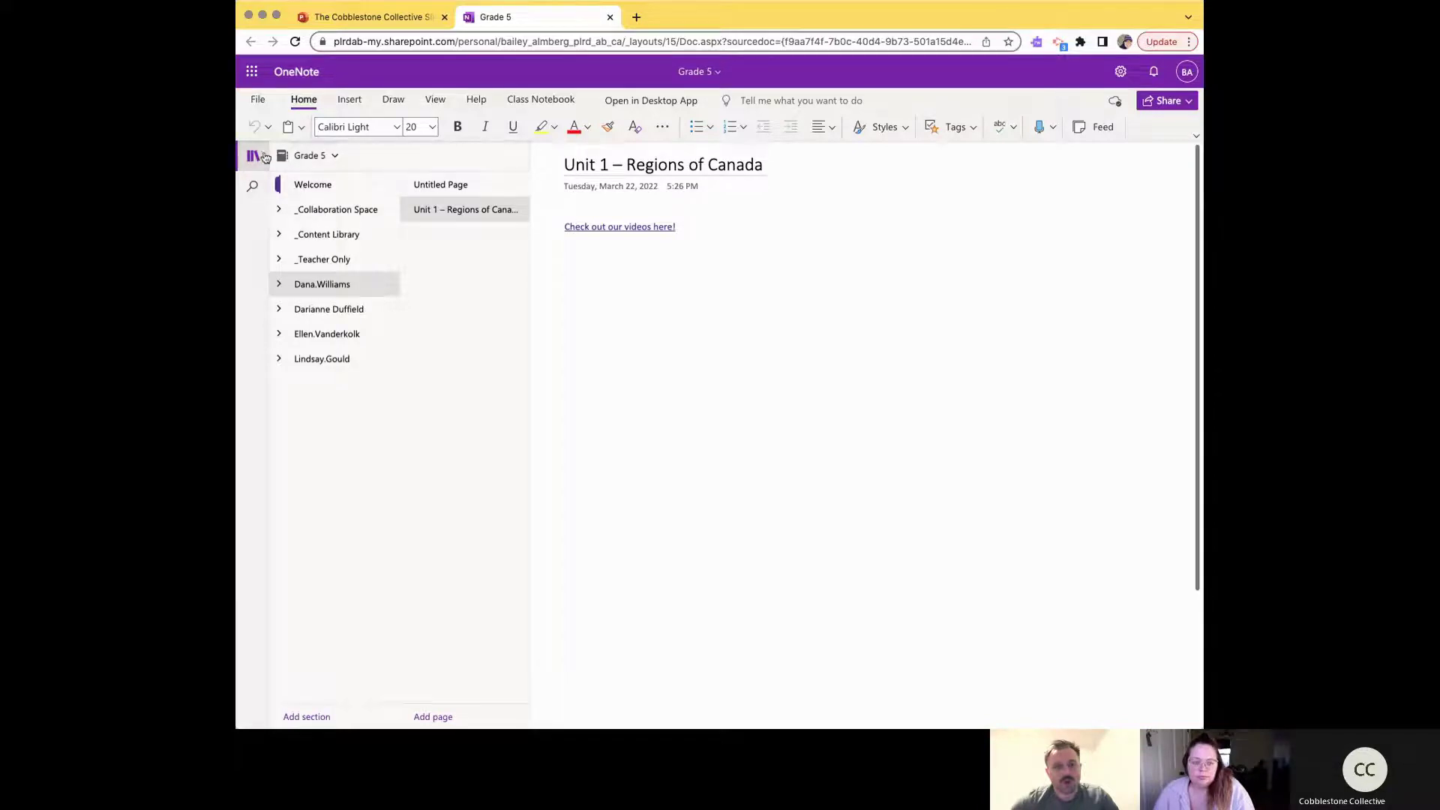
{"action": "left_click", "coordinate": [279, 286]}
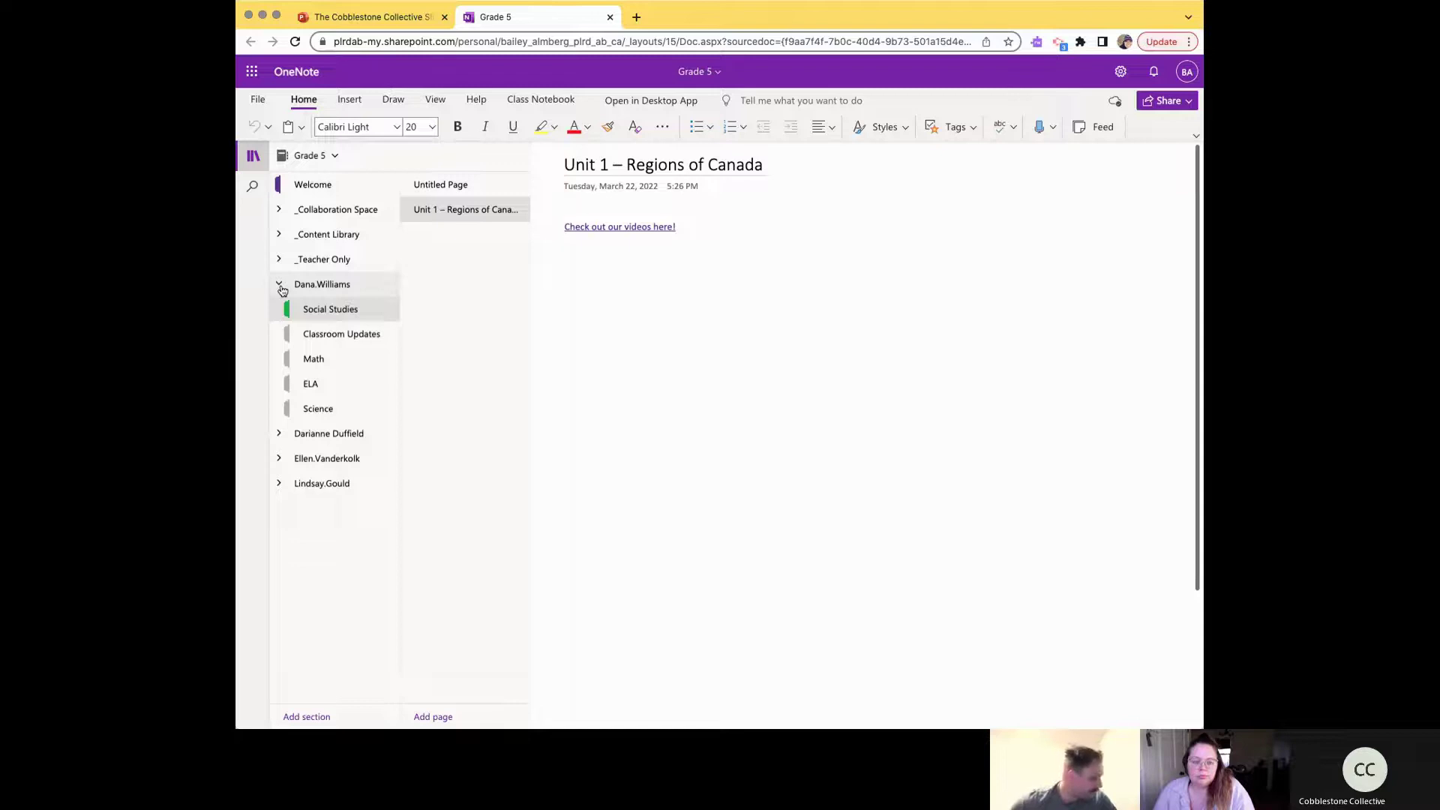
{"action": "left_click", "coordinate": [280, 234]}
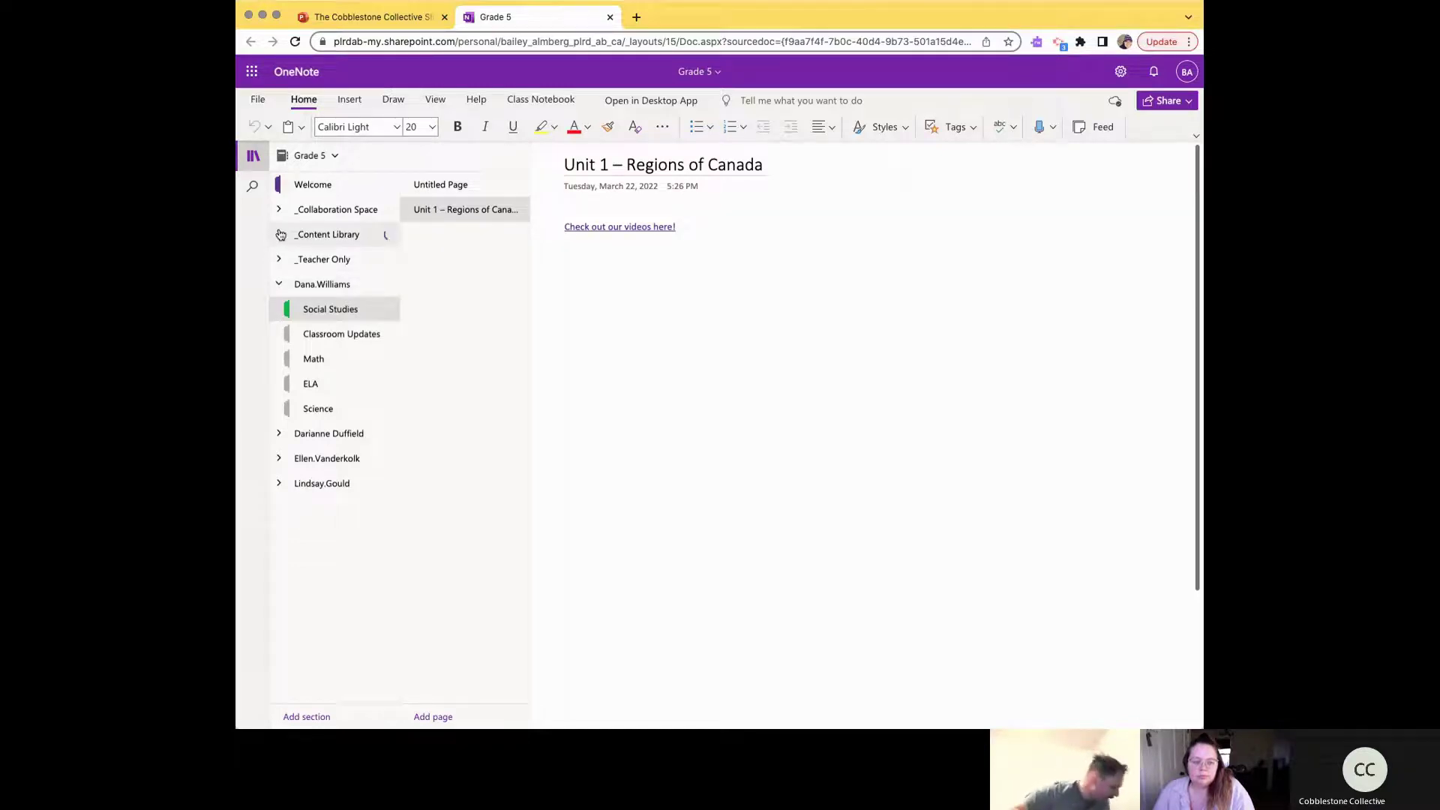
{"action": "left_click", "coordinate": [279, 235]}
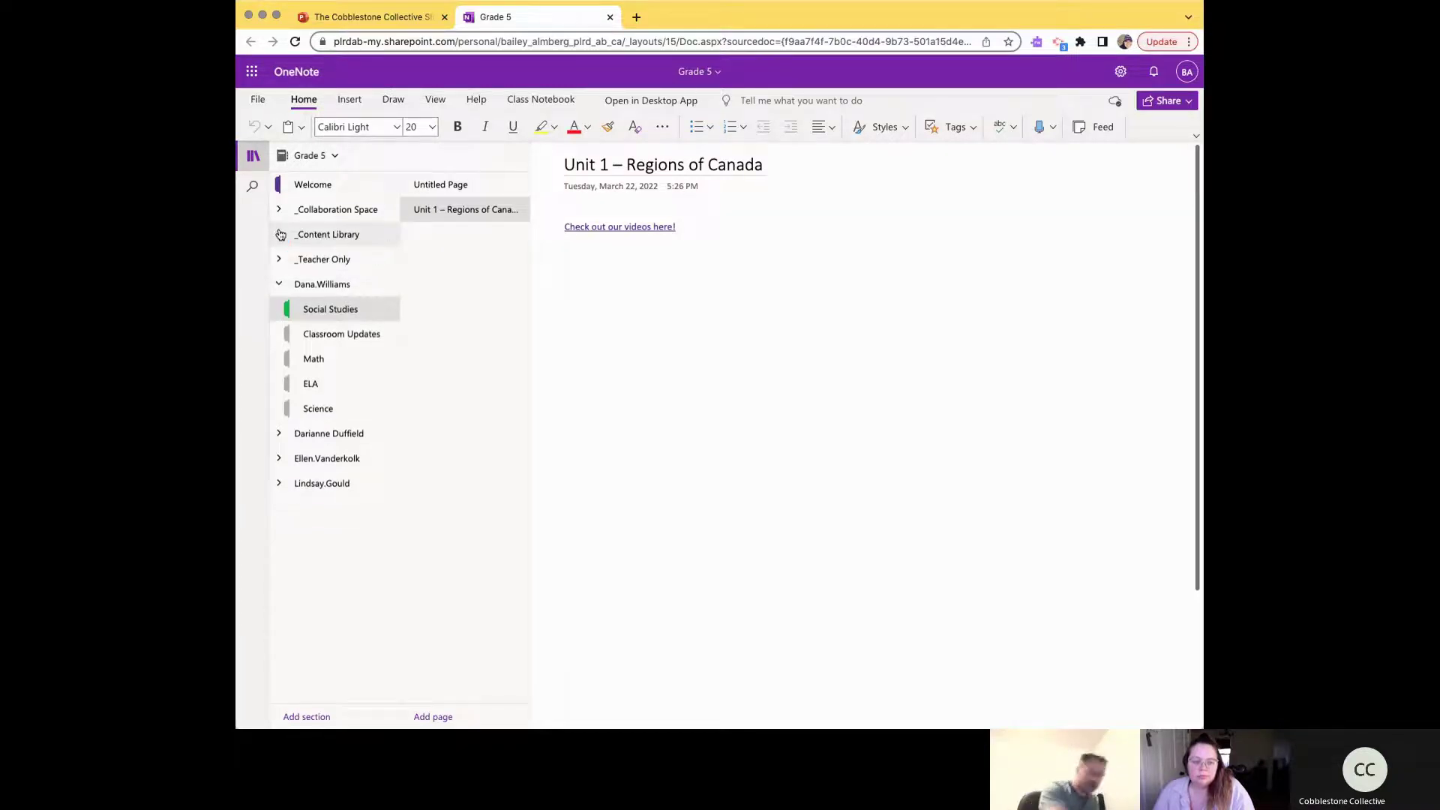
{"action": "left_click", "coordinate": [280, 286]}
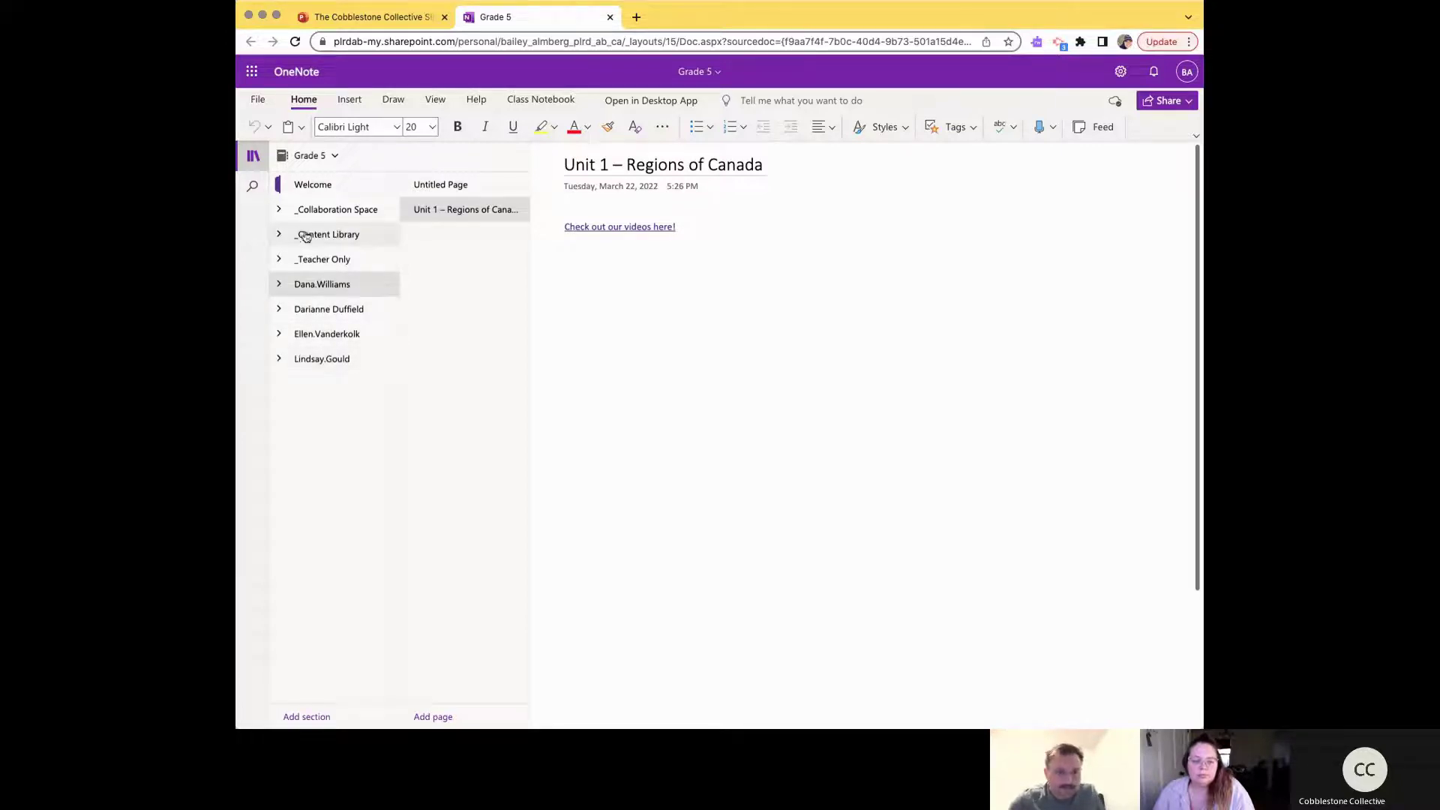
{"action": "left_click", "coordinate": [277, 288]}
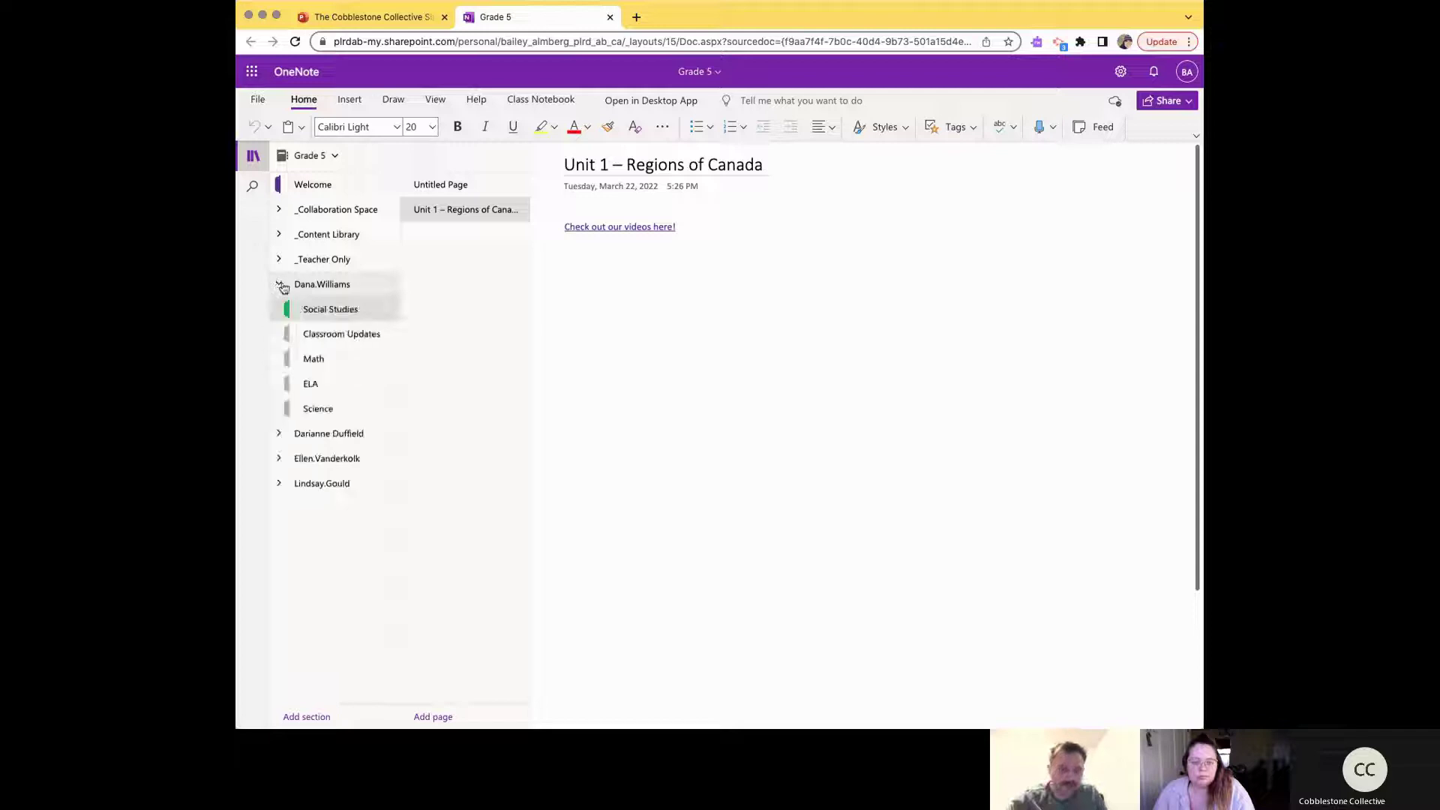
Step: Try to add a section named Templates to the Content Library
{"action": "left_click", "coordinate": [312, 716]}
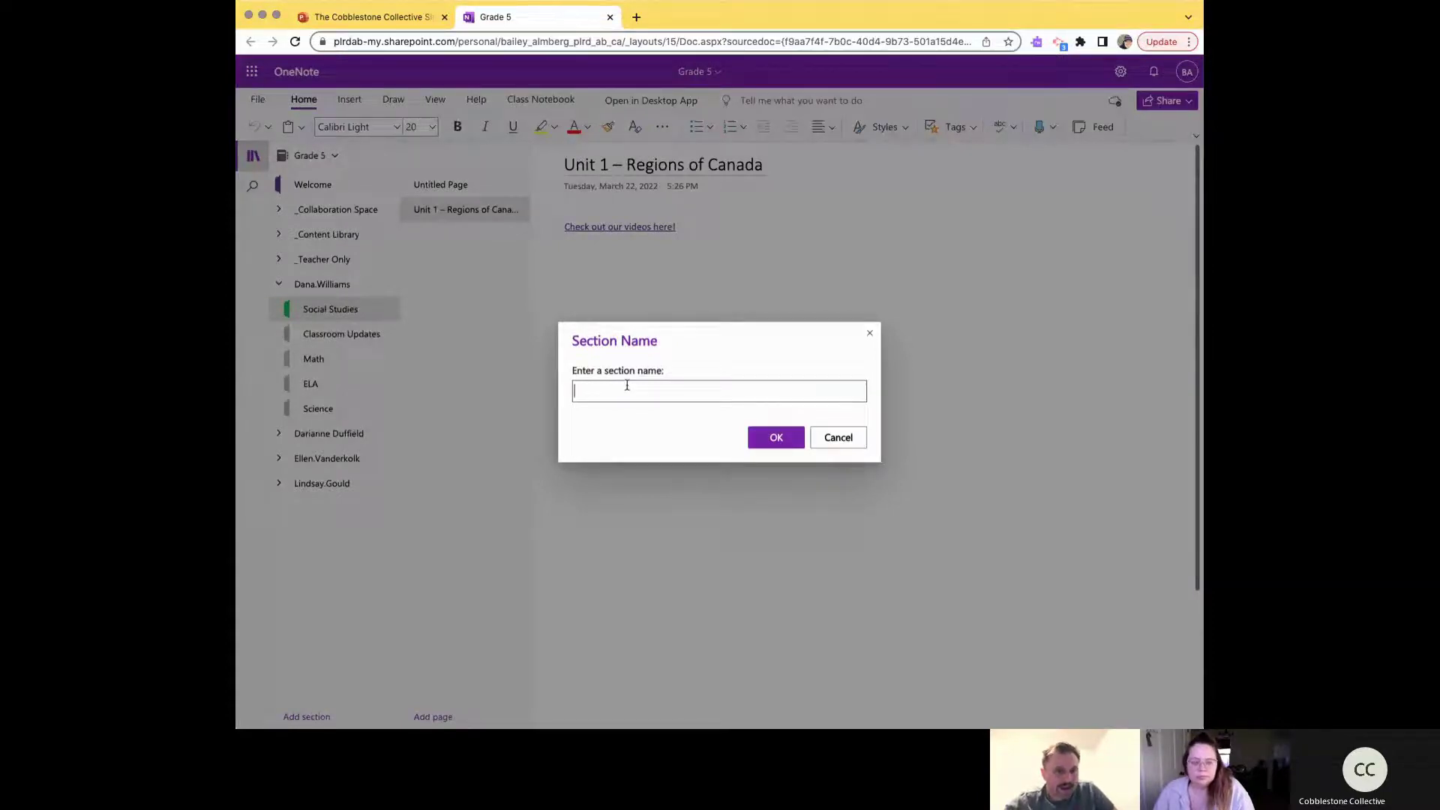
{"action": "left_click", "coordinate": [870, 332]}
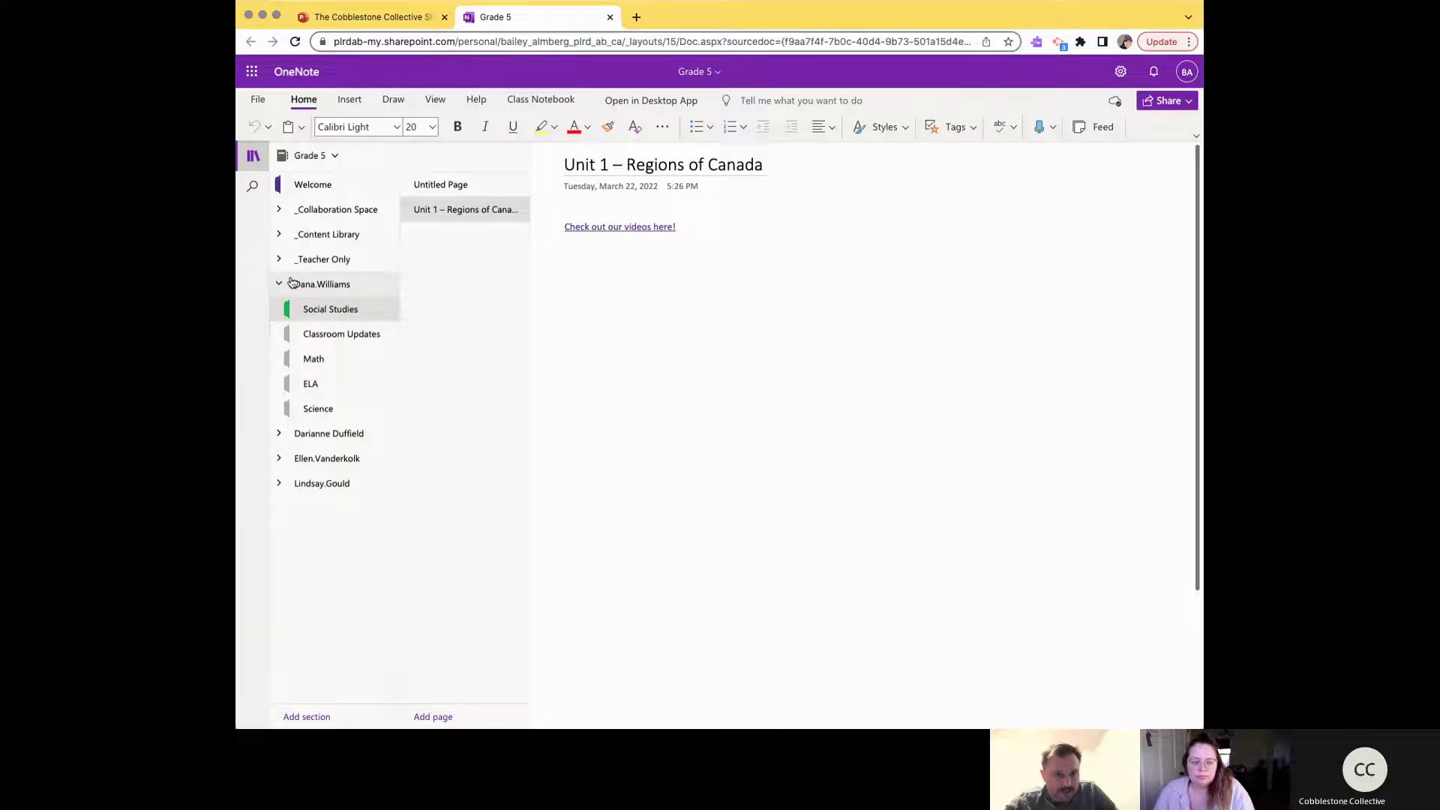
{"action": "left_click", "coordinate": [280, 283]}
{"action": "left_click", "coordinate": [304, 236]}
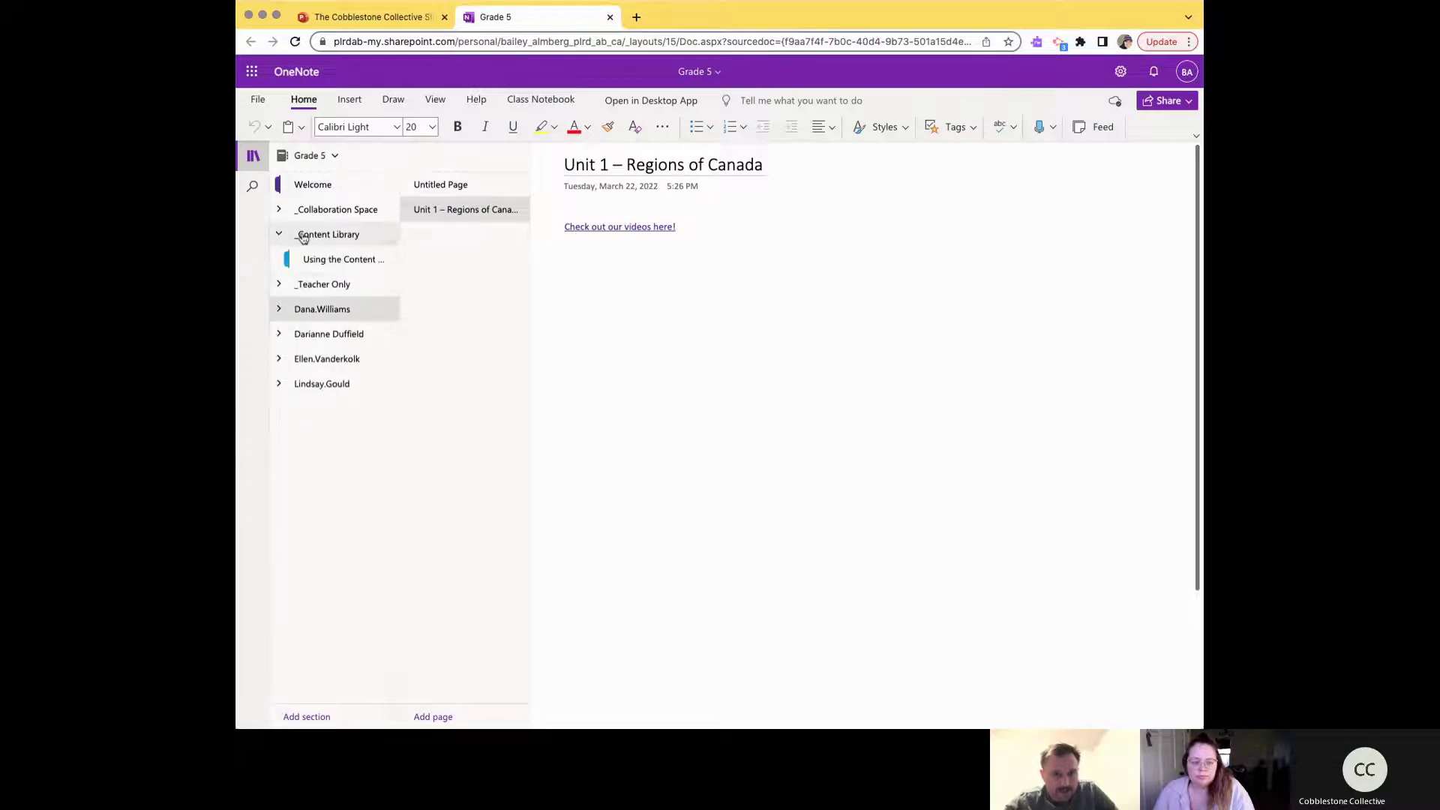
{"action": "left_click", "coordinate": [303, 716]}
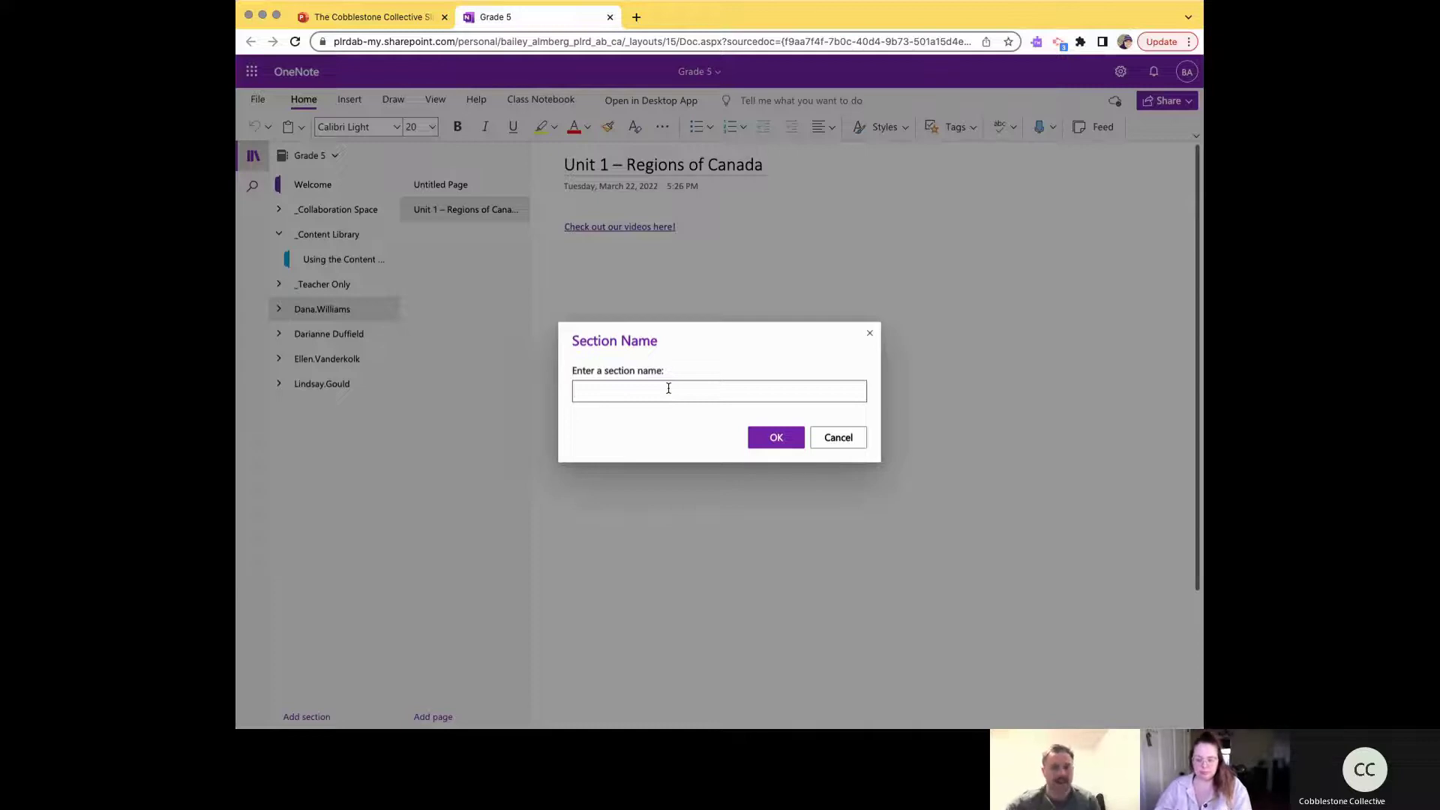
{"action": "type", "text": "Templa"}
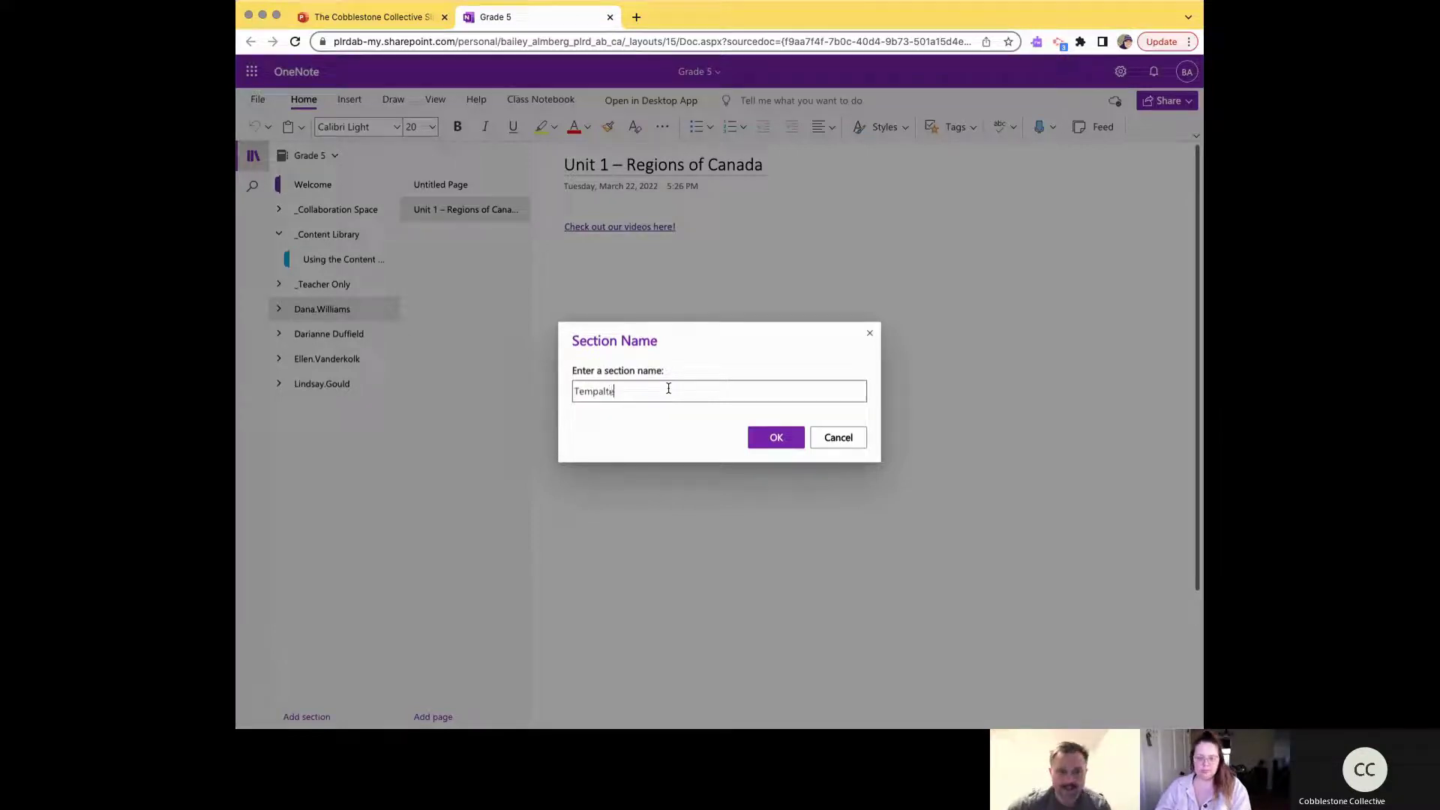
{"action": "type", "text": "tes"}
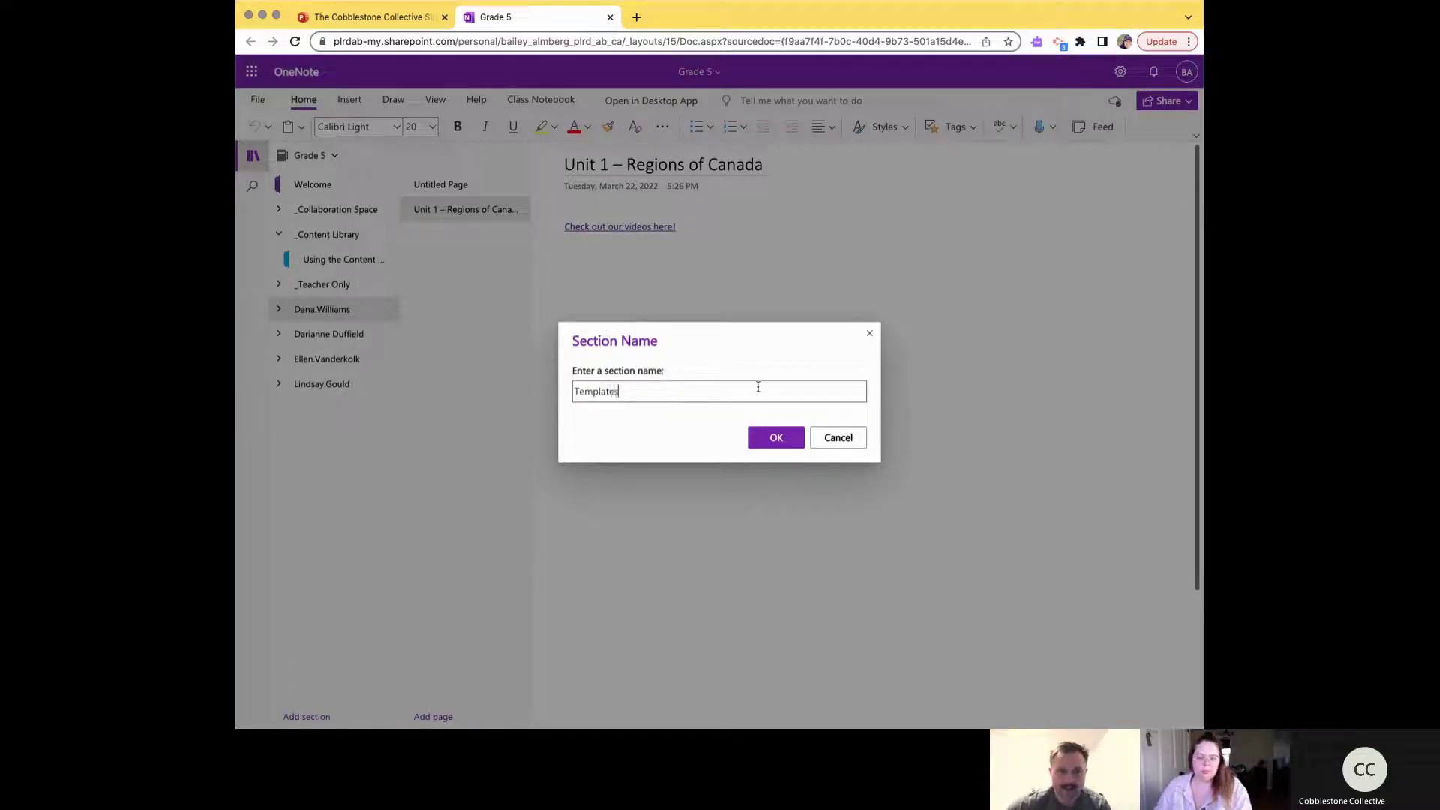
{"action": "key", "text": "Return"}
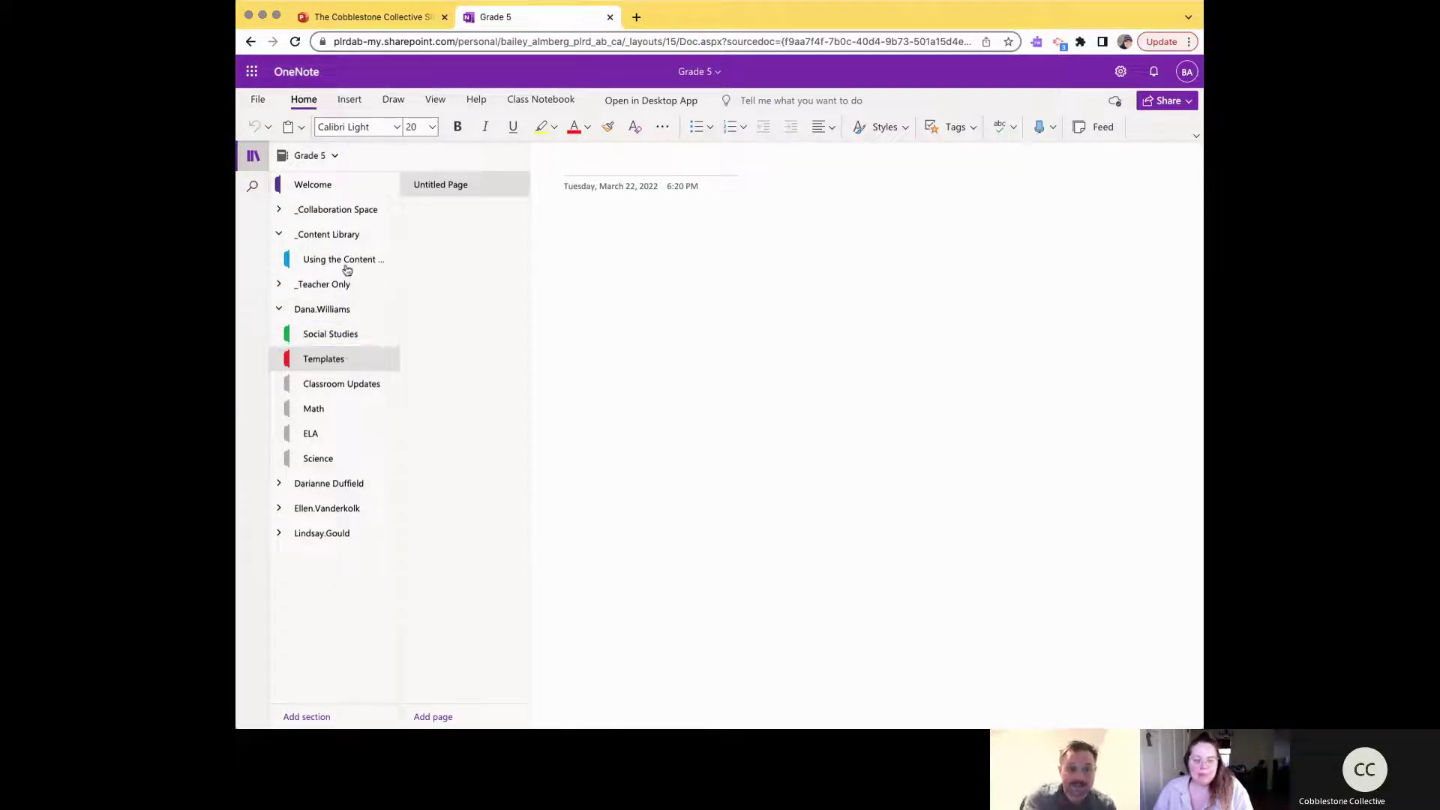
Step: Permanently delete the Templates section from the first student's private space
{"action": "right_click", "coordinate": [347, 355]}
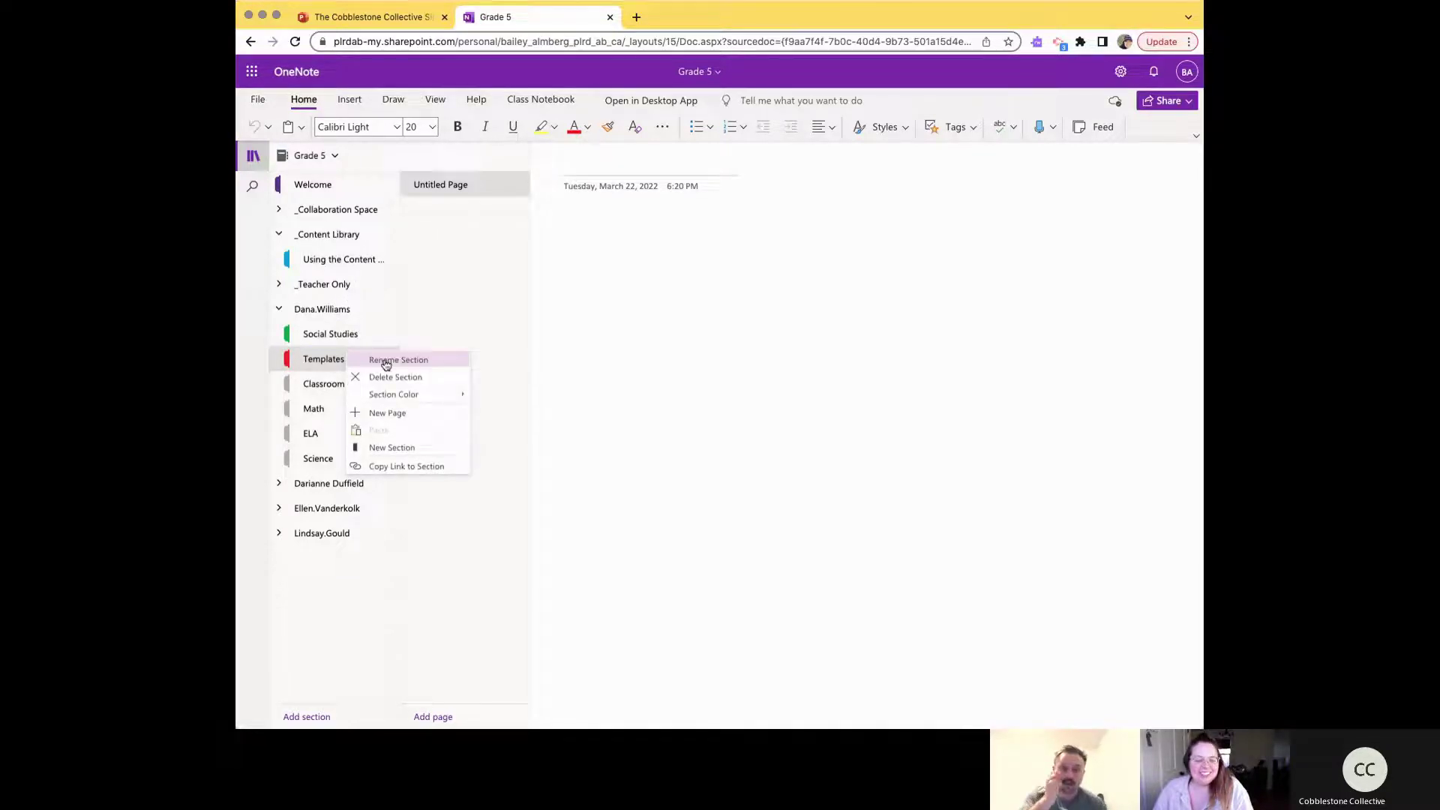
{"action": "left_click", "coordinate": [428, 380]}
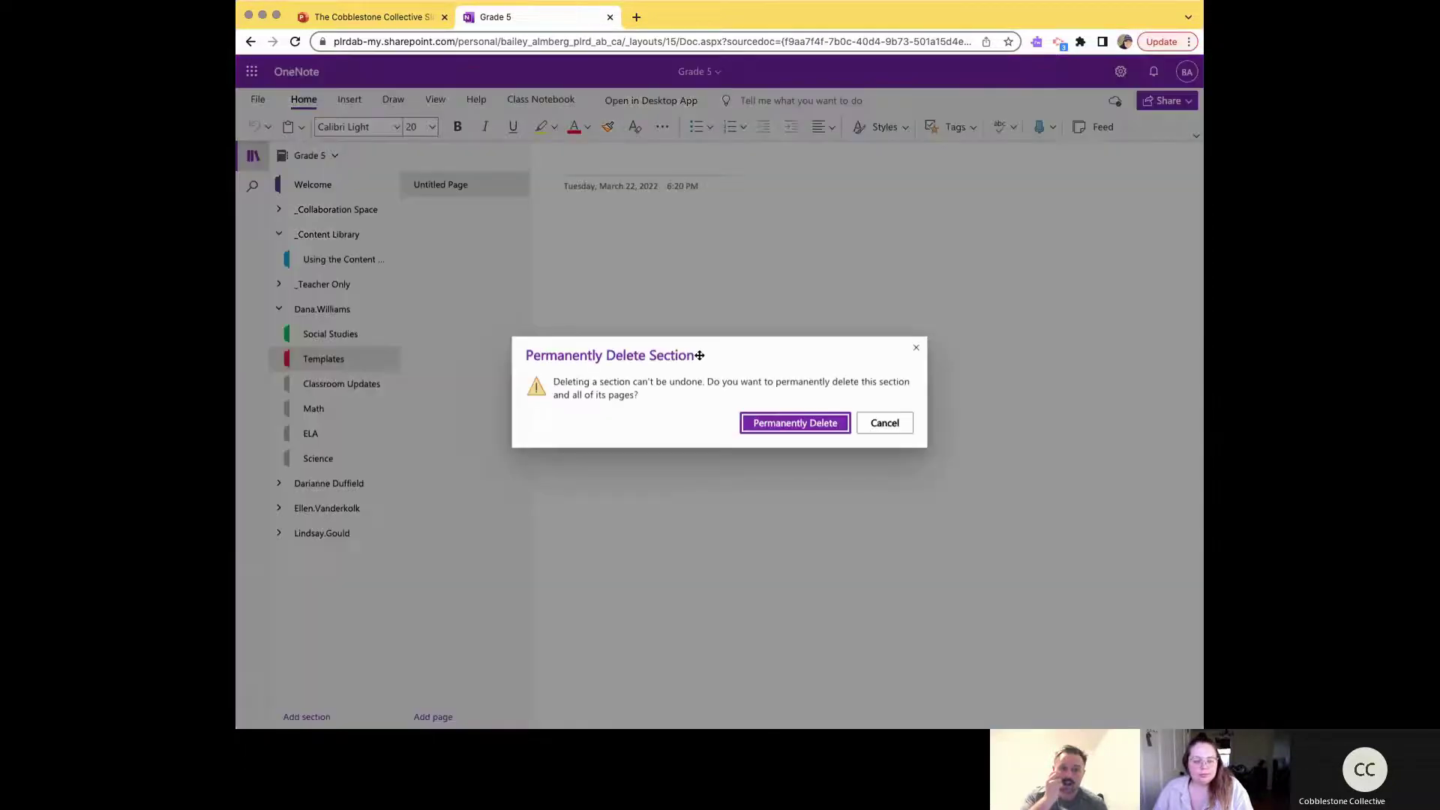
{"action": "left_click", "coordinate": [778, 425]}
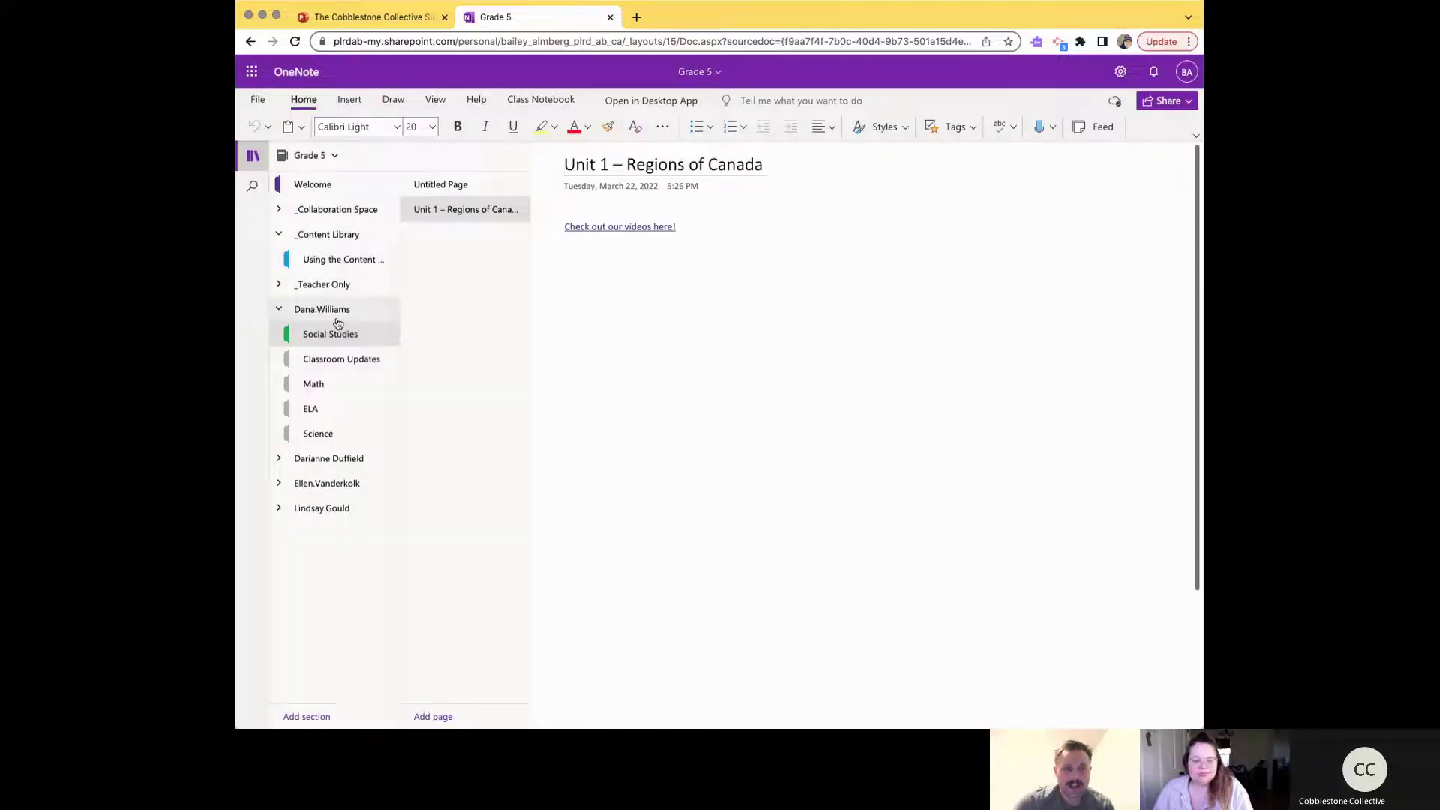
Step: Select the existing section inside the Content Library and add a new section named Templates there
{"action": "left_click", "coordinate": [340, 242]}
{"action": "left_click", "coordinate": [340, 243]}
{"action": "left_click", "coordinate": [282, 234]}
{"action": "left_click", "coordinate": [326, 234]}
{"action": "left_click", "coordinate": [329, 237]}
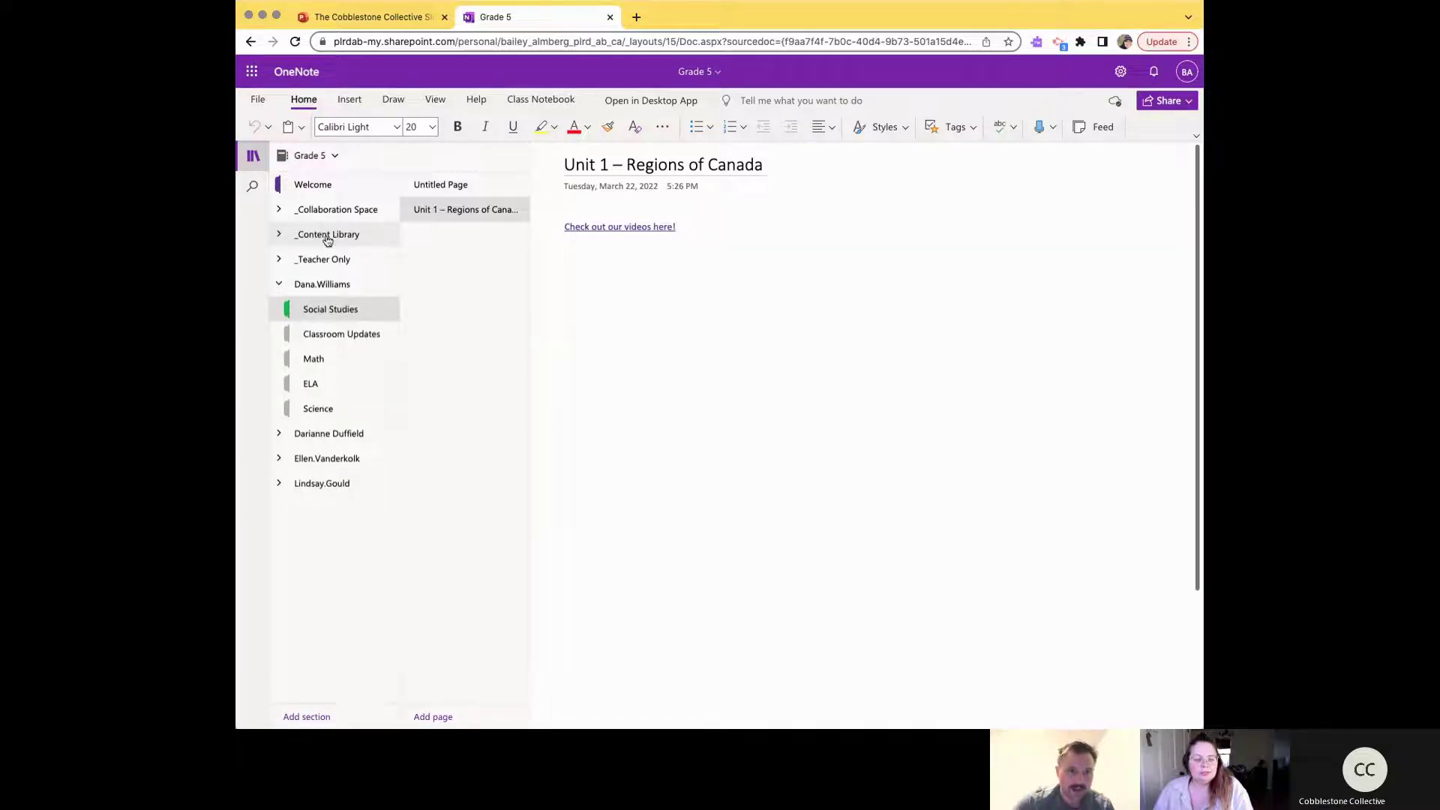
{"action": "left_click", "coordinate": [332, 237]}
{"action": "left_click", "coordinate": [339, 260]}
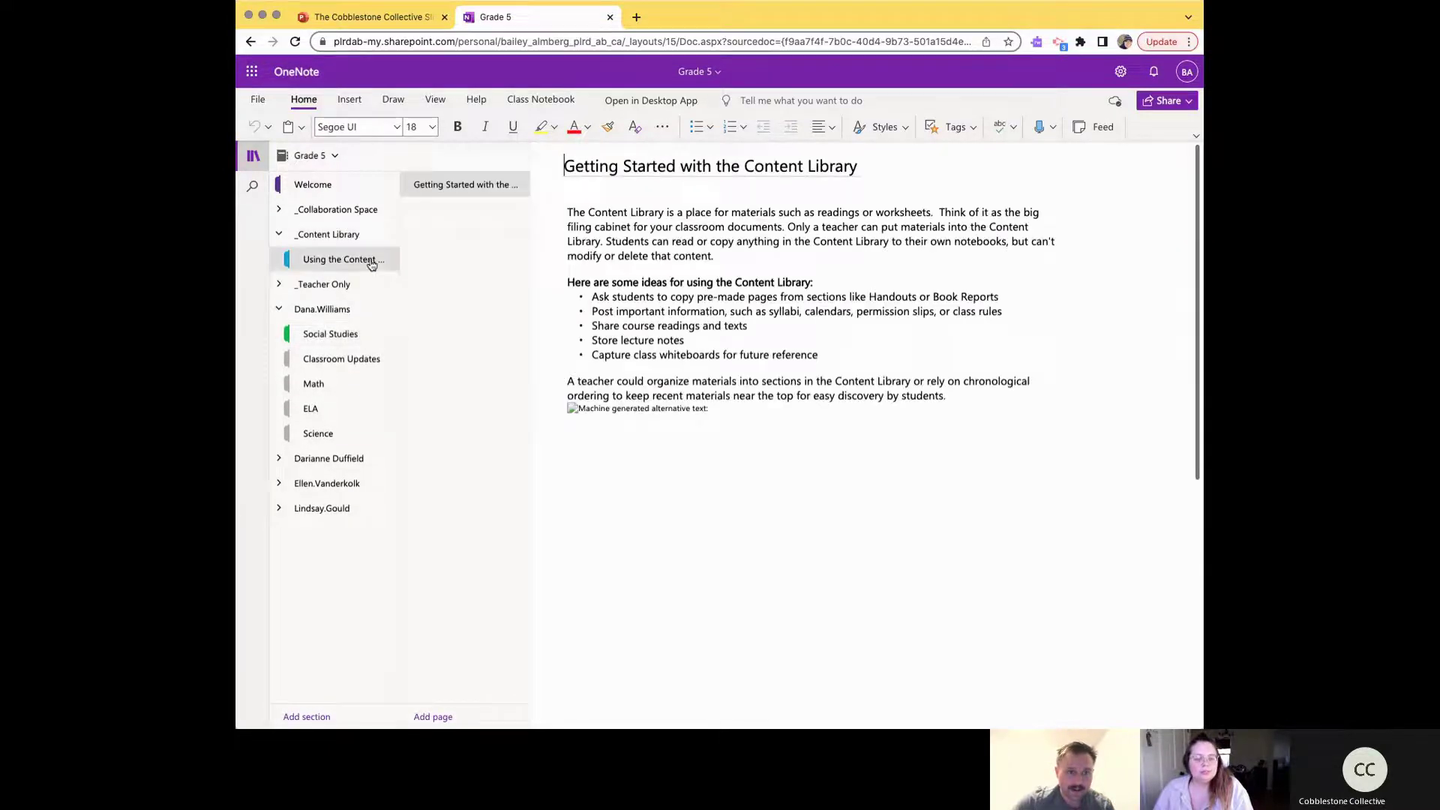
{"action": "left_click", "coordinate": [317, 718]}
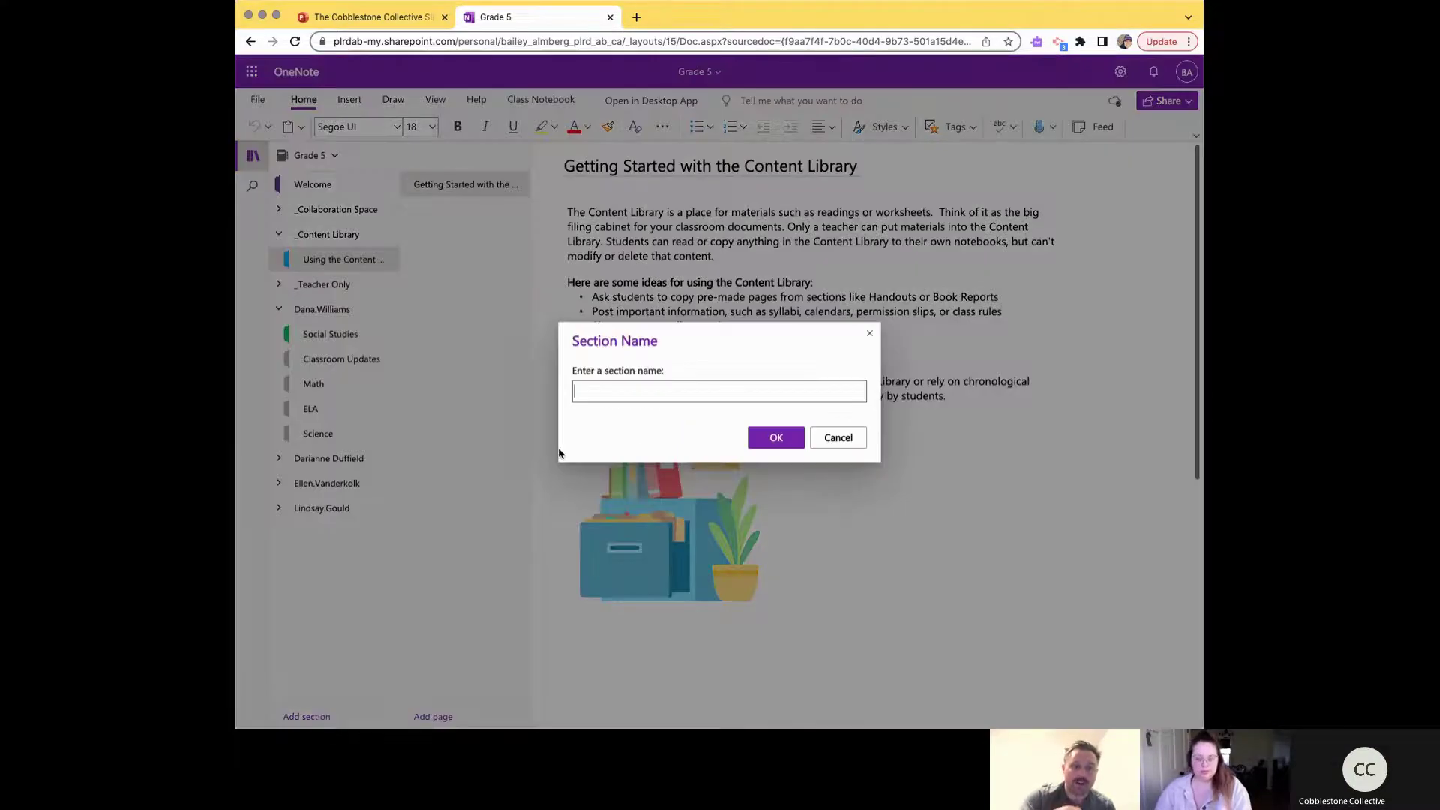
{"action": "key", "text": "Return"}
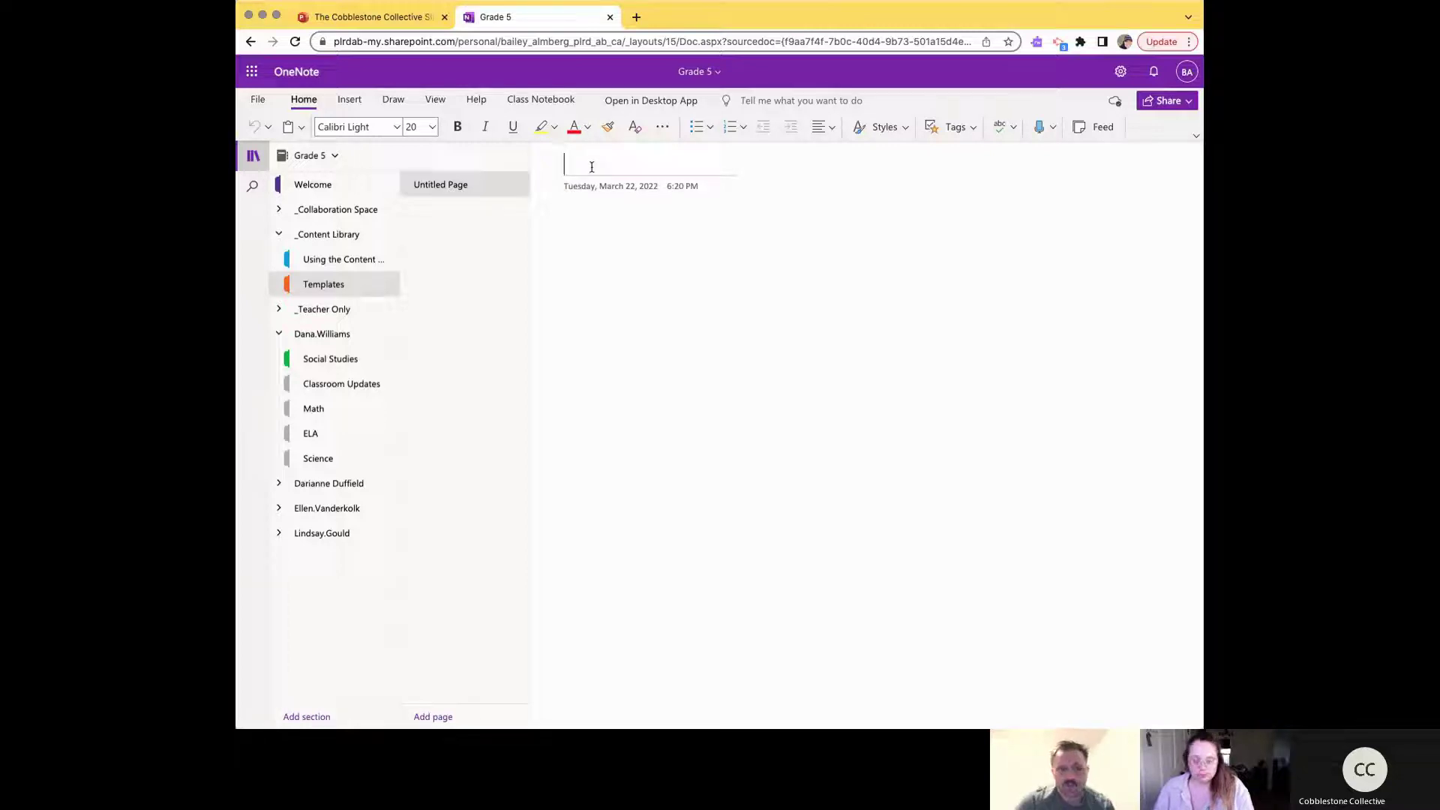
Step: Title the new page in the Templates section KWL
{"action": "type", "text": "KW"}
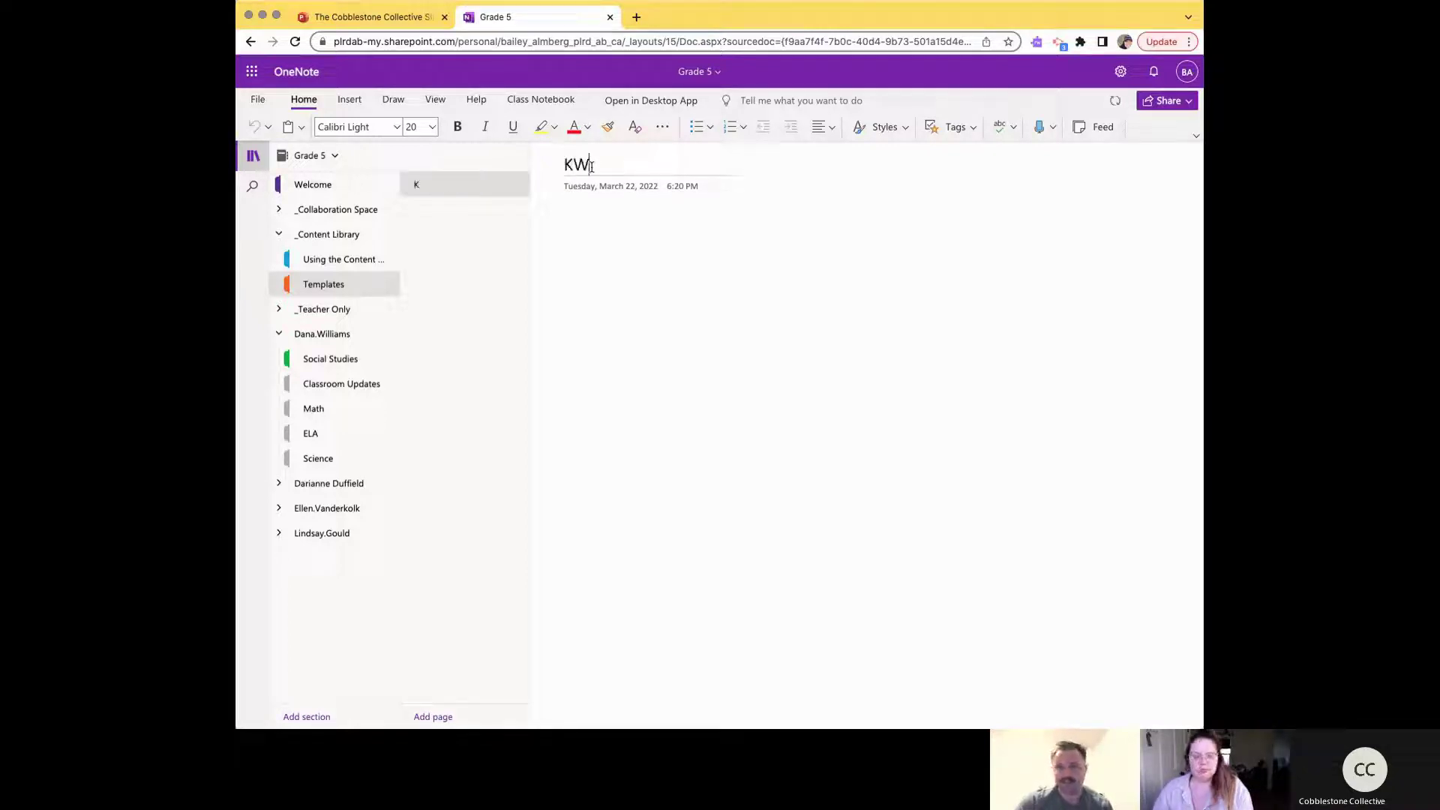
{"action": "type", "text": "L"}
{"action": "key", "text": "Return"}
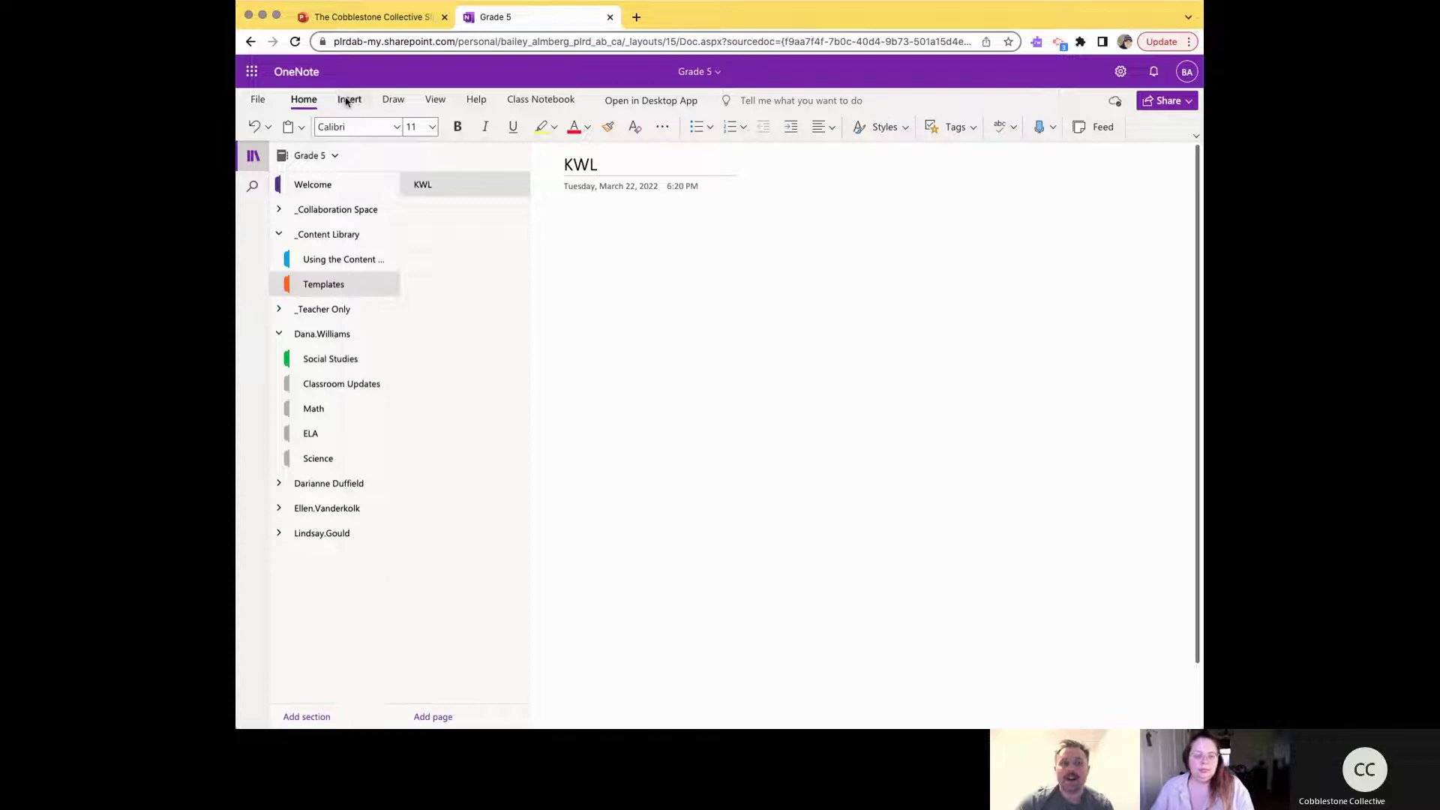
Step: Search online pictures for "kwl" and insert the colourful Topic chart with K, W and L columns on the page
{"action": "left_click", "coordinate": [348, 101]}
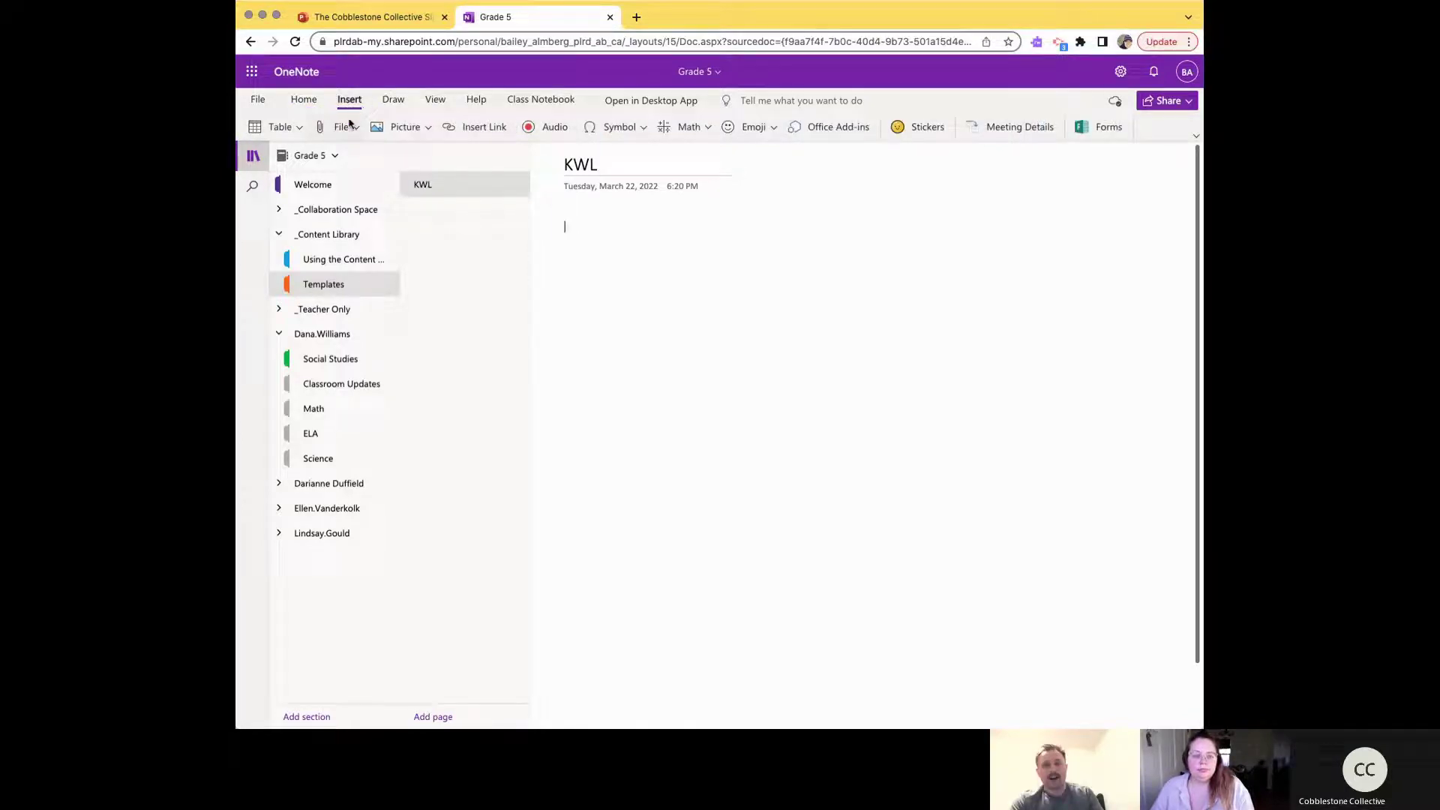
{"action": "left_click", "coordinate": [376, 129]}
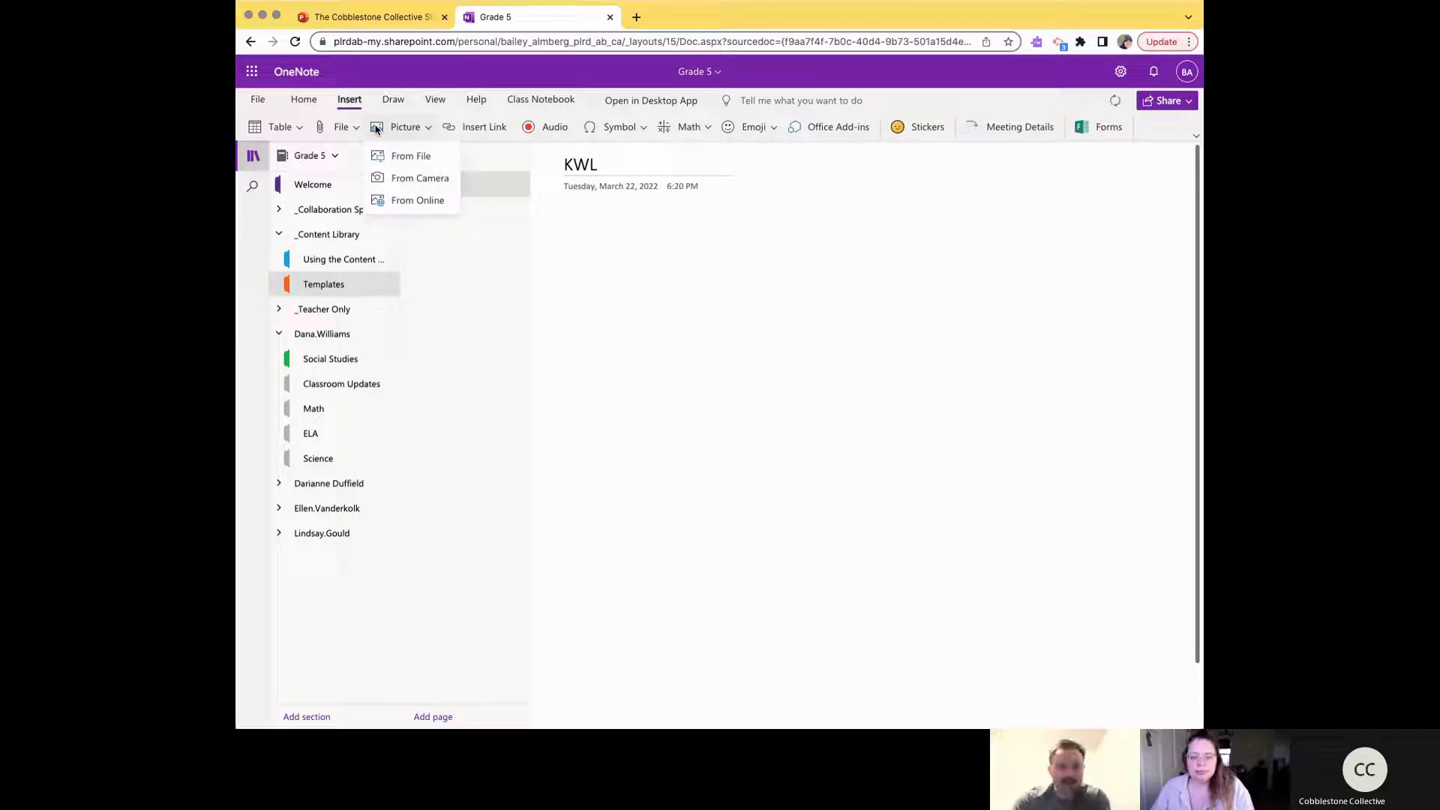
{"action": "left_click", "coordinate": [426, 201]}
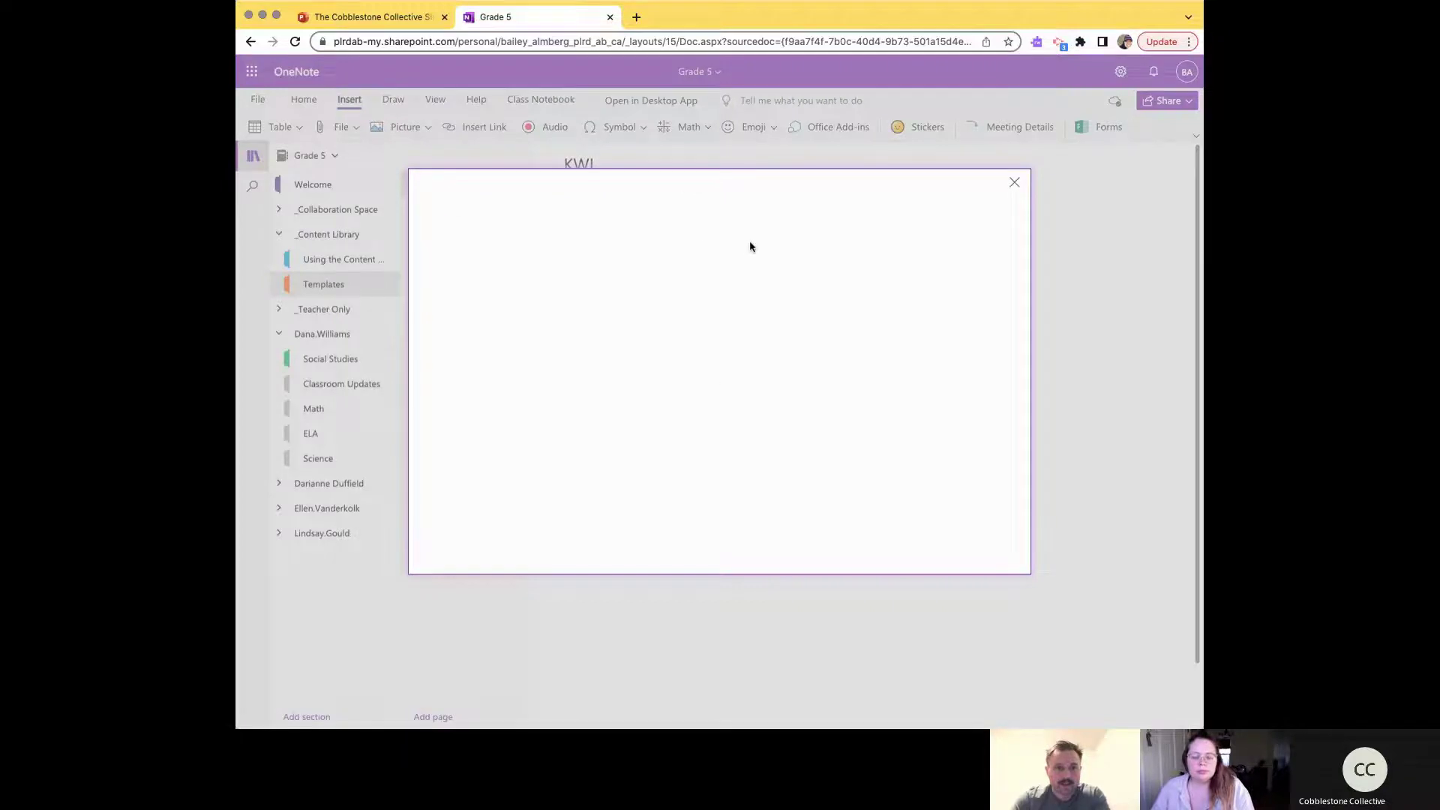
{"action": "type", "text": "k"}
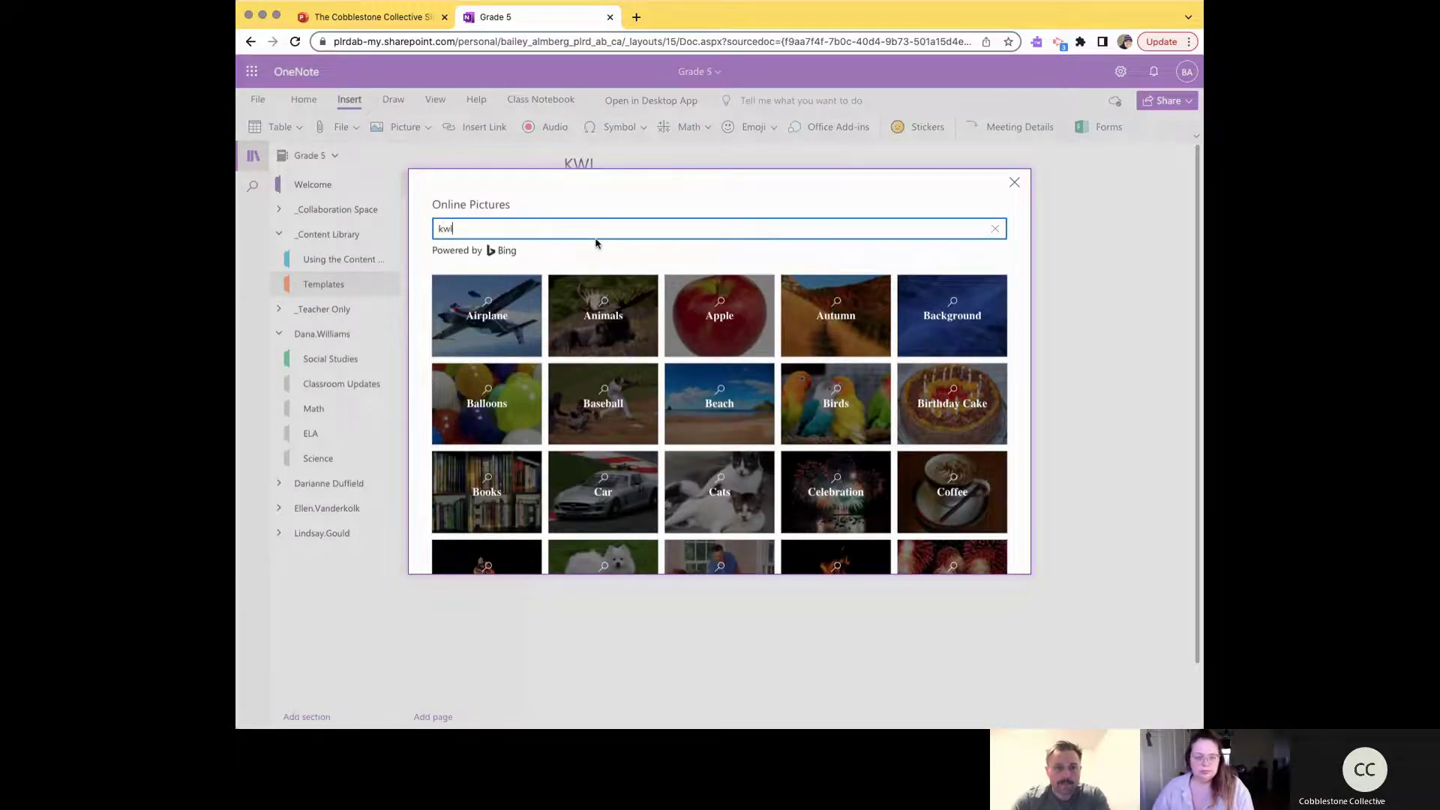
{"action": "type", "text": "wl"}
{"action": "key", "text": "Return"}
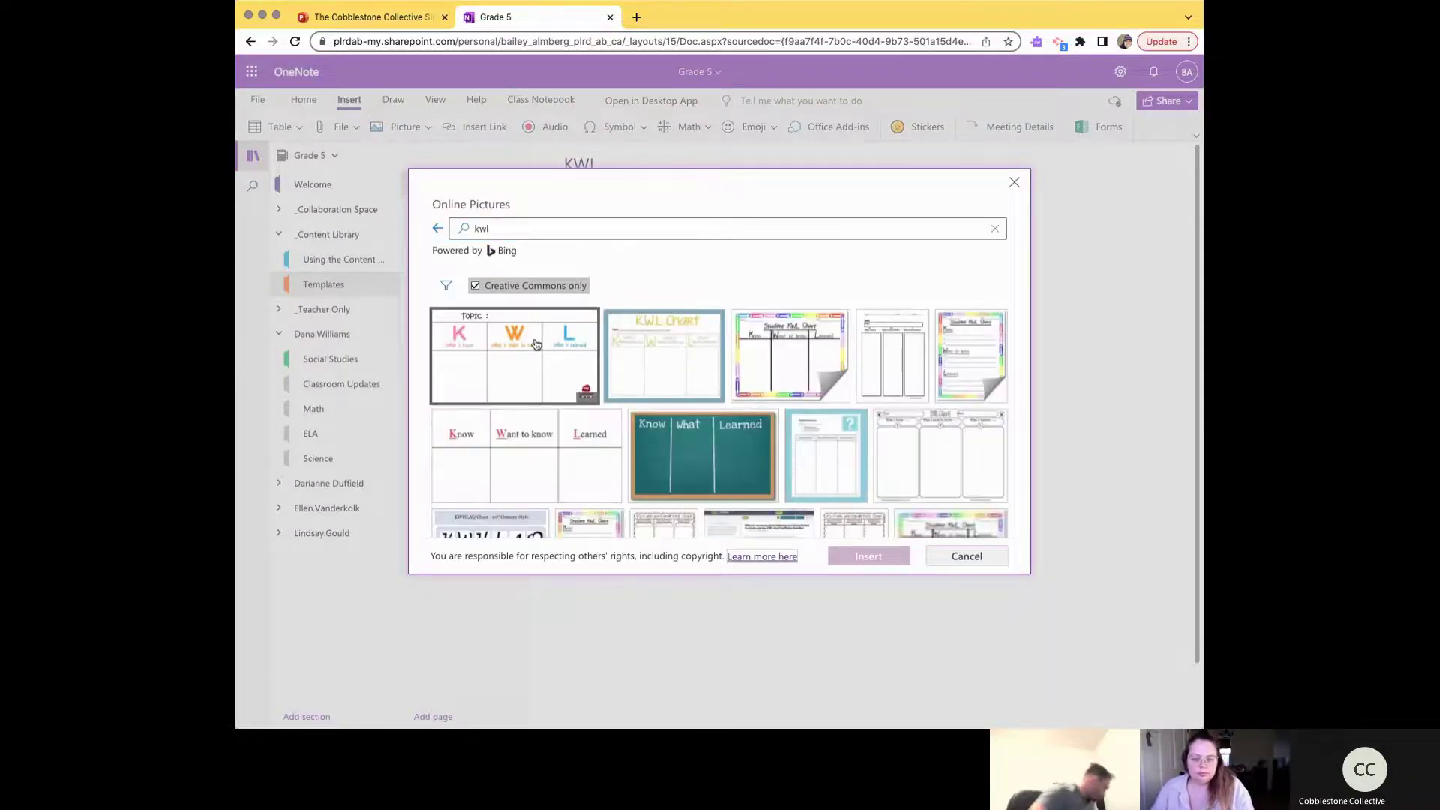
{"action": "left_click", "coordinate": [536, 344]}
{"action": "left_click", "coordinate": [510, 383]}
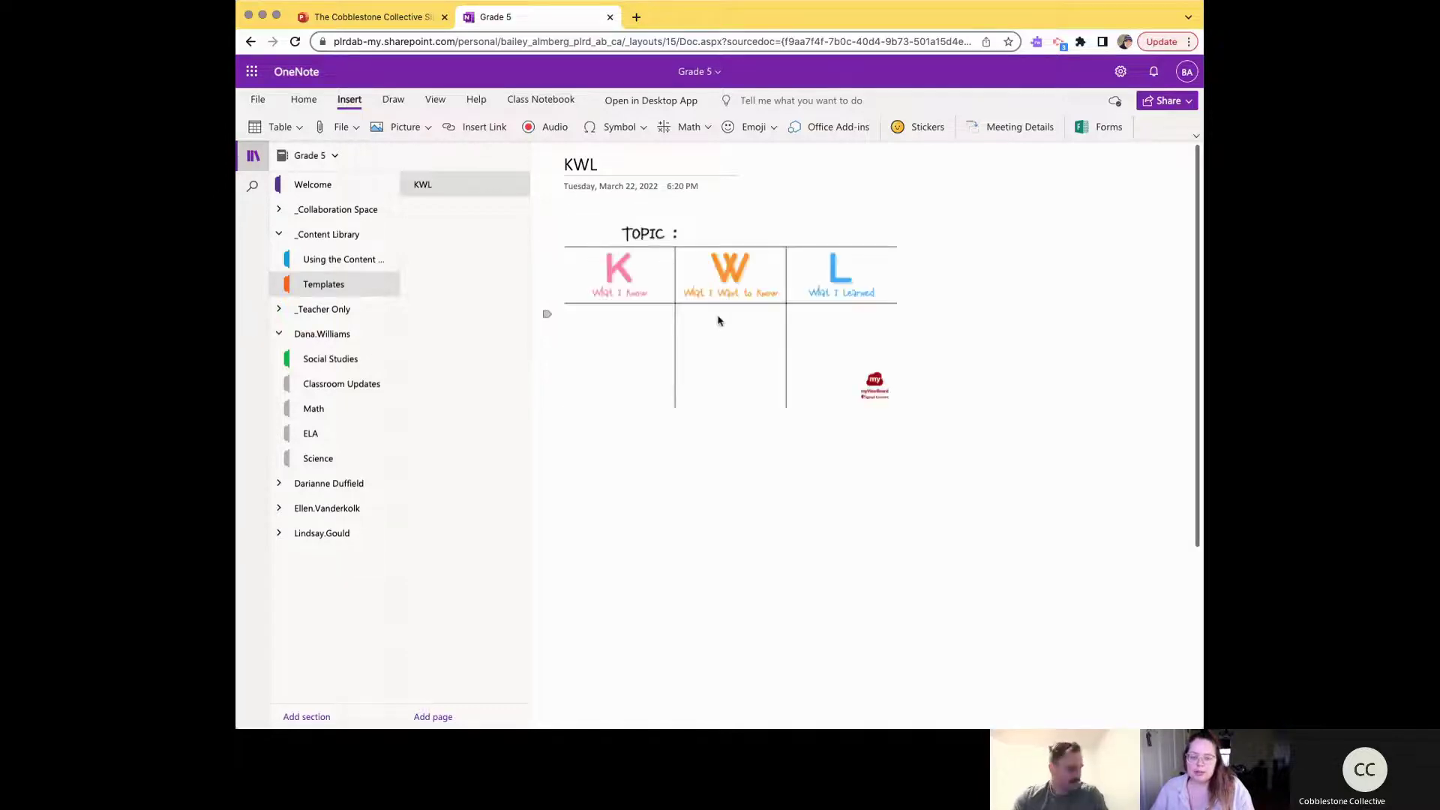
Step: Enlarge the KWL chart picture proportionally until it spans nearly the full visible page width
{"action": "left_click", "coordinate": [889, 386]}
{"action": "left_click_drag", "start_coordinate": [898, 410], "coordinate": [1039, 492]}
{"action": "left_click_drag", "start_coordinate": [1135, 525], "coordinate": [1178, 533]}
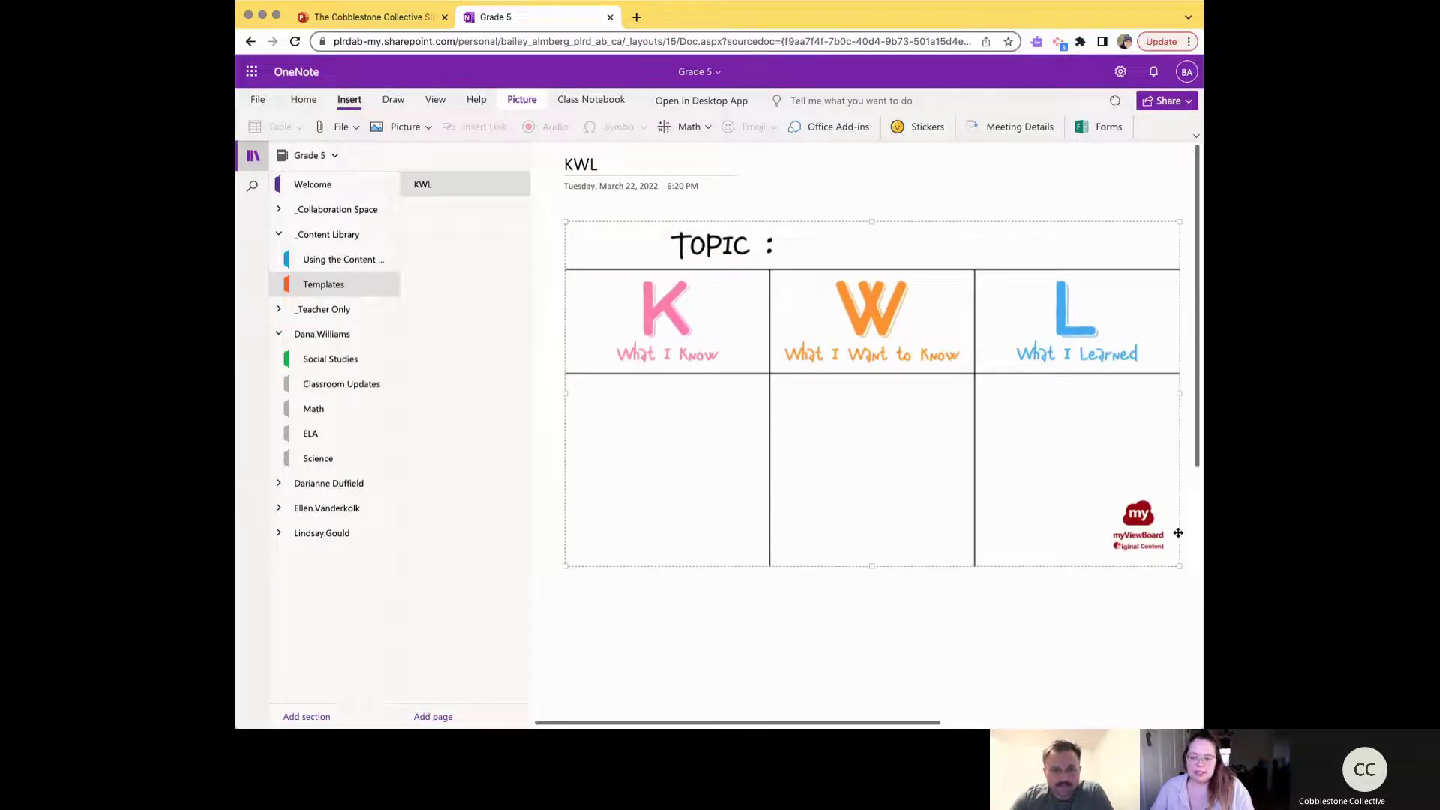
{"action": "left_click", "coordinate": [796, 640]}
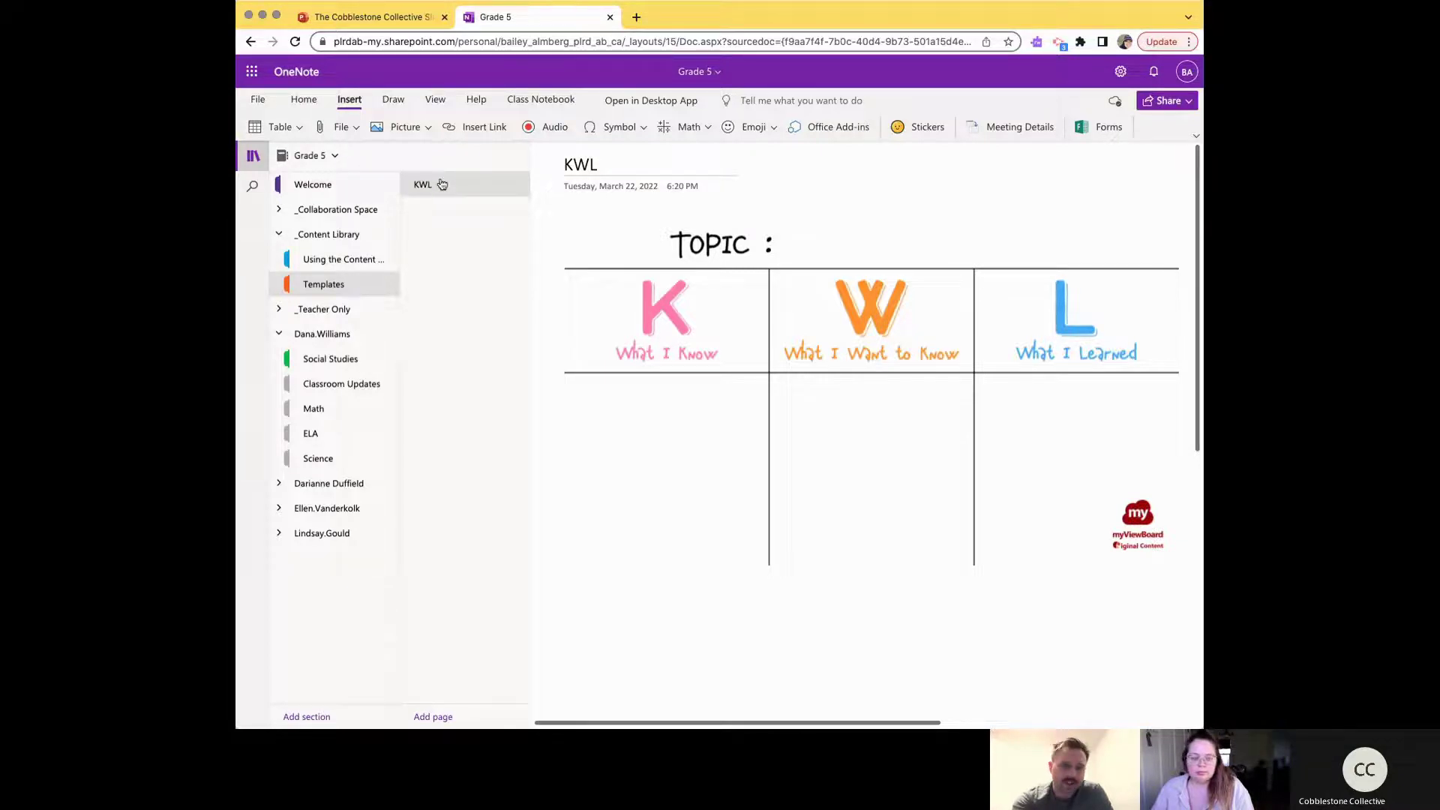
{"action": "left_click", "coordinate": [623, 159]}
{"action": "type", "text": "-"}
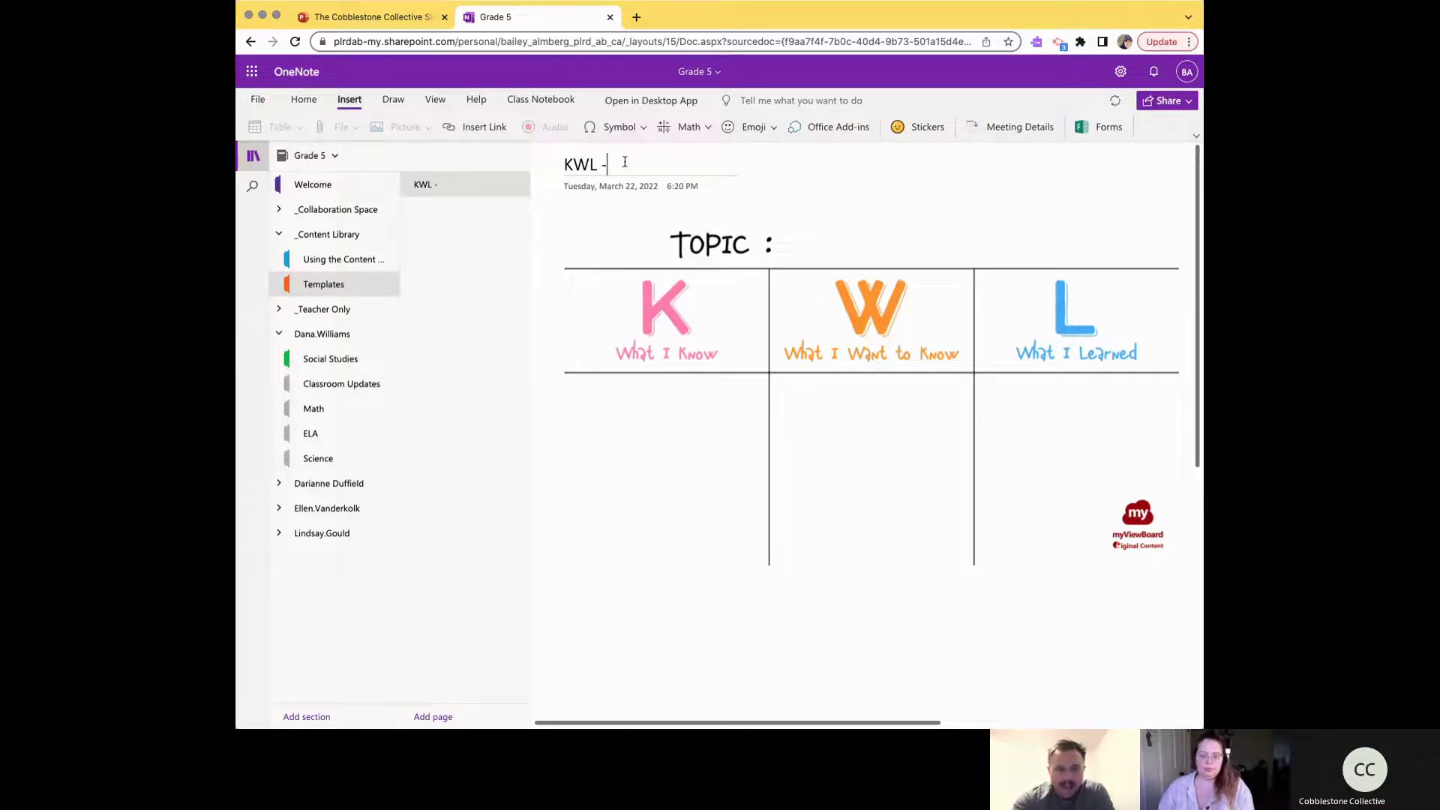
{"action": "key", "text": "BackSpace"}
{"action": "key", "text": "BackSpace"}
{"action": "key", "text": "BackSpace"}
{"action": "key", "text": "BackSpace"}
{"action": "key", "text": "BackSpace"}
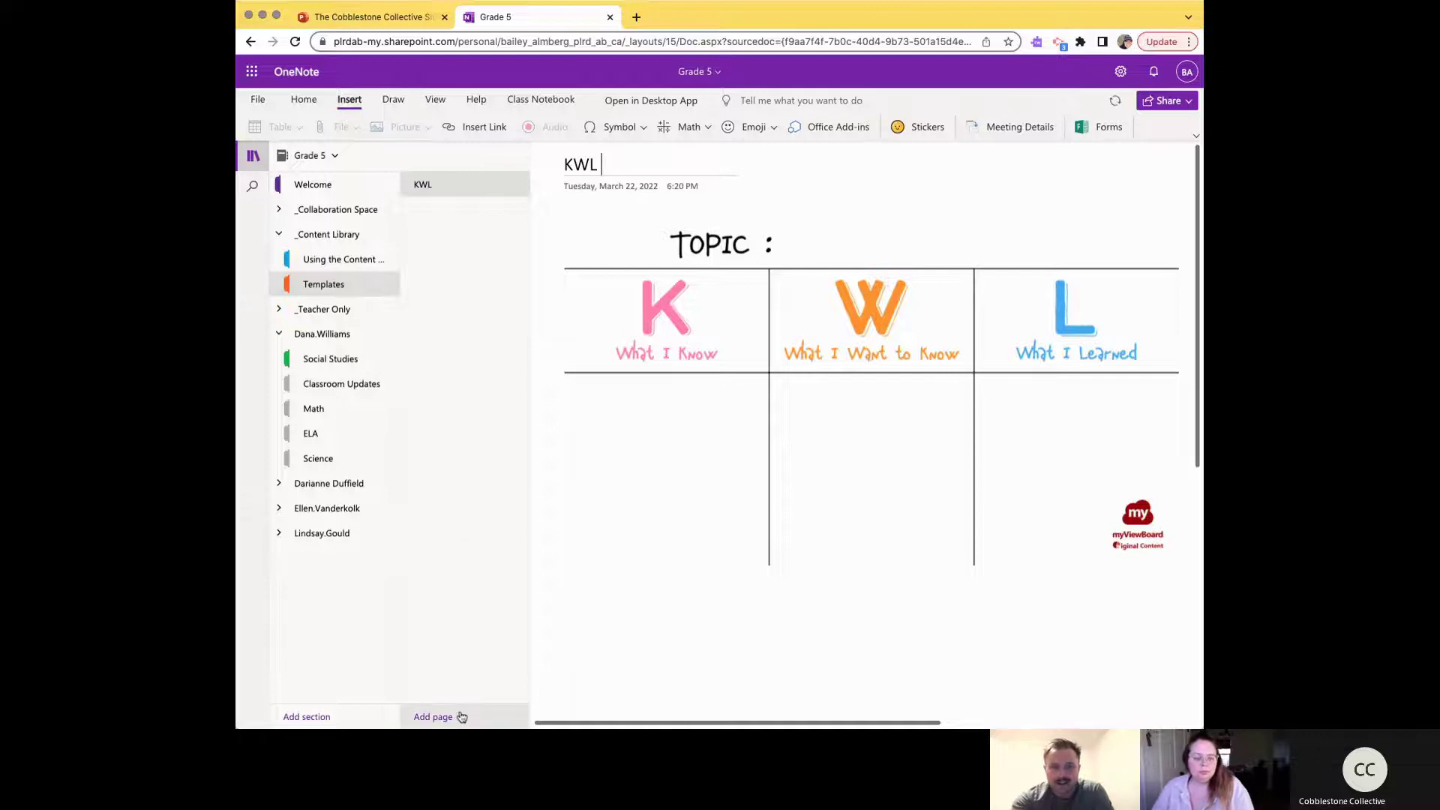
Step: Add three blank pages to the Templates section below the KWL page
{"action": "left_click", "coordinate": [444, 718]}
{"action": "left_click", "coordinate": [445, 719]}
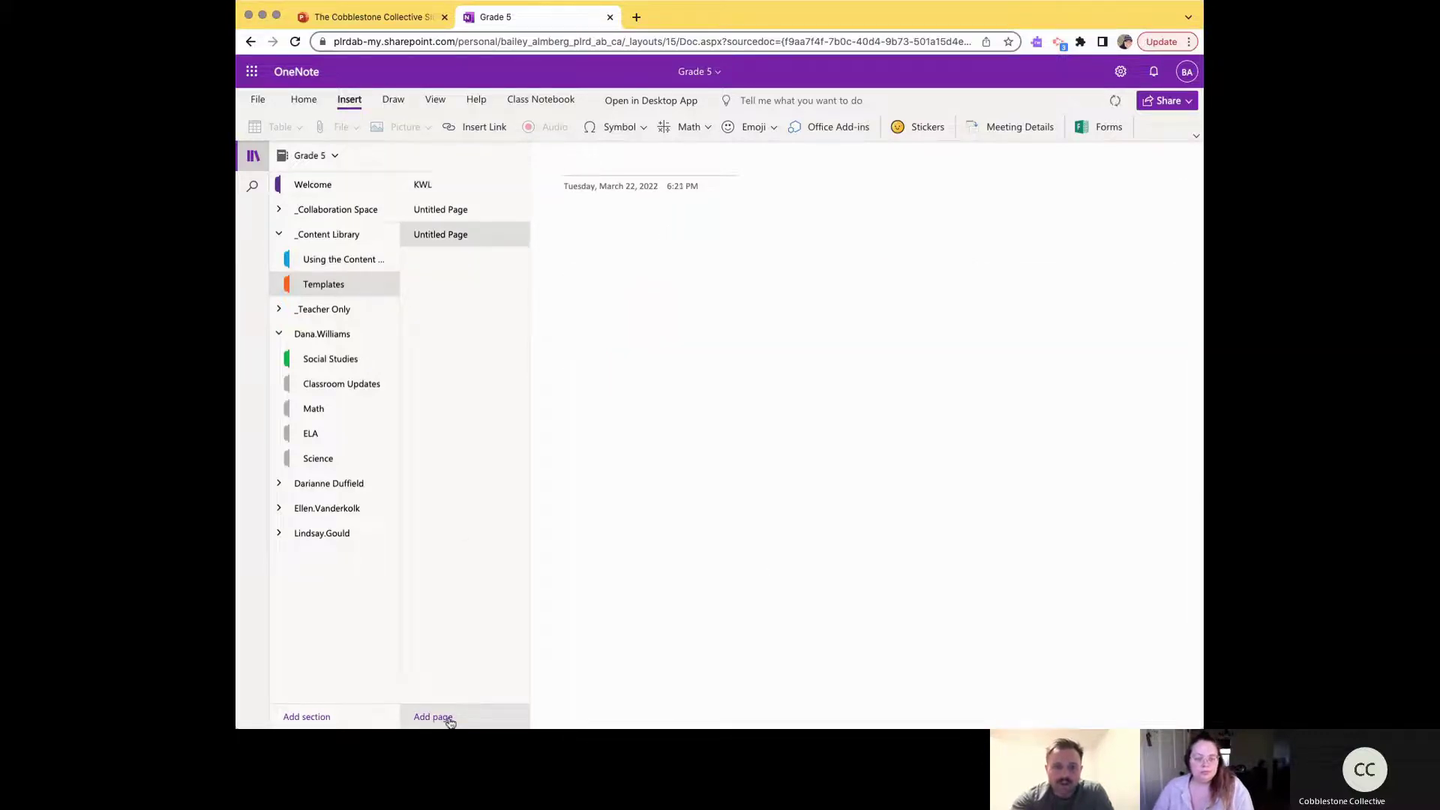
{"action": "scroll", "coordinate": [444, 717], "scroll_direction": "up", "scroll_amount": 5}
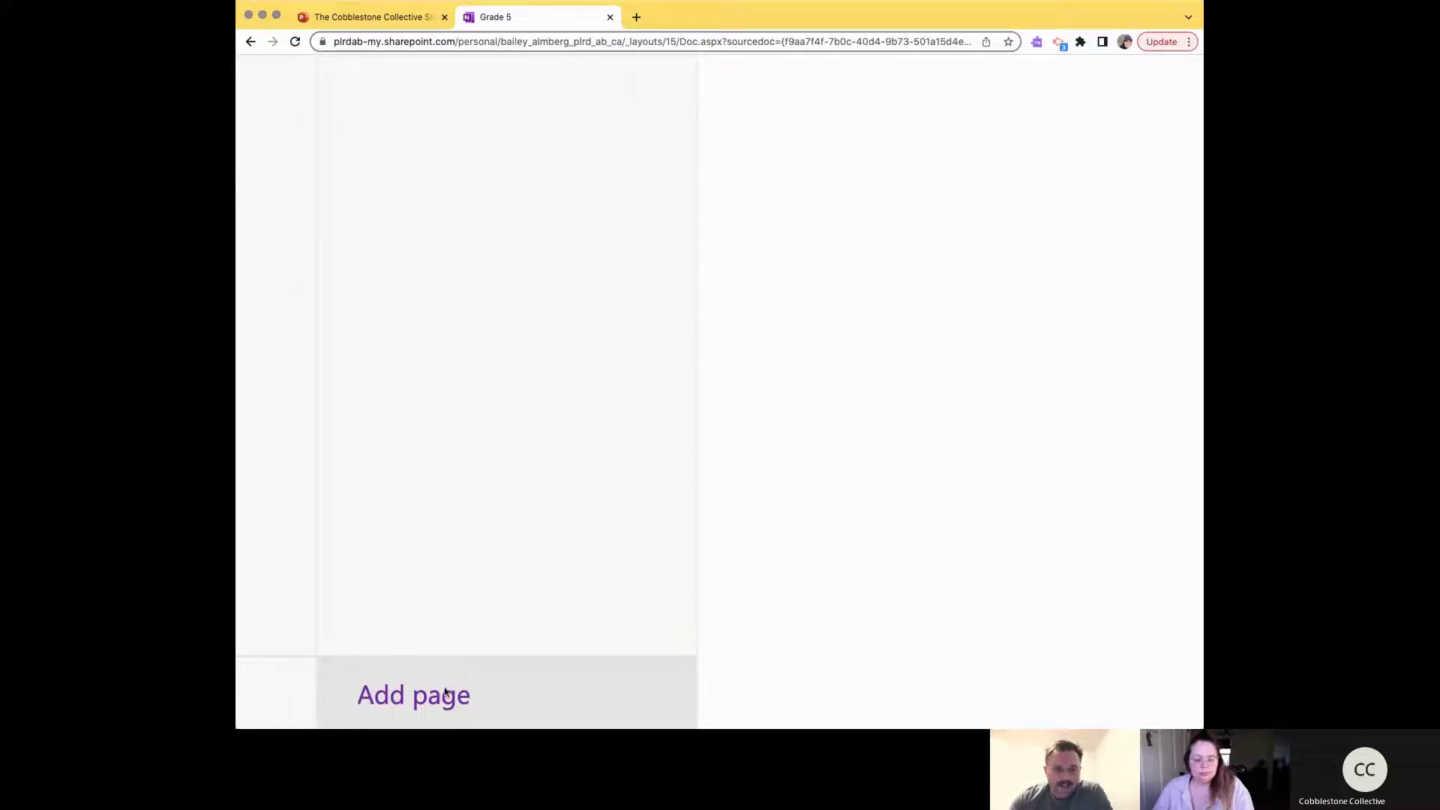
{"action": "left_click", "coordinate": [452, 700]}
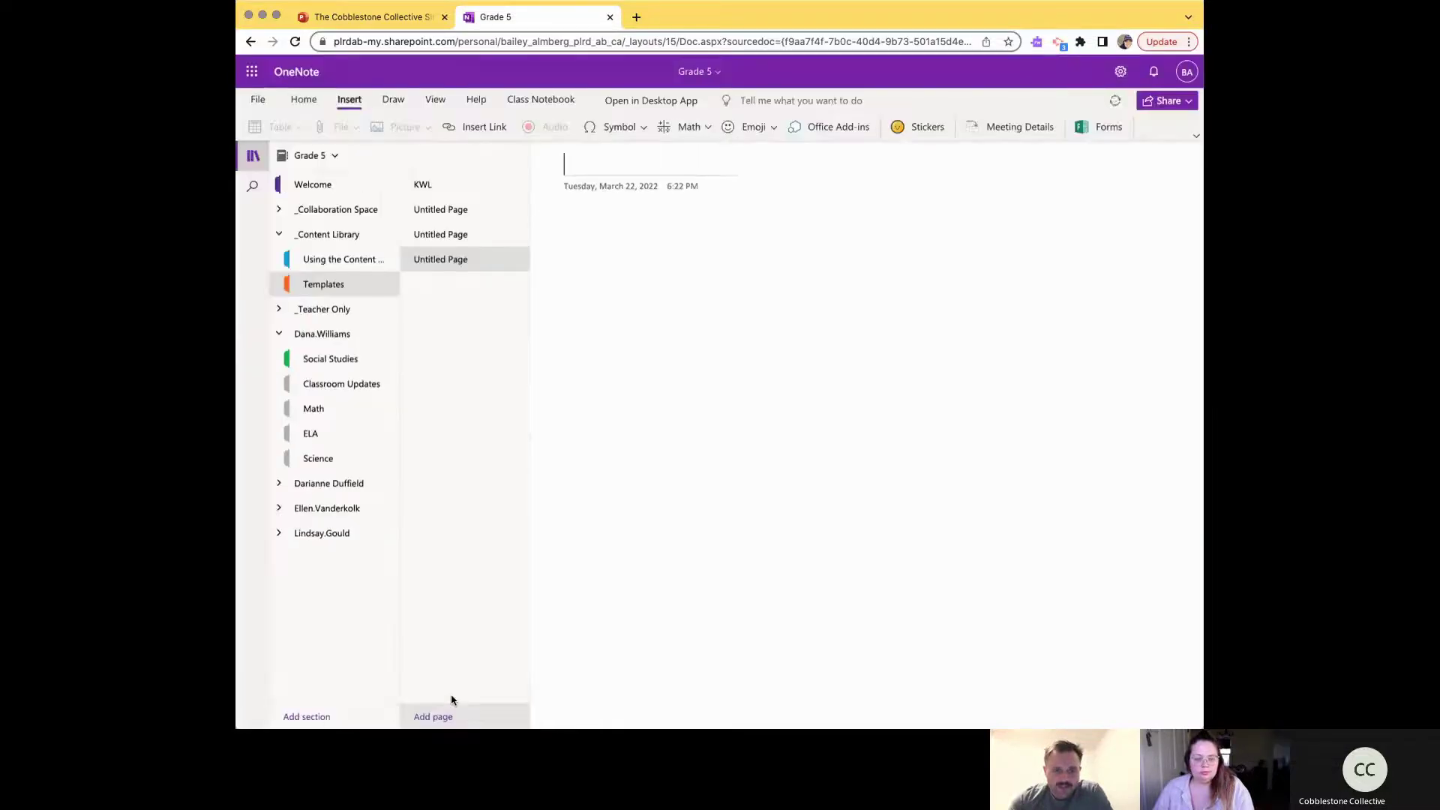
Step: Title the first blank page below KWL Reflection Form
{"action": "left_click", "coordinate": [441, 209]}
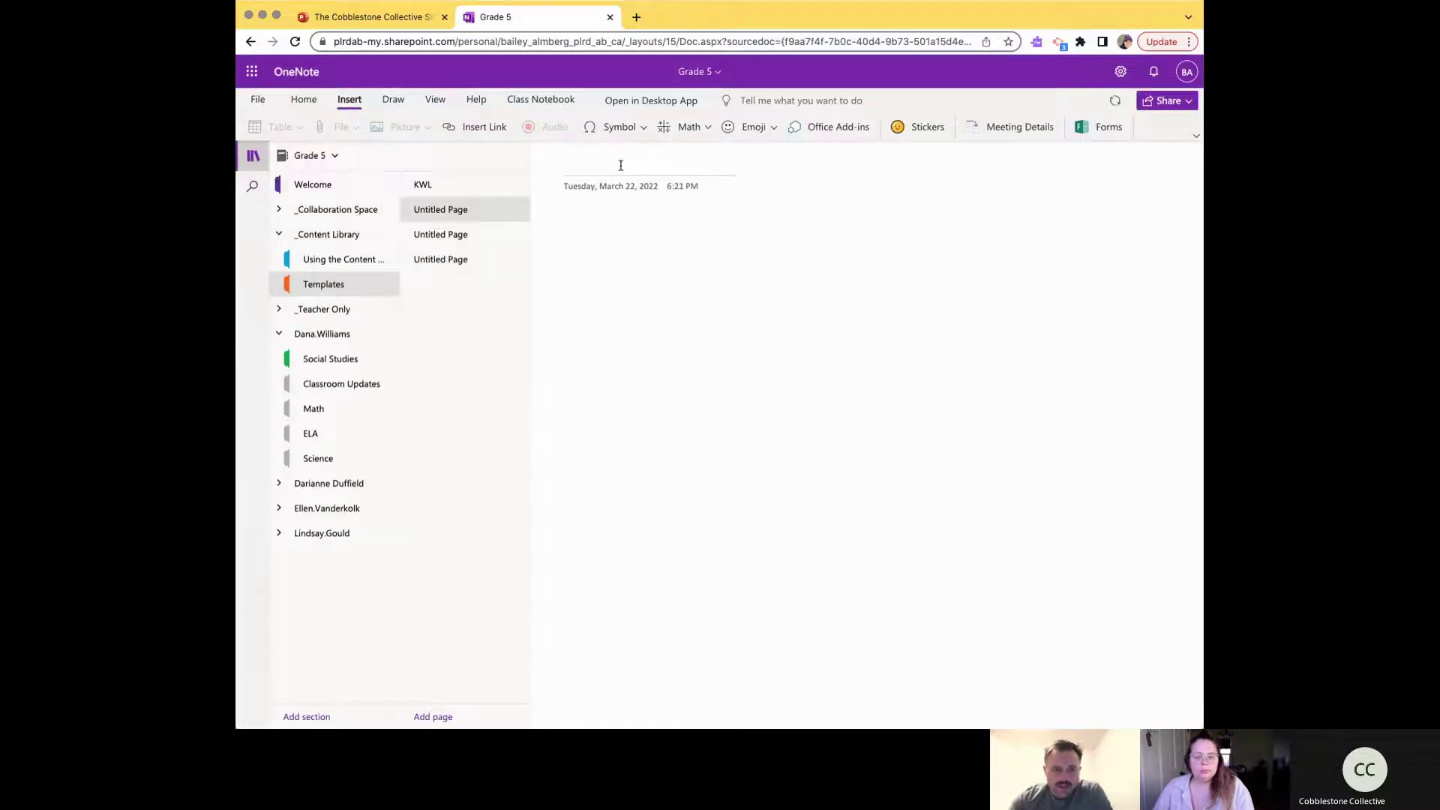
{"action": "type", "text": "Ref"}
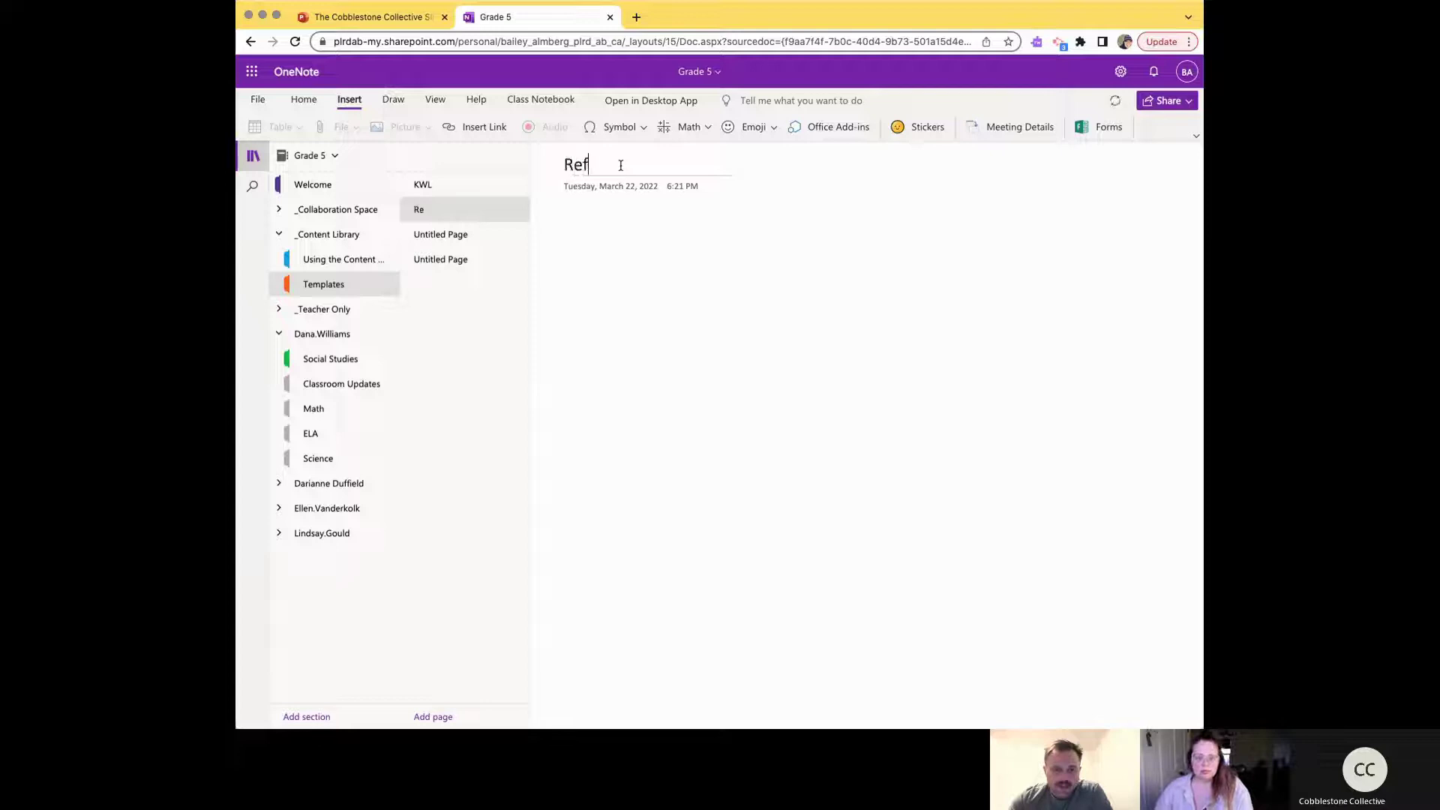
{"action": "type", "text": "lection Form"}
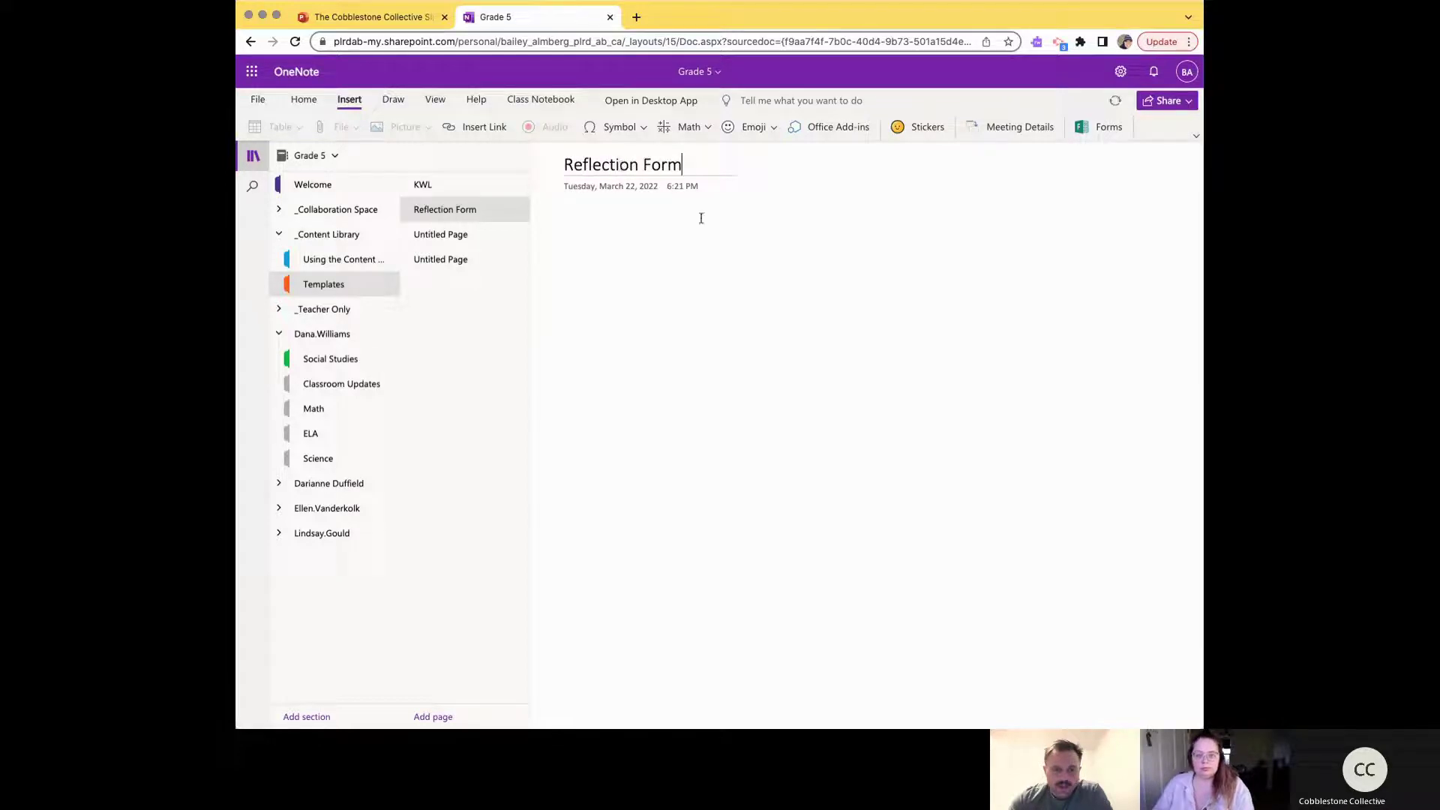
{"action": "key", "text": "Return"}
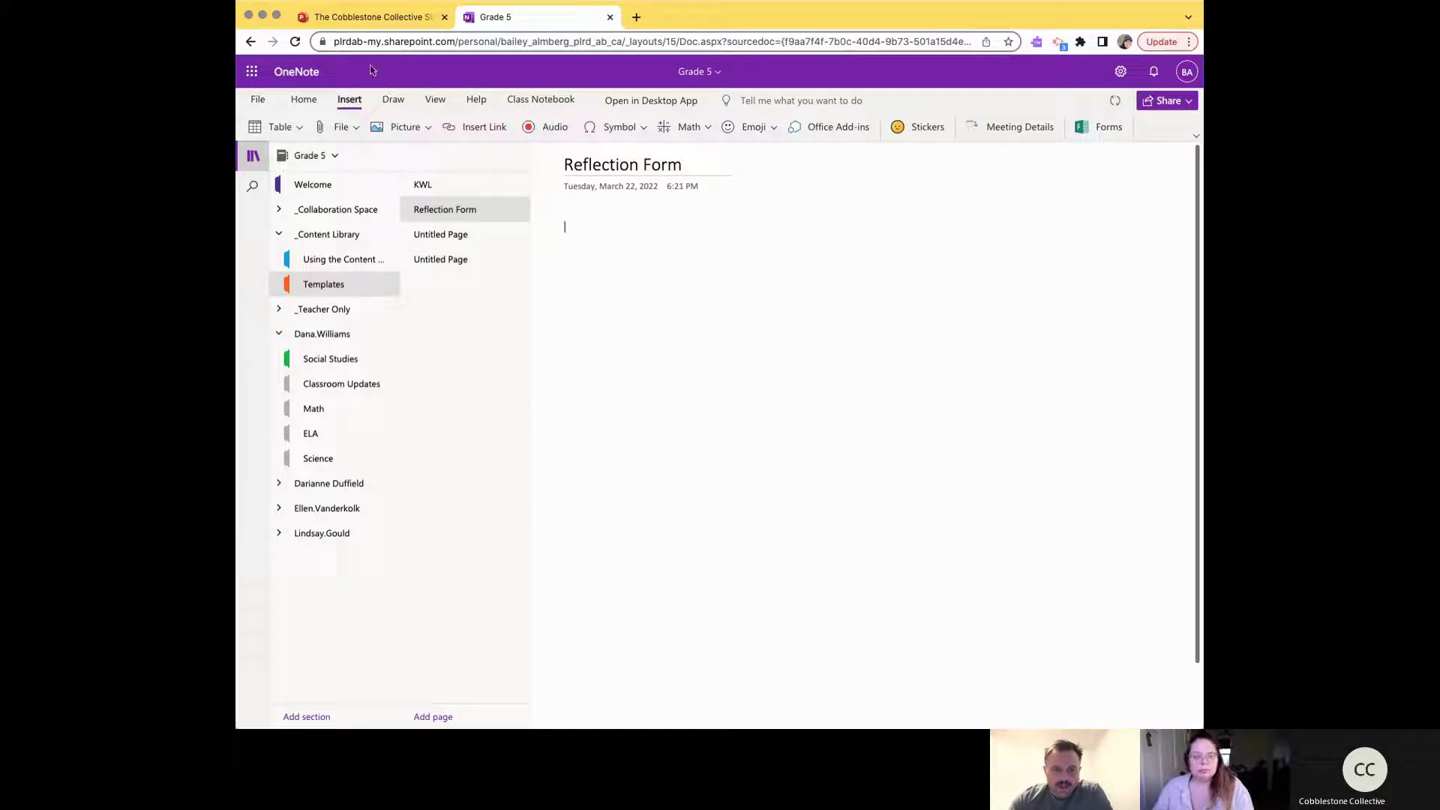
Step: Switch to the PowerPoint presentation on OneNote portfolios and list slides 21 to 30 in its slide navigator
{"action": "left_click", "coordinate": [367, 17]}
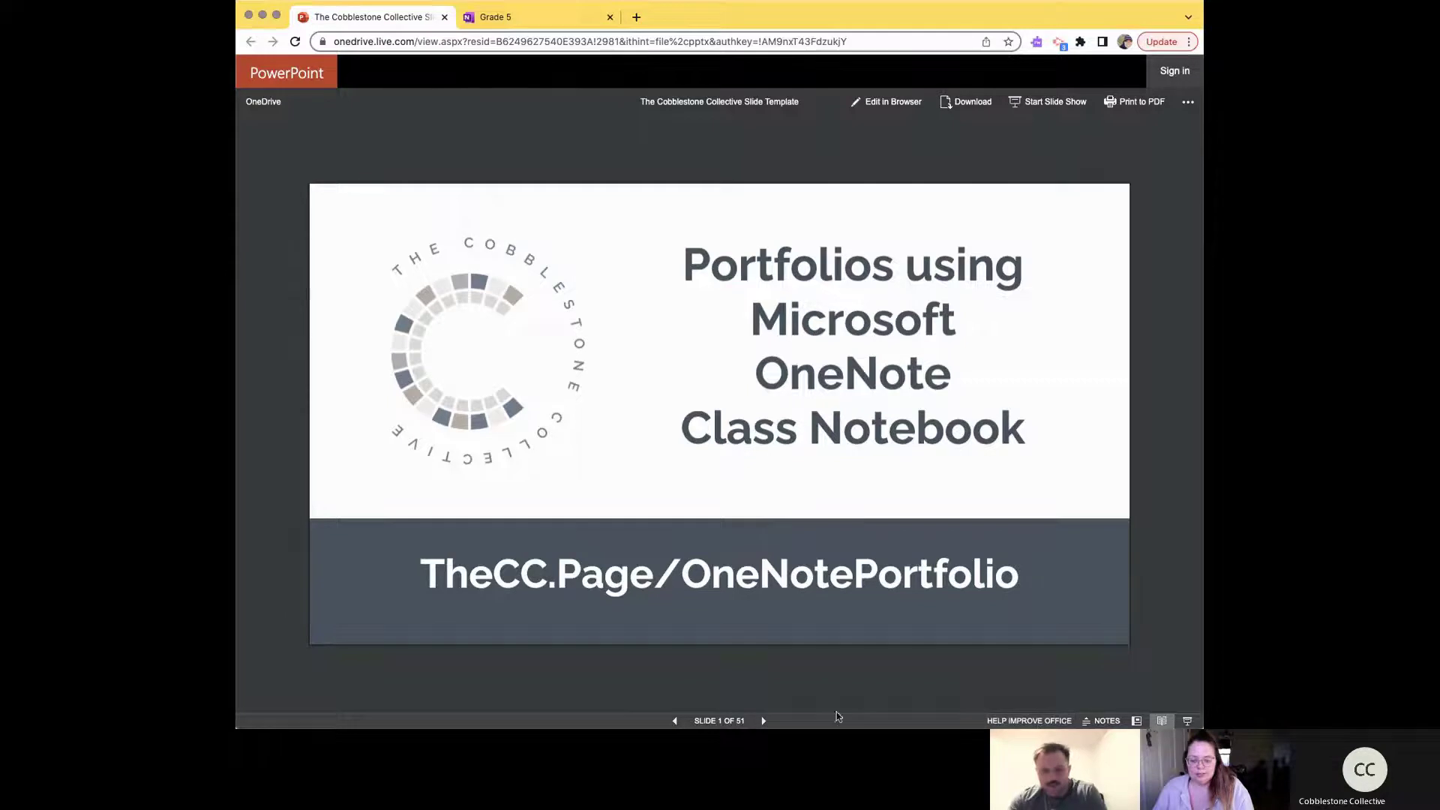
{"action": "left_click", "coordinate": [726, 719]}
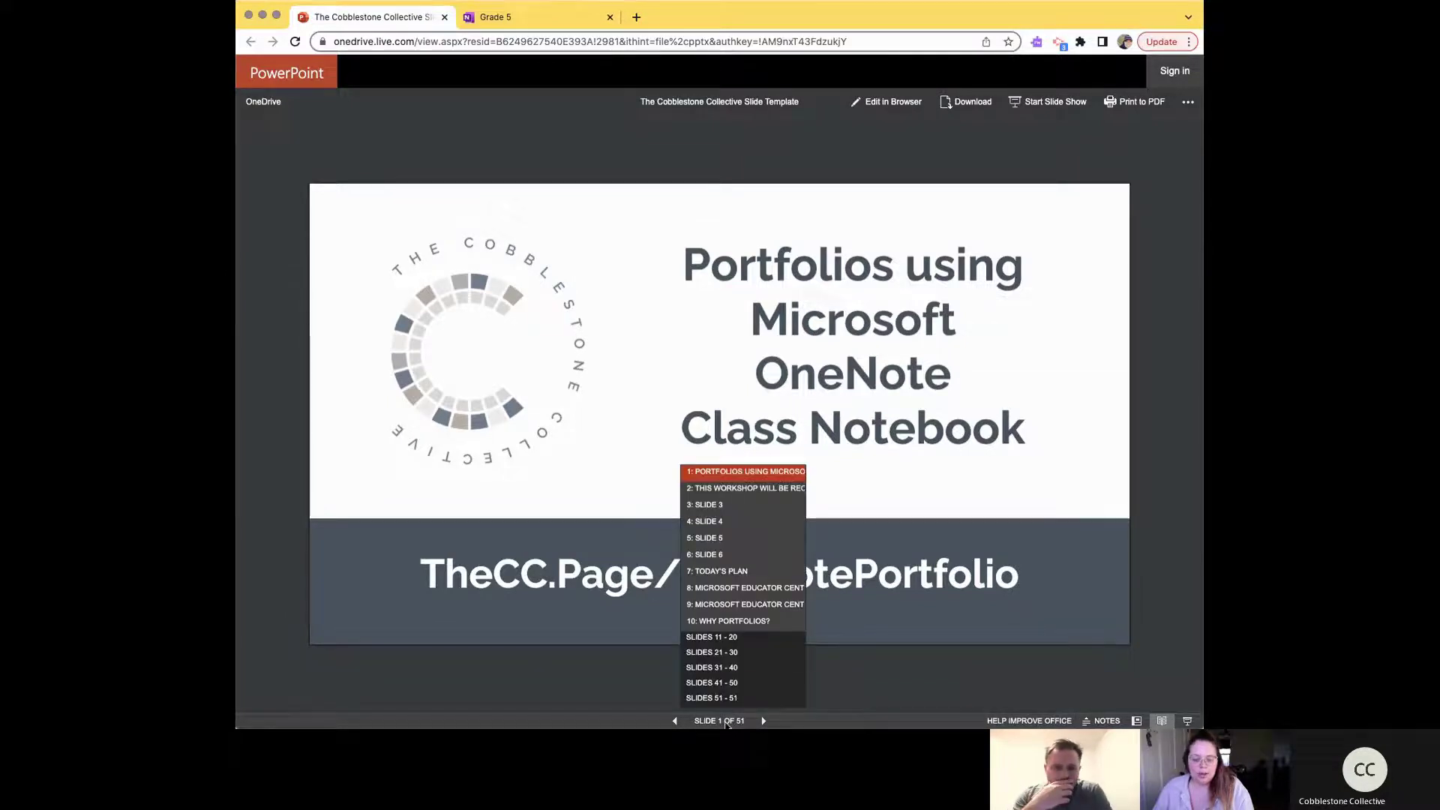
{"action": "left_click", "coordinate": [753, 649]}
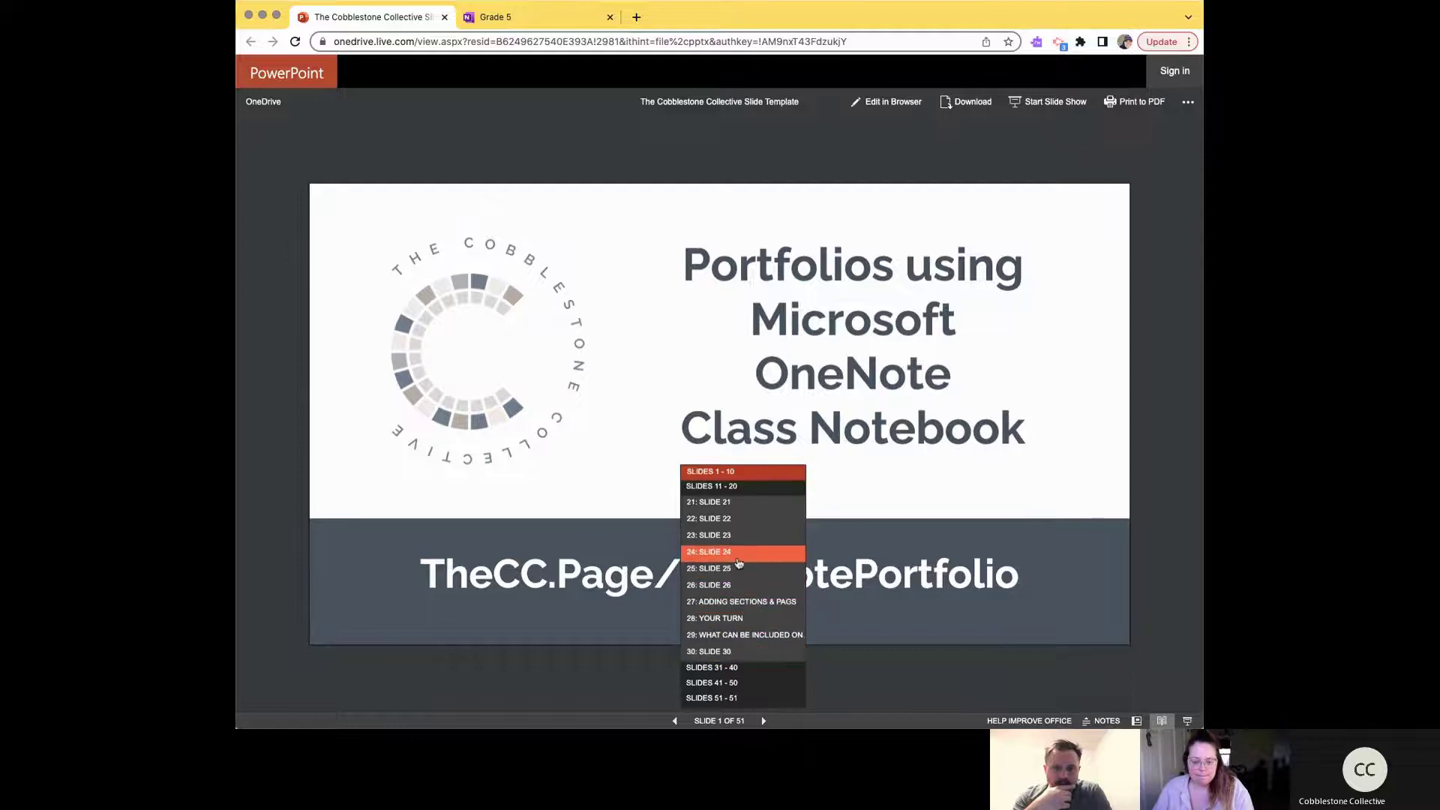
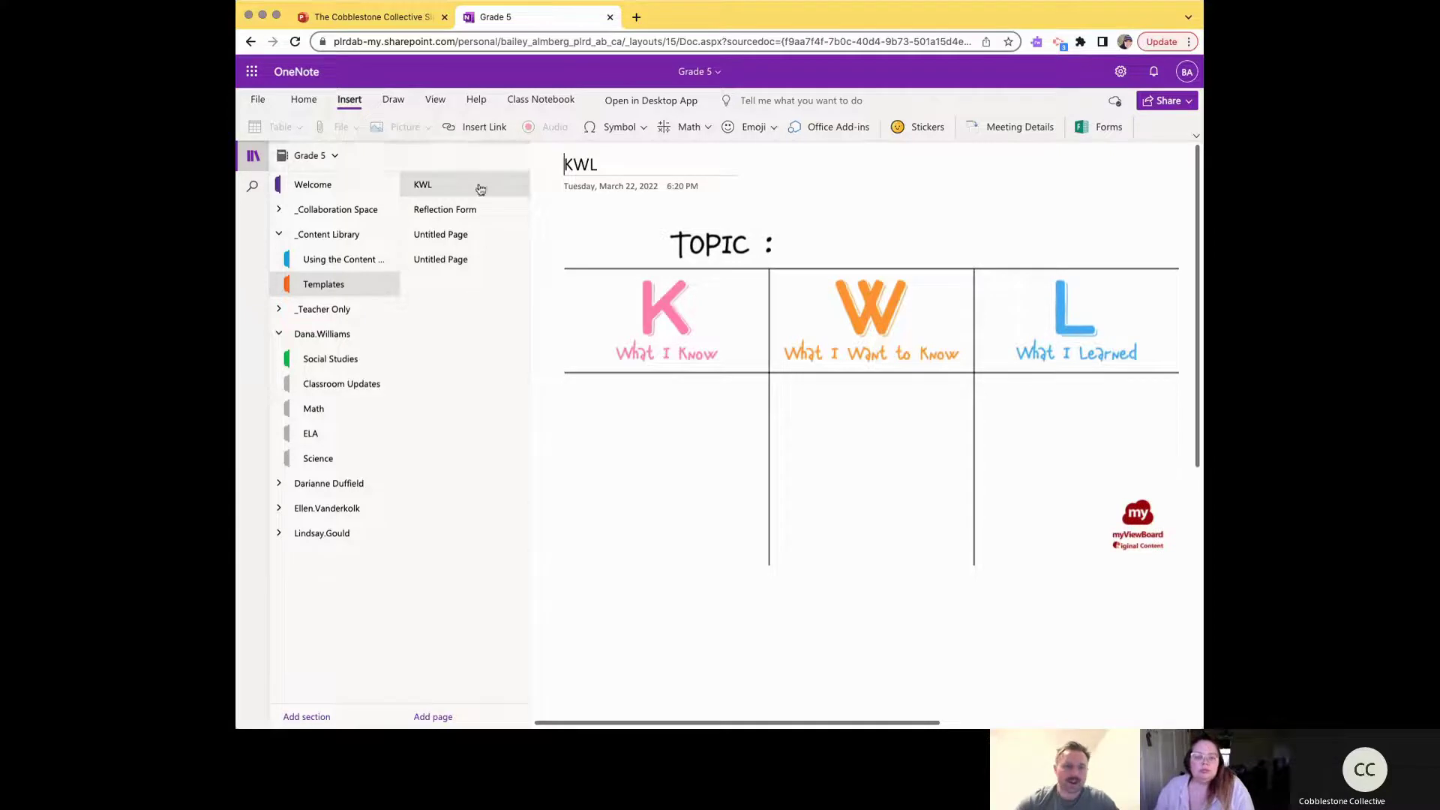
Step: Distribute the KWL page to the Science section of all students in the Grade 5 notebook
{"action": "left_click", "coordinate": [511, 105]}
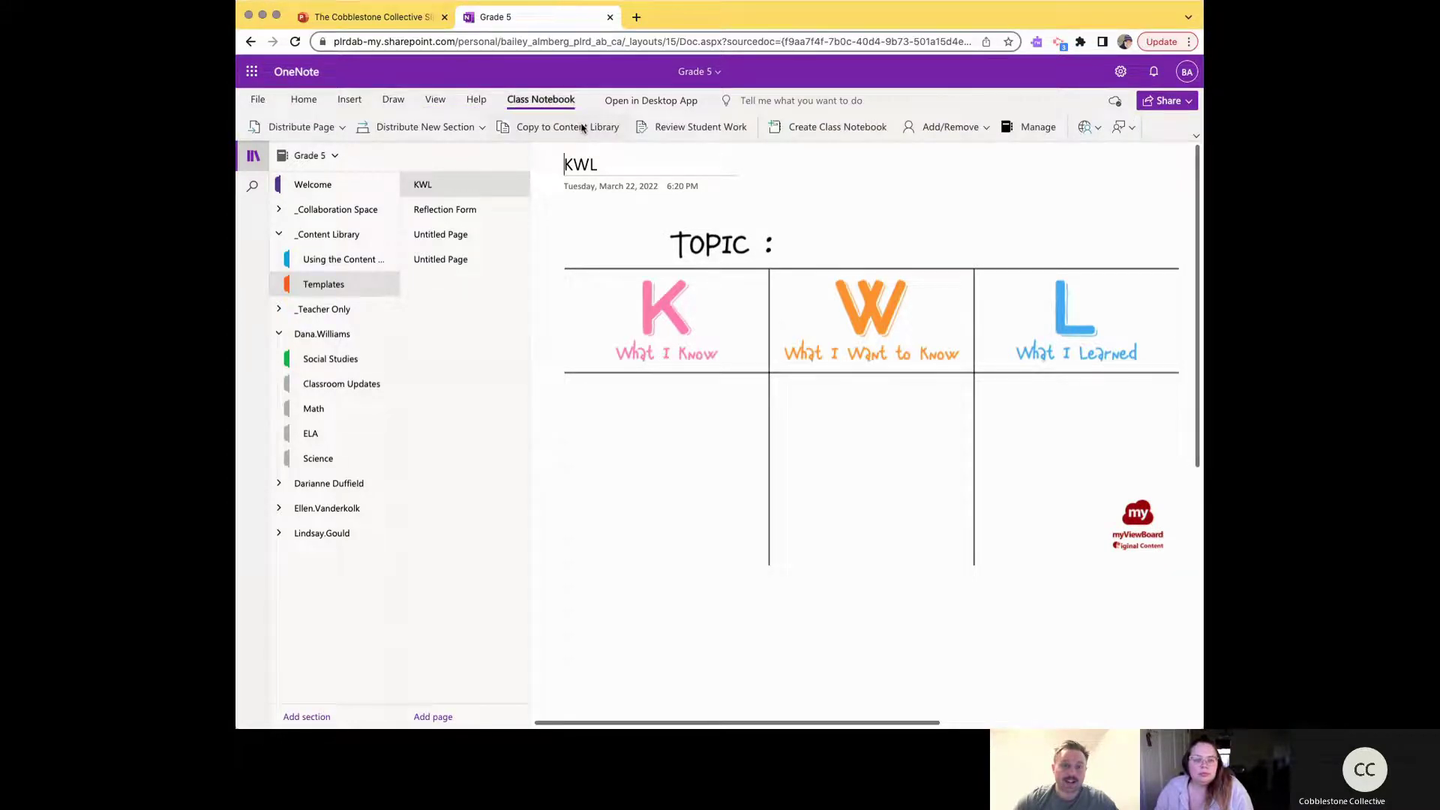
{"action": "left_click", "coordinate": [341, 127]}
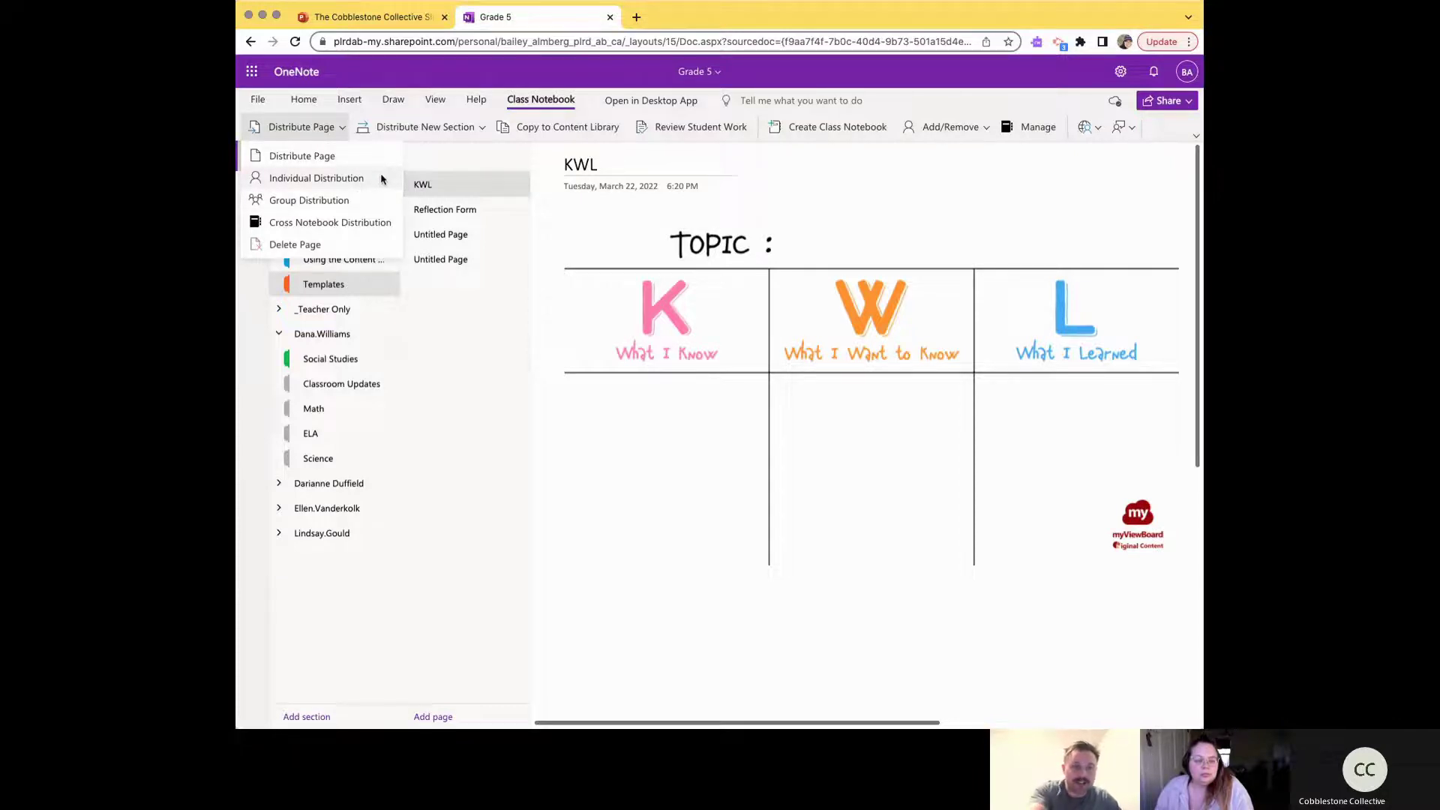
{"action": "left_click", "coordinate": [303, 156]}
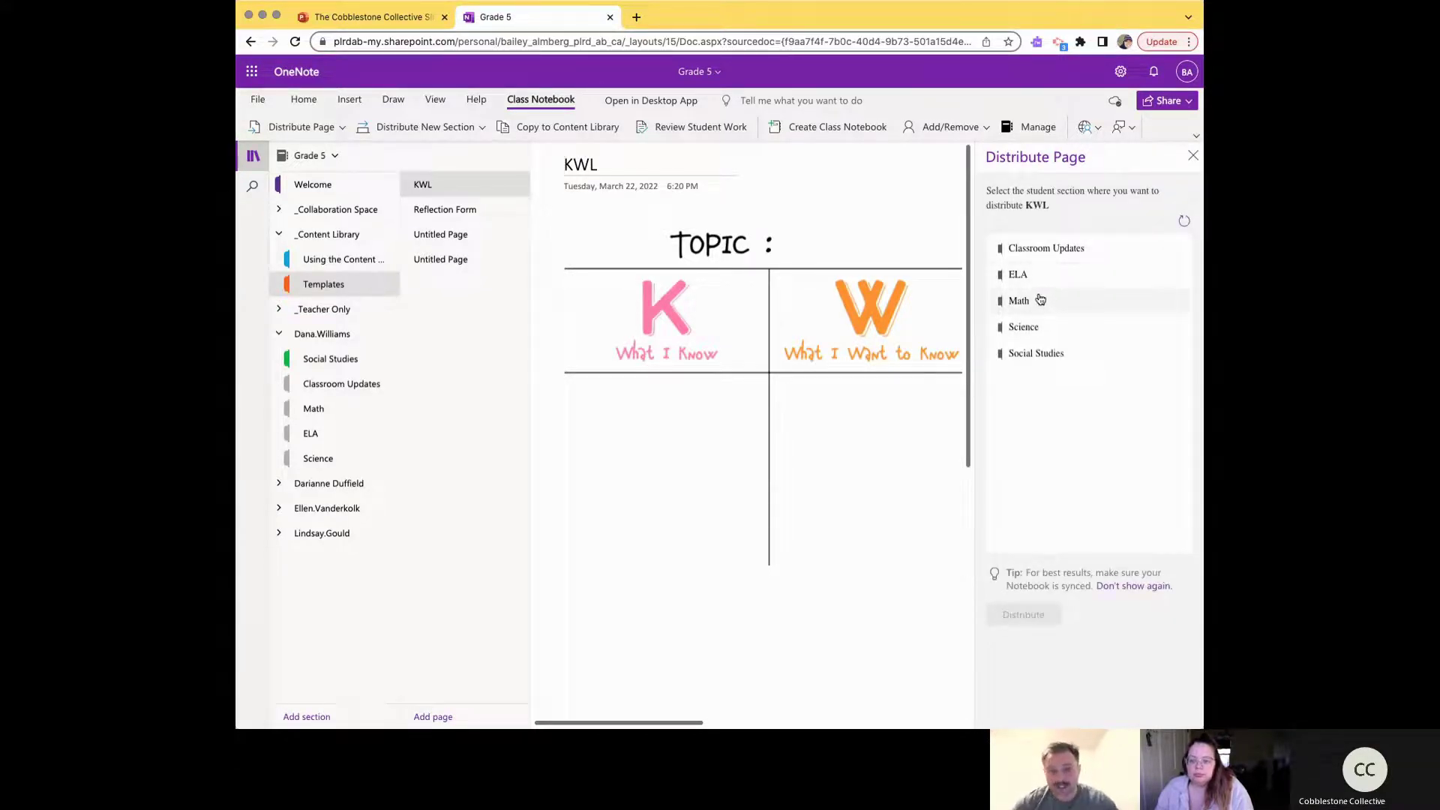
{"action": "left_click", "coordinate": [1029, 338]}
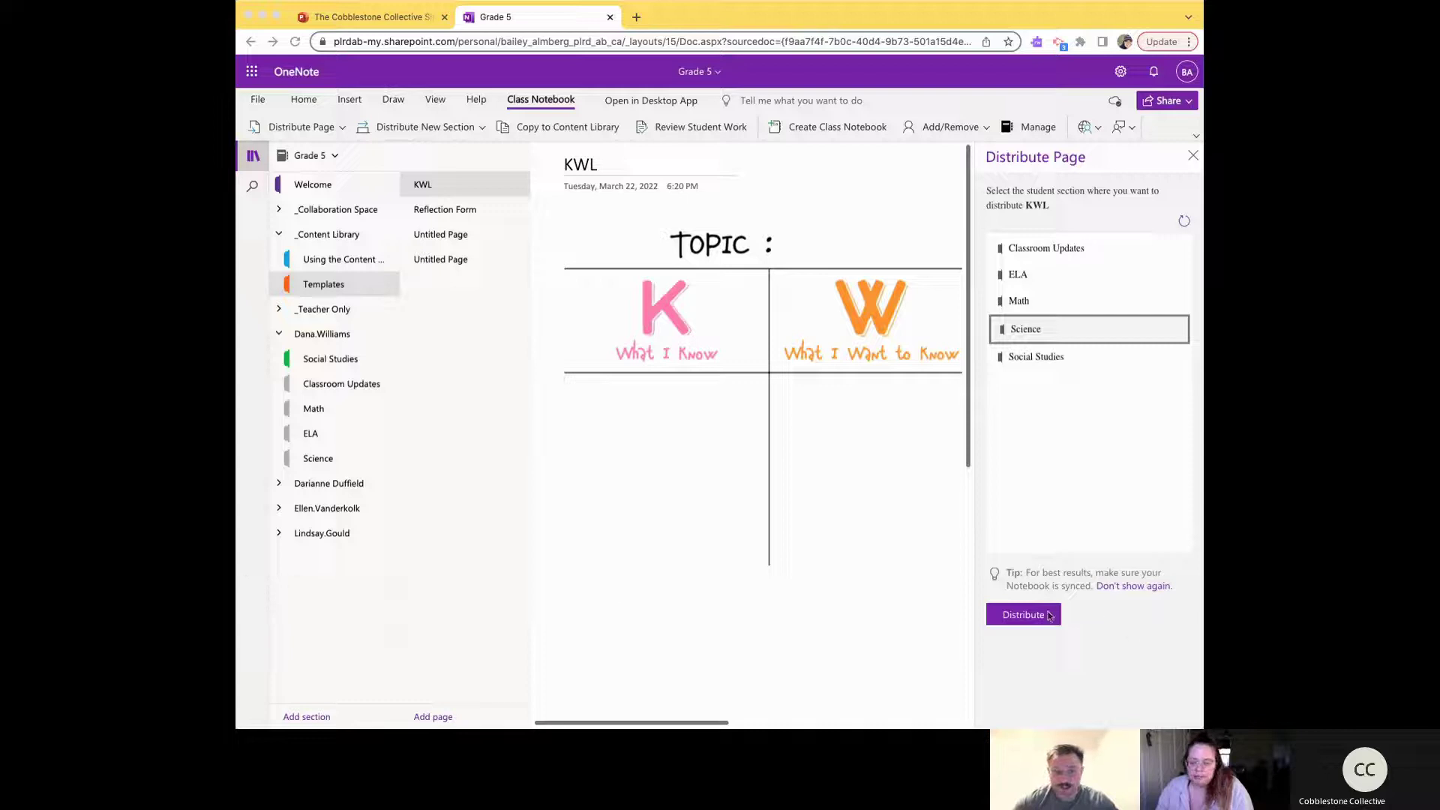
{"action": "left_click", "coordinate": [1047, 615]}
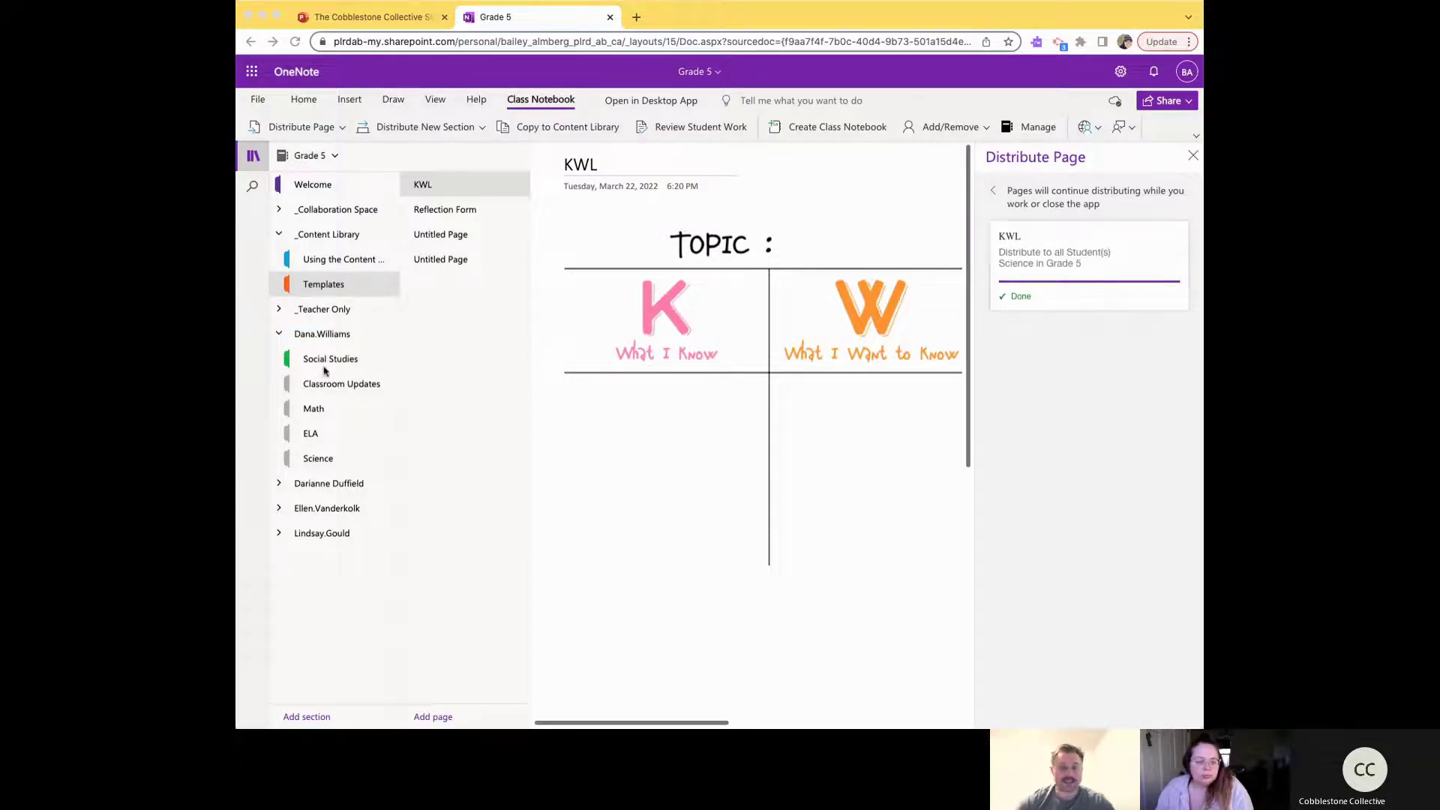
Step: Check the distributed KWL page in the Science sections of the first and second students
{"action": "left_click", "coordinate": [318, 459]}
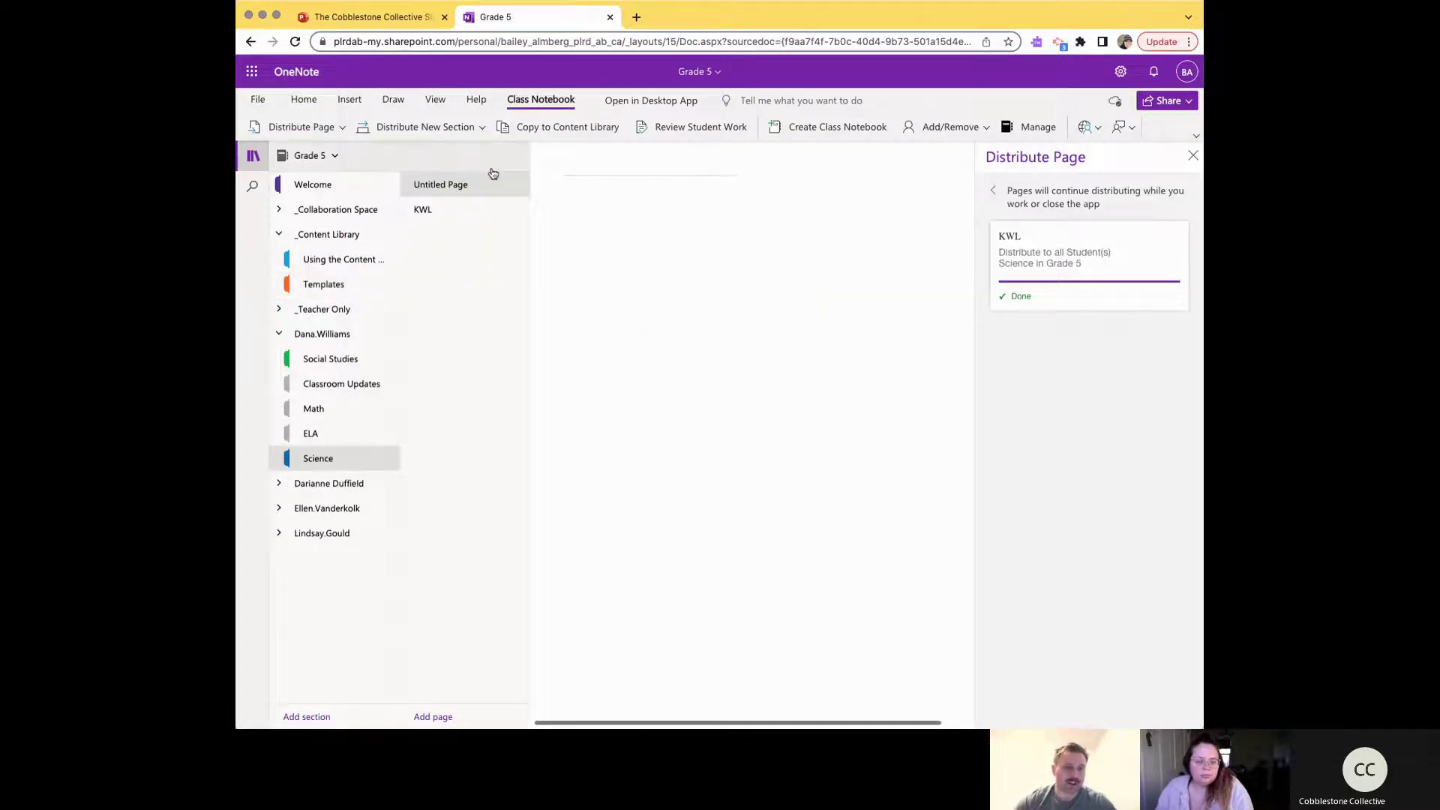
{"action": "left_click", "coordinate": [446, 210]}
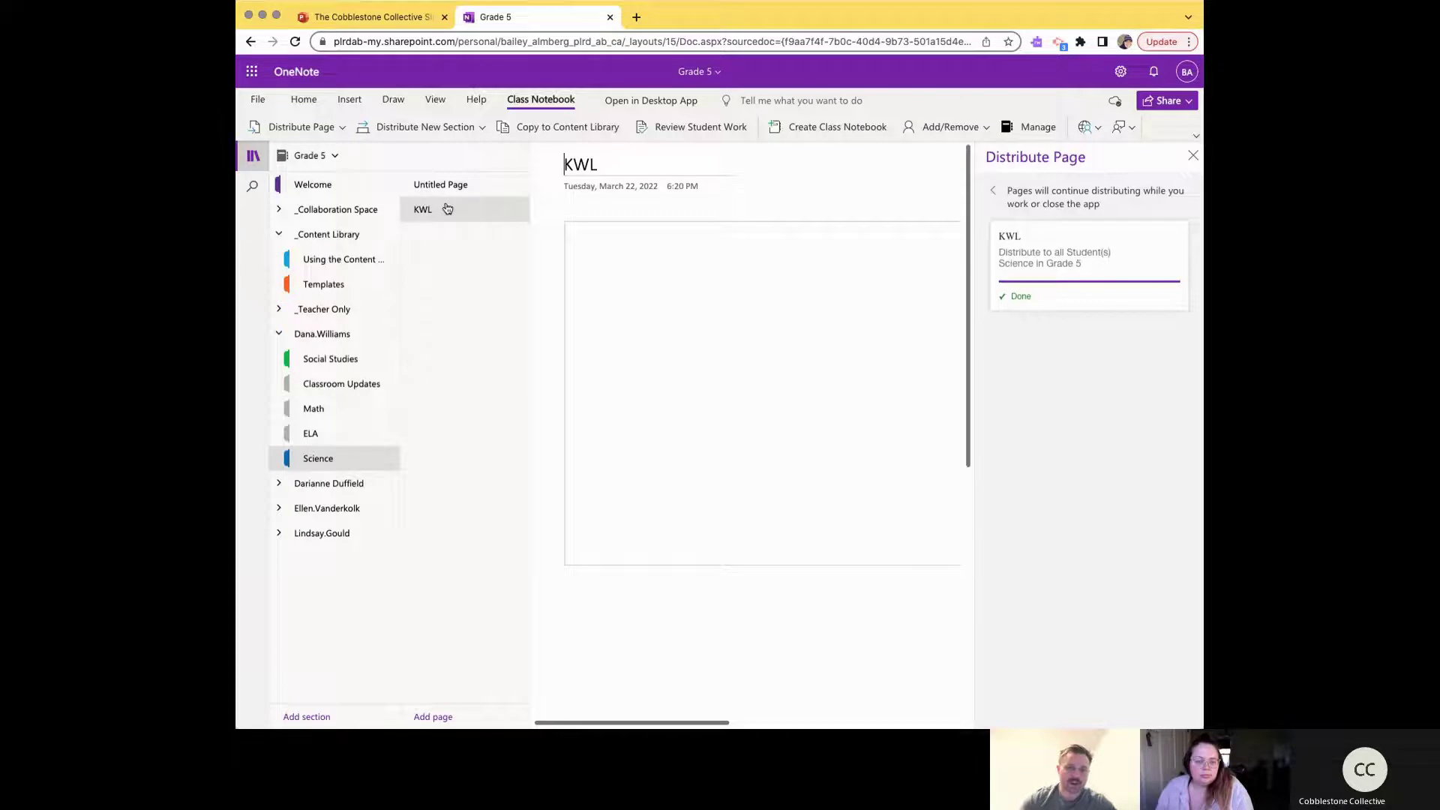
{"action": "scroll", "coordinate": [619, 372], "scroll_direction": "right", "scroll_amount": 3}
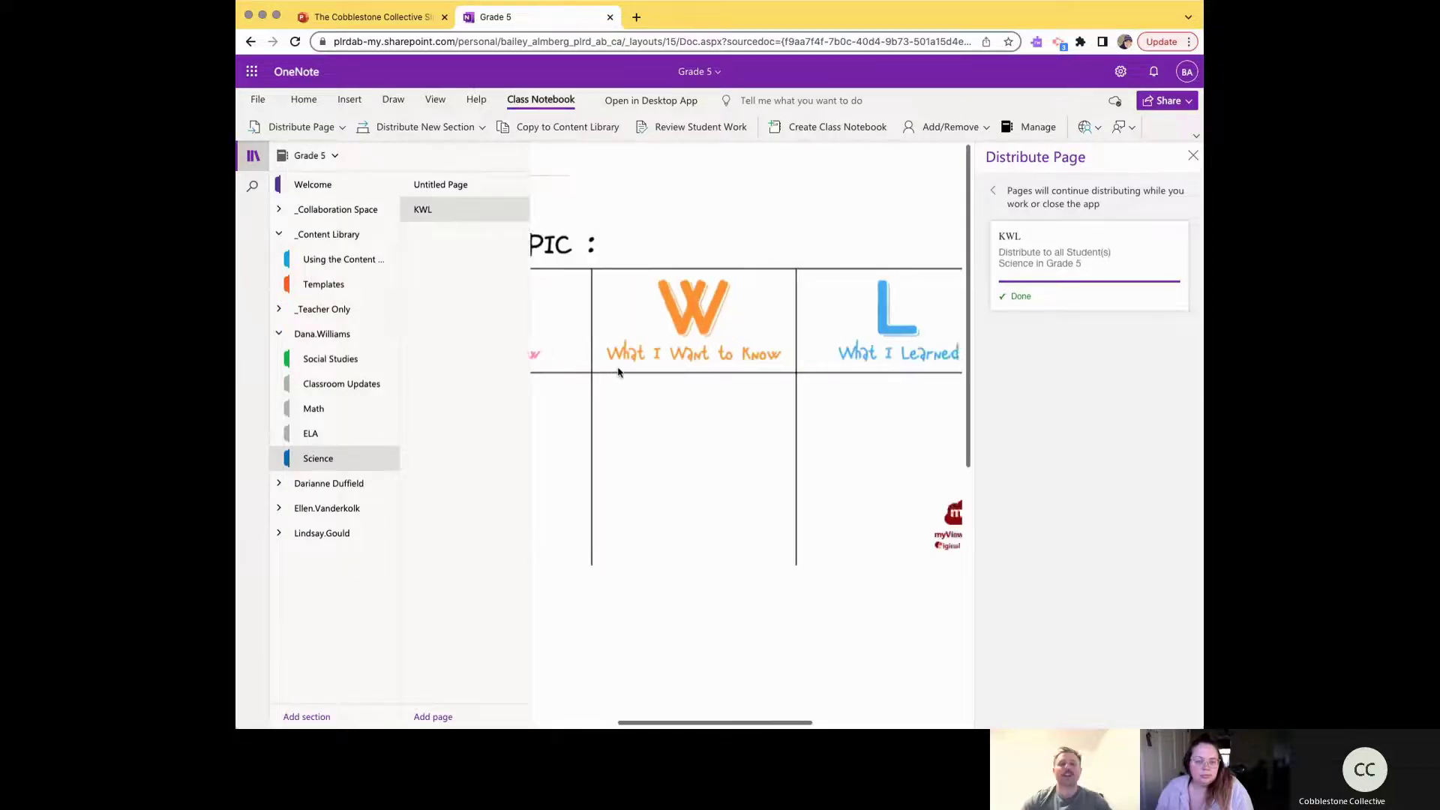
{"action": "scroll", "coordinate": [619, 372], "scroll_direction": "left", "scroll_amount": 3}
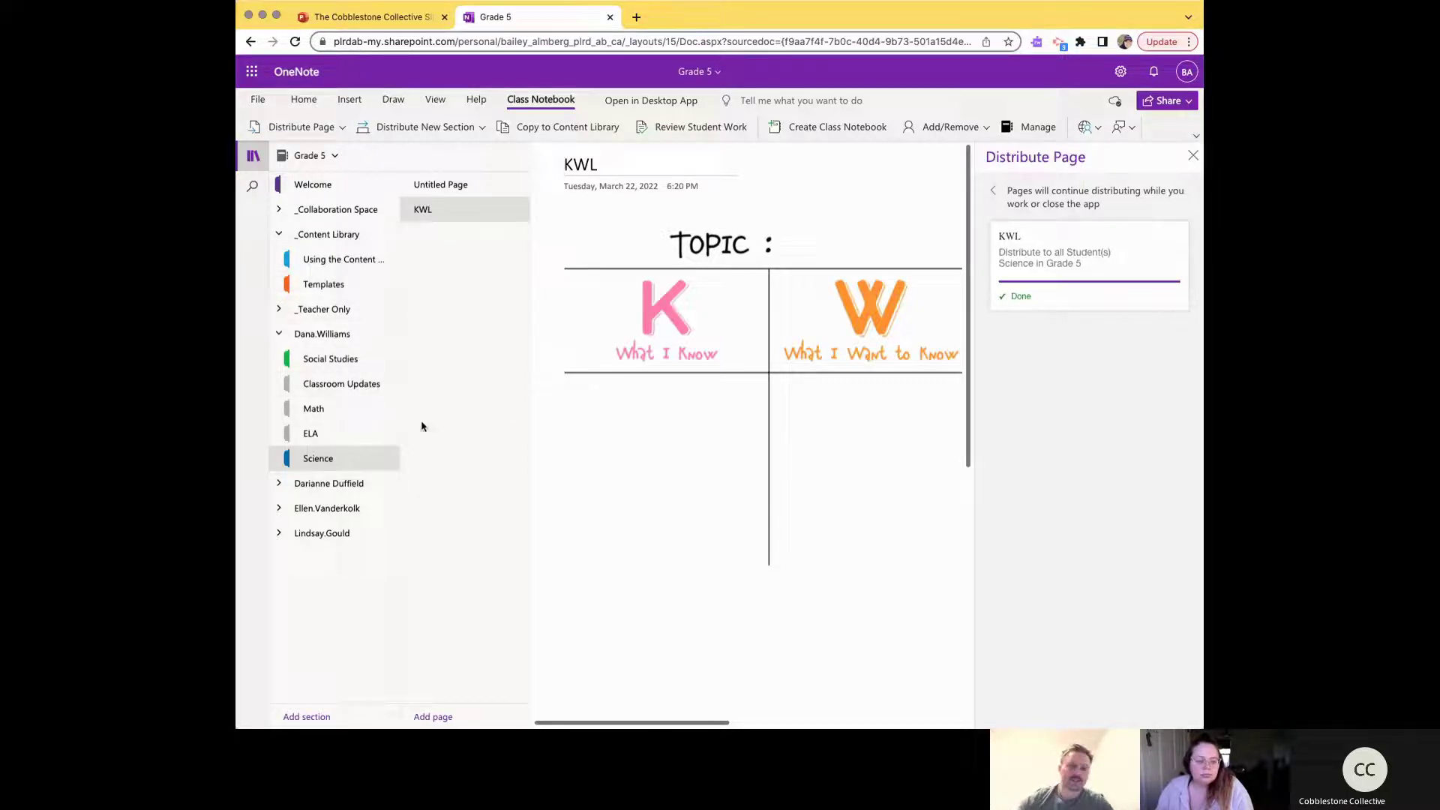
{"action": "left_click", "coordinate": [298, 486]}
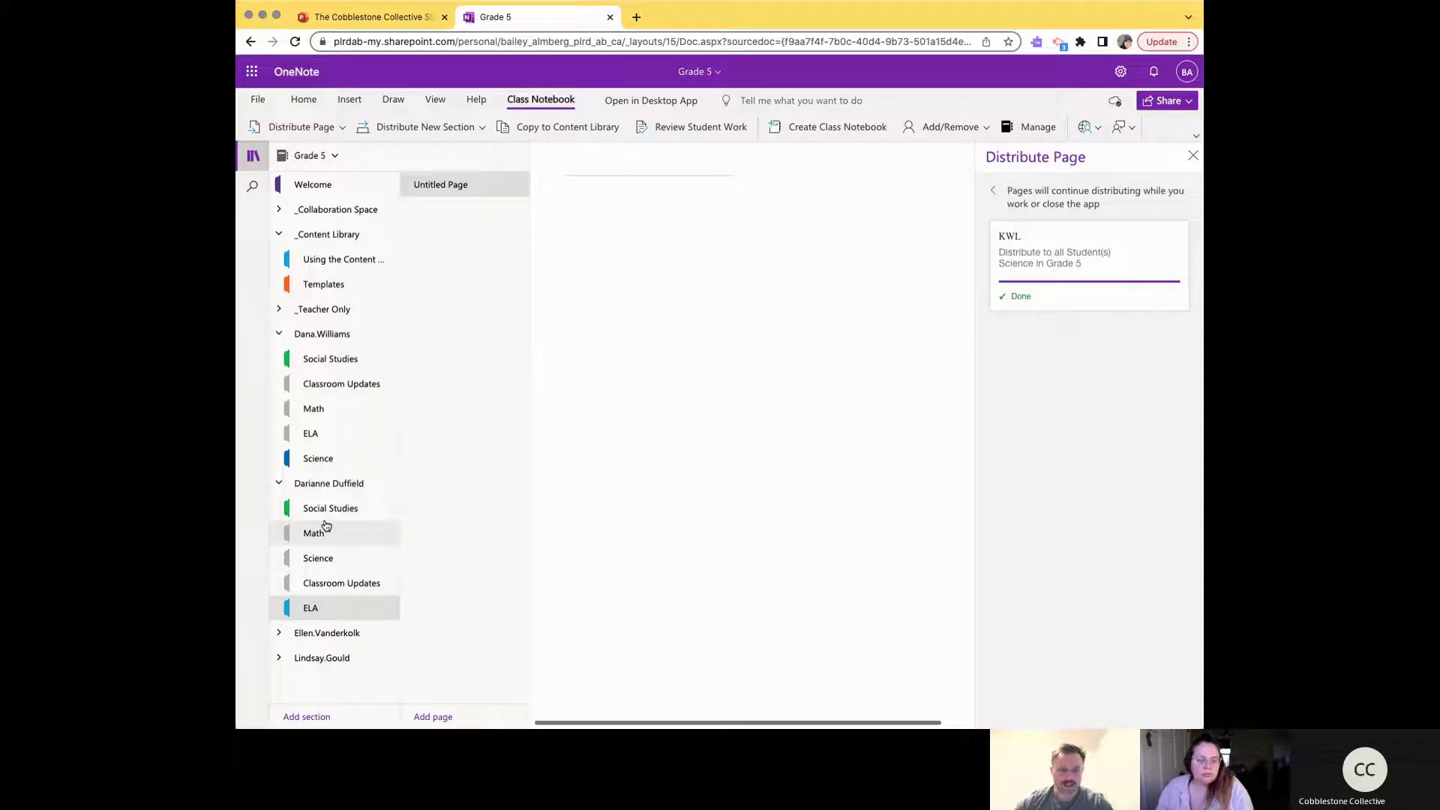
{"action": "left_click", "coordinate": [323, 558]}
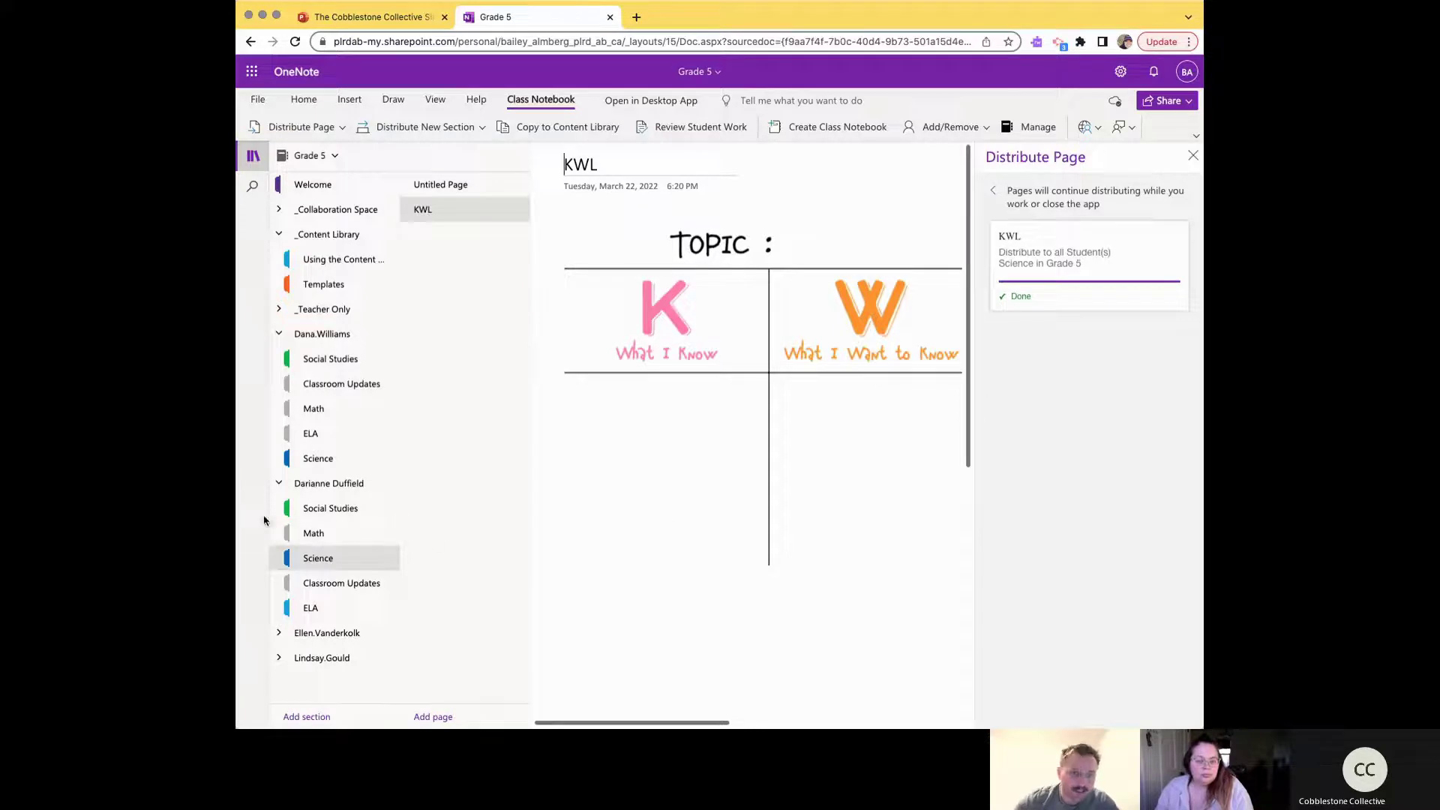
{"action": "left_click", "coordinate": [326, 459]}
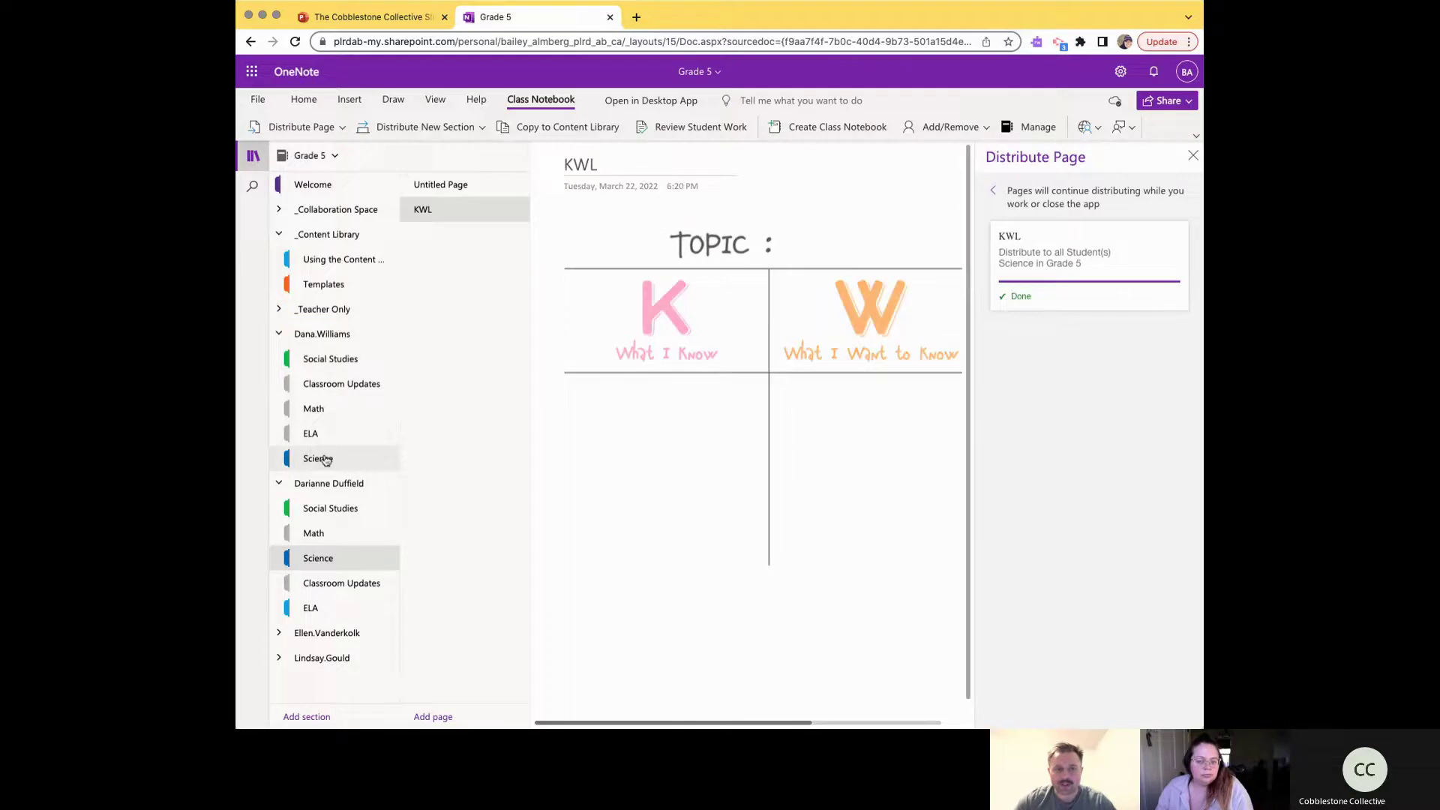
Step: Close the distribution status and open the KWL page in the first student's Science section
{"action": "left_click", "coordinate": [1193, 155]}
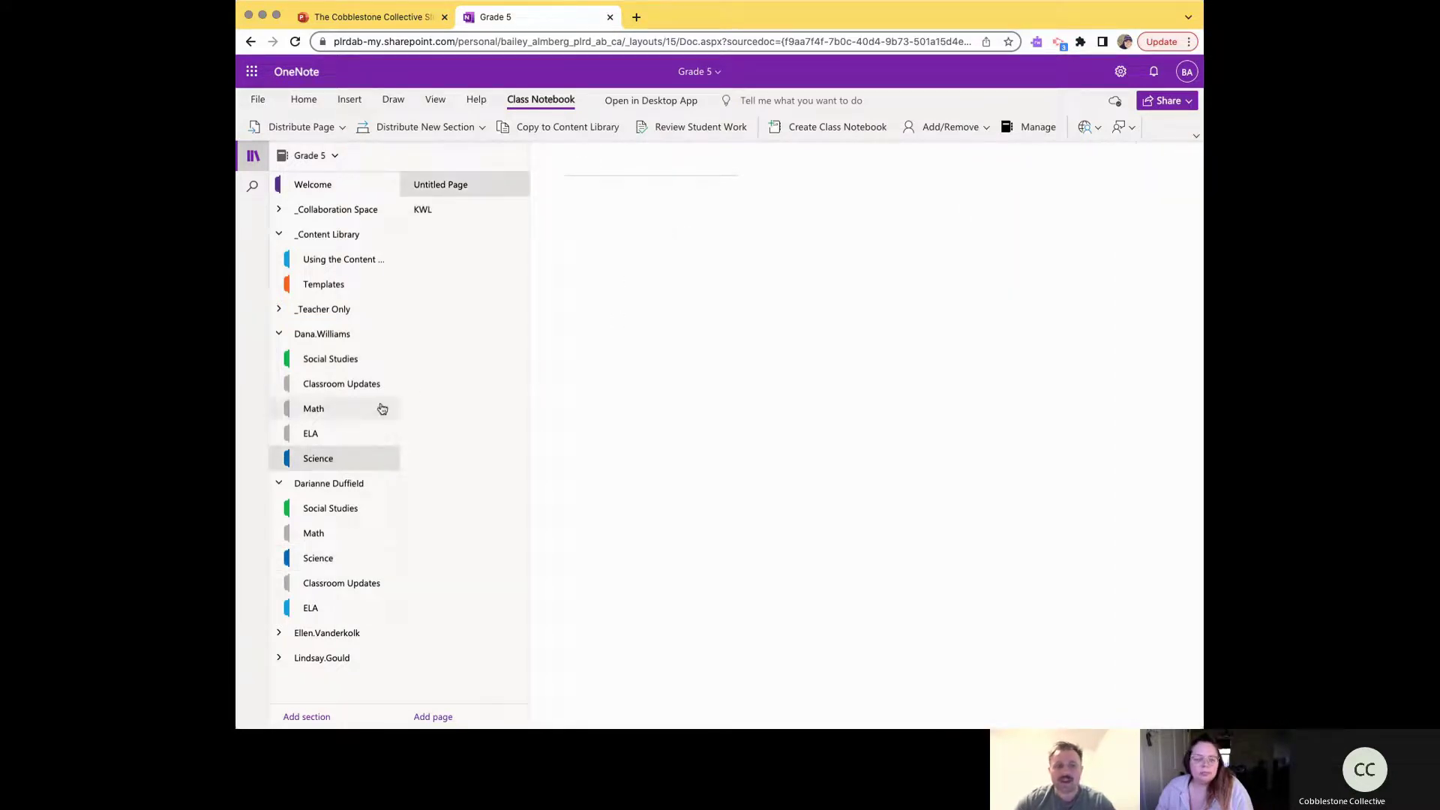
{"action": "left_click", "coordinate": [428, 208]}
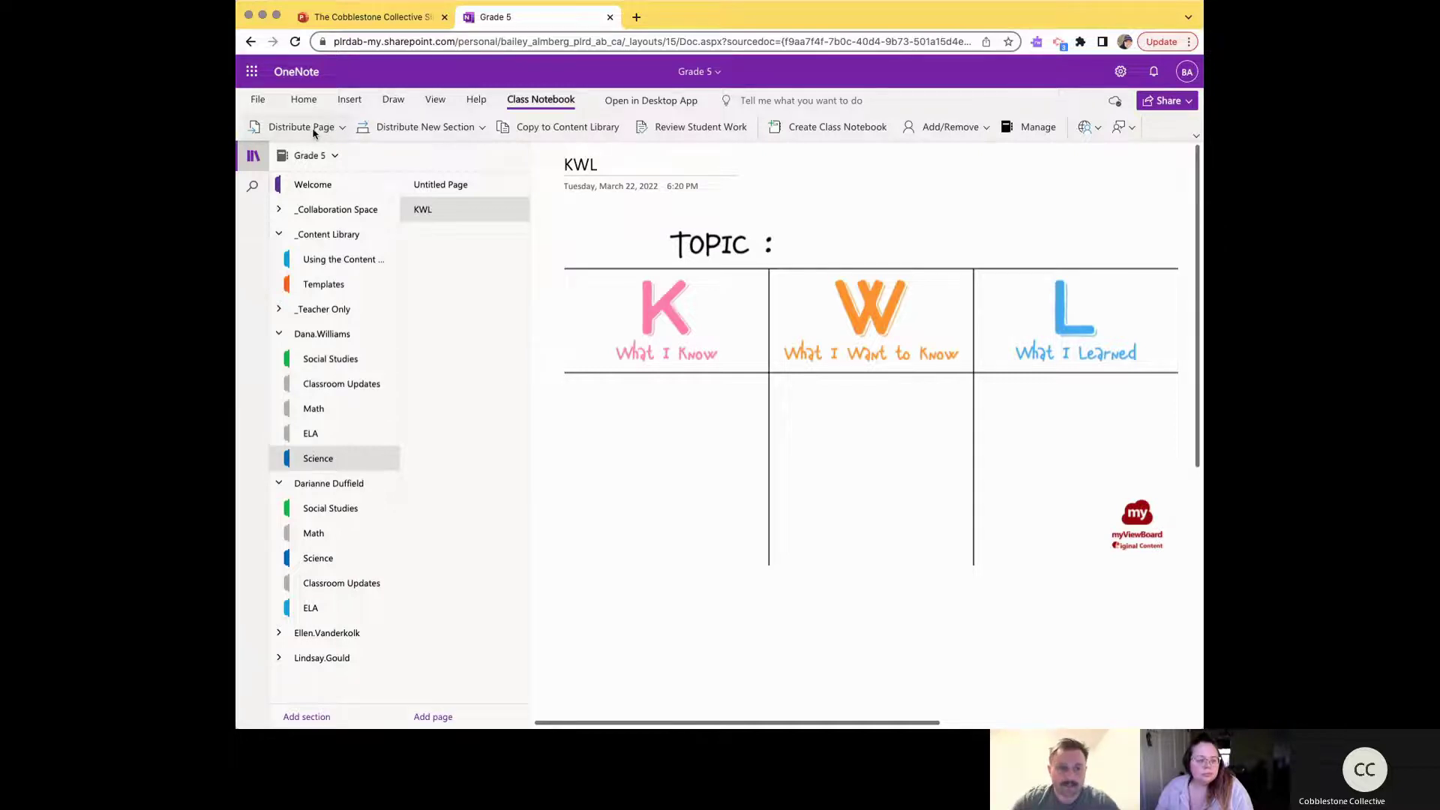
{"action": "left_click", "coordinate": [325, 459]}
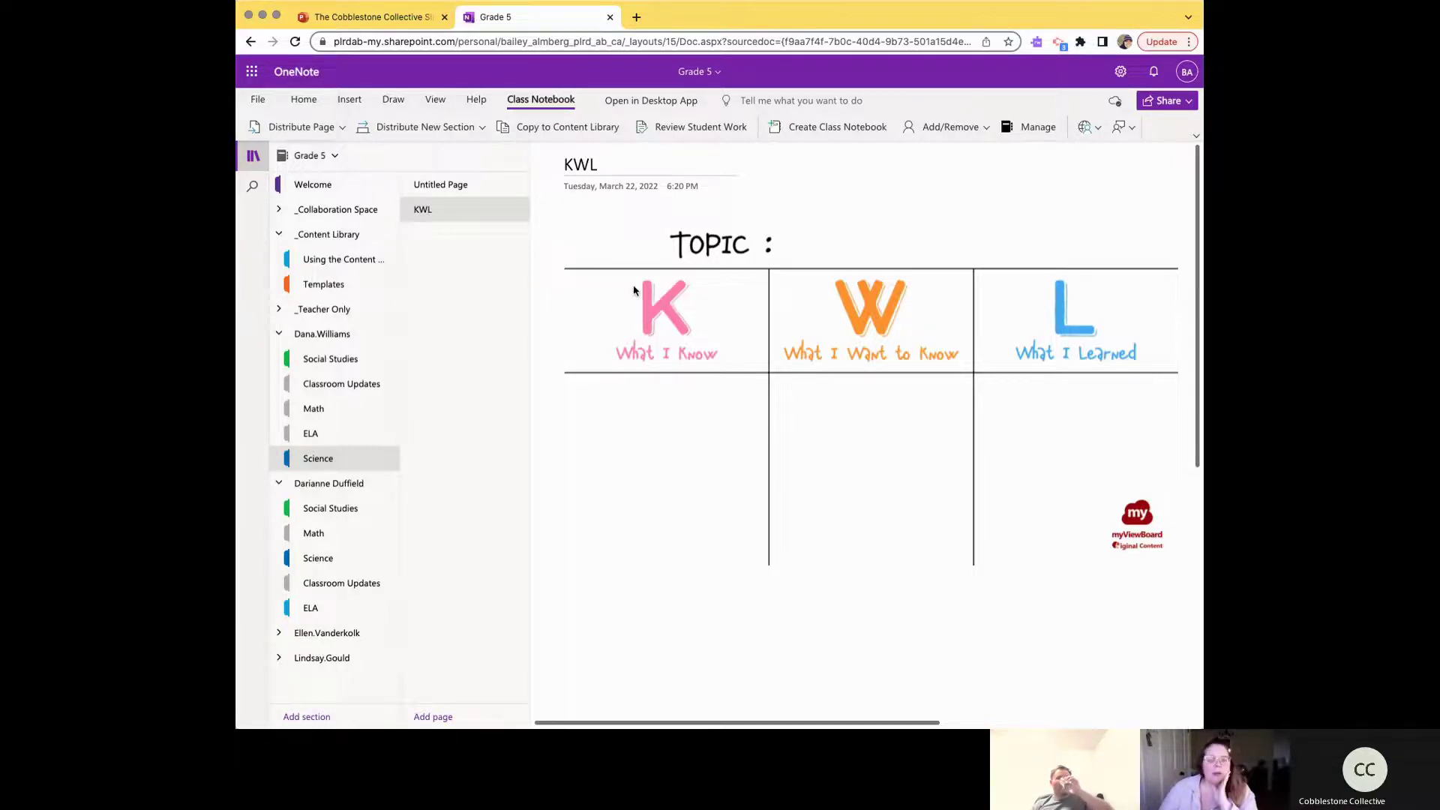
Step: Rename the first student's KWL page as "KWL – March 22"
{"action": "left_click", "coordinate": [347, 104]}
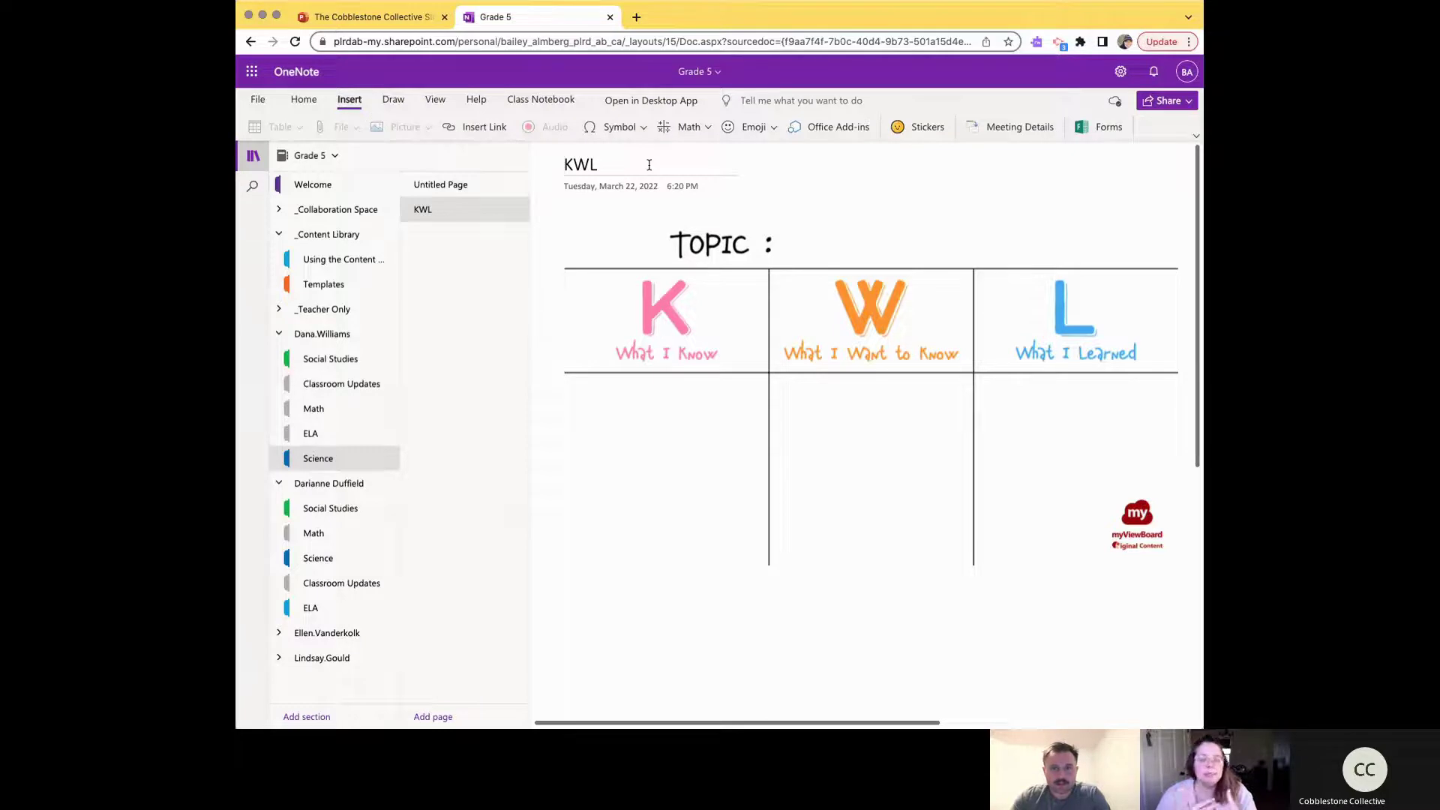
{"action": "type", "text": "- "}
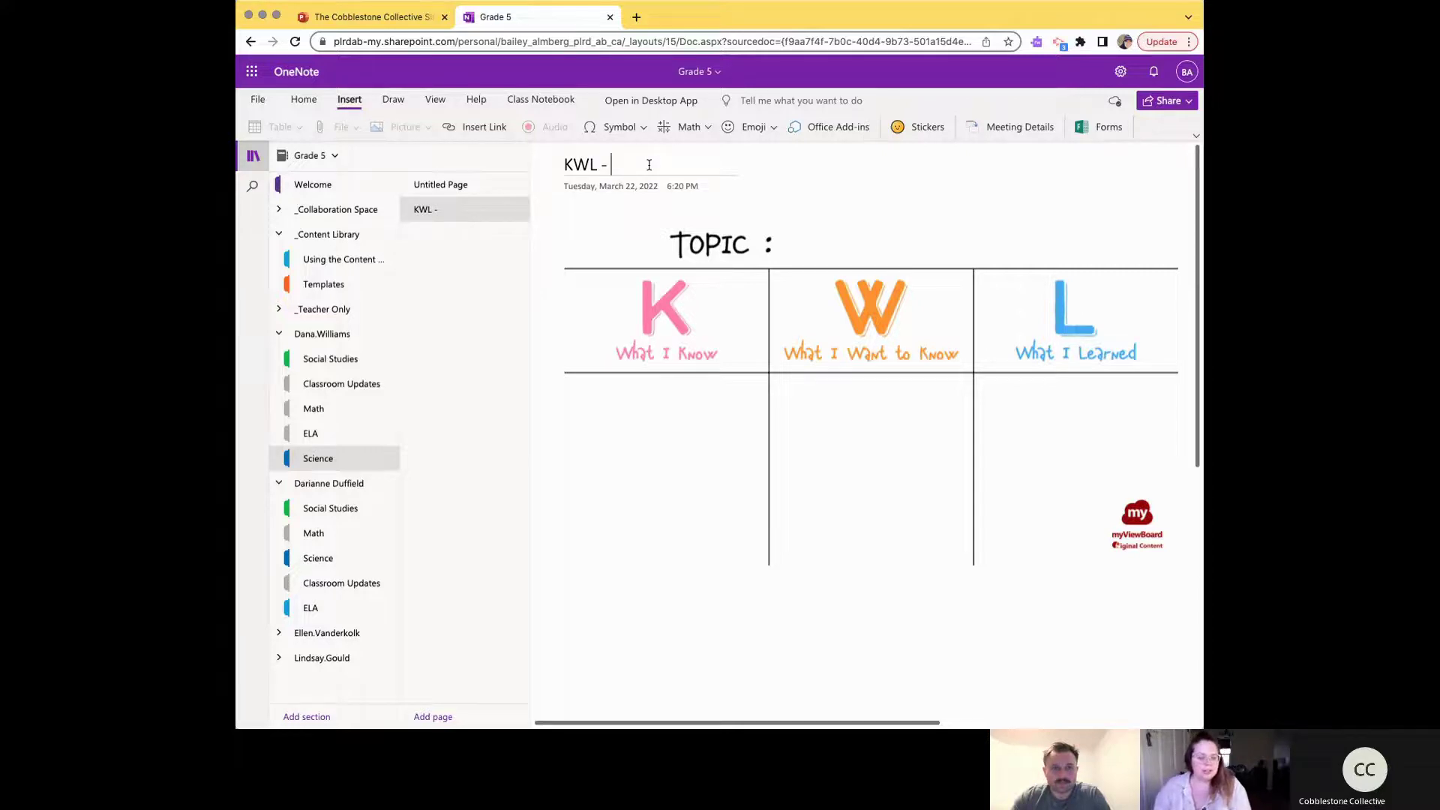
{"action": "type", "text": "Mar"}
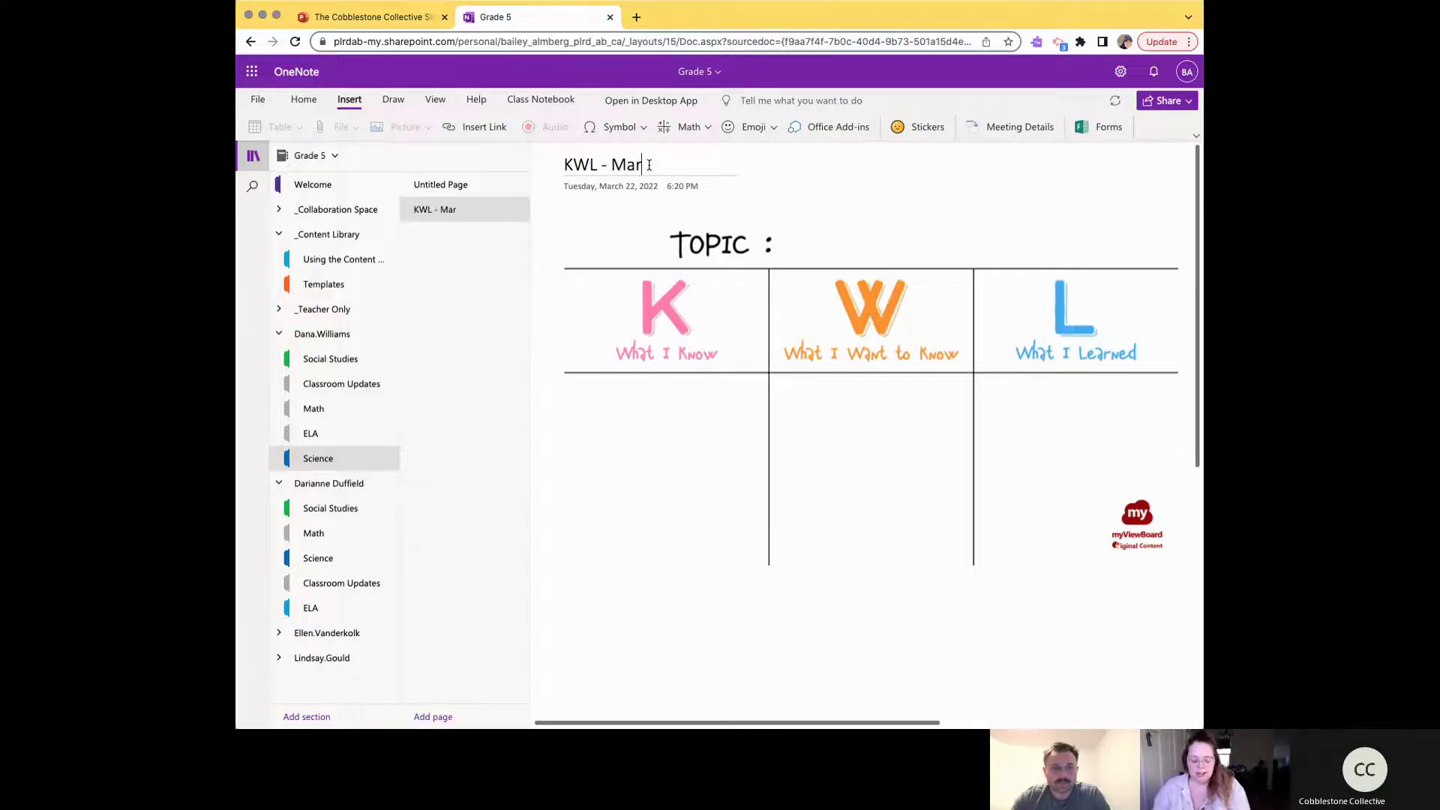
{"action": "type", "text": "ch 22"}
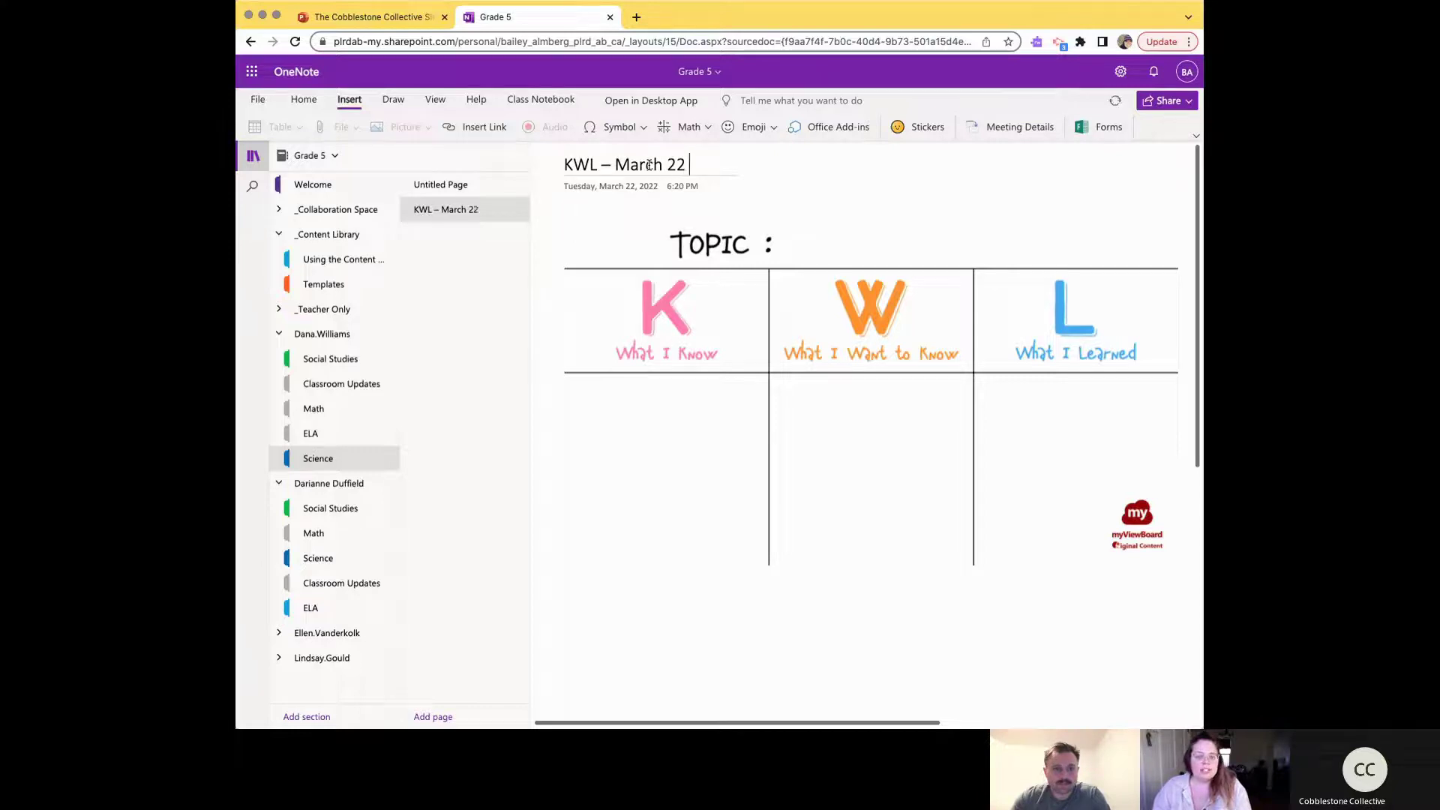
{"action": "left_click", "coordinate": [808, 217]}
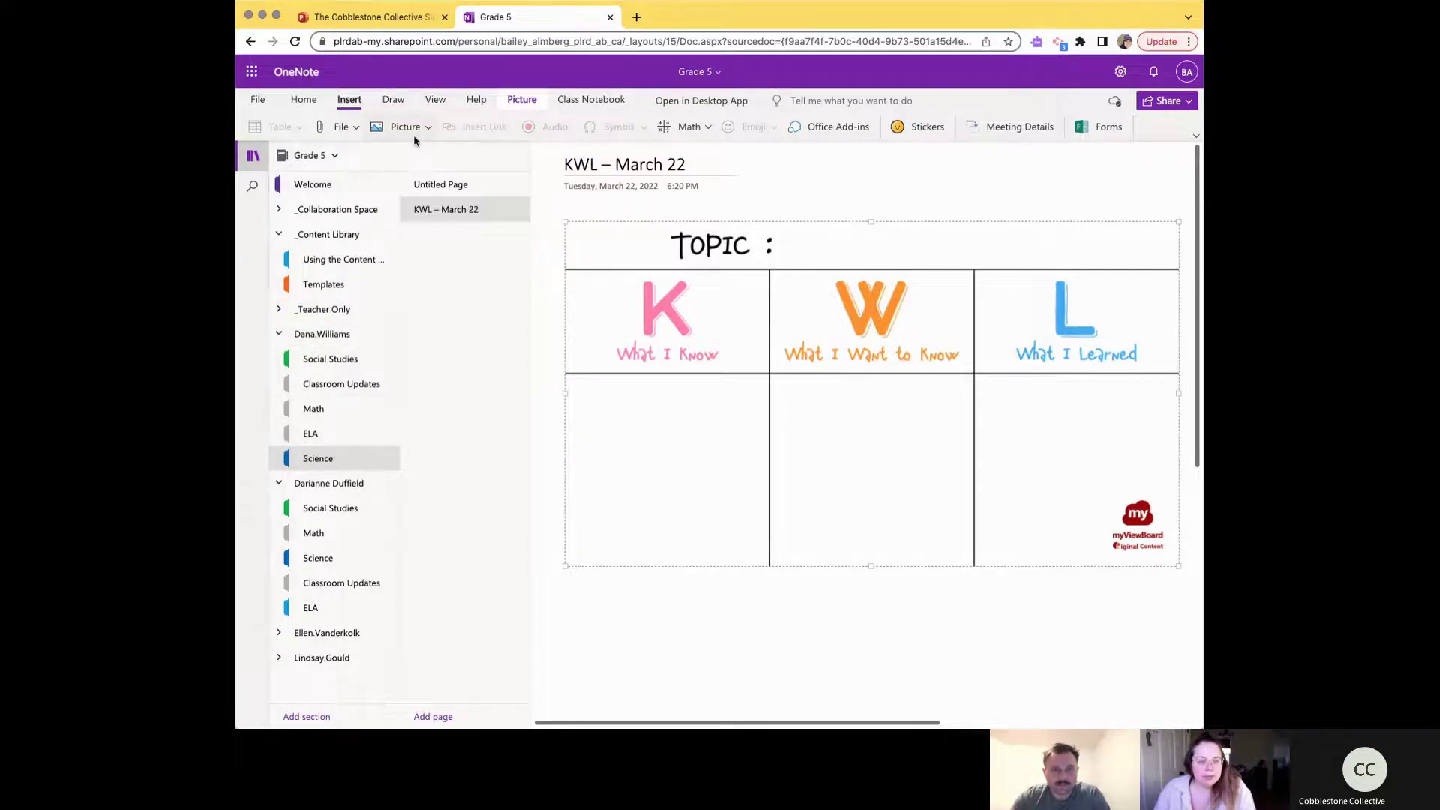
{"action": "left_click", "coordinate": [633, 590]}
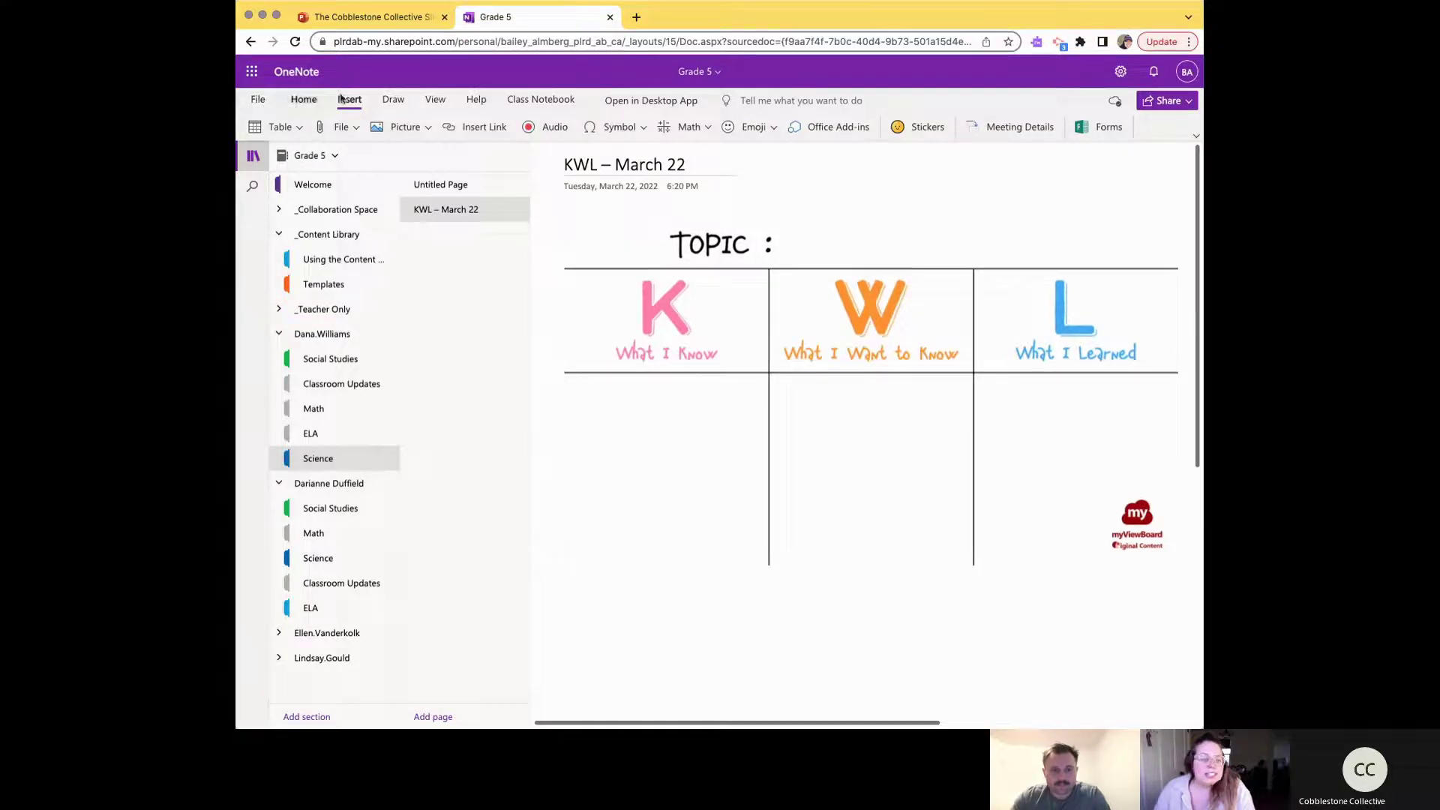
Step: Draw freehand with the black pen: a scribble under What I Know, an arrow beneath the chart and a circle under What I Want to Know
{"action": "left_click", "coordinate": [385, 103]}
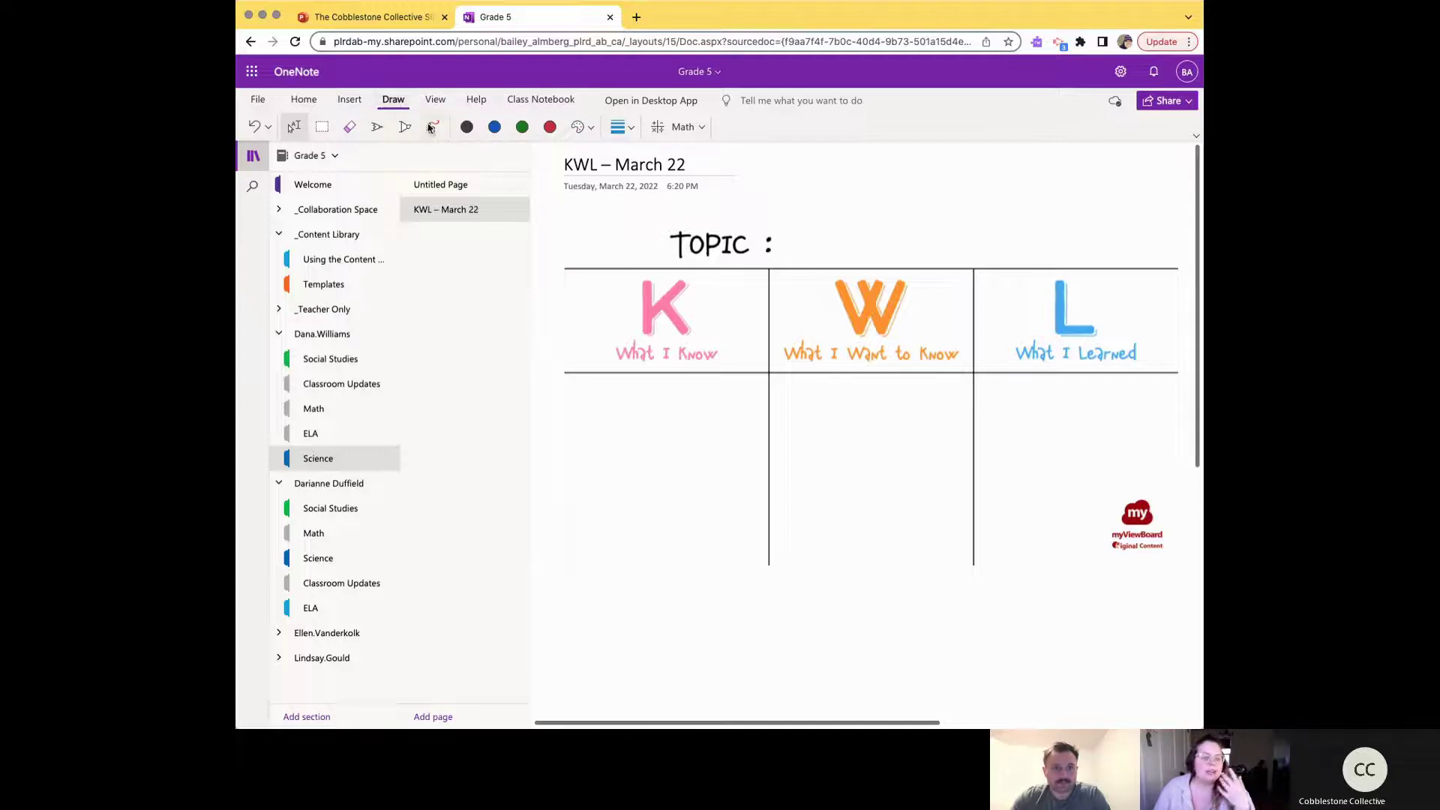
{"action": "left_click", "coordinate": [379, 130]}
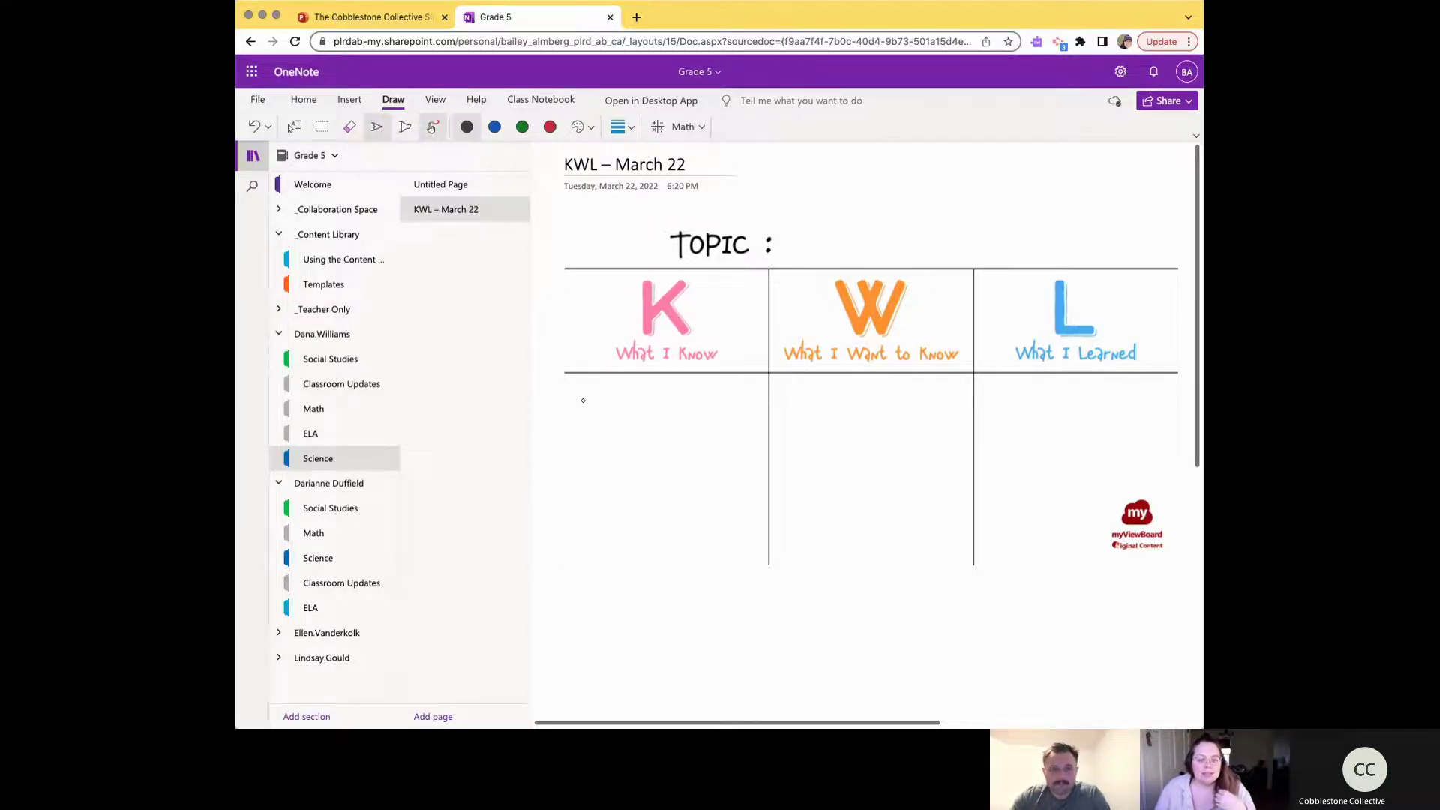
{"action": "mouse_move", "coordinate": [591, 426]}
{"action": "left_mouse_down"}
{"action": "mouse_move", "coordinate": [578, 409]}
{"action": "mouse_move", "coordinate": [612, 434]}
{"action": "mouse_move", "coordinate": [588, 441]}
{"action": "mouse_move", "coordinate": [634, 432]}
{"action": "mouse_move", "coordinate": [590, 536]}
{"action": "mouse_move", "coordinate": [600, 583]}
{"action": "left_mouse_up"}
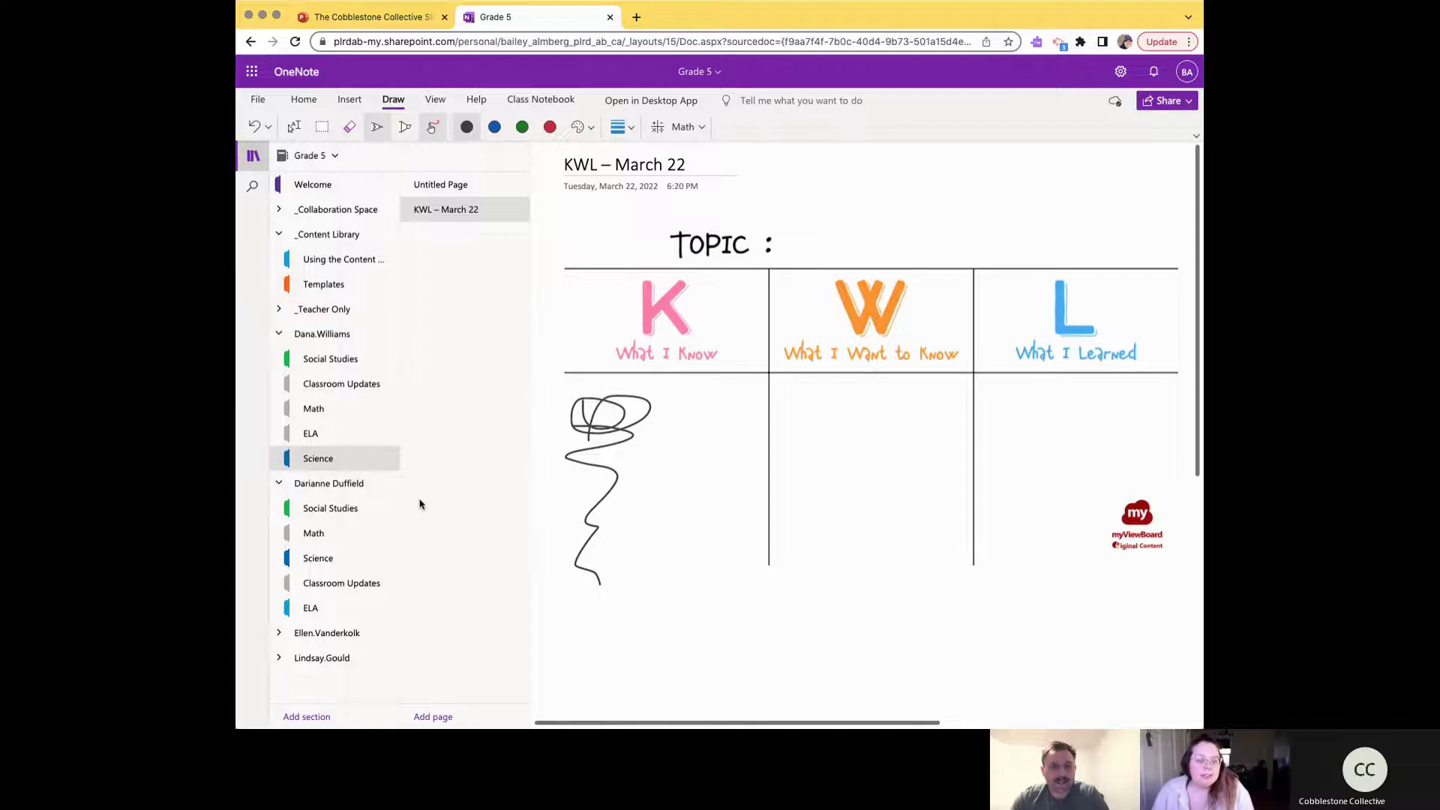
{"action": "scroll", "coordinate": [796, 433], "scroll_direction": "down", "scroll_amount": 3}
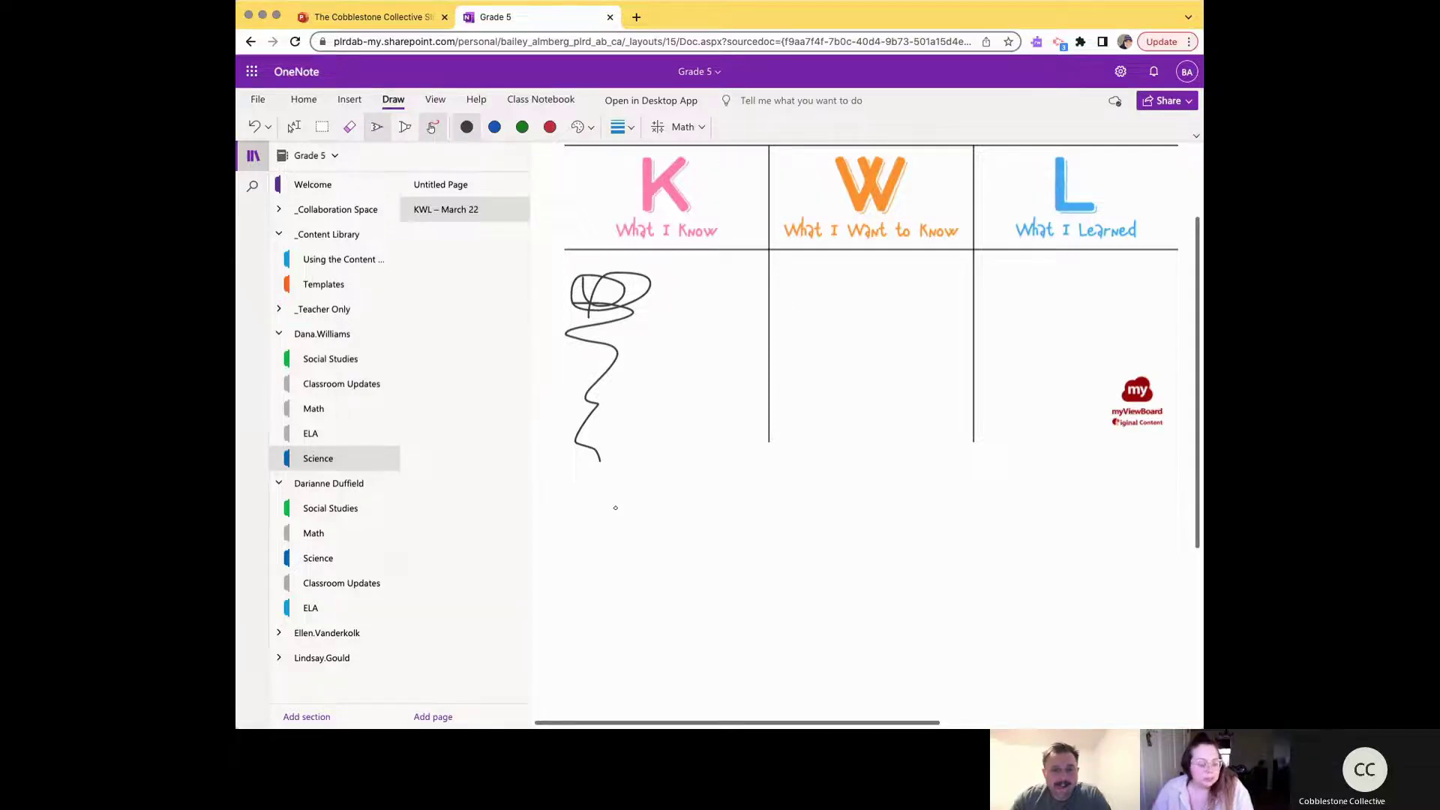
{"action": "mouse_move", "coordinate": [585, 501]}
{"action": "left_mouse_down"}
{"action": "mouse_move", "coordinate": [708, 510]}
{"action": "mouse_move", "coordinate": [711, 531]}
{"action": "mouse_move", "coordinate": [794, 509]}
{"action": "left_mouse_up"}
{"action": "left_click_drag", "start_coordinate": [720, 486], "coordinate": [705, 483]}
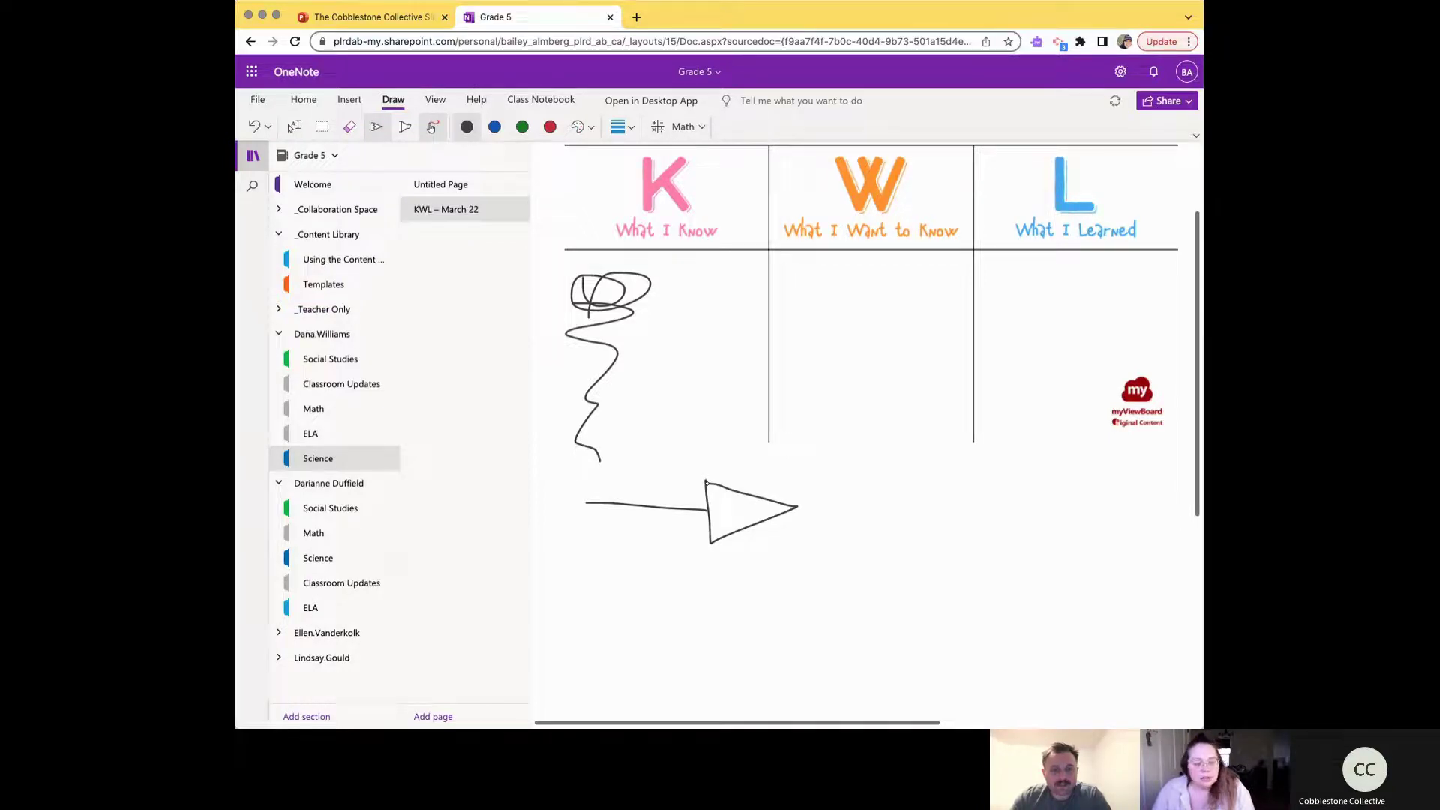
{"action": "scroll", "coordinate": [706, 483], "scroll_direction": "up", "scroll_amount": 3}
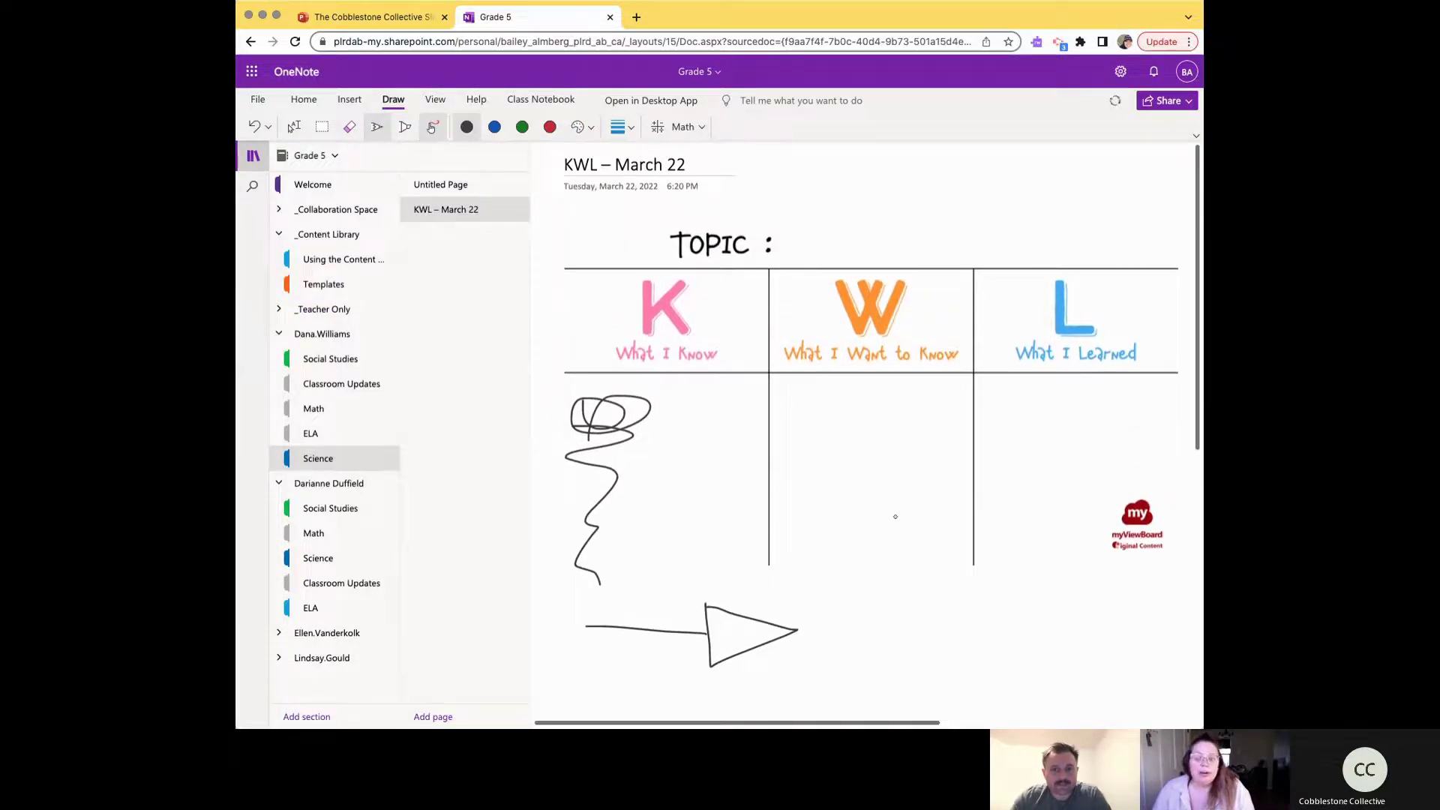
{"action": "mouse_move", "coordinate": [906, 493]}
{"action": "left_mouse_down"}
{"action": "mouse_move", "coordinate": [927, 600]}
{"action": "mouse_move", "coordinate": [908, 495]}
{"action": "mouse_move", "coordinate": [891, 500]}
{"action": "left_mouse_up"}
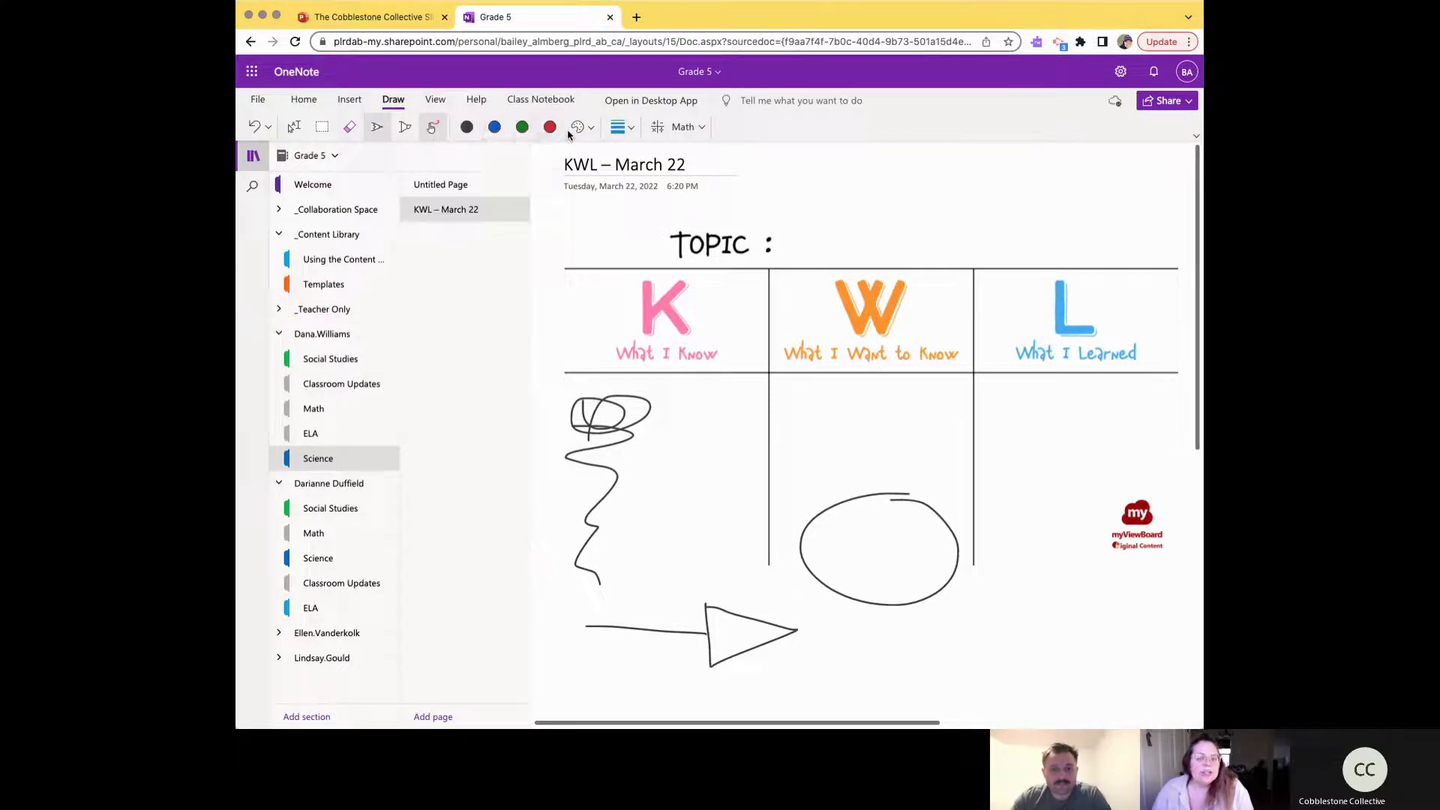
Step: Erase the scribble in the What I Know column and switch back to the pen
{"action": "left_click", "coordinate": [349, 127]}
{"action": "mouse_move", "coordinate": [589, 408]}
{"action": "left_mouse_down"}
{"action": "mouse_move", "coordinate": [612, 433]}
{"action": "mouse_move", "coordinate": [589, 492]}
{"action": "left_mouse_up"}
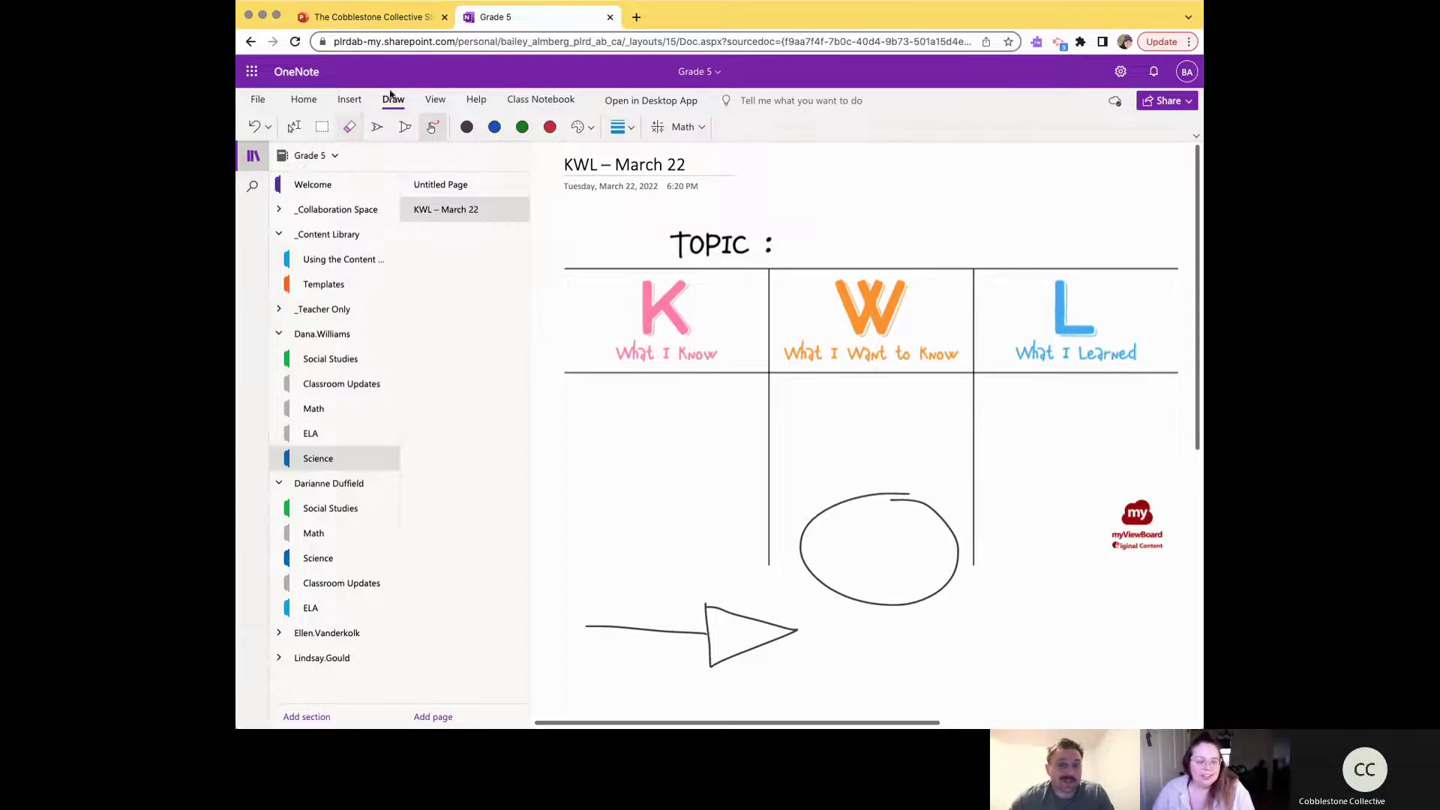
{"action": "left_click", "coordinate": [377, 127]}
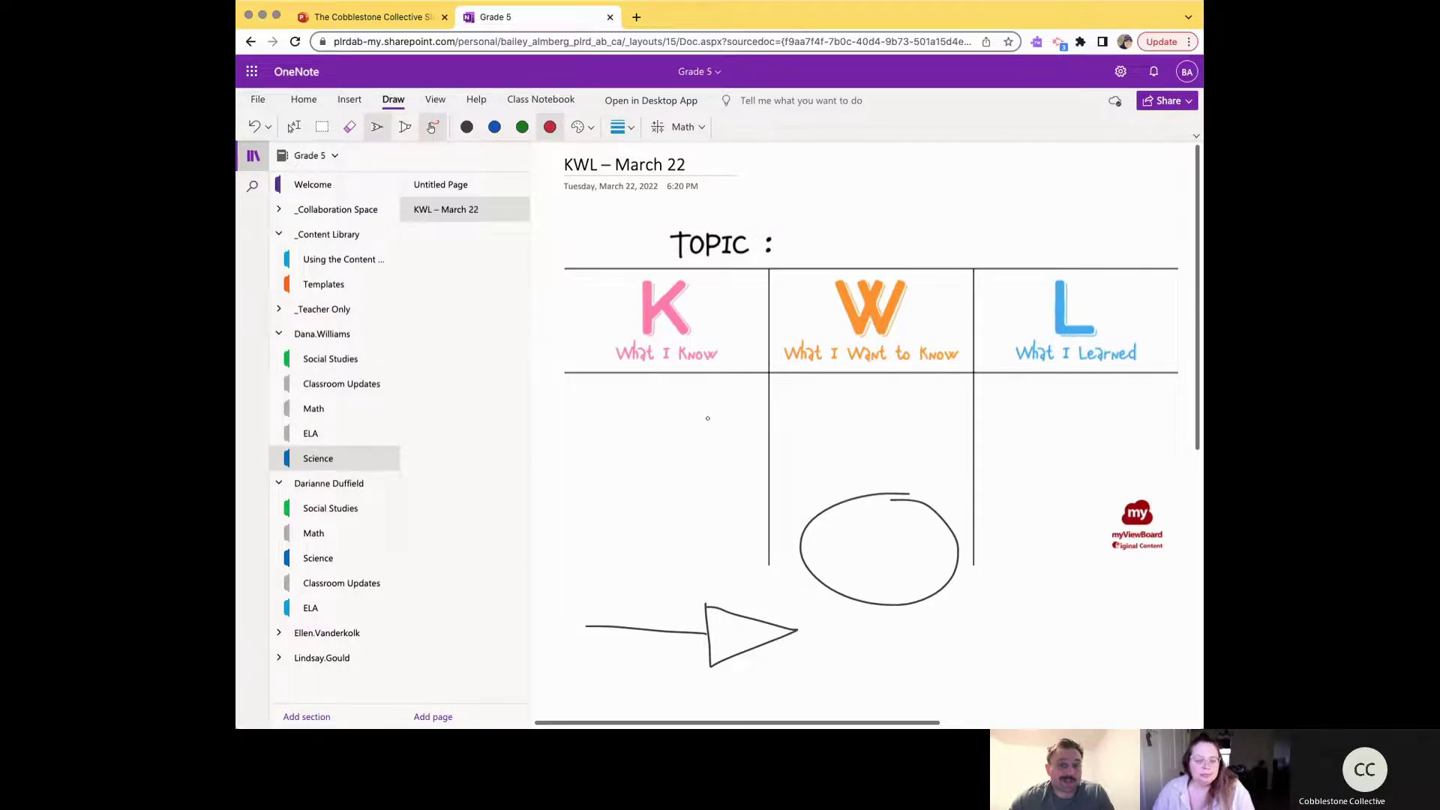
Step: Add the text "I know that Canada is really big" above the chart and move it into the What I Know column
{"action": "left_click", "coordinate": [294, 127]}
{"action": "left_click", "coordinate": [606, 429]}
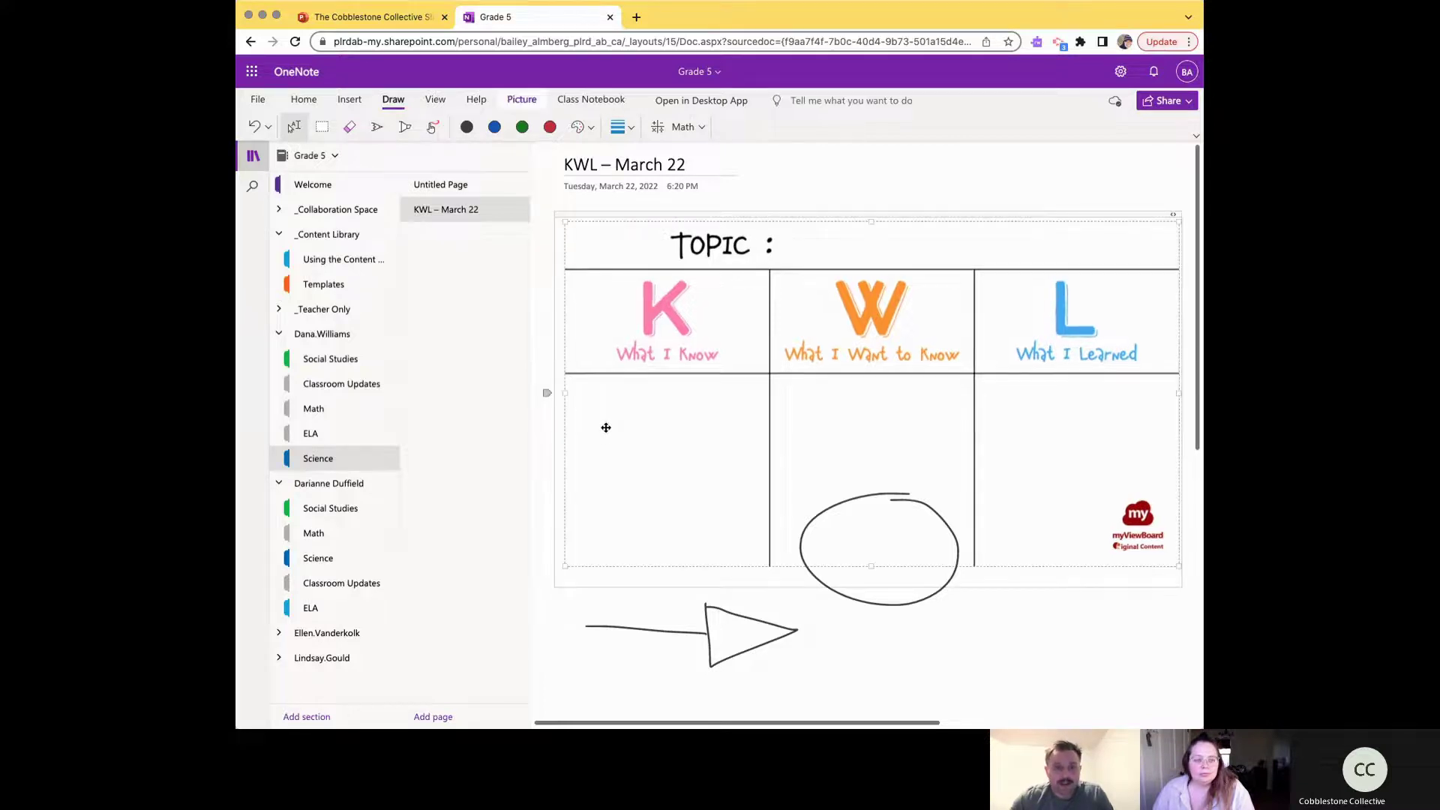
{"action": "left_click", "coordinate": [773, 196]}
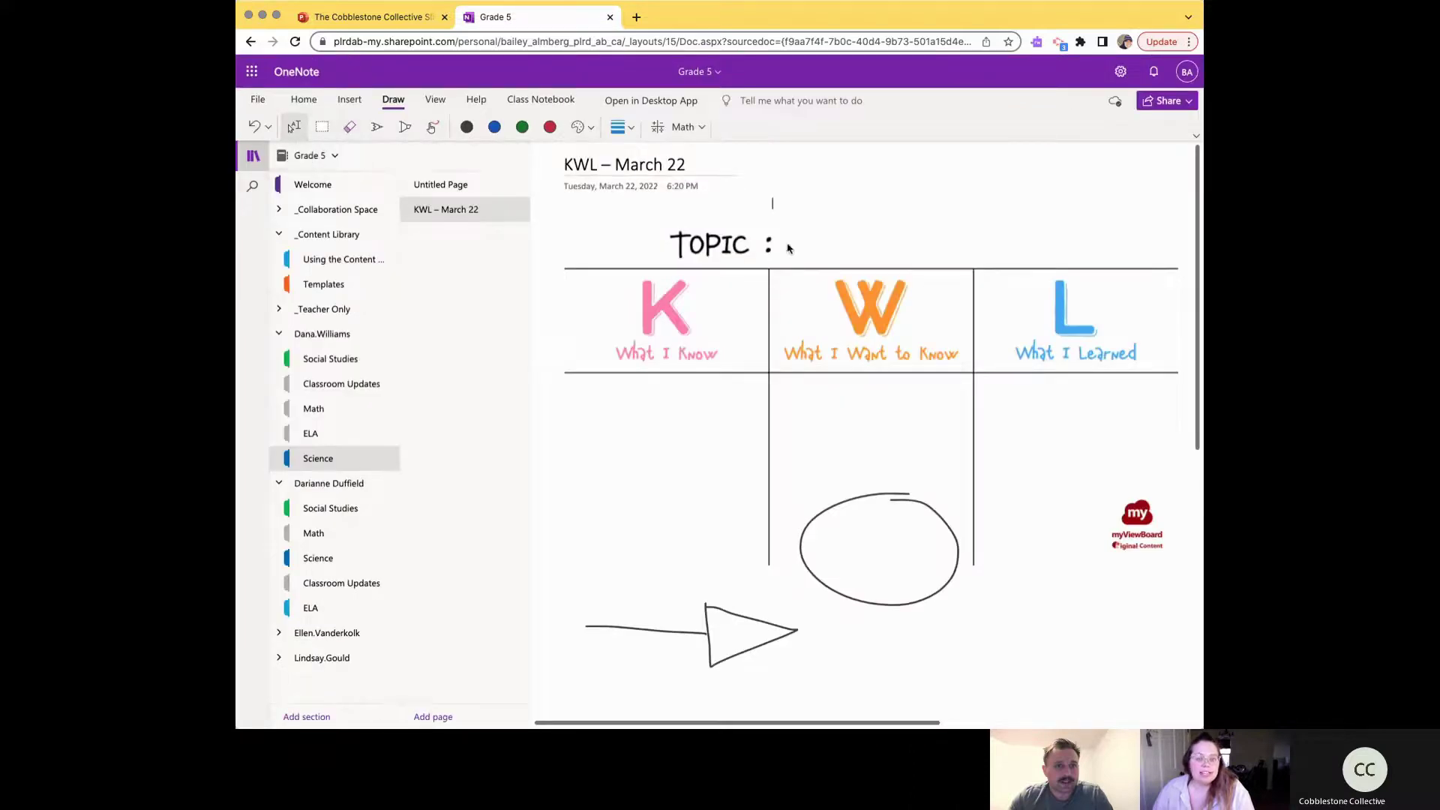
{"action": "type", "text": "I know tha"}
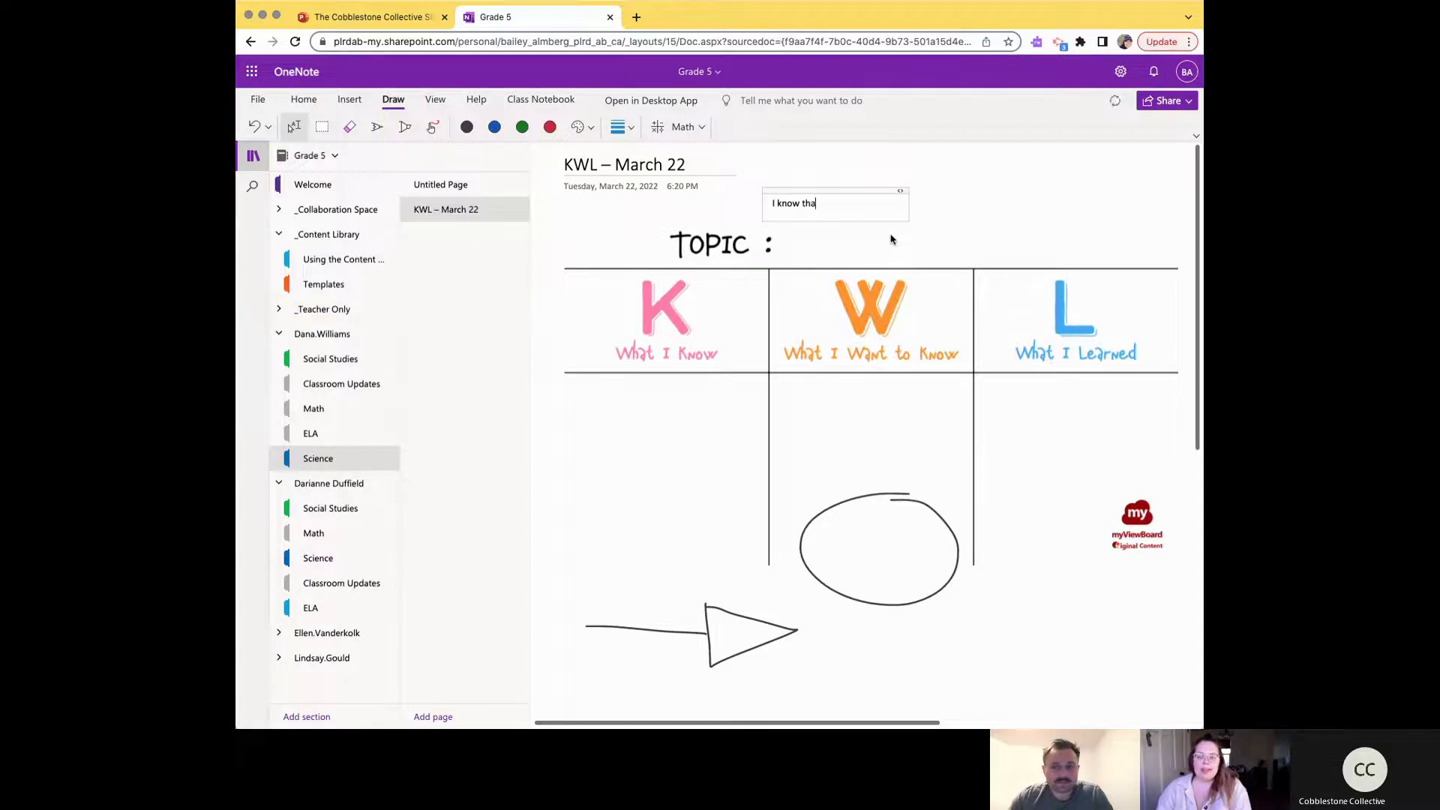
{"action": "type", "text": "t Canada is really big"}
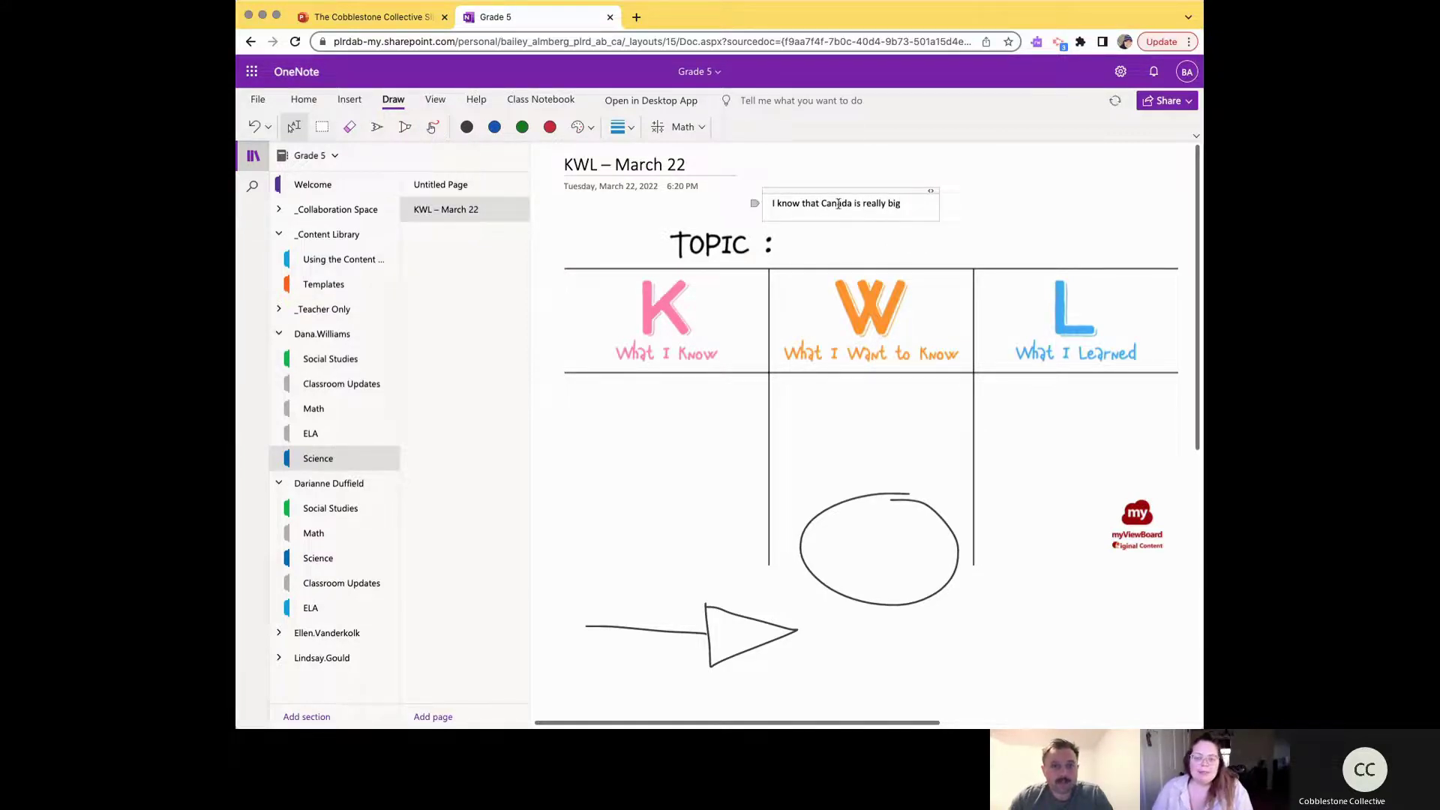
{"action": "left_click_drag", "start_coordinate": [812, 204], "coordinate": [619, 396]}
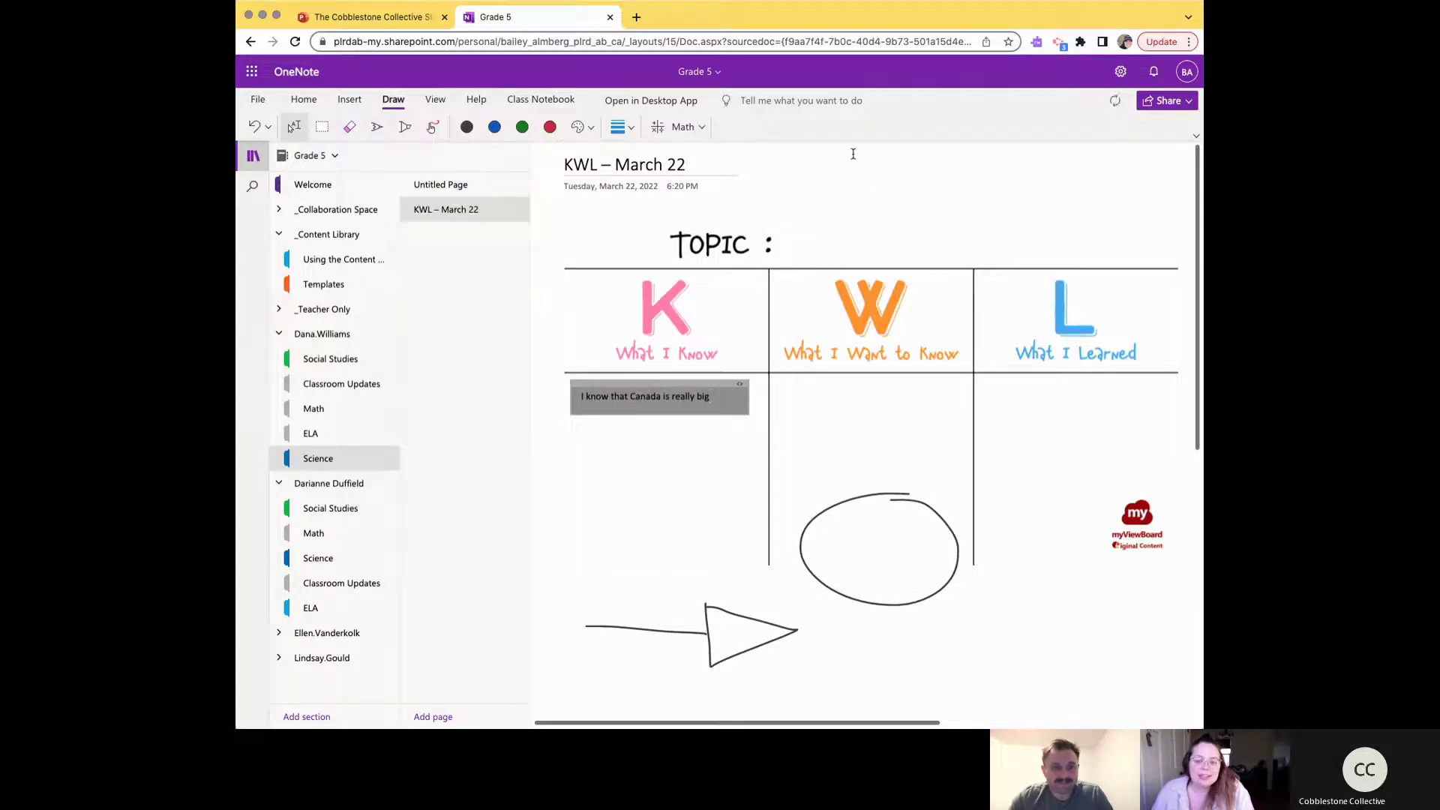
{"action": "left_click", "coordinate": [718, 399]}
{"action": "left_click", "coordinate": [716, 459]}
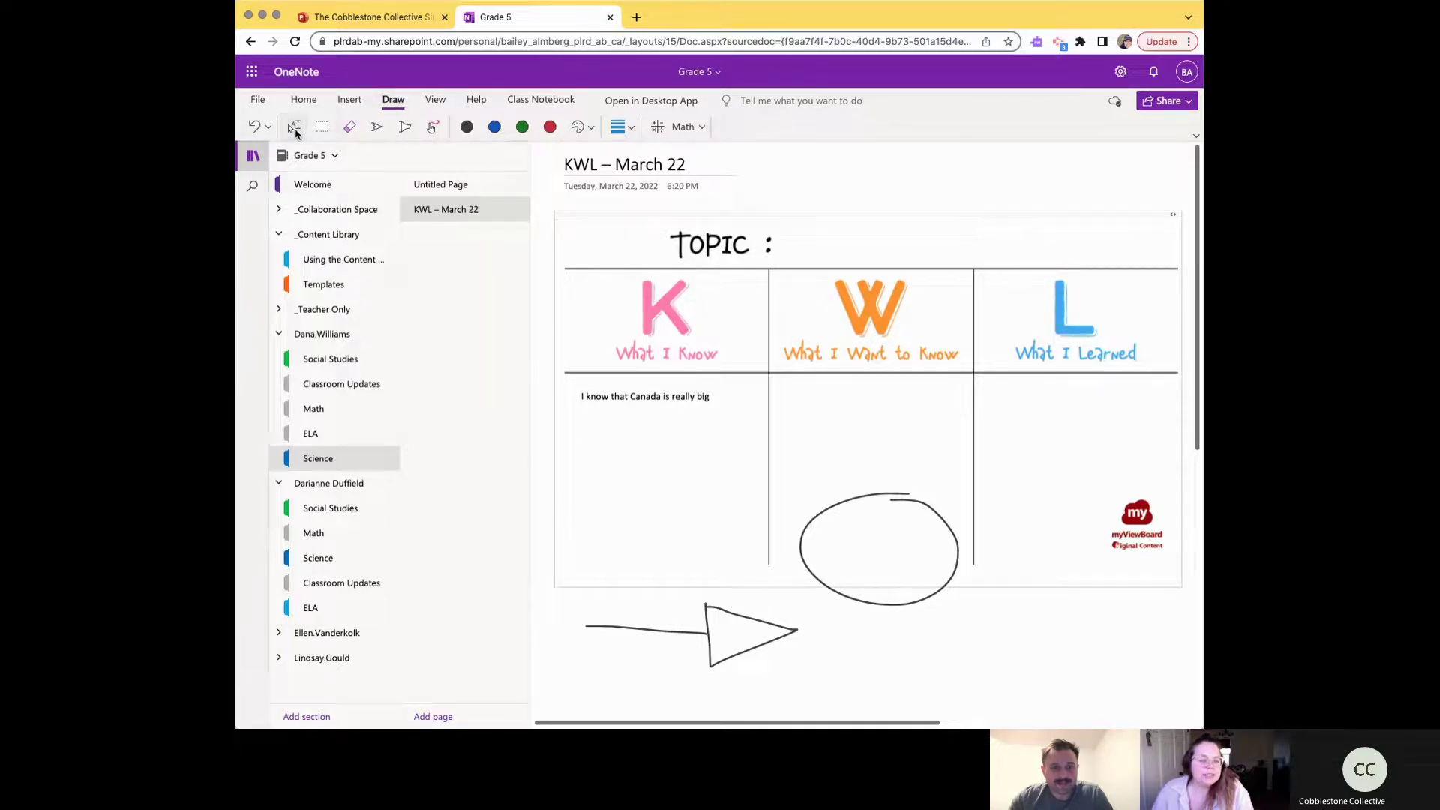
{"action": "left_click", "coordinate": [379, 131]}
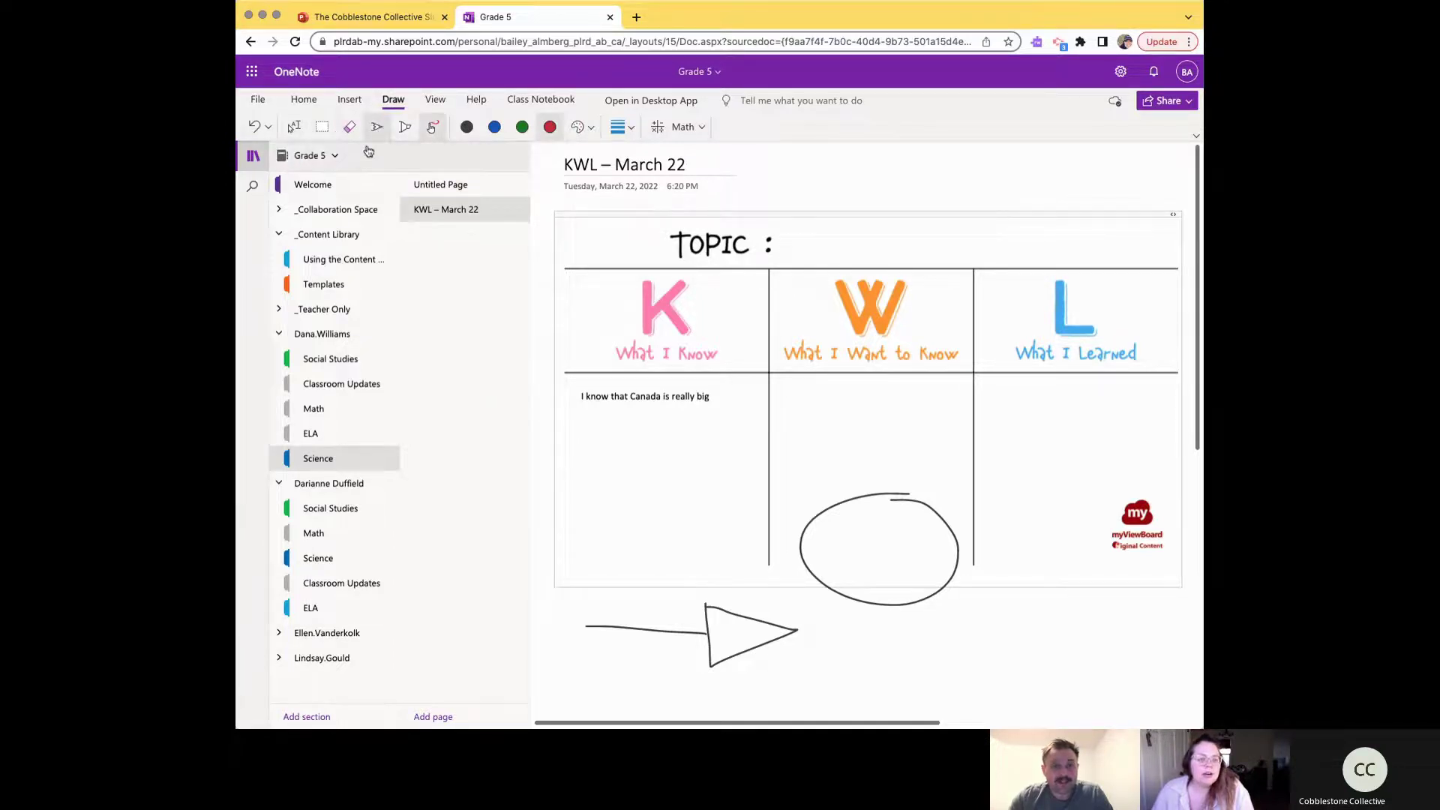
{"action": "left_click", "coordinate": [288, 128]}
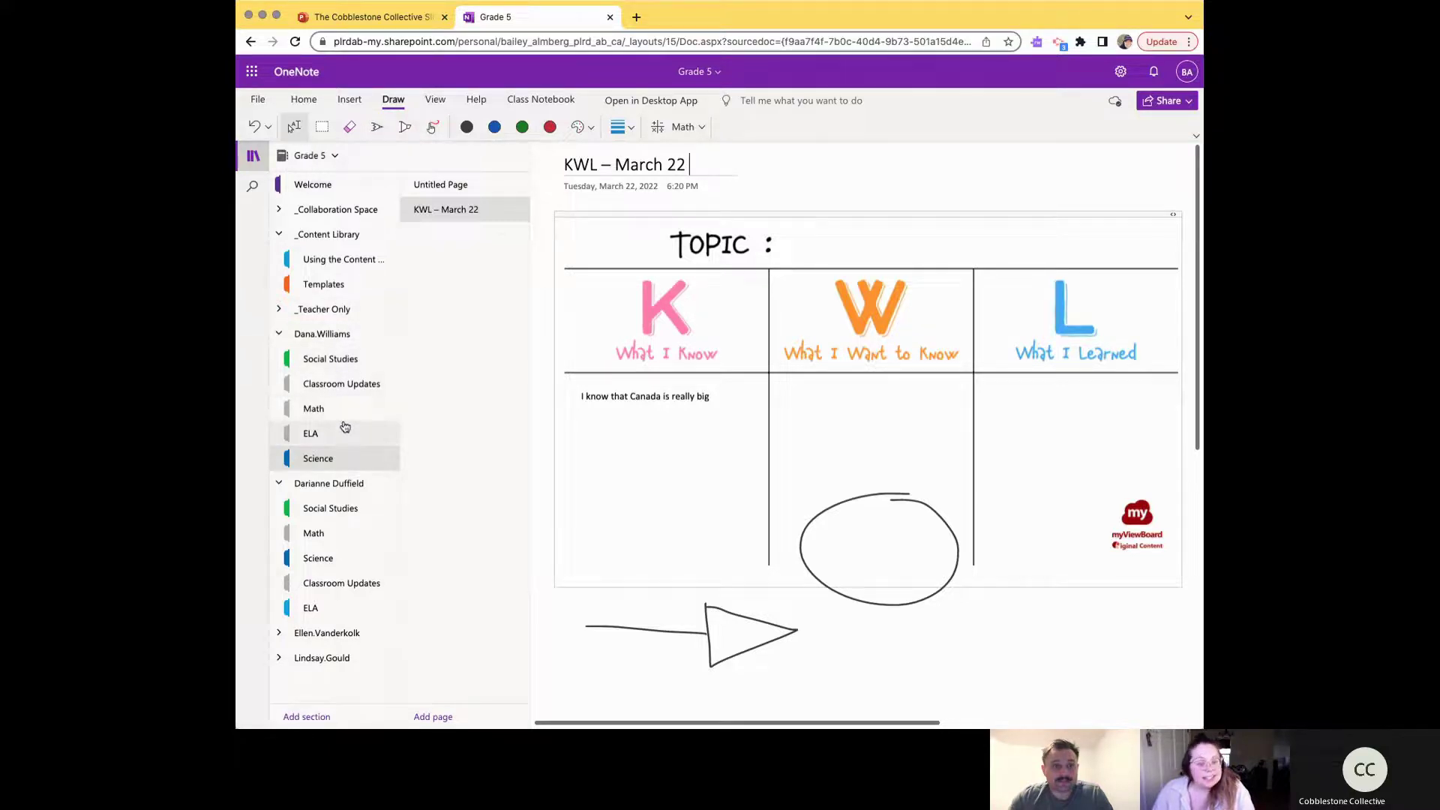
Step: Check the KWL page in the second student's Science section and return to the first student's KWL – March 22 page
{"action": "left_click", "coordinate": [336, 563]}
{"action": "left_click", "coordinate": [441, 214]}
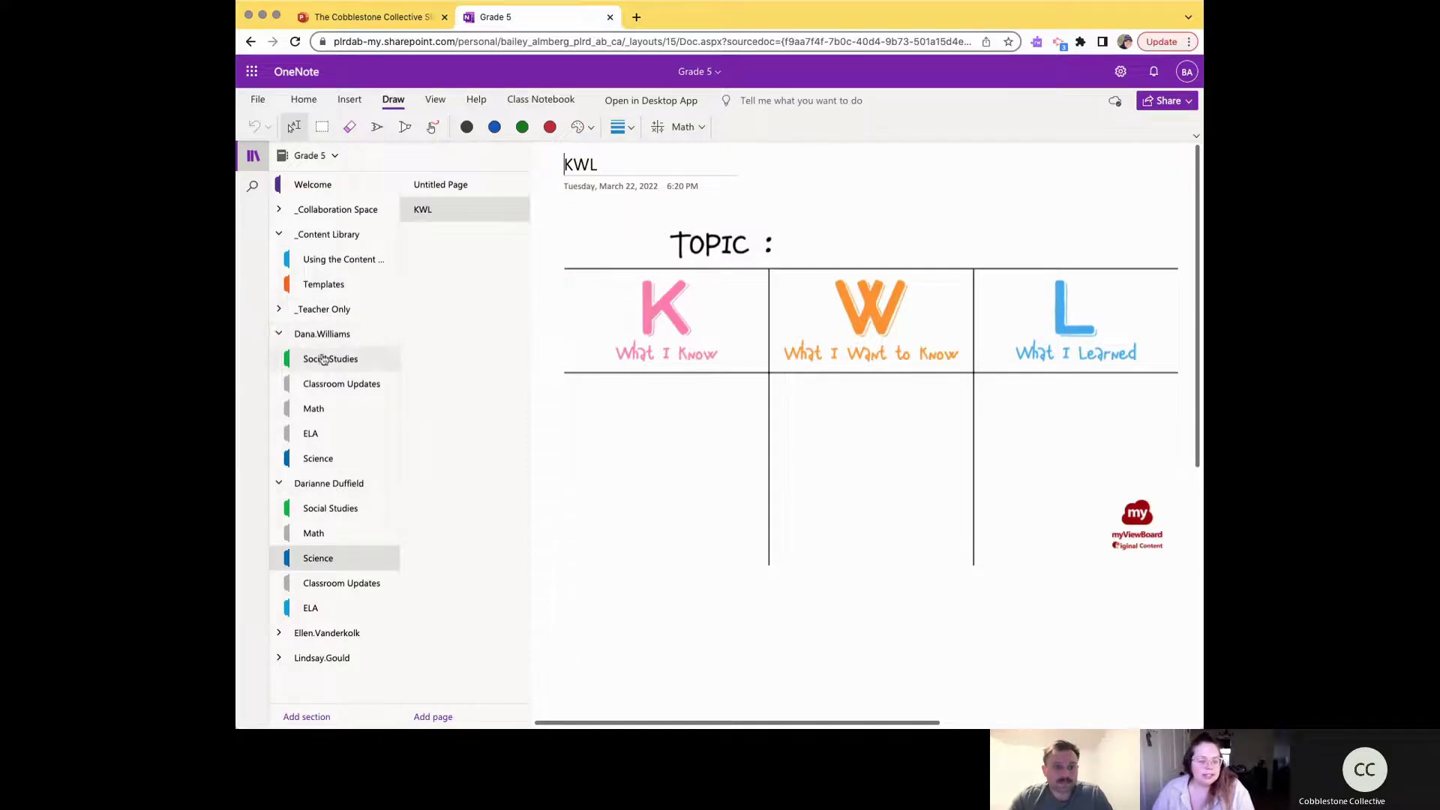
{"action": "left_click", "coordinate": [327, 457]}
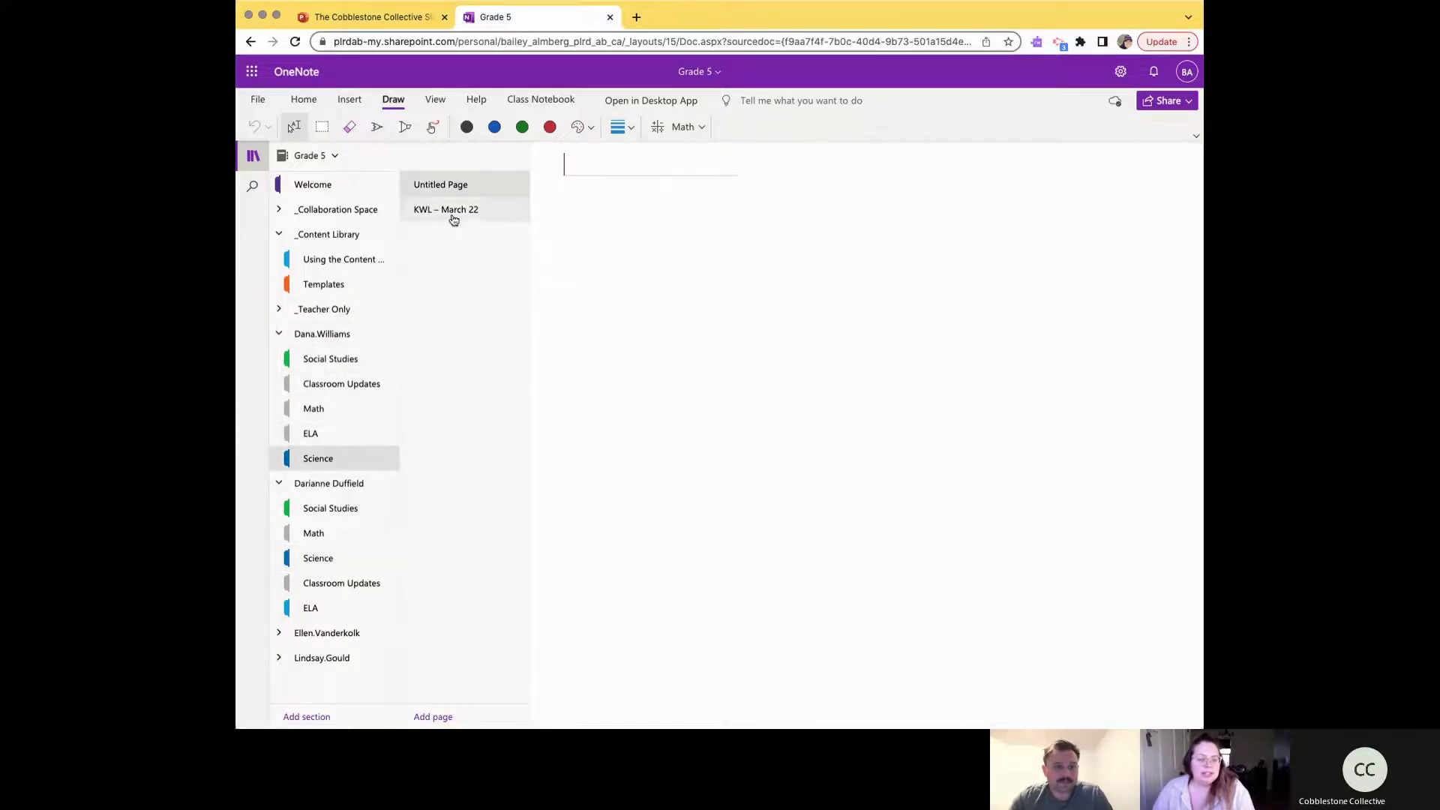
{"action": "left_click", "coordinate": [453, 211]}
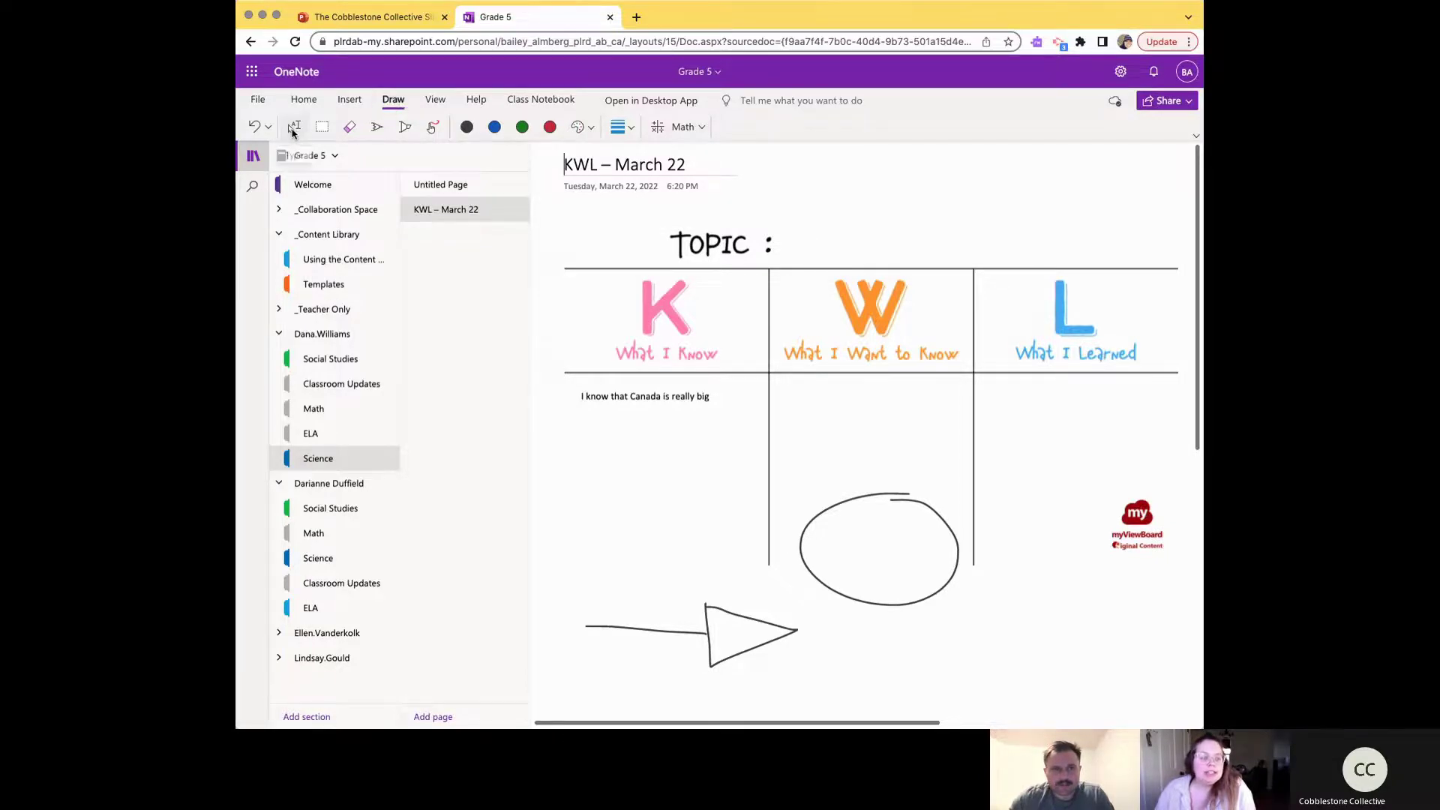
Step: Using the Type tool, add the text "I can type right here!" below the chart and move it into the What I Want to Know column
{"action": "scroll", "coordinate": [293, 133], "scroll_direction": "up", "scroll_amount": 5}
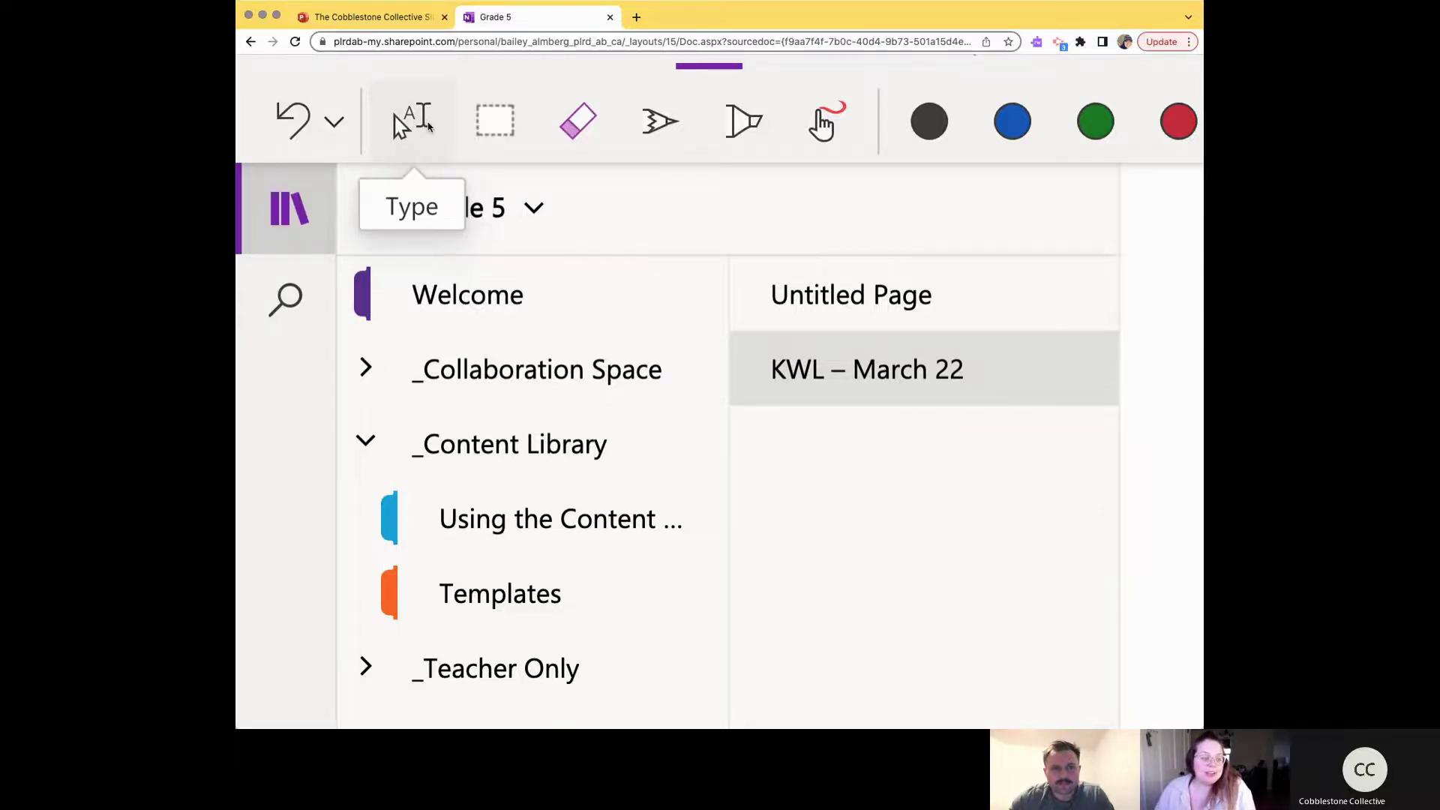
{"action": "scroll", "coordinate": [427, 126], "scroll_direction": "down", "scroll_amount": 5}
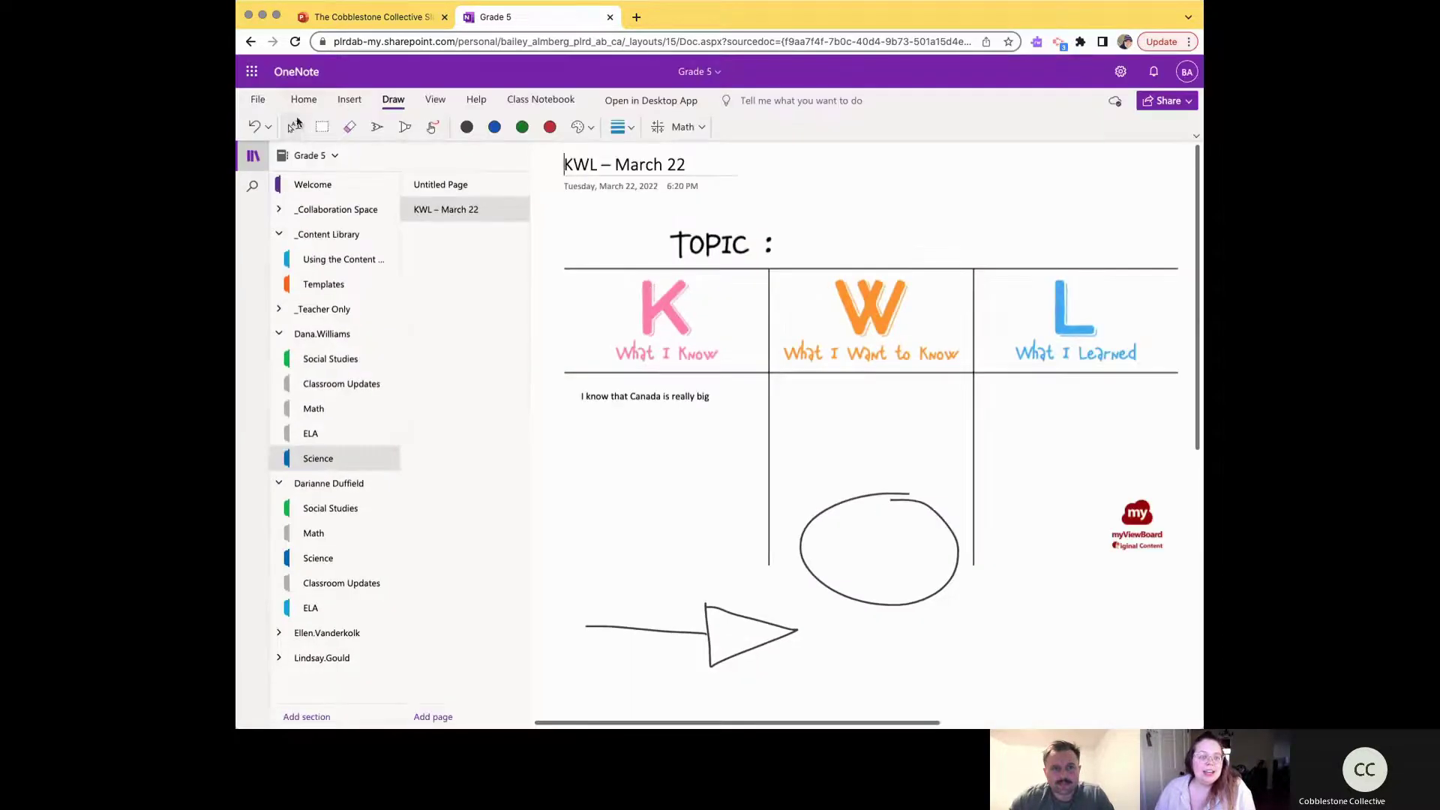
{"action": "left_click", "coordinate": [290, 128]}
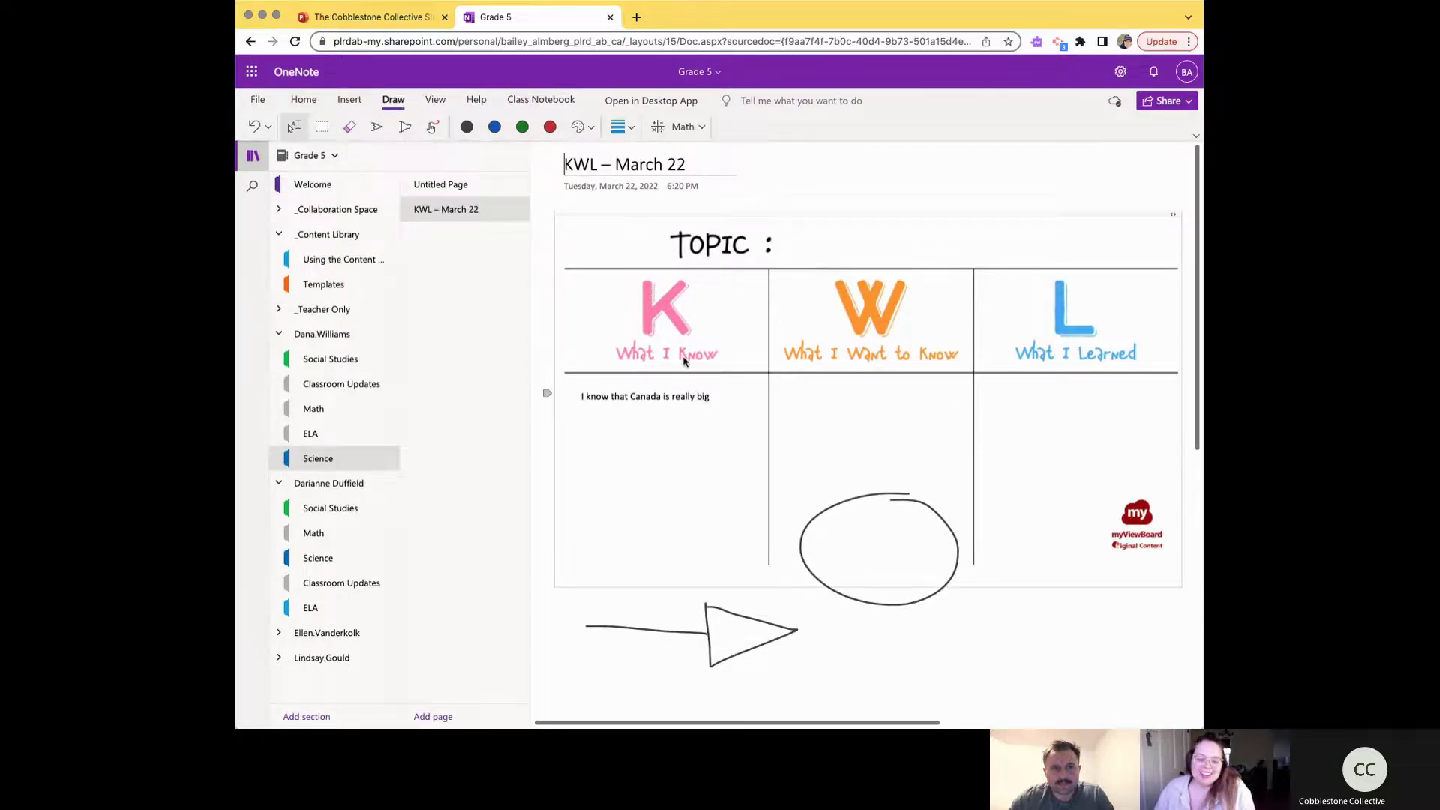
{"action": "left_click", "coordinate": [830, 642]}
{"action": "type", "text": "I can type"}
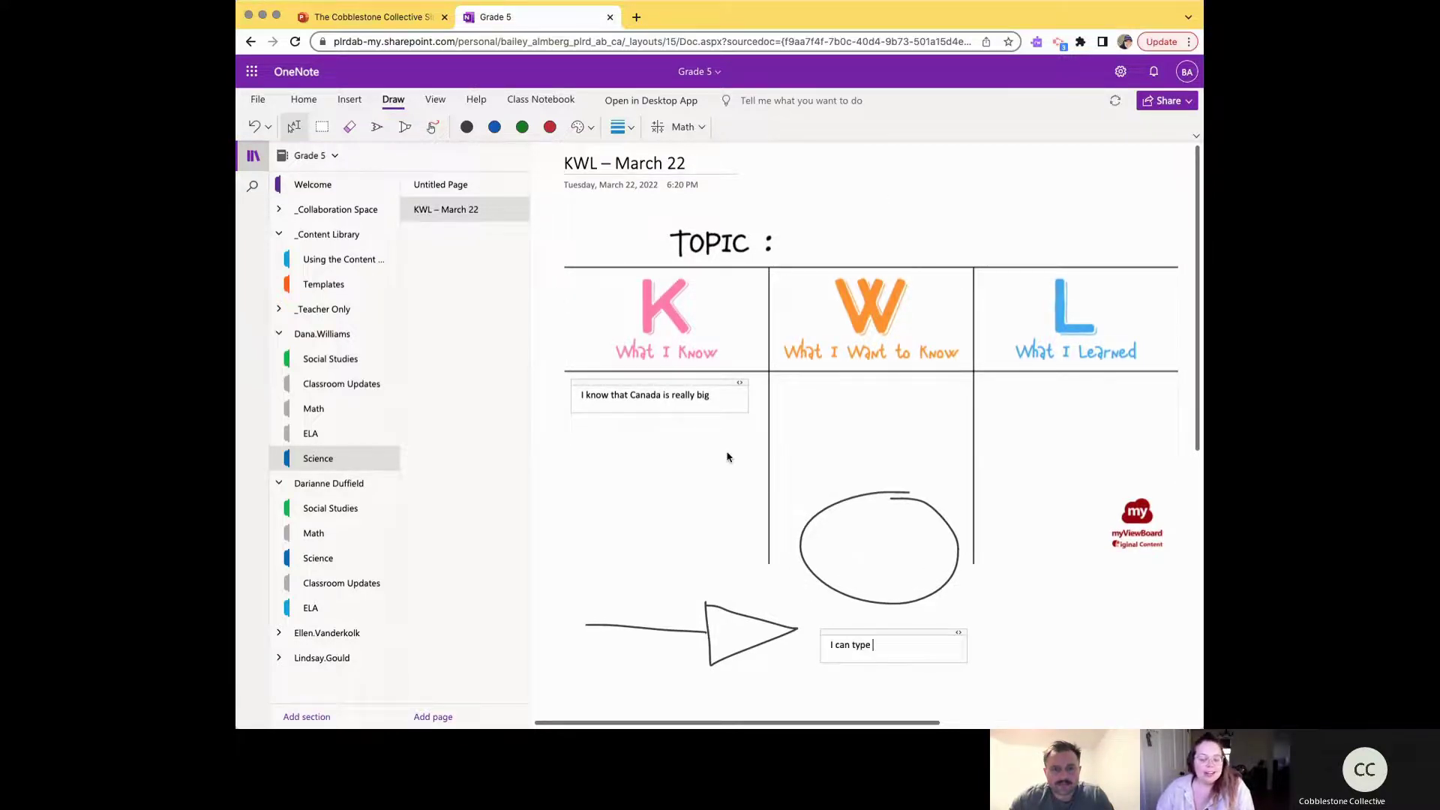
{"action": "type", "text": " right here!"}
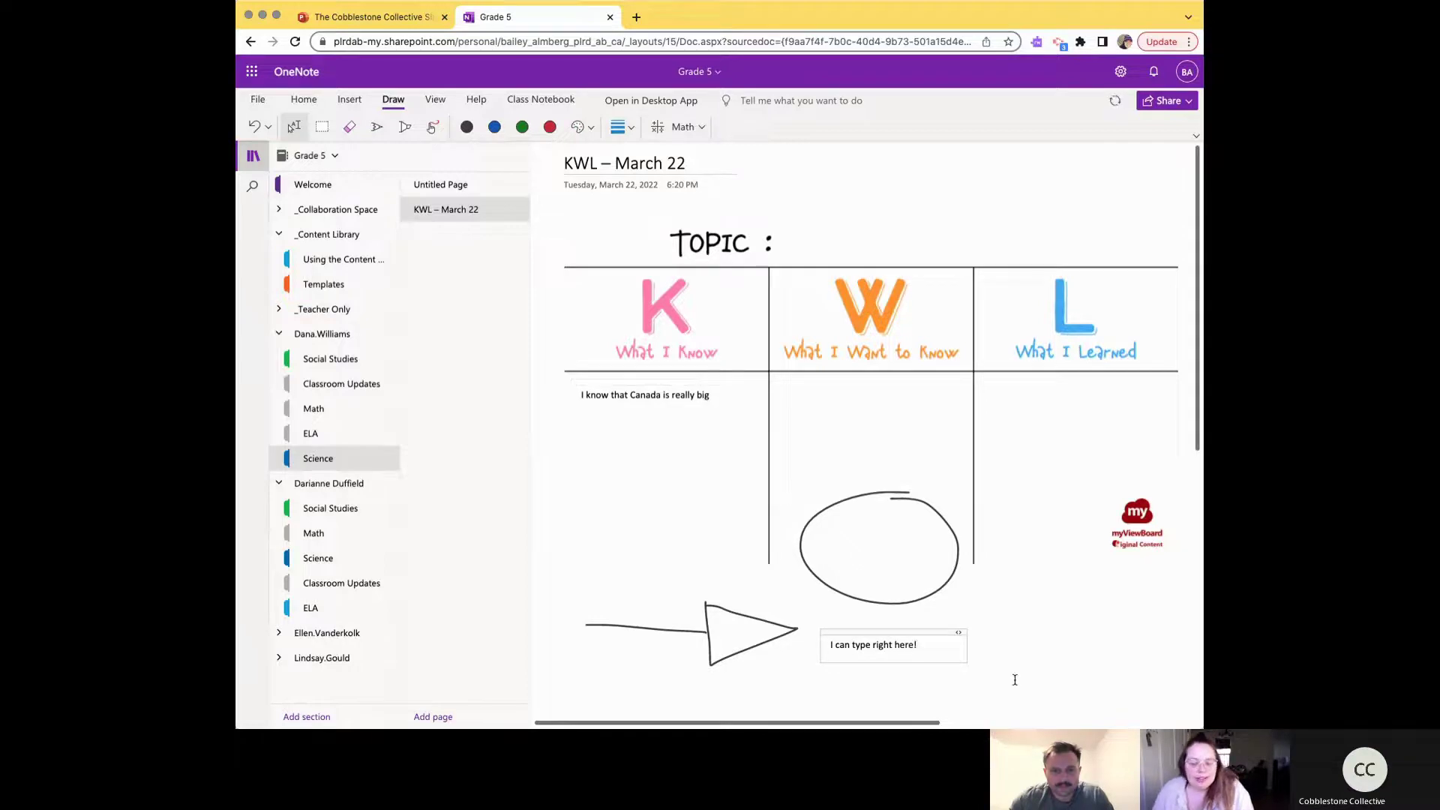
{"action": "scroll", "coordinate": [990, 668], "scroll_direction": "down", "scroll_amount": 1}
{"action": "type", "text": "!"}
{"action": "left_click_drag", "start_coordinate": [877, 603], "coordinate": [819, 354]}
{"action": "left_click", "coordinate": [926, 597]}
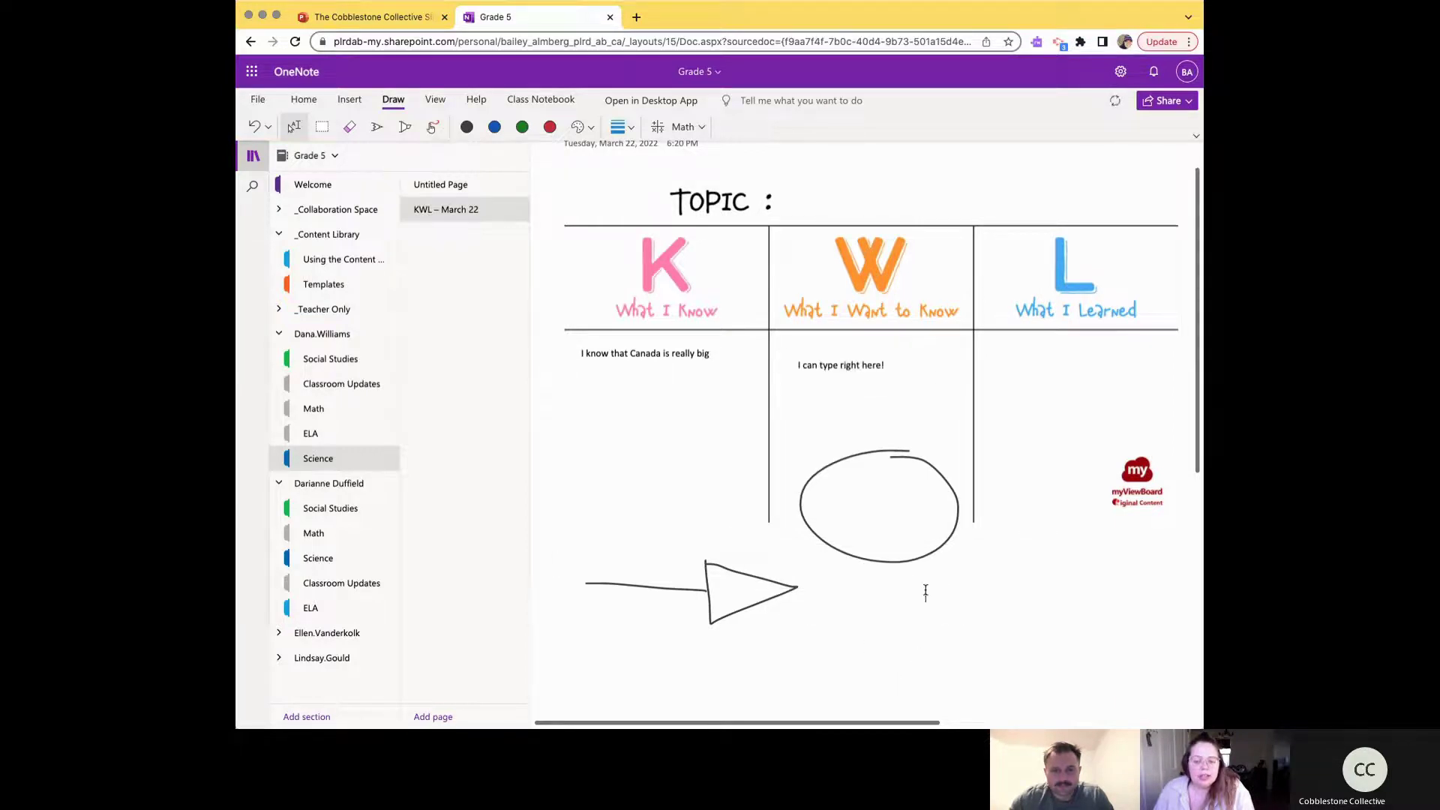
Step: Bring up the insert options for the KWL – March 22 page and cancel adding a link
{"action": "left_click", "coordinate": [724, 279]}
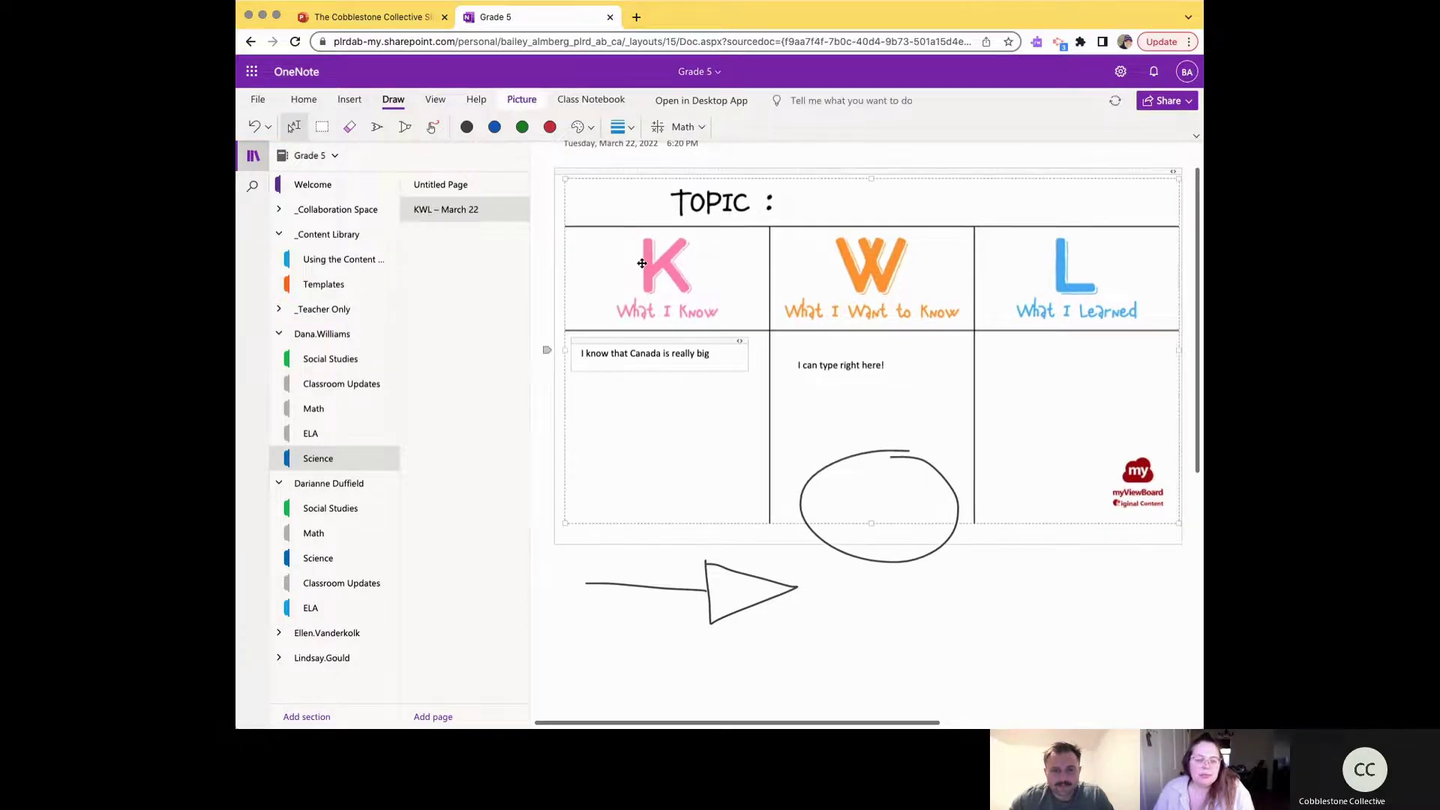
{"action": "scroll", "coordinate": [793, 259], "scroll_direction": "up", "scroll_amount": 1}
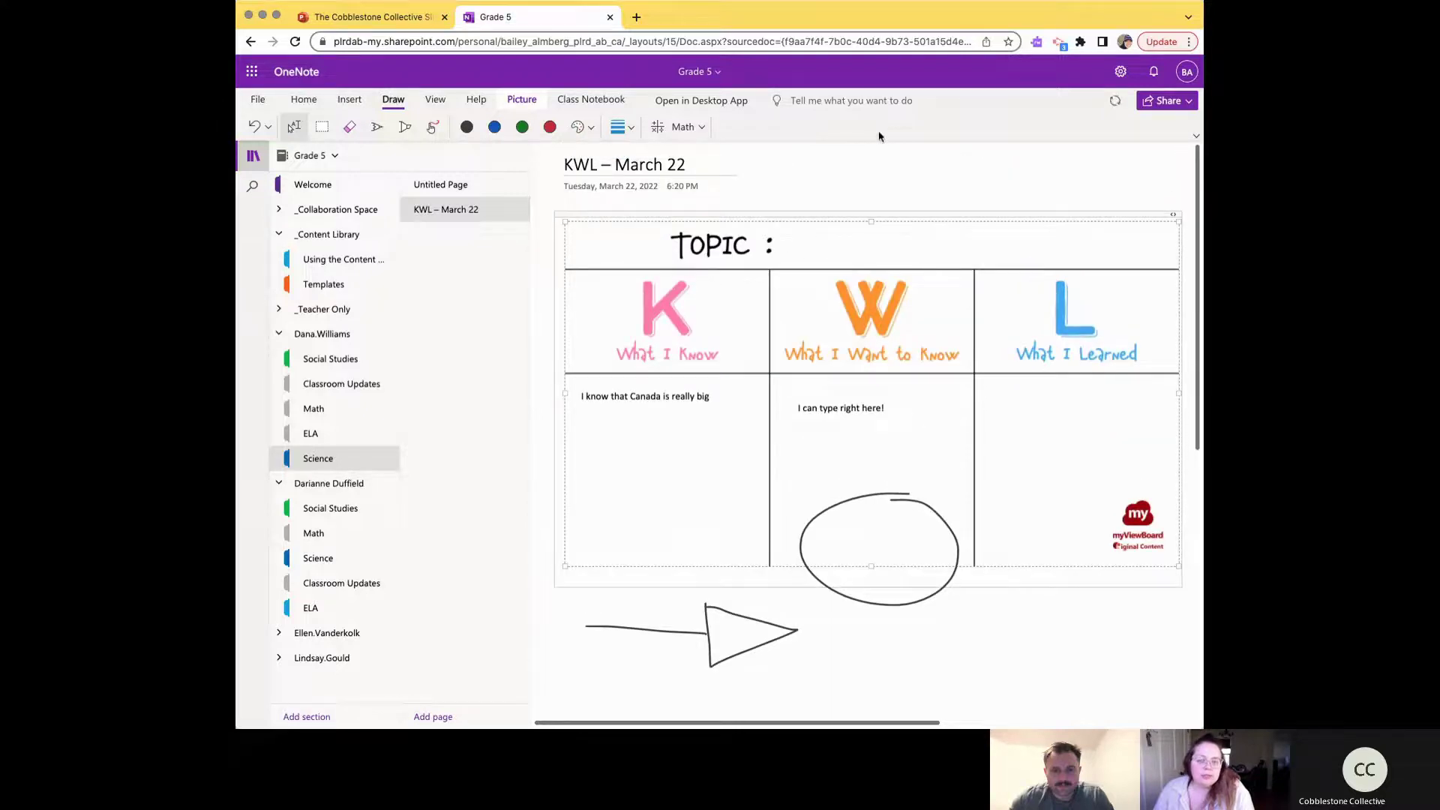
{"action": "left_click", "coordinate": [851, 172]}
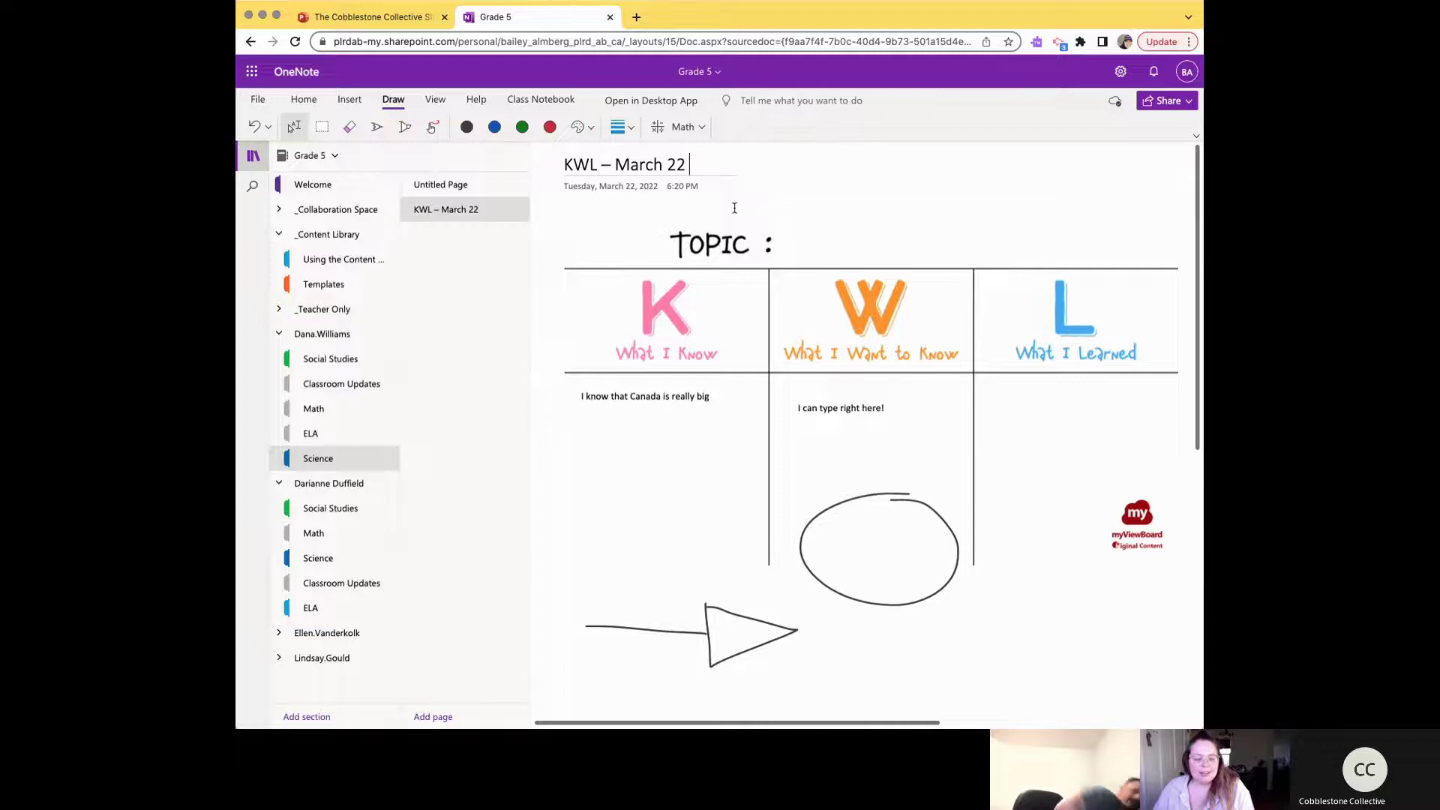
{"action": "left_click", "coordinate": [350, 102]}
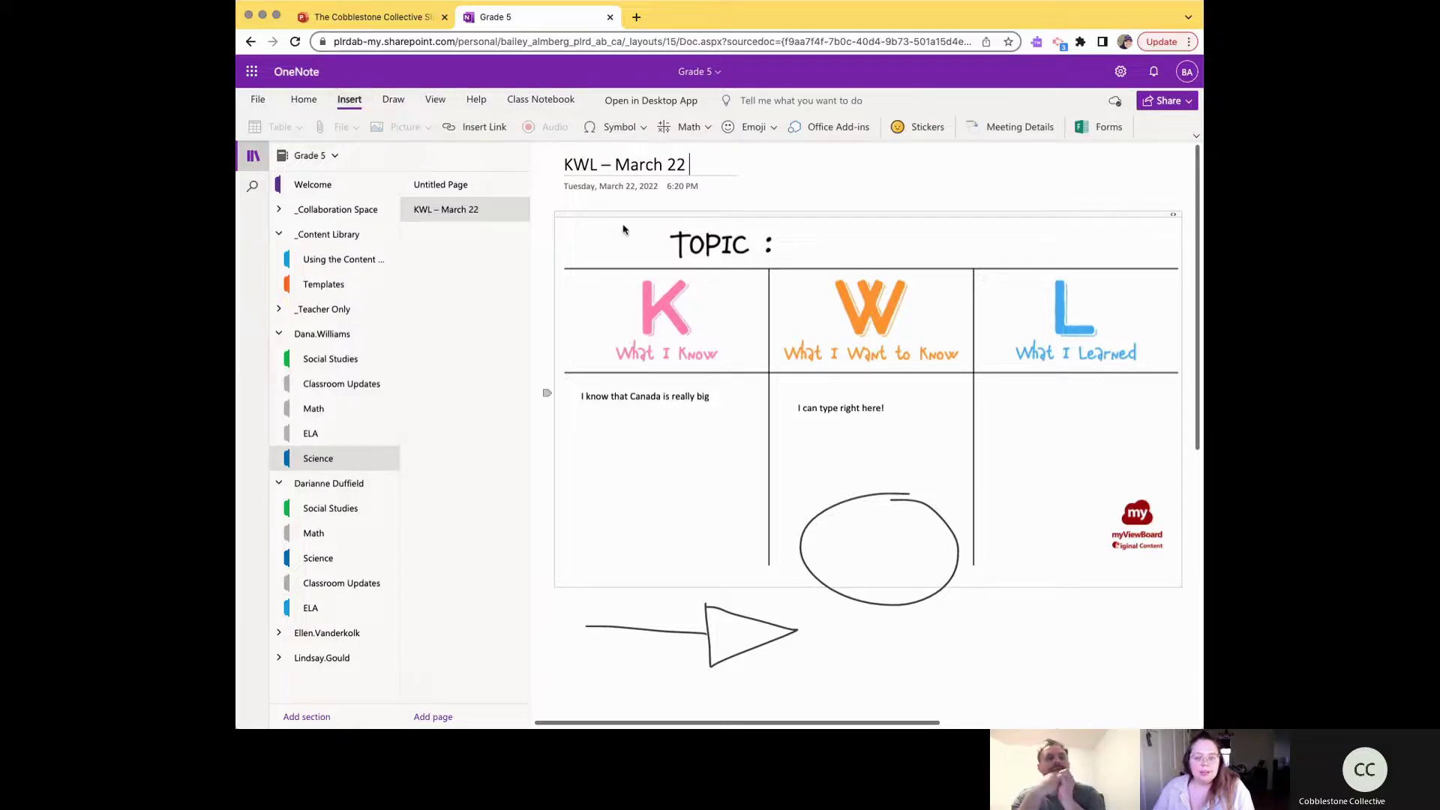
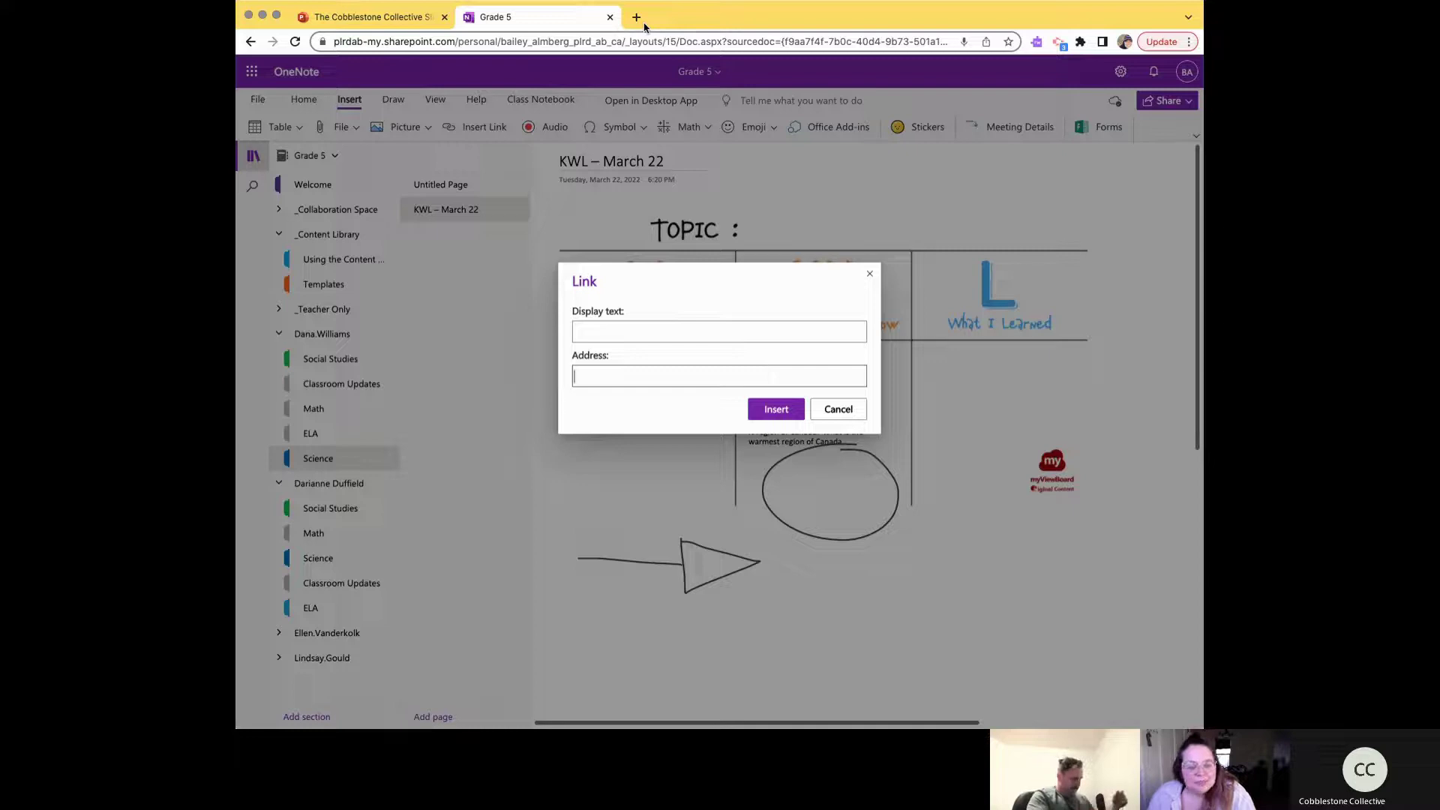
{"action": "left_click", "coordinate": [838, 408]}
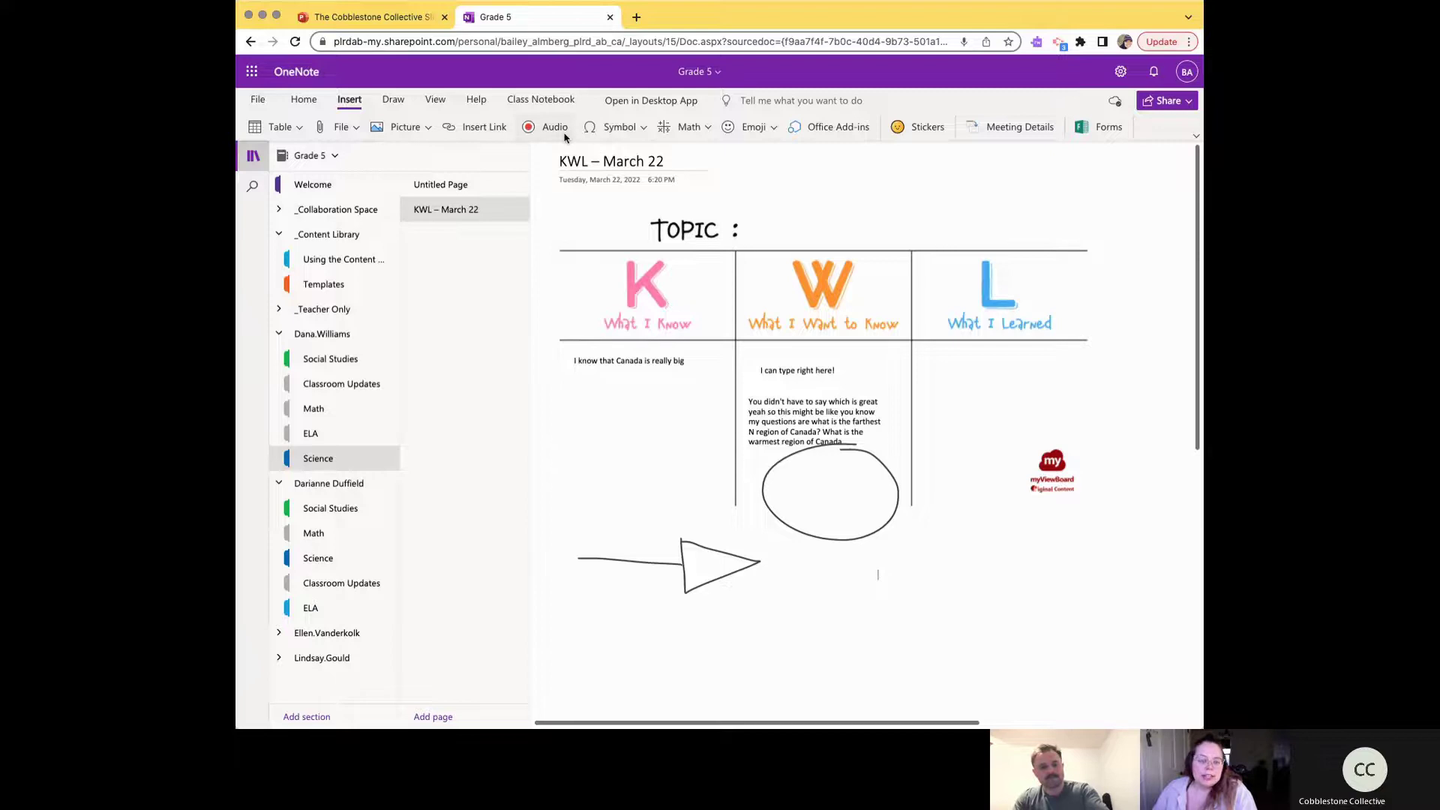
Step: Start an audio recording below the chart and reload the notebook in the browser
{"action": "left_click", "coordinate": [559, 129]}
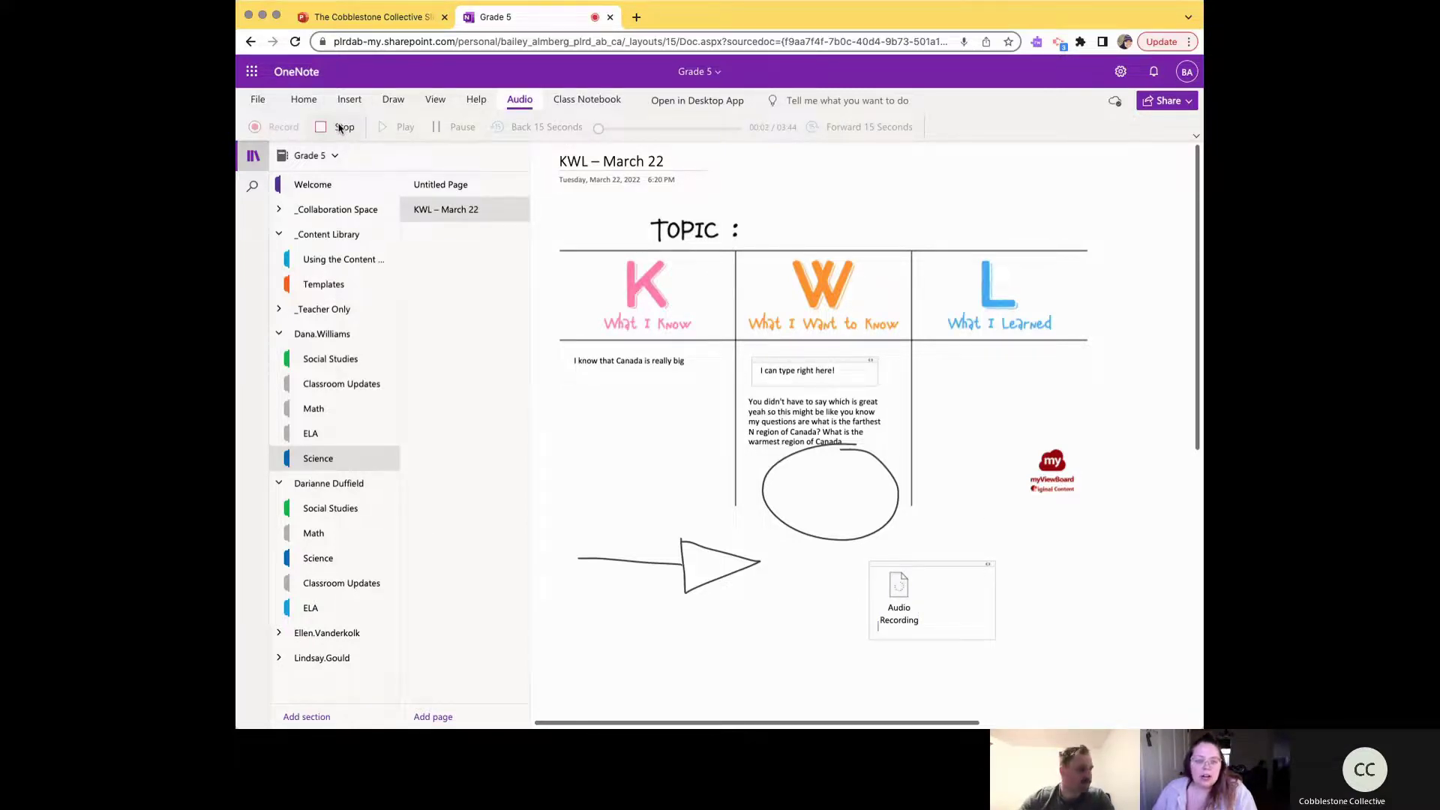
{"action": "scroll", "coordinate": [314, 129], "scroll_direction": "up", "scroll_amount": 5}
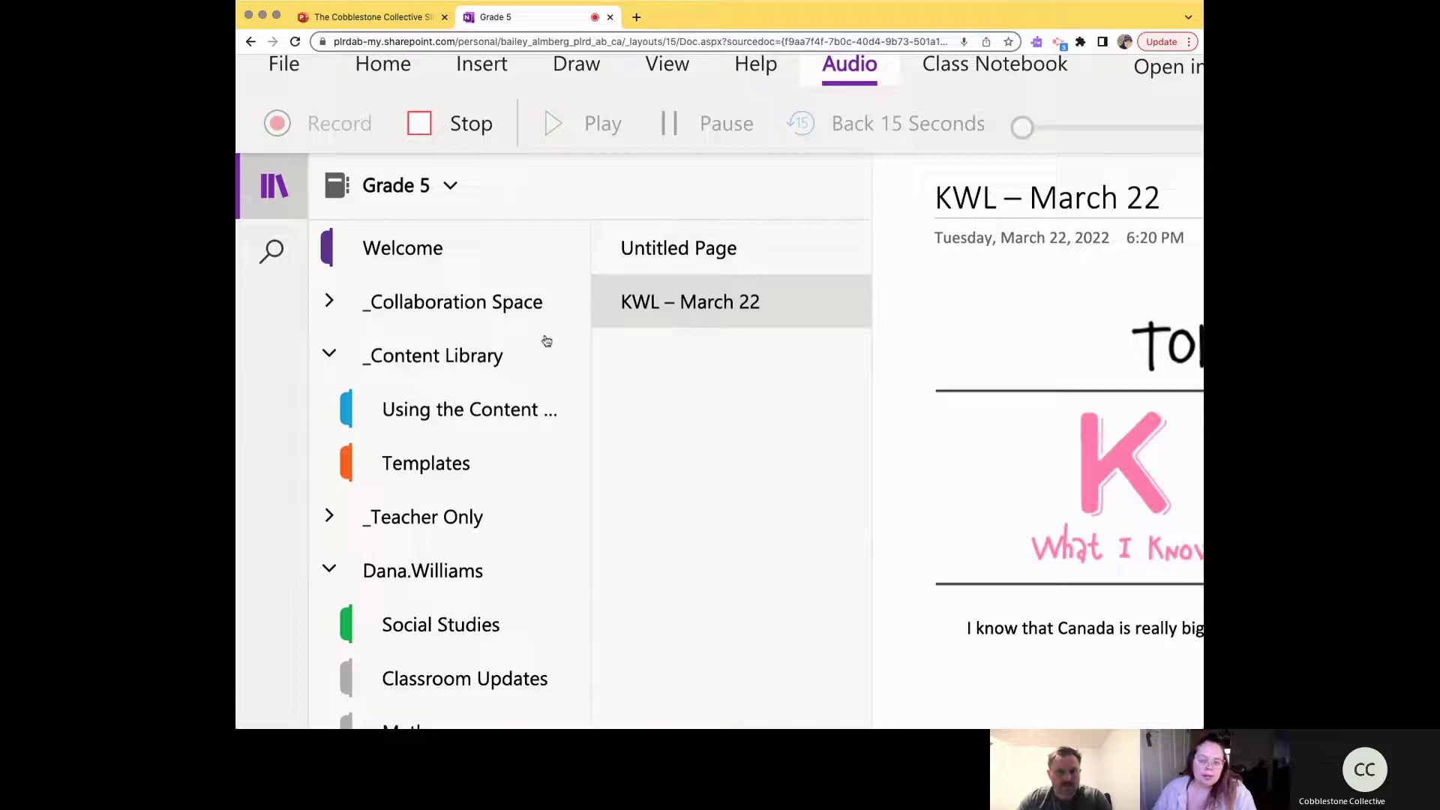
{"action": "left_click", "coordinate": [295, 42]}
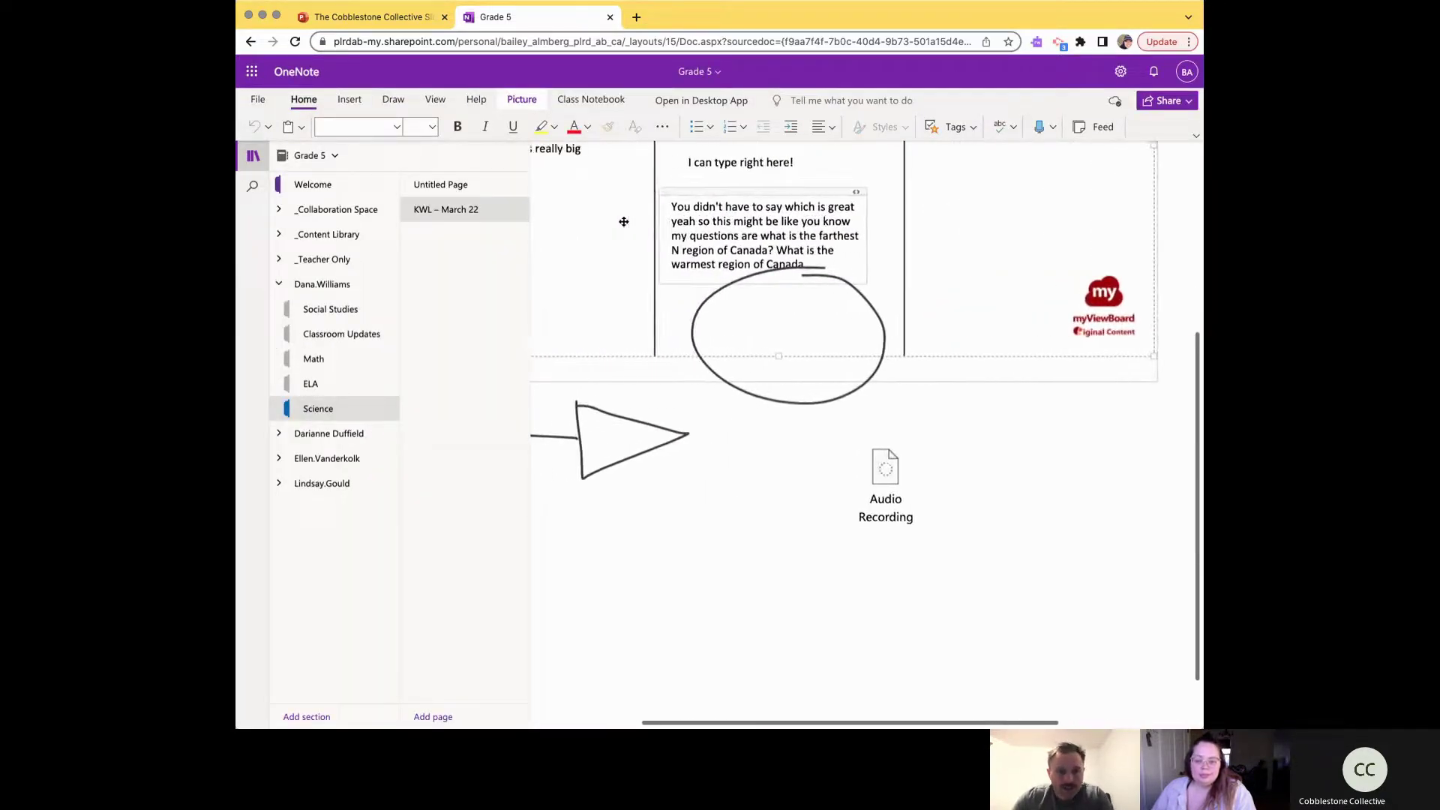
Step: Move the audio recording from below the chart to the space beside the KWL – March 22 page title
{"action": "left_click", "coordinate": [960, 523]}
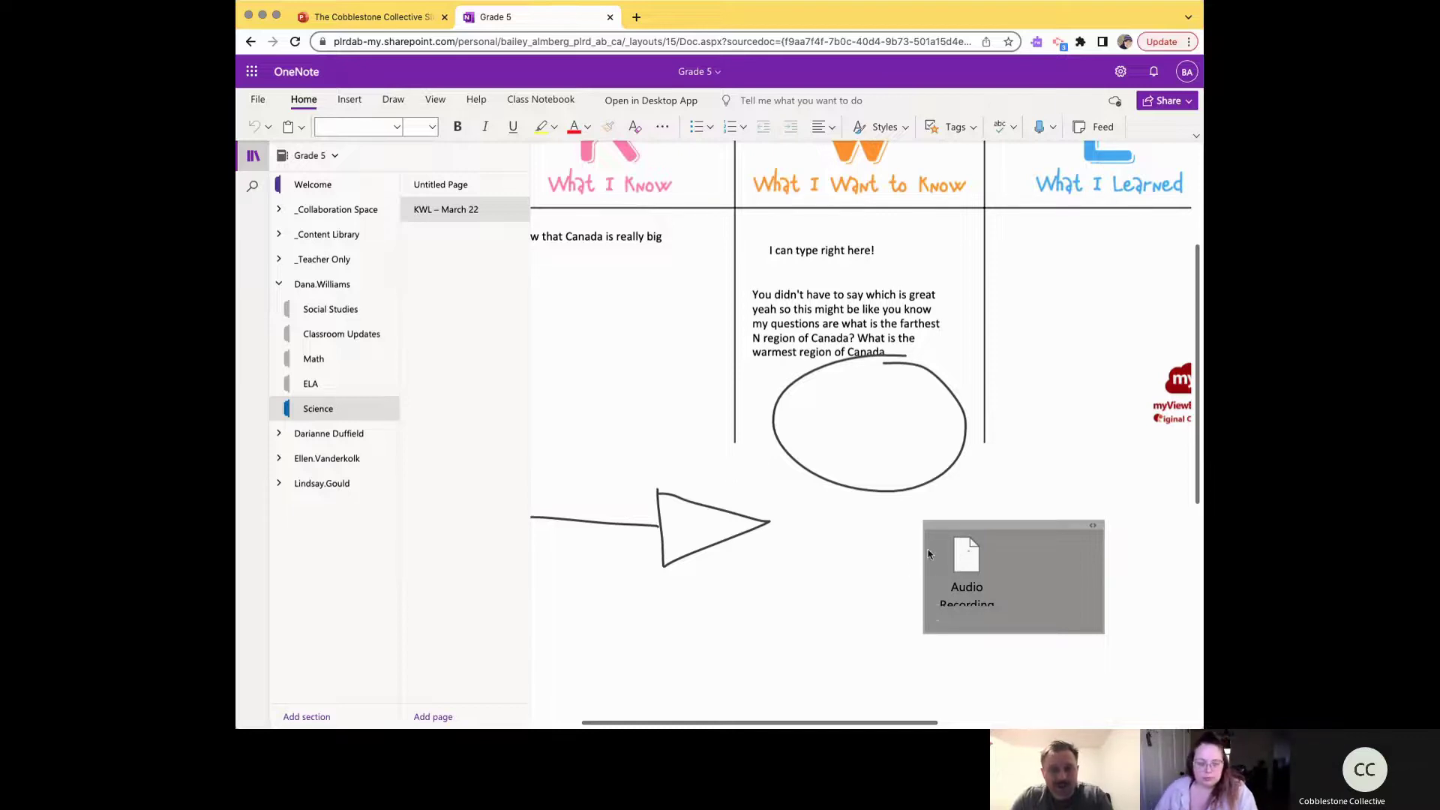
{"action": "left_click_drag", "start_coordinate": [1049, 524], "coordinate": [957, 235]}
{"action": "scroll", "coordinate": [952, 363], "scroll_direction": "up", "scroll_amount": 5}
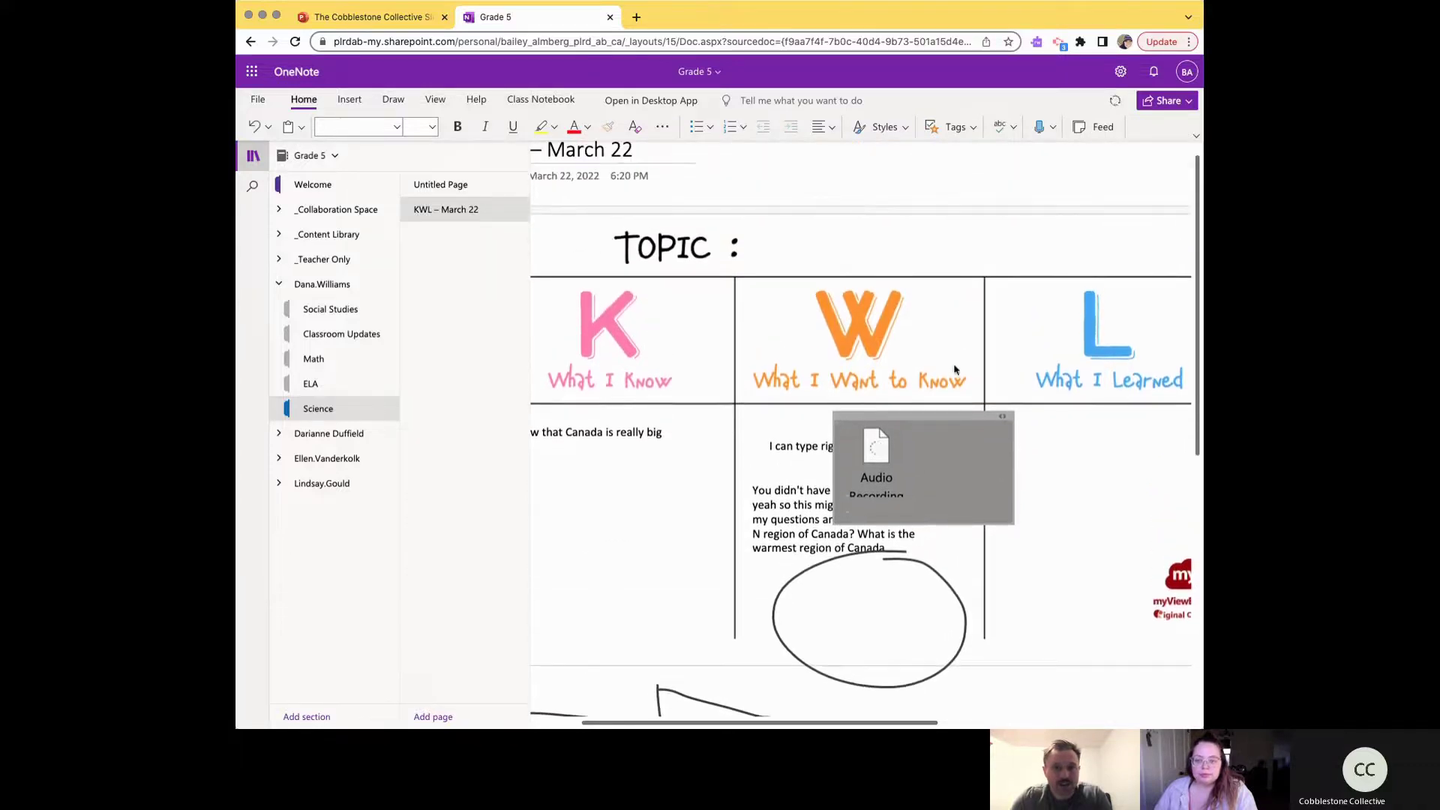
{"action": "left_click_drag", "start_coordinate": [938, 429], "coordinate": [862, 133]}
{"action": "left_click", "coordinate": [780, 191]}
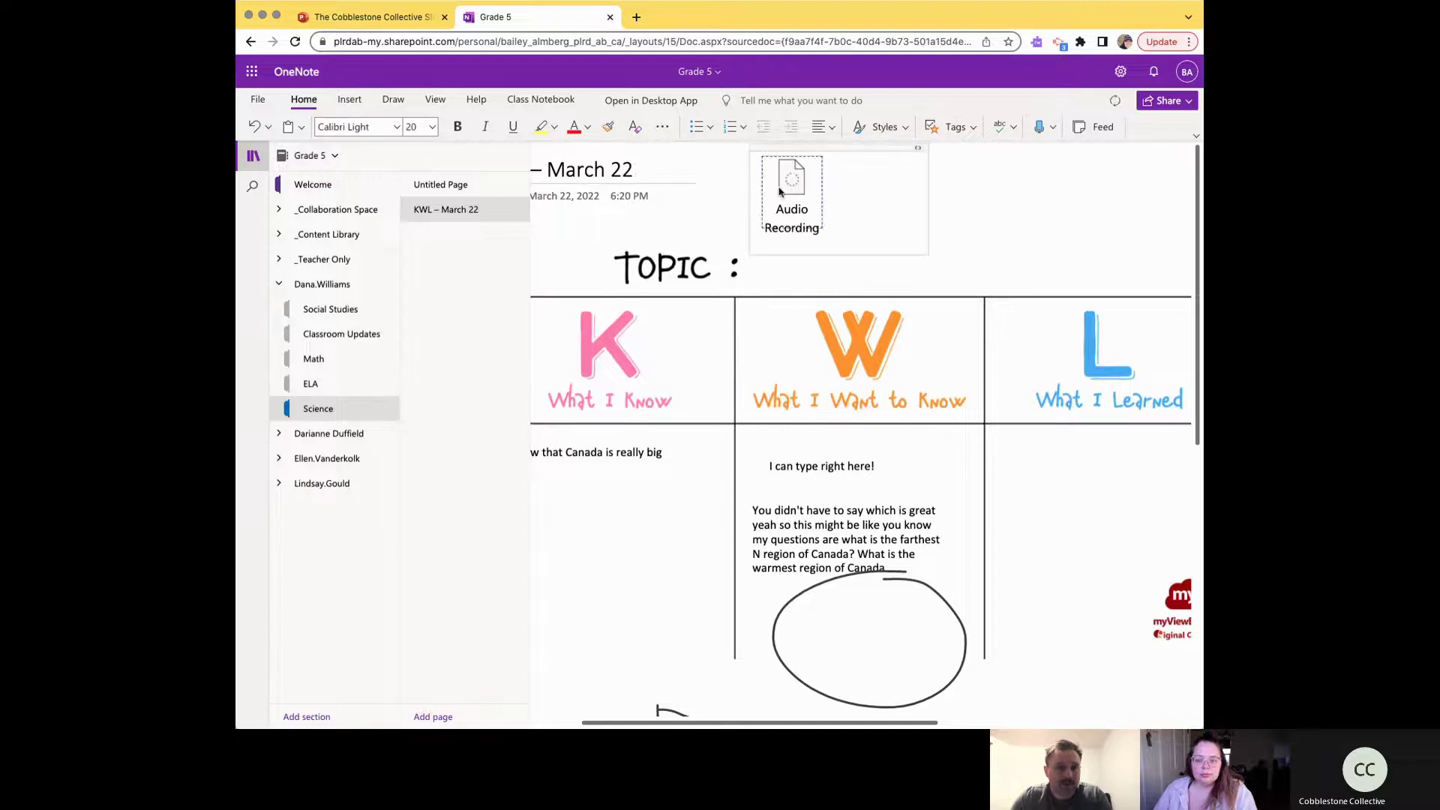
{"action": "scroll", "coordinate": [773, 192], "scroll_direction": "left", "scroll_amount": 2}
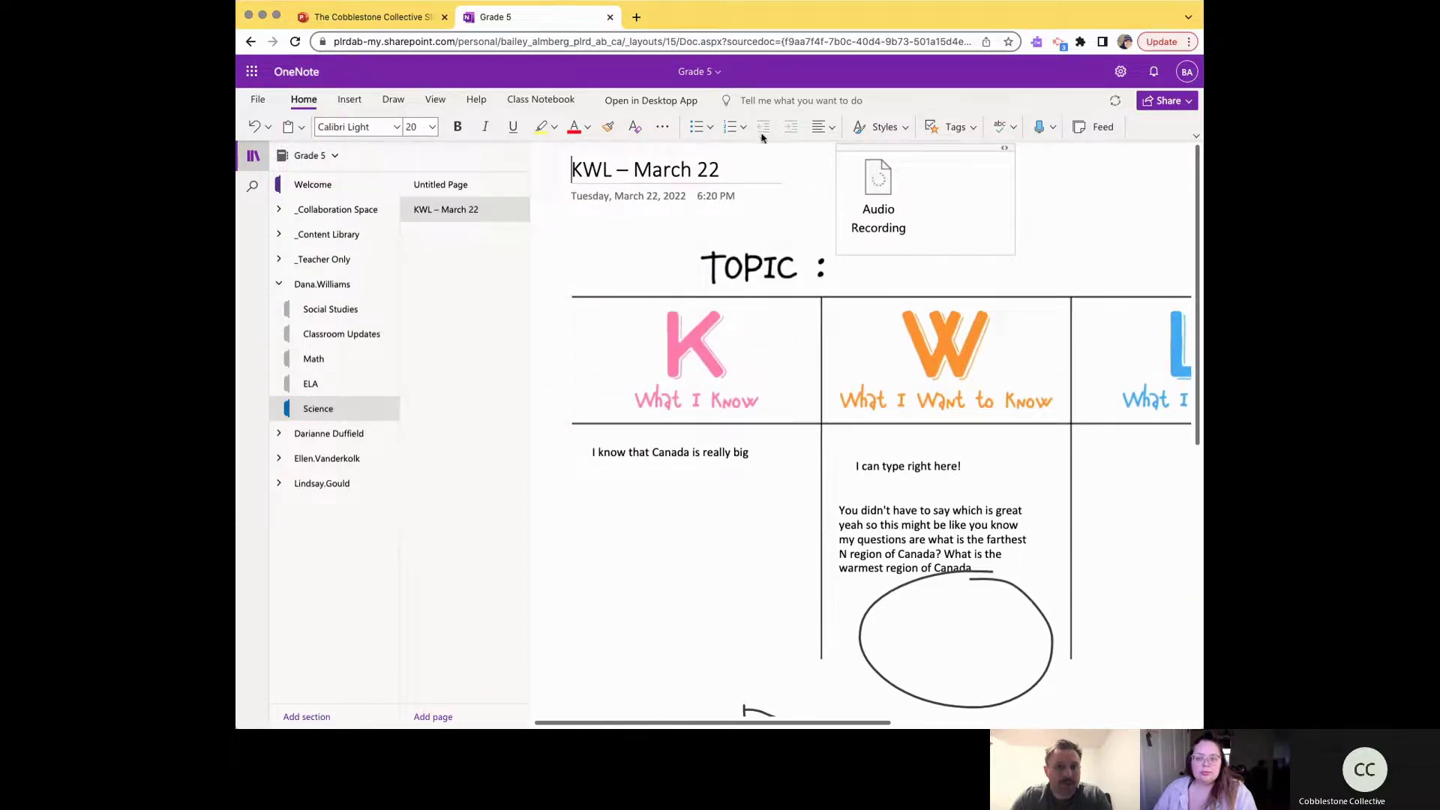
Step: Delete the audio recording beside the page title
{"action": "left_click", "coordinate": [350, 99]}
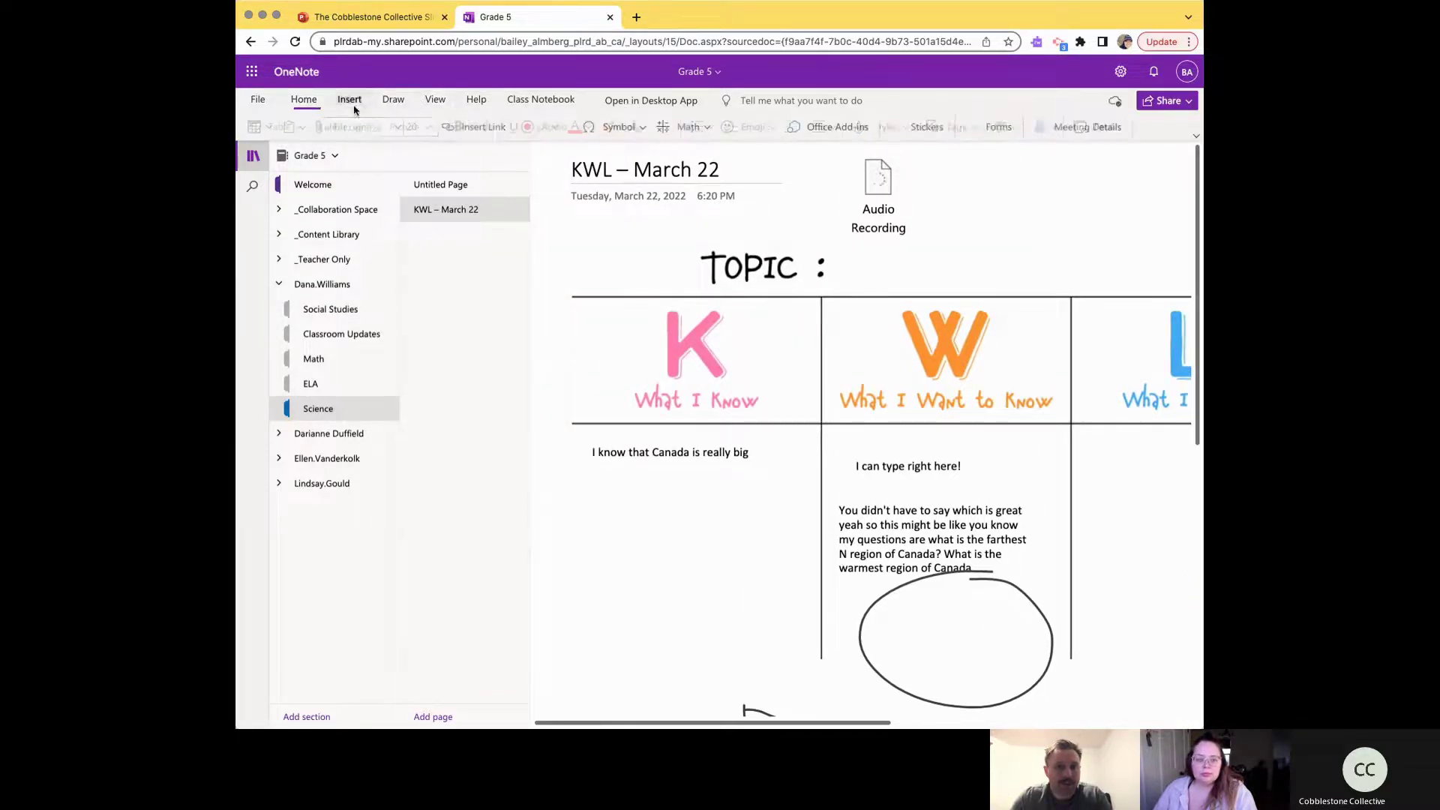
{"action": "left_click", "coordinate": [843, 149]}
{"action": "key", "text": "BackSpace"}
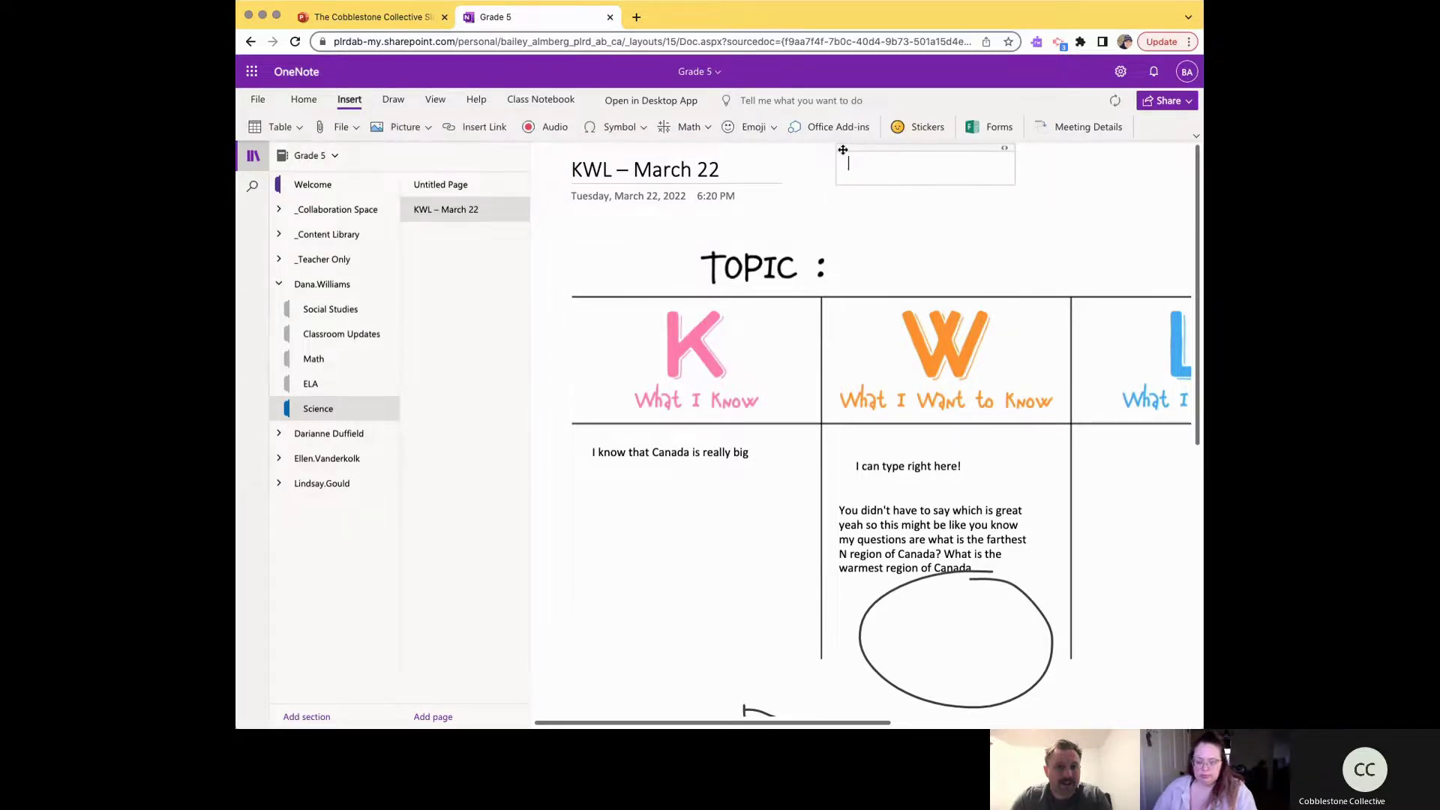
Step: Record an audio clip in the space below the page date and move it into the What I Learned column
{"action": "left_click", "coordinate": [614, 224]}
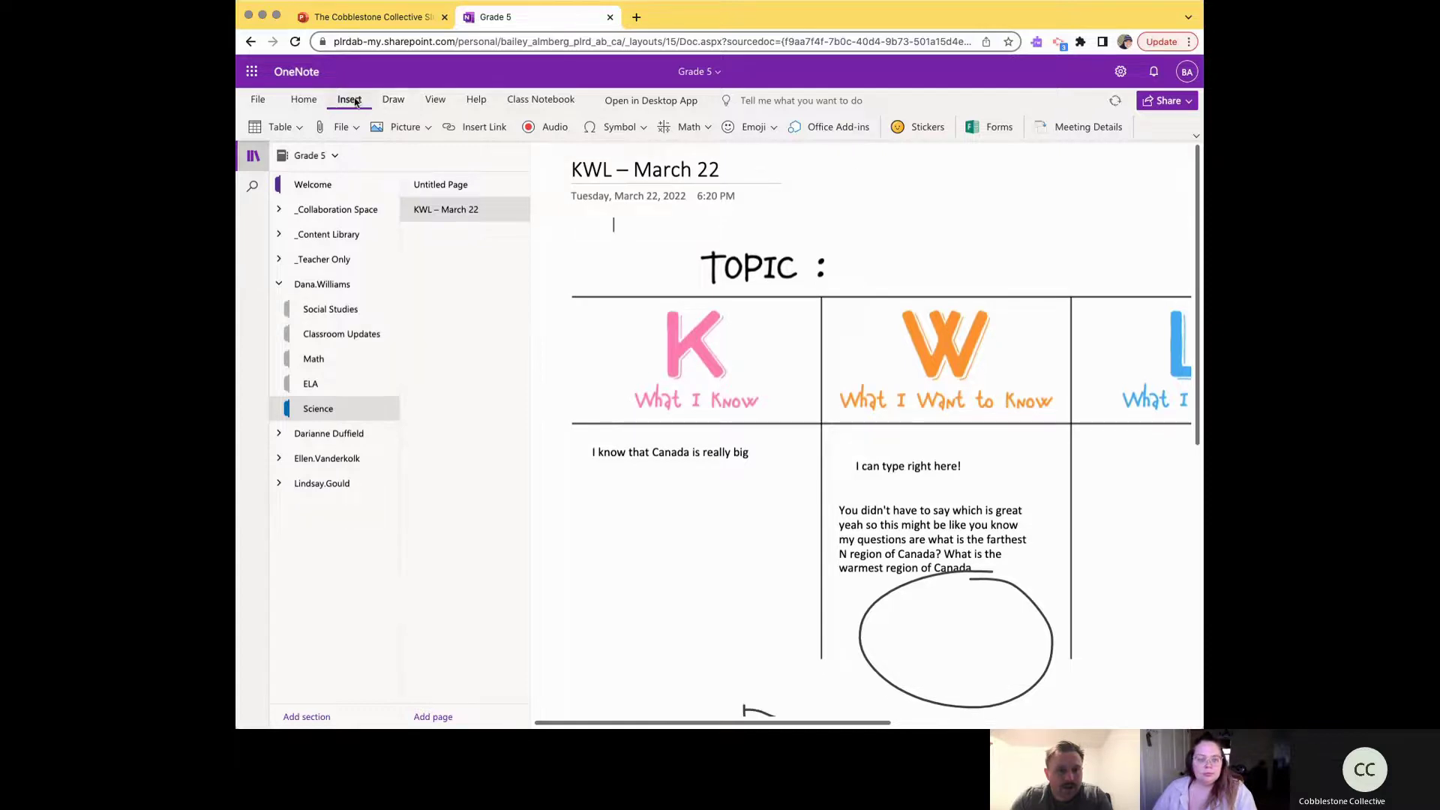
{"action": "left_click", "coordinate": [555, 128]}
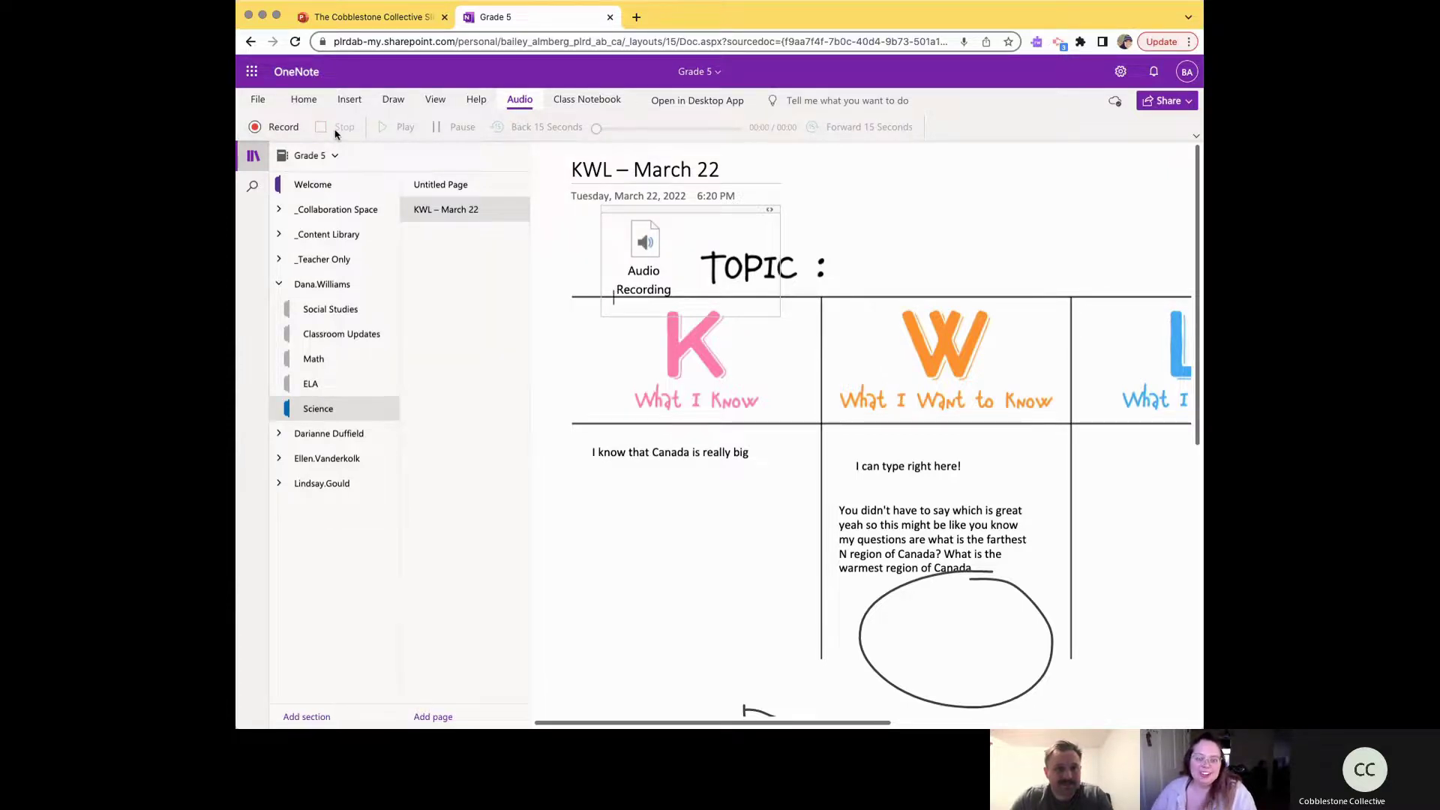
{"action": "scroll", "coordinate": [775, 428], "scroll_direction": "right", "scroll_amount": 1}
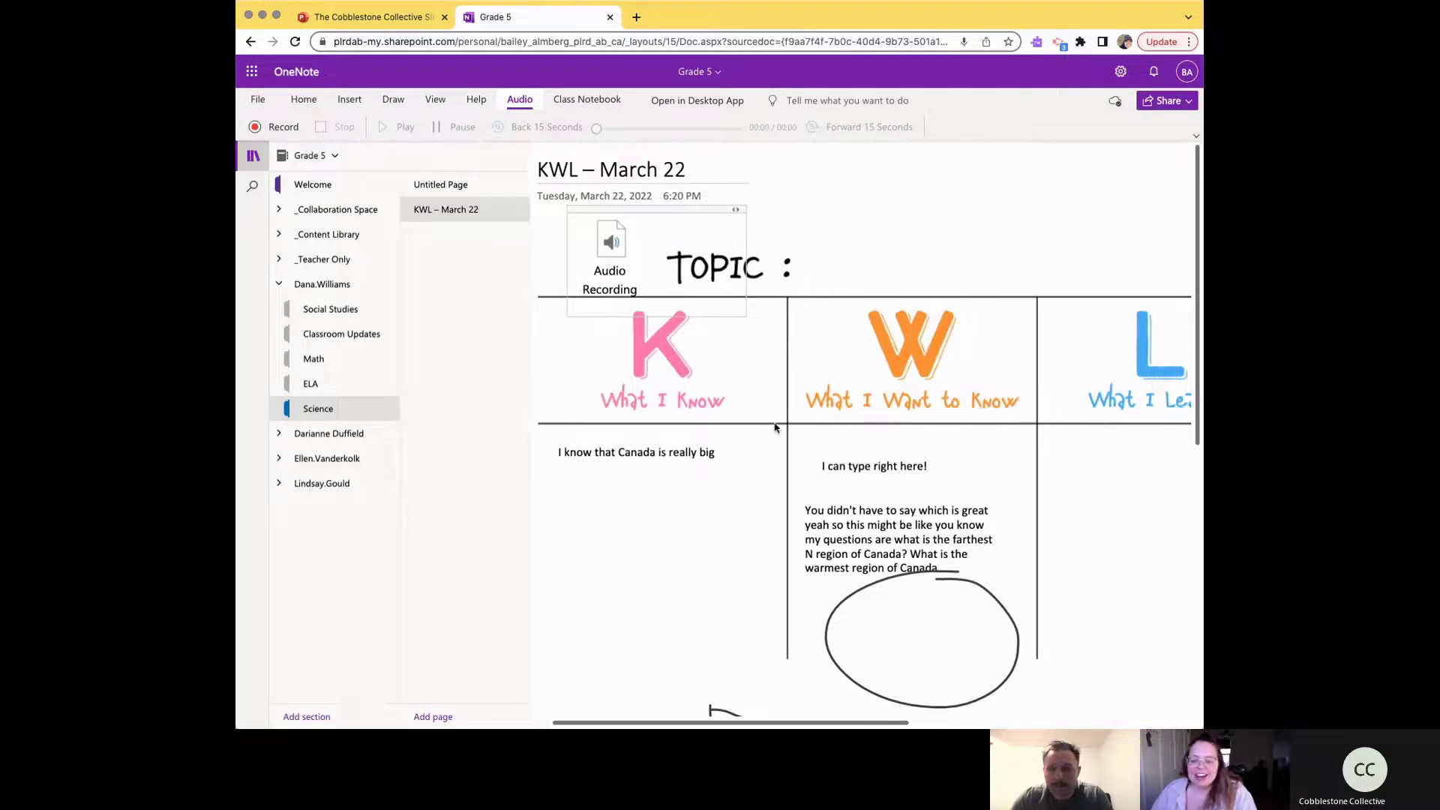
{"action": "scroll", "coordinate": [775, 428], "scroll_direction": "right", "scroll_amount": 3}
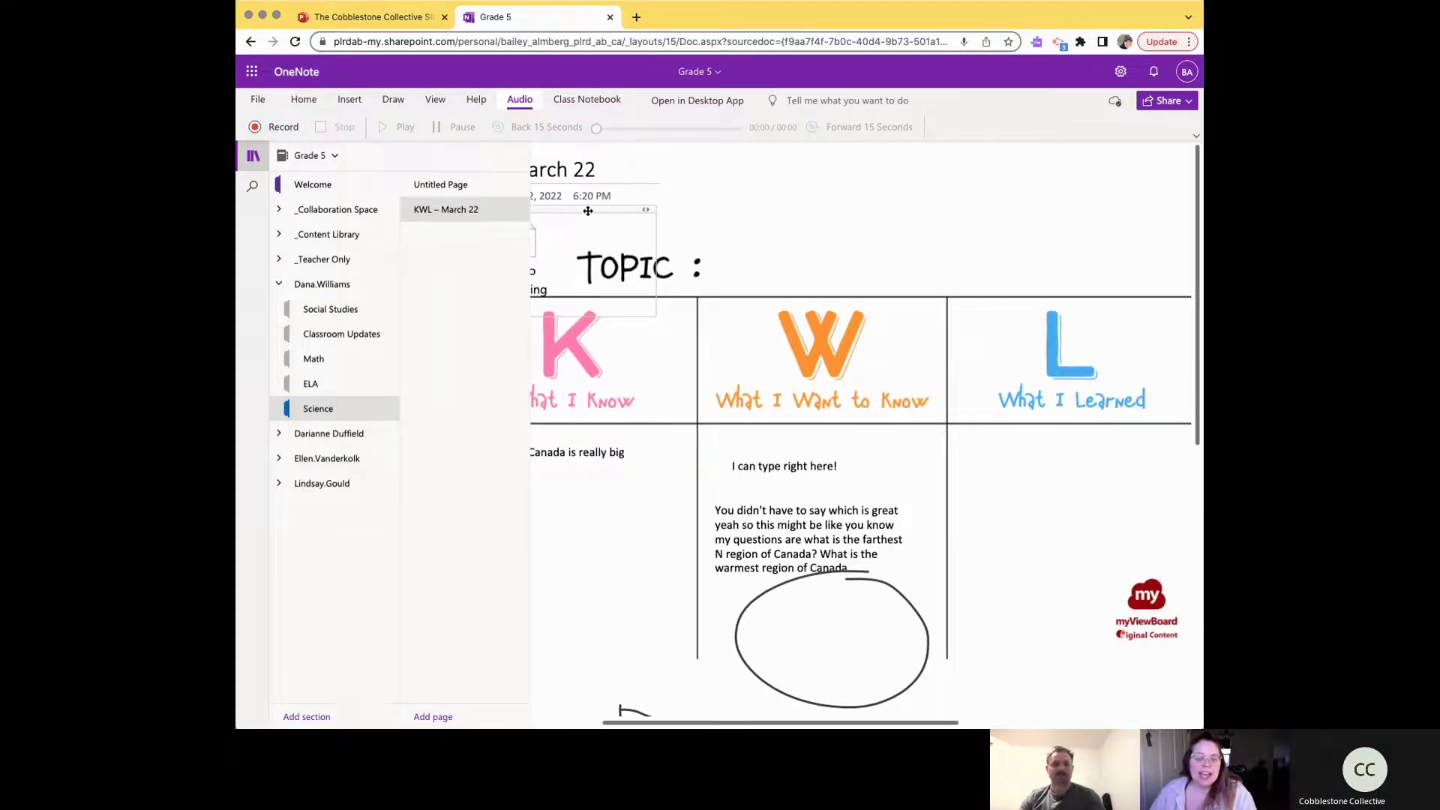
{"action": "left_click_drag", "start_coordinate": [588, 211], "coordinate": [1080, 441]}
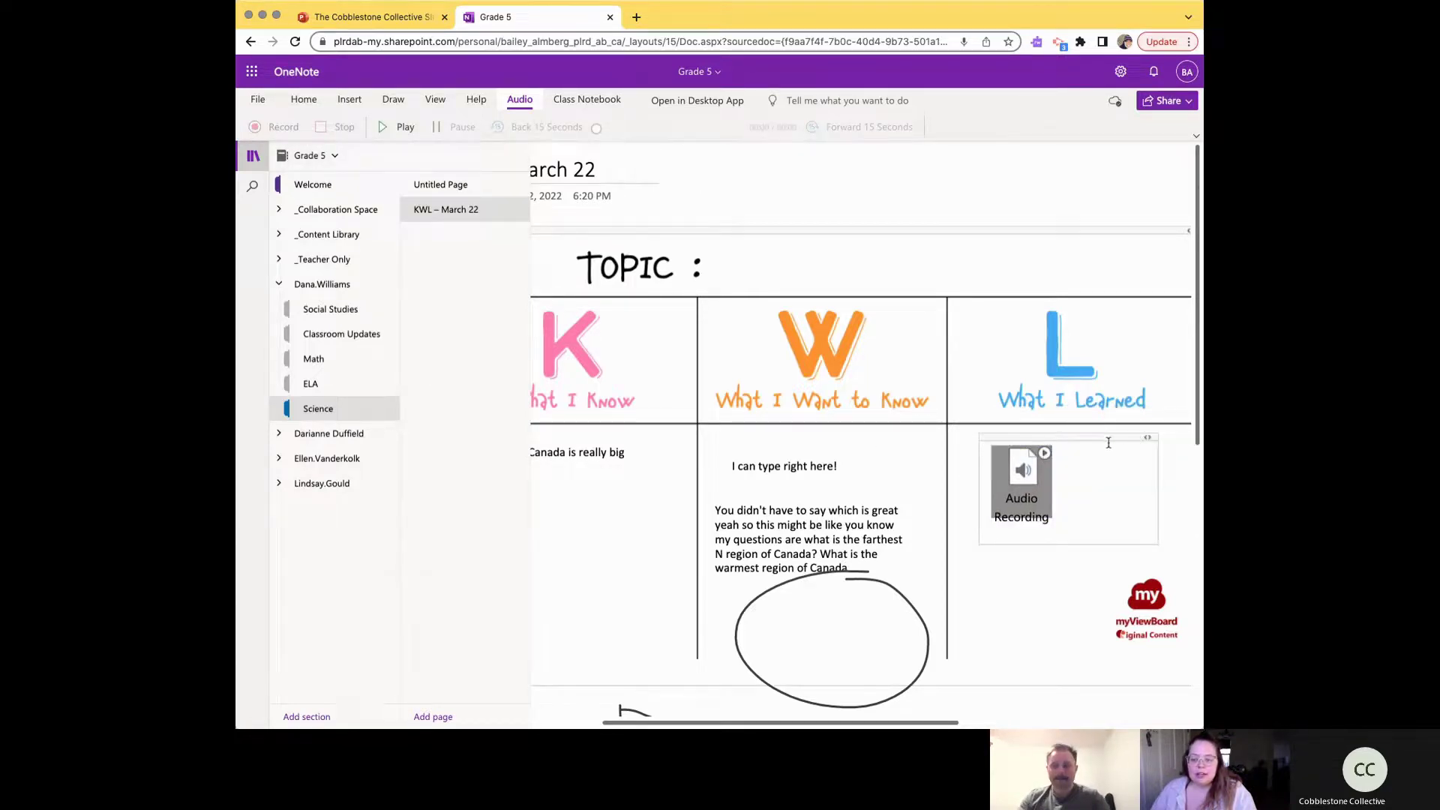
Step: Insert another audio recording in the empty space above the What I Learned heading and stop it
{"action": "left_click", "coordinate": [1048, 588]}
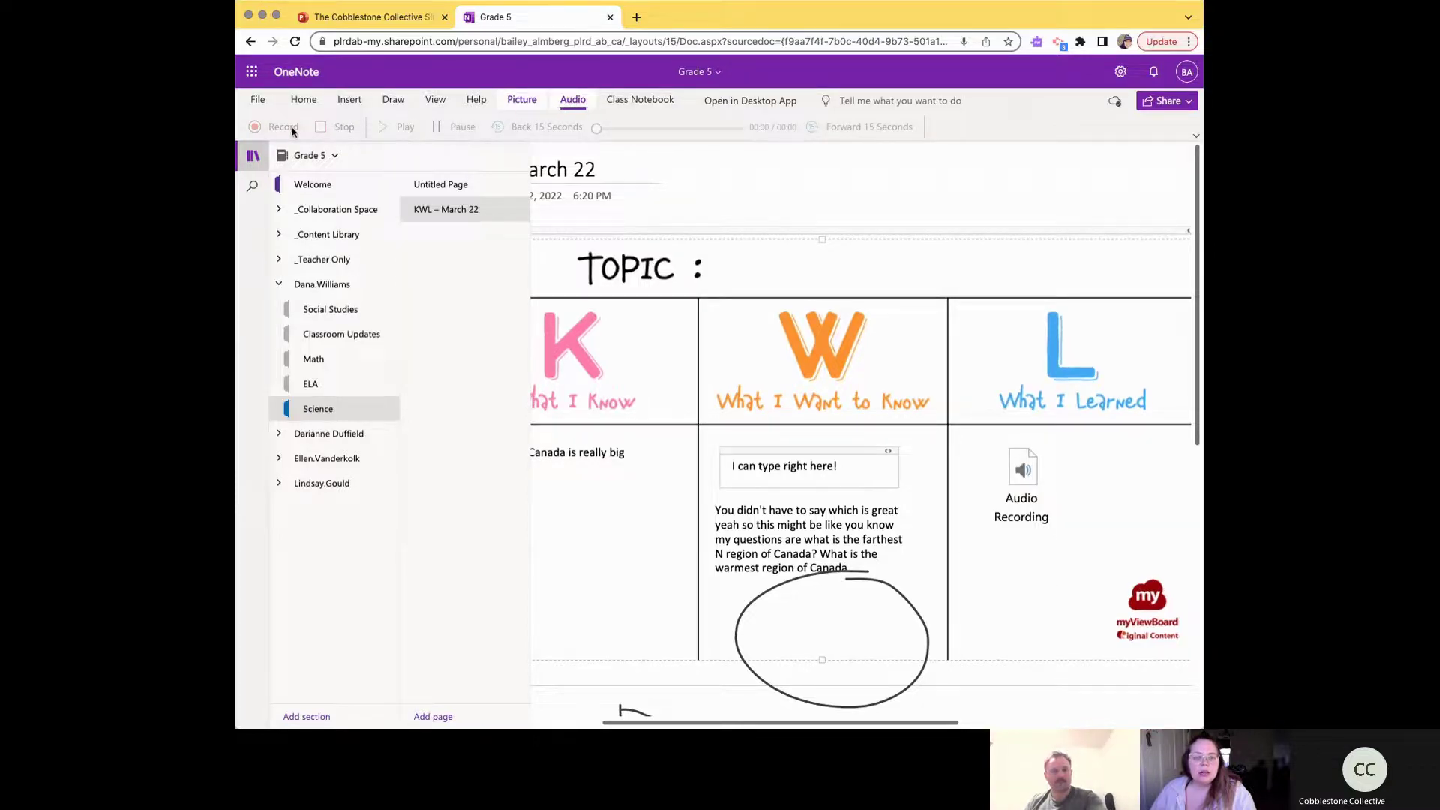
{"action": "left_click", "coordinate": [348, 100]}
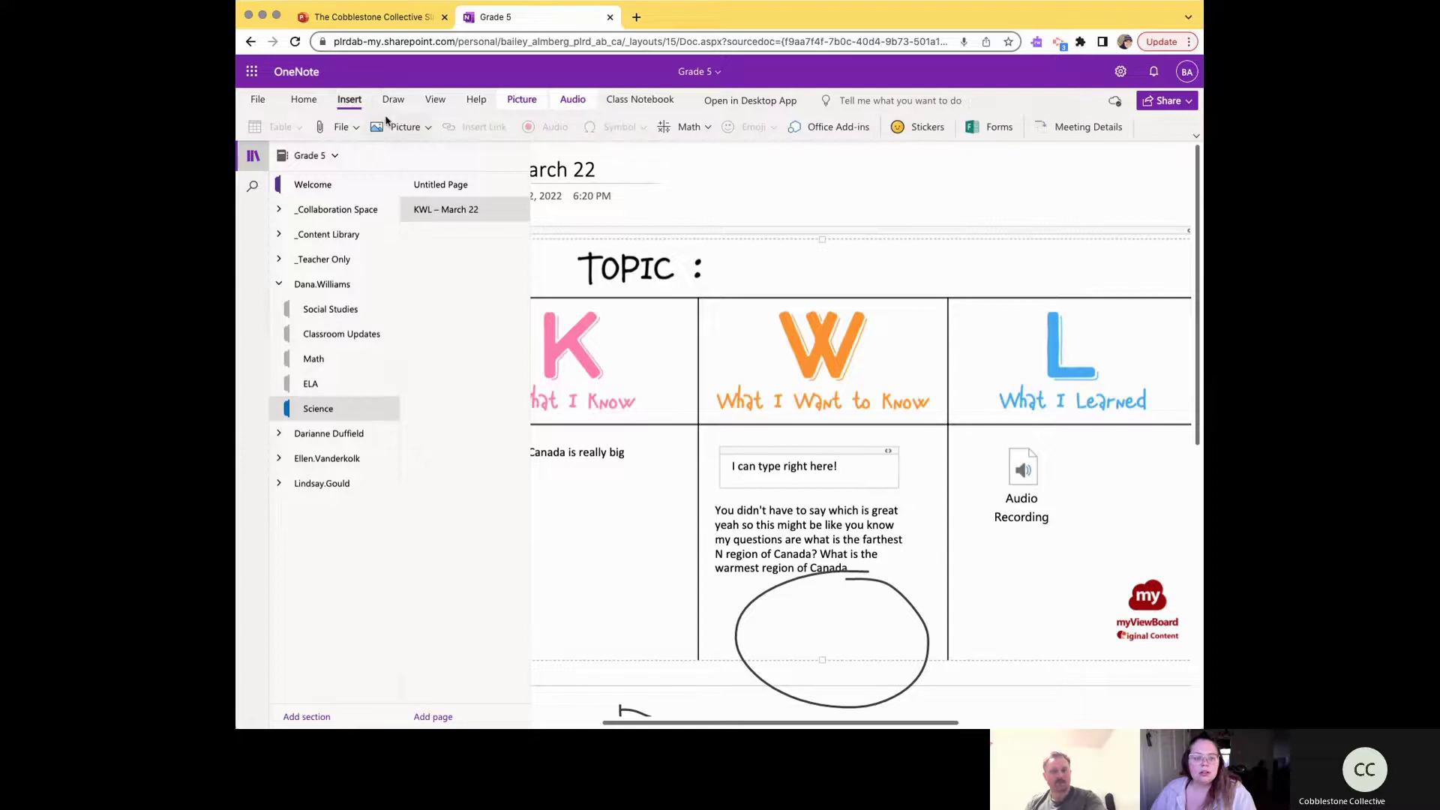
{"action": "left_click", "coordinate": [1021, 208]}
{"action": "left_click", "coordinate": [526, 127]}
{"action": "left_click", "coordinate": [339, 127]}
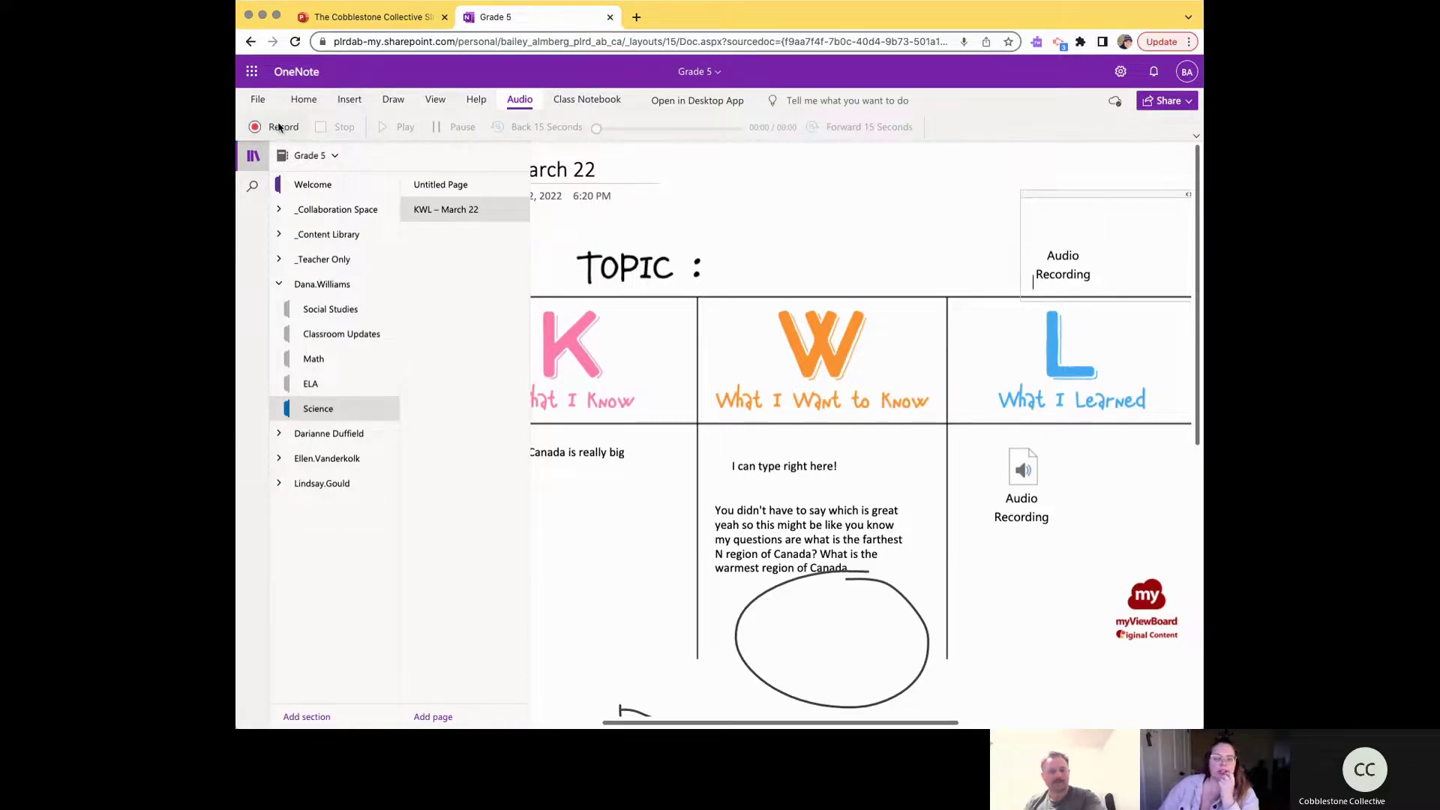
Step: Record a further clip of about 12 seconds beneath it and move both recordings into the What I Learned column
{"action": "left_click", "coordinate": [279, 128]}
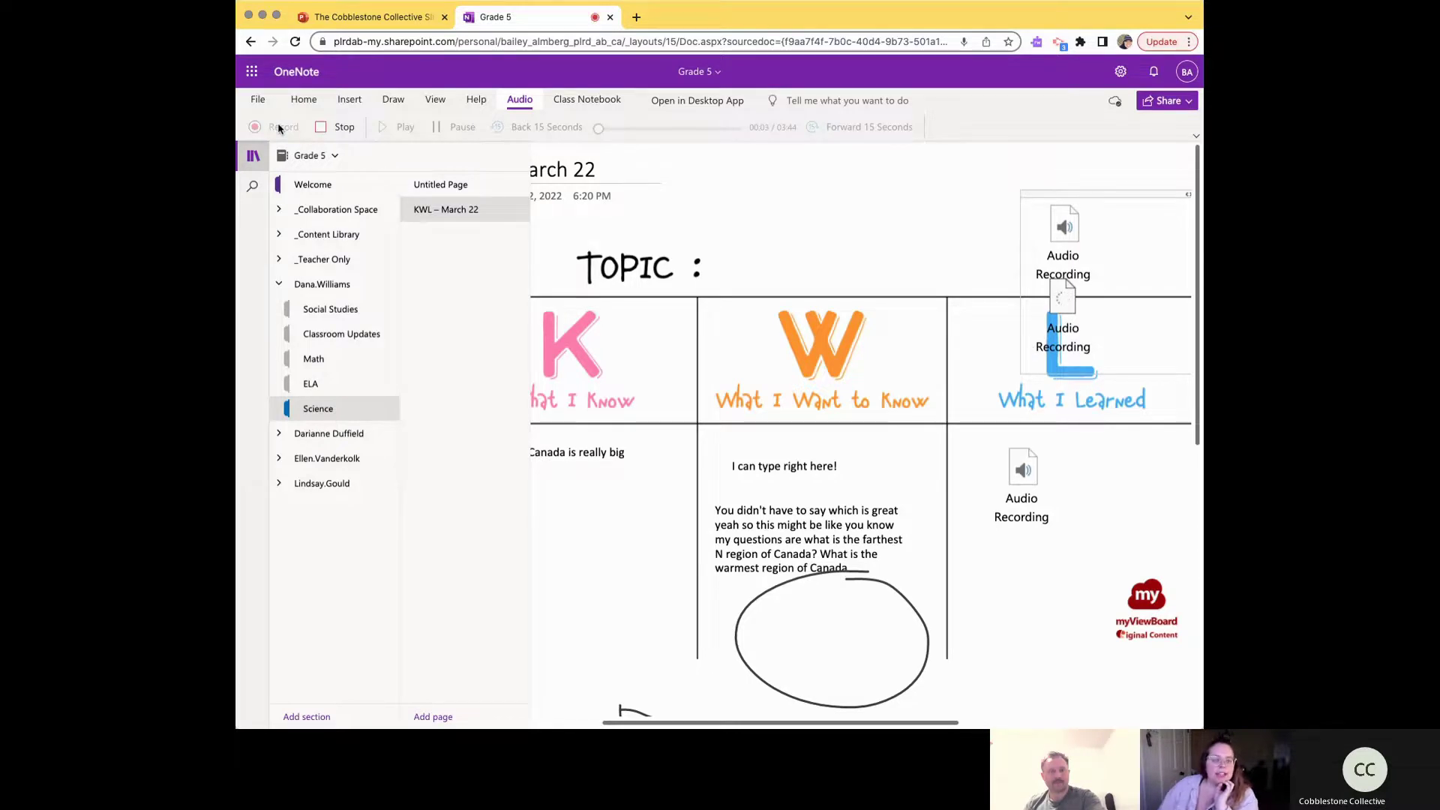
{"action": "left_click", "coordinate": [337, 128]}
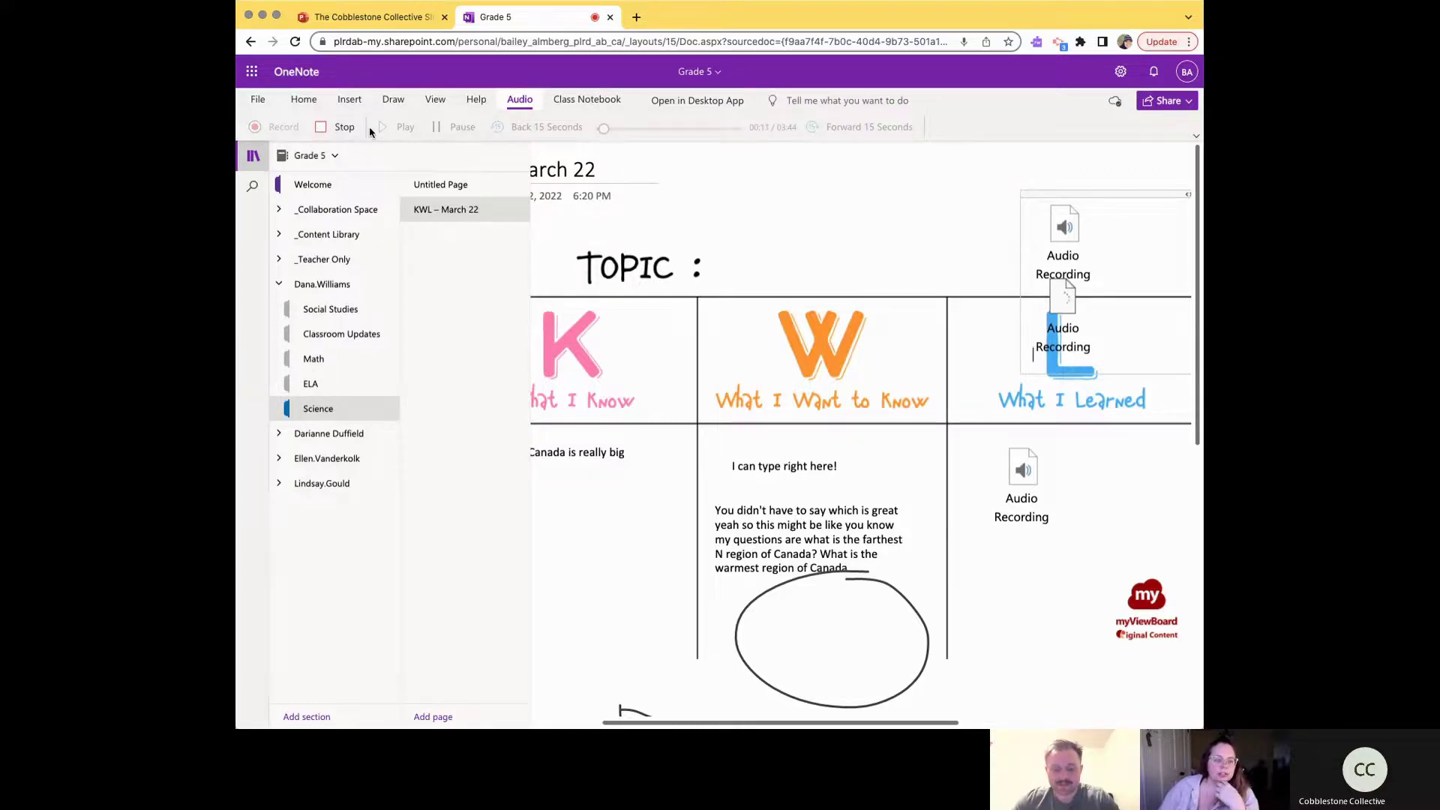
{"action": "left_click", "coordinate": [330, 129]}
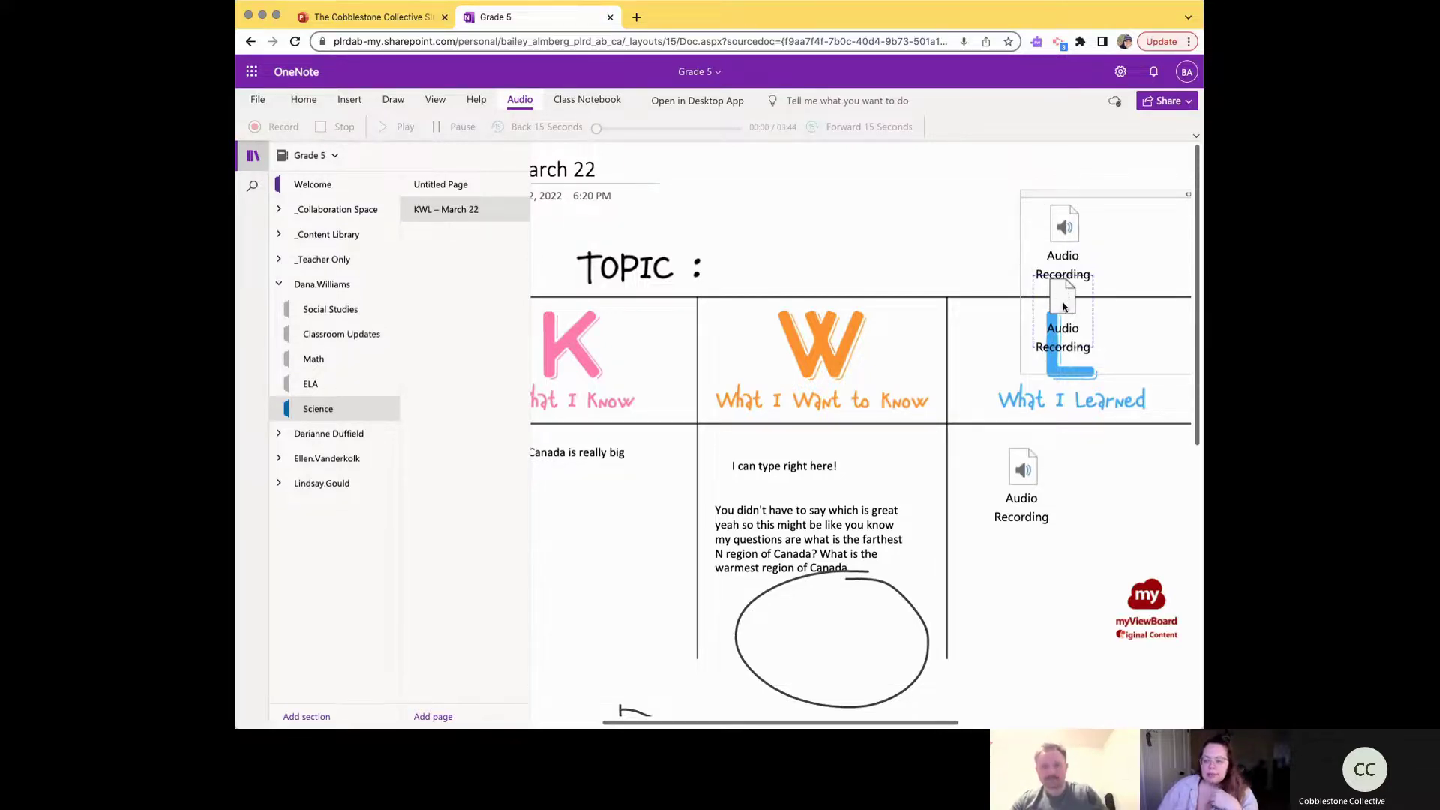
{"action": "mouse_move", "coordinate": [1083, 200]}
{"action": "left_mouse_down"}
{"action": "mouse_move", "coordinate": [1019, 552]}
{"action": "mouse_move", "coordinate": [1051, 527]}
{"action": "left_mouse_up"}
Step: Play back the 12-second recording in the What I Learned column, decline downloading the file, and pause the playback
{"action": "left_click", "coordinate": [1050, 528]}
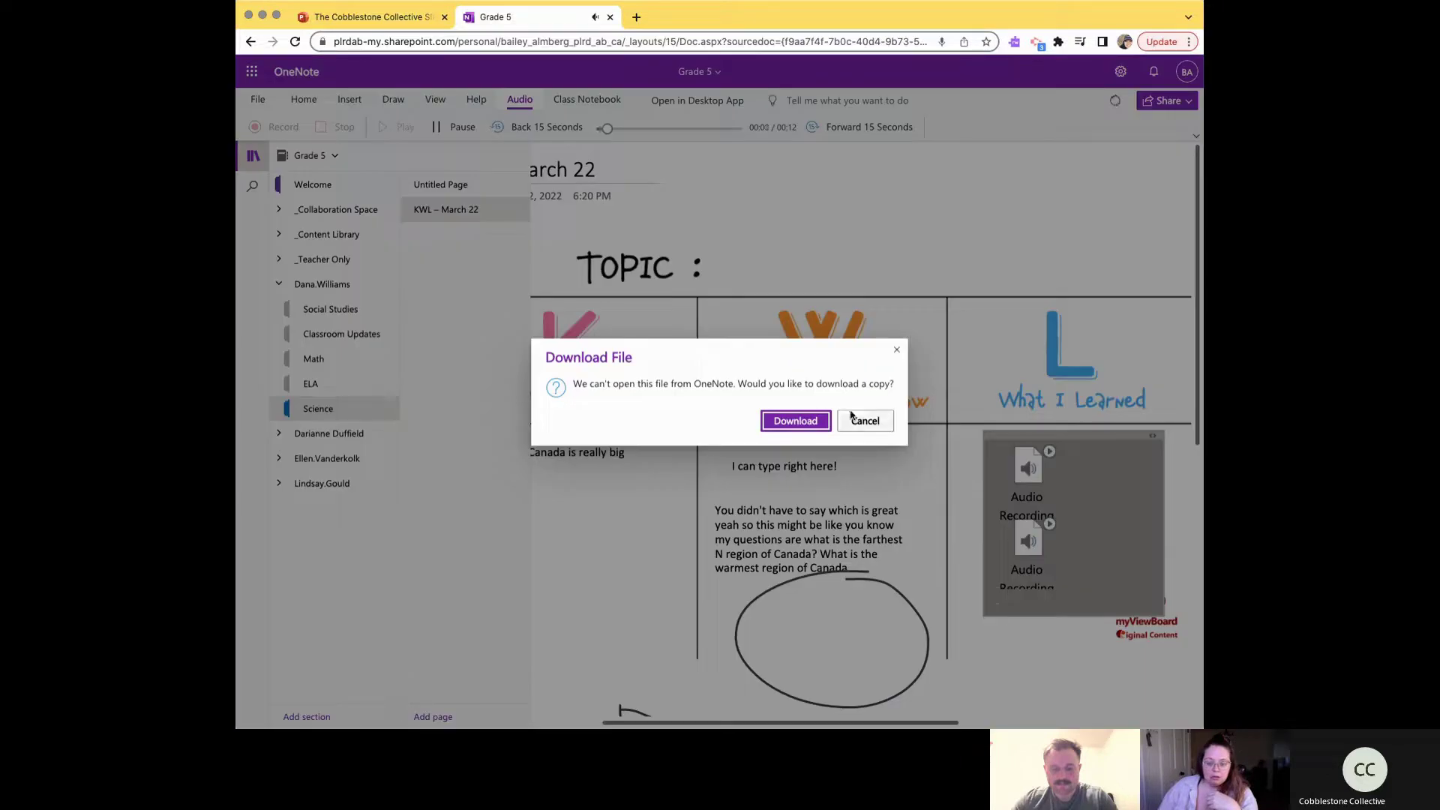
{"action": "left_click", "coordinate": [864, 423]}
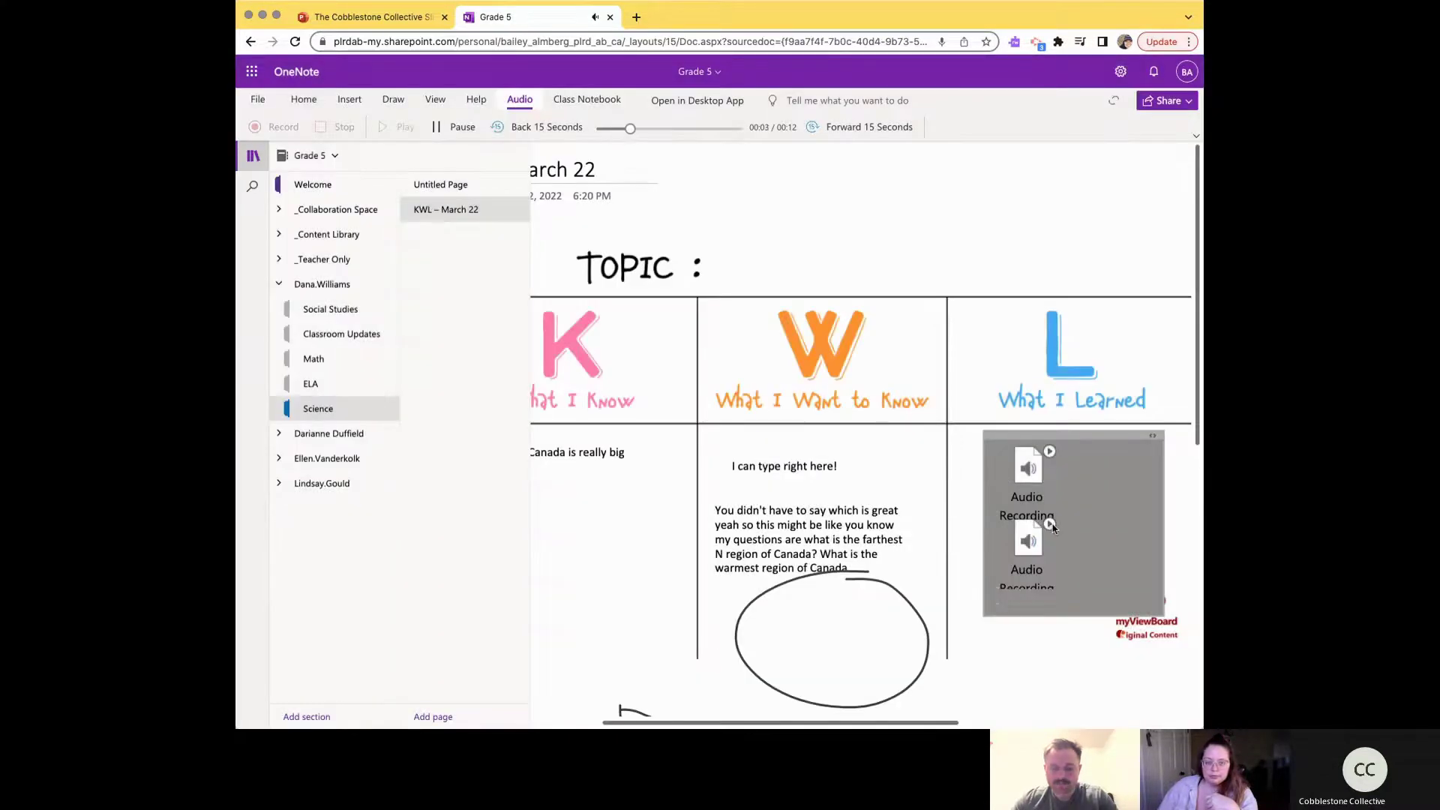
{"action": "scroll", "coordinate": [458, 132], "scroll_direction": "up", "scroll_amount": 3}
{"action": "left_click", "coordinate": [459, 128]}
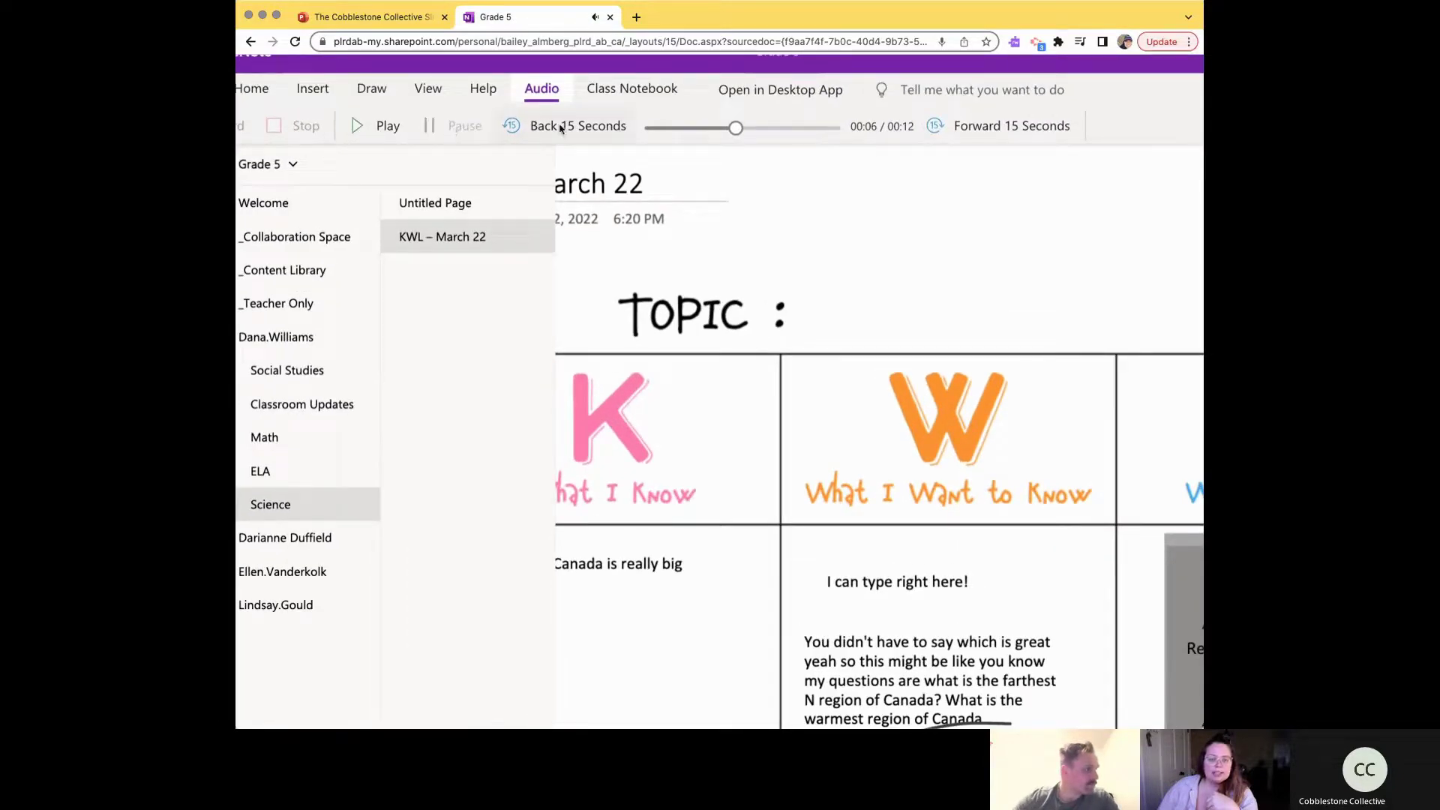
{"action": "scroll", "coordinate": [570, 126], "scroll_direction": "down", "scroll_amount": 3}
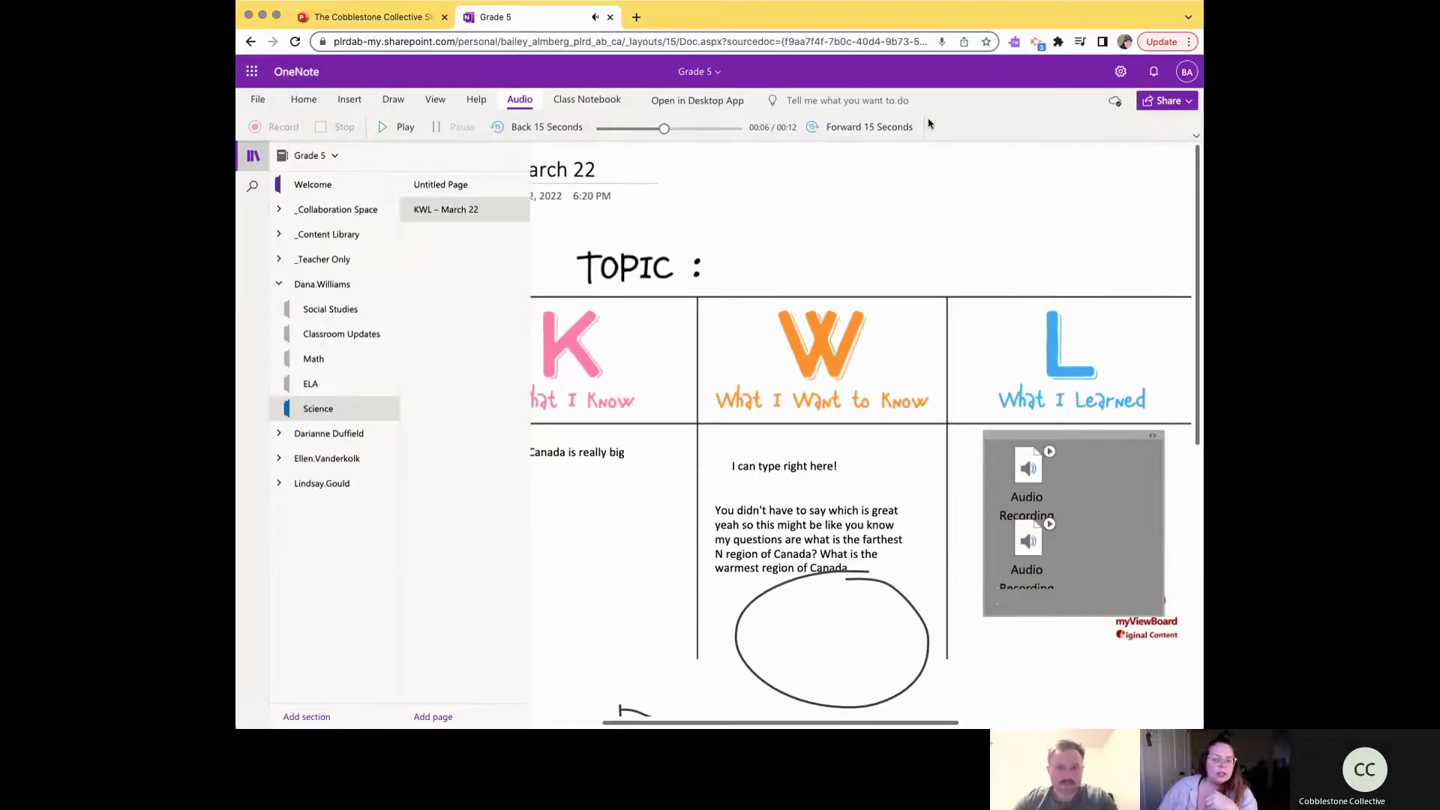
{"action": "left_click", "coordinate": [930, 218]}
{"action": "scroll", "coordinate": [929, 218], "scroll_direction": "down", "scroll_amount": 5}
{"action": "scroll", "coordinate": [547, 252], "scroll_direction": "up", "scroll_amount": 5}
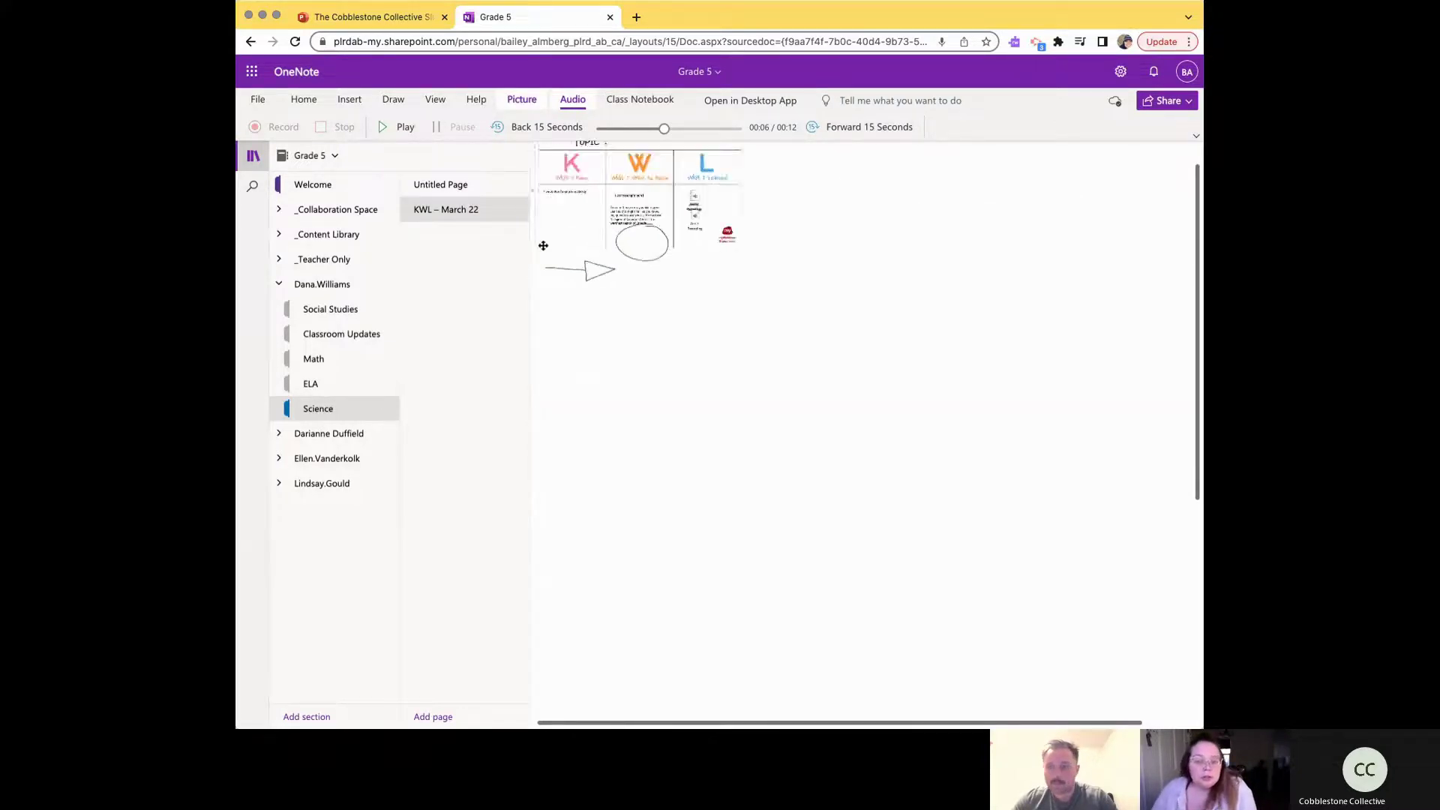
{"action": "scroll", "coordinate": [776, 193], "scroll_direction": "down", "scroll_amount": 2}
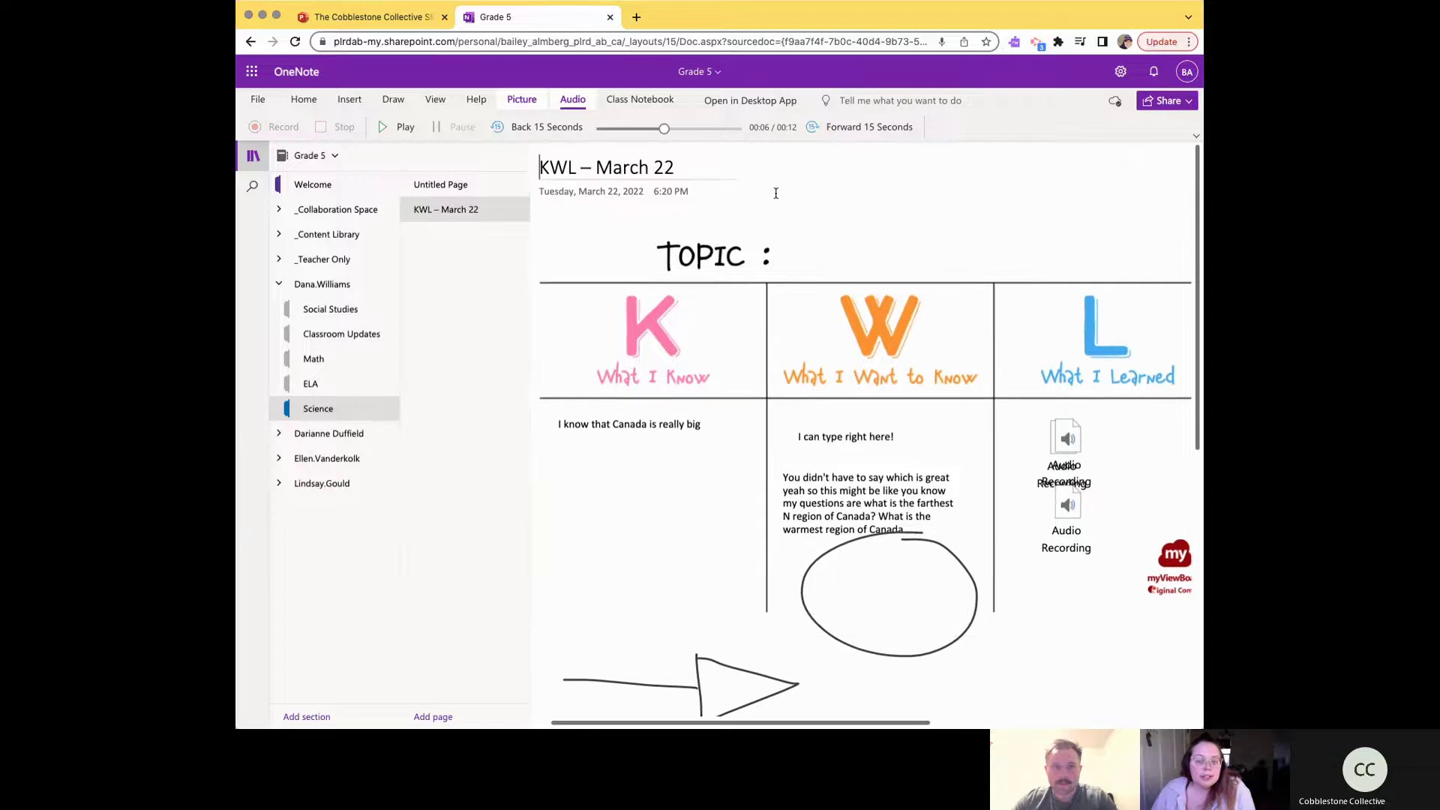
{"action": "scroll", "coordinate": [777, 194], "scroll_direction": "down", "scroll_amount": 3}
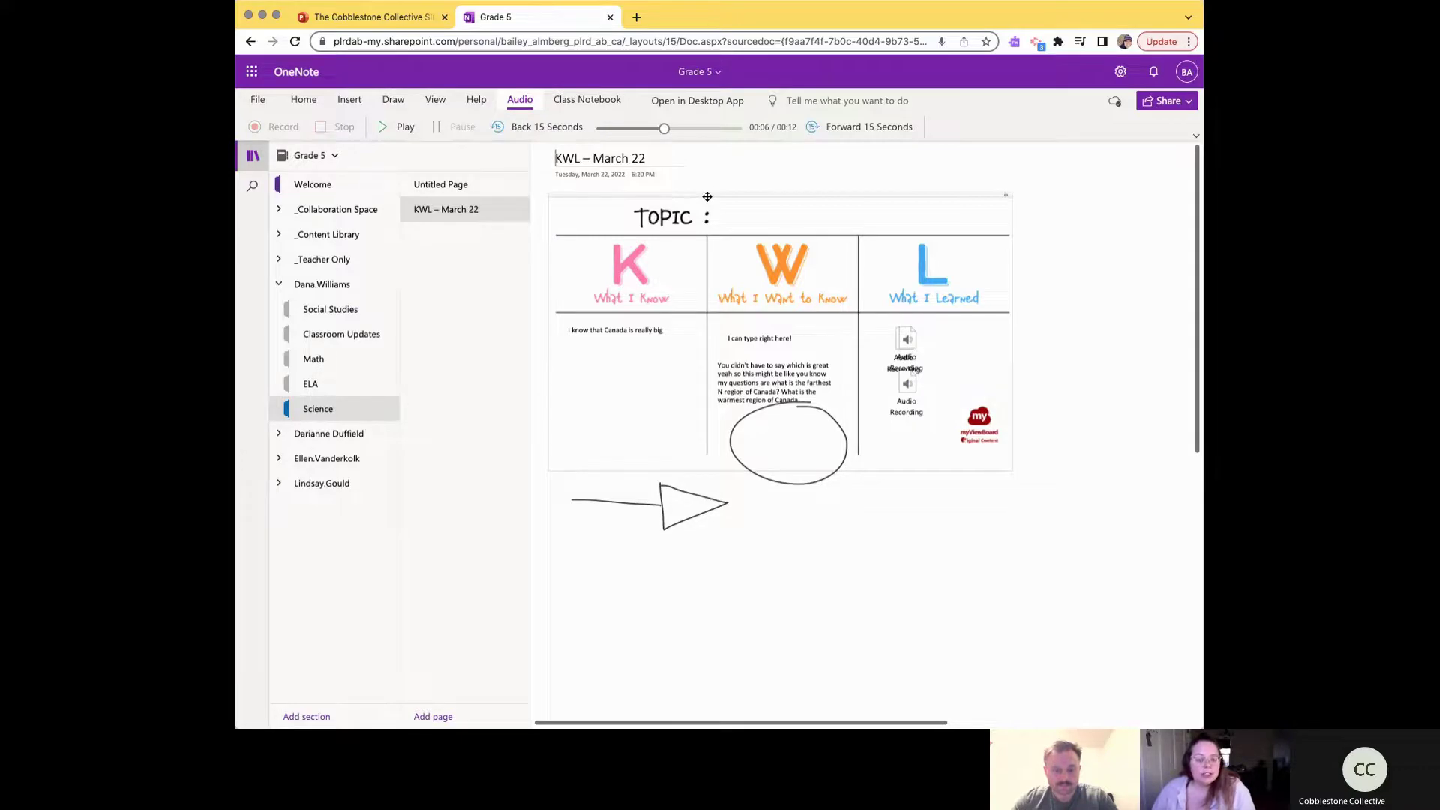
Step: Open the sticker collection, look at the available emojis, and display the SEL sticker set
{"action": "left_click", "coordinate": [349, 99]}
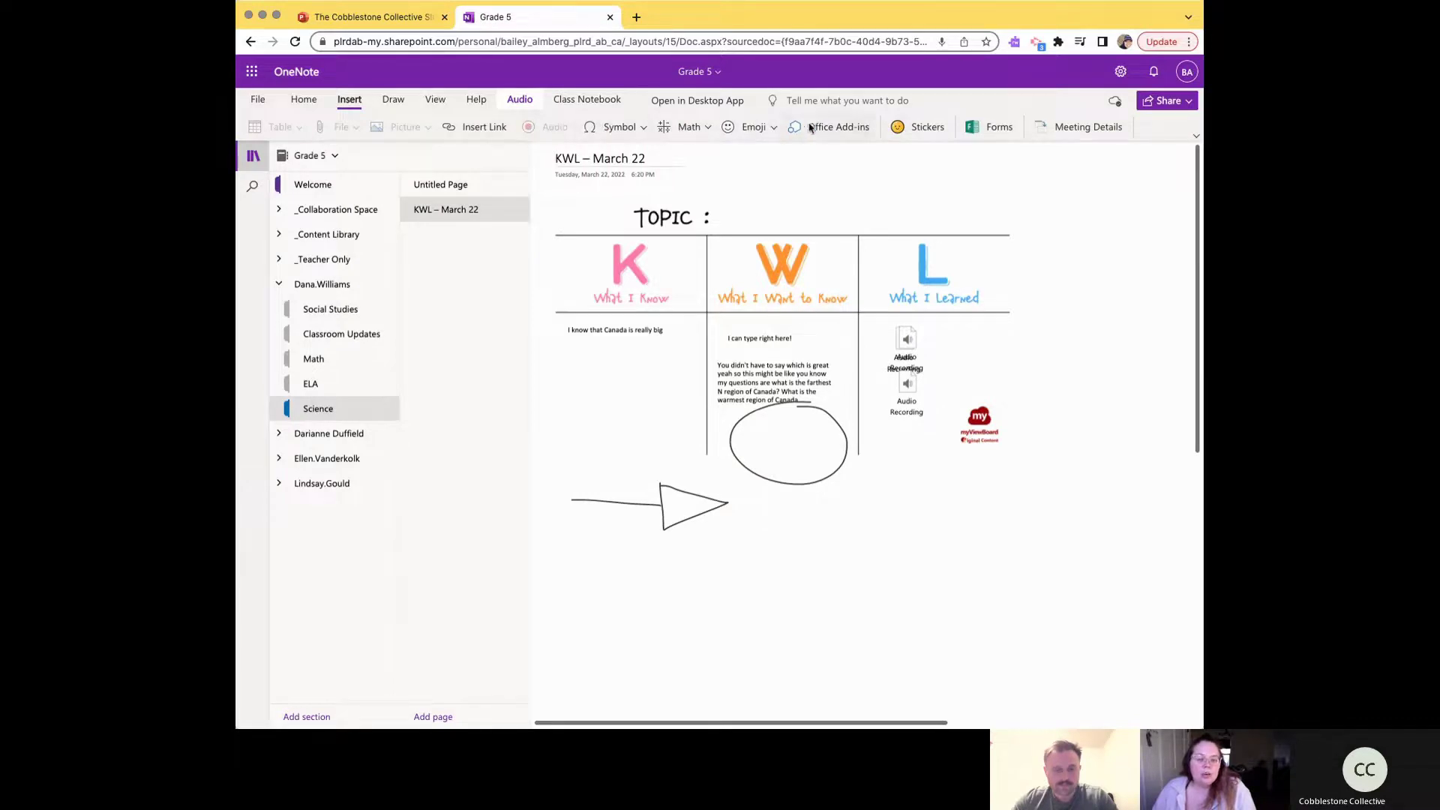
{"action": "left_click", "coordinate": [911, 129]}
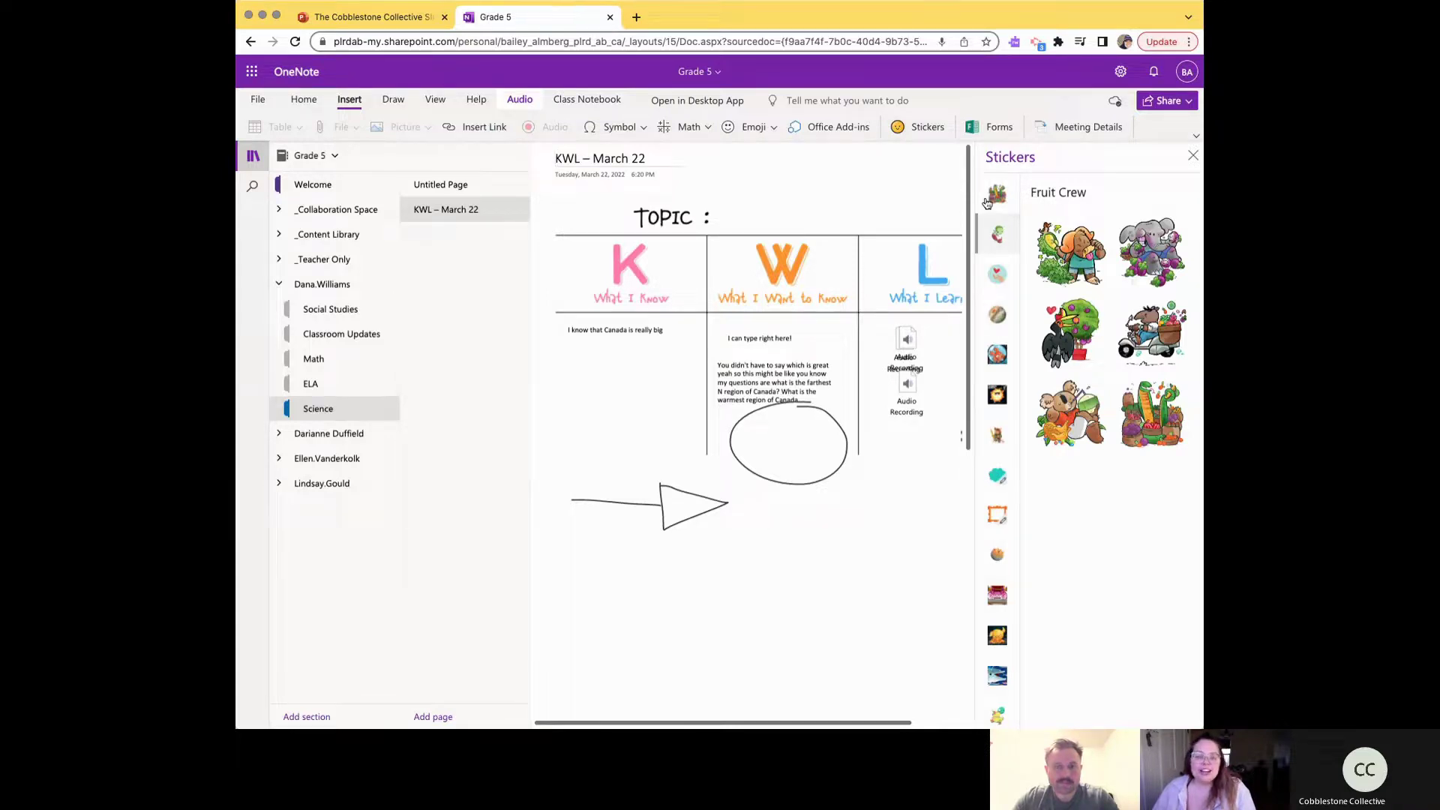
{"action": "left_click", "coordinate": [744, 123]}
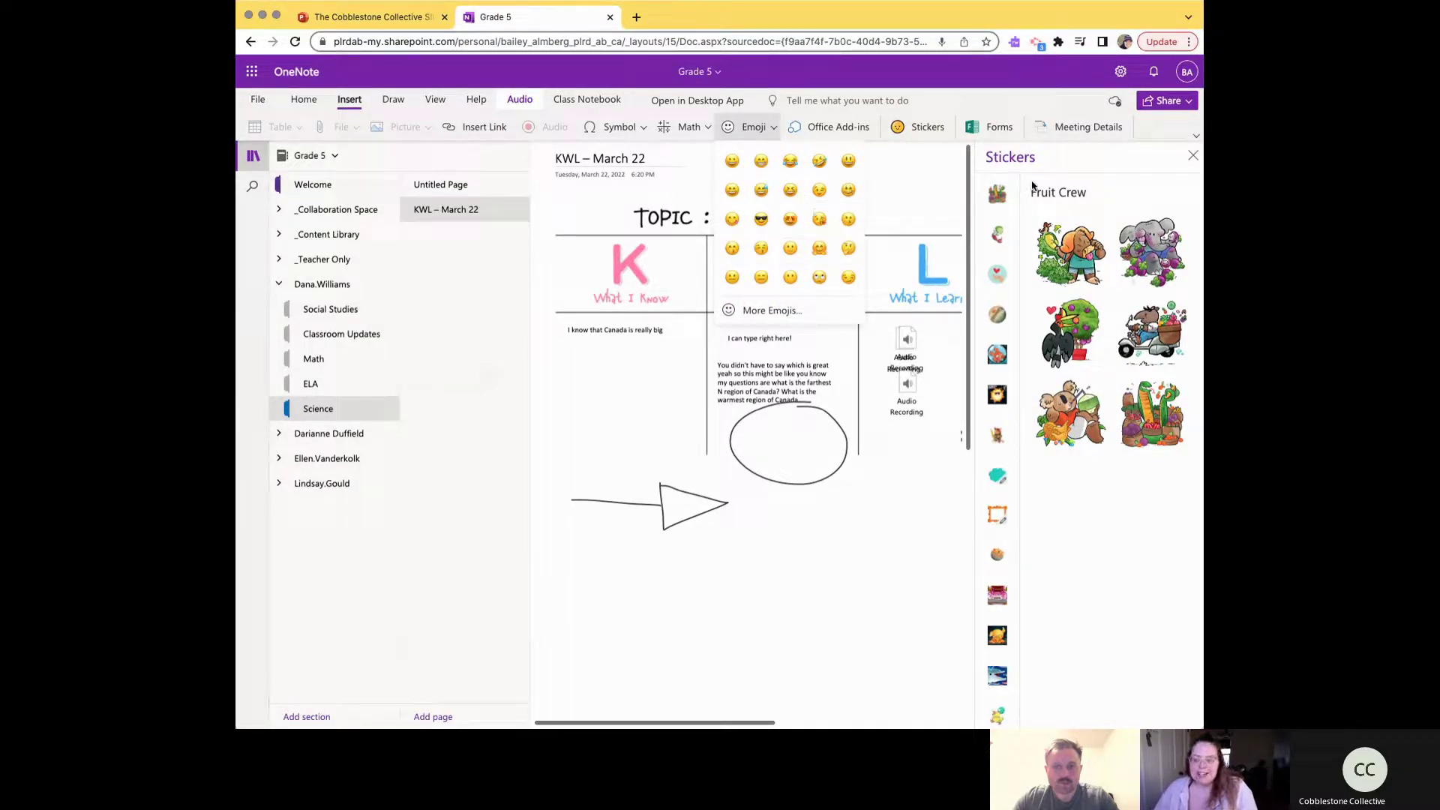
{"action": "left_click", "coordinate": [1071, 169]}
{"action": "left_click", "coordinate": [1000, 277]}
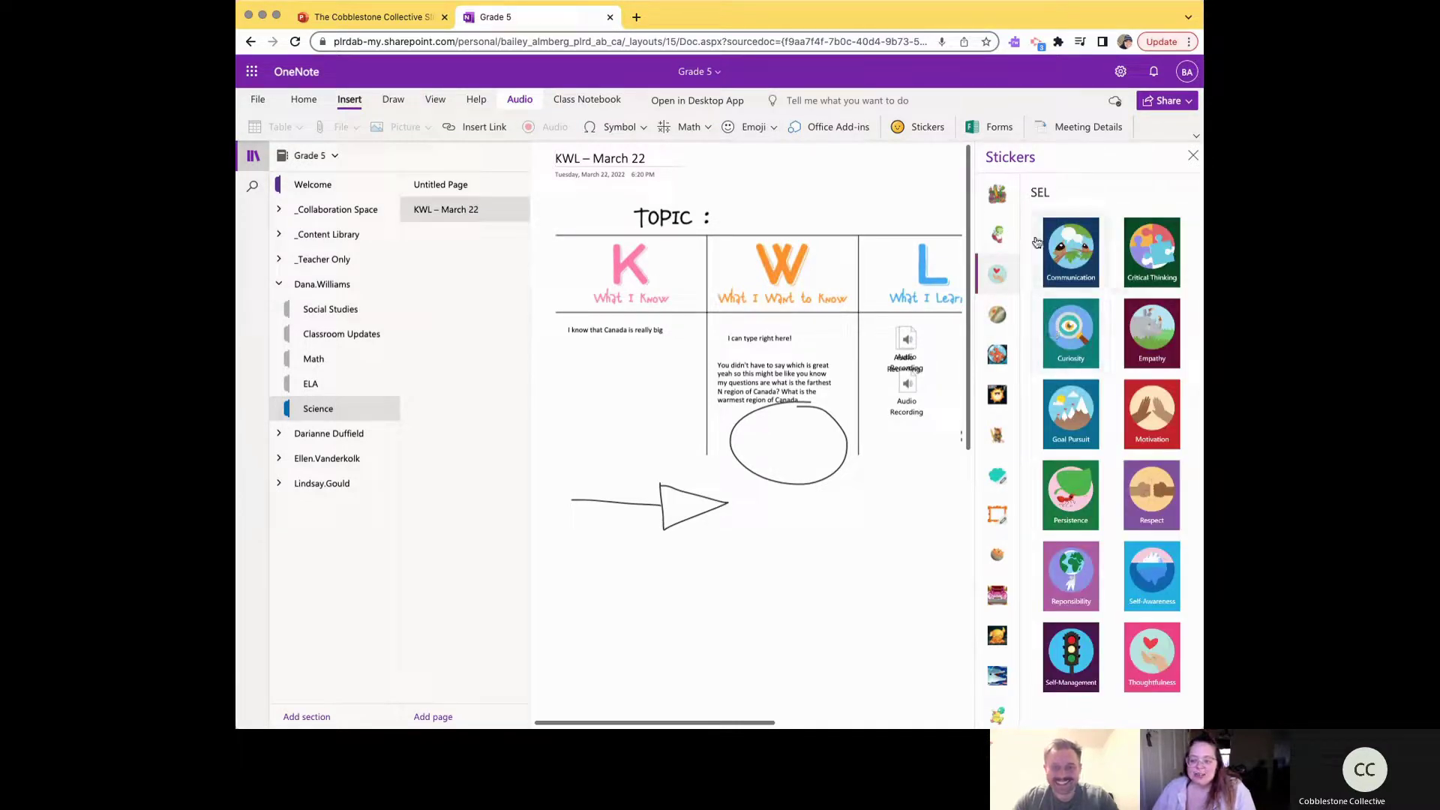
Step: Insert the Empathy sticker on the KWL – March 22 page and move it below the What I Know column, over the drawn arrow
{"action": "scroll", "coordinate": [1163, 421], "scroll_direction": "up", "scroll_amount": 5}
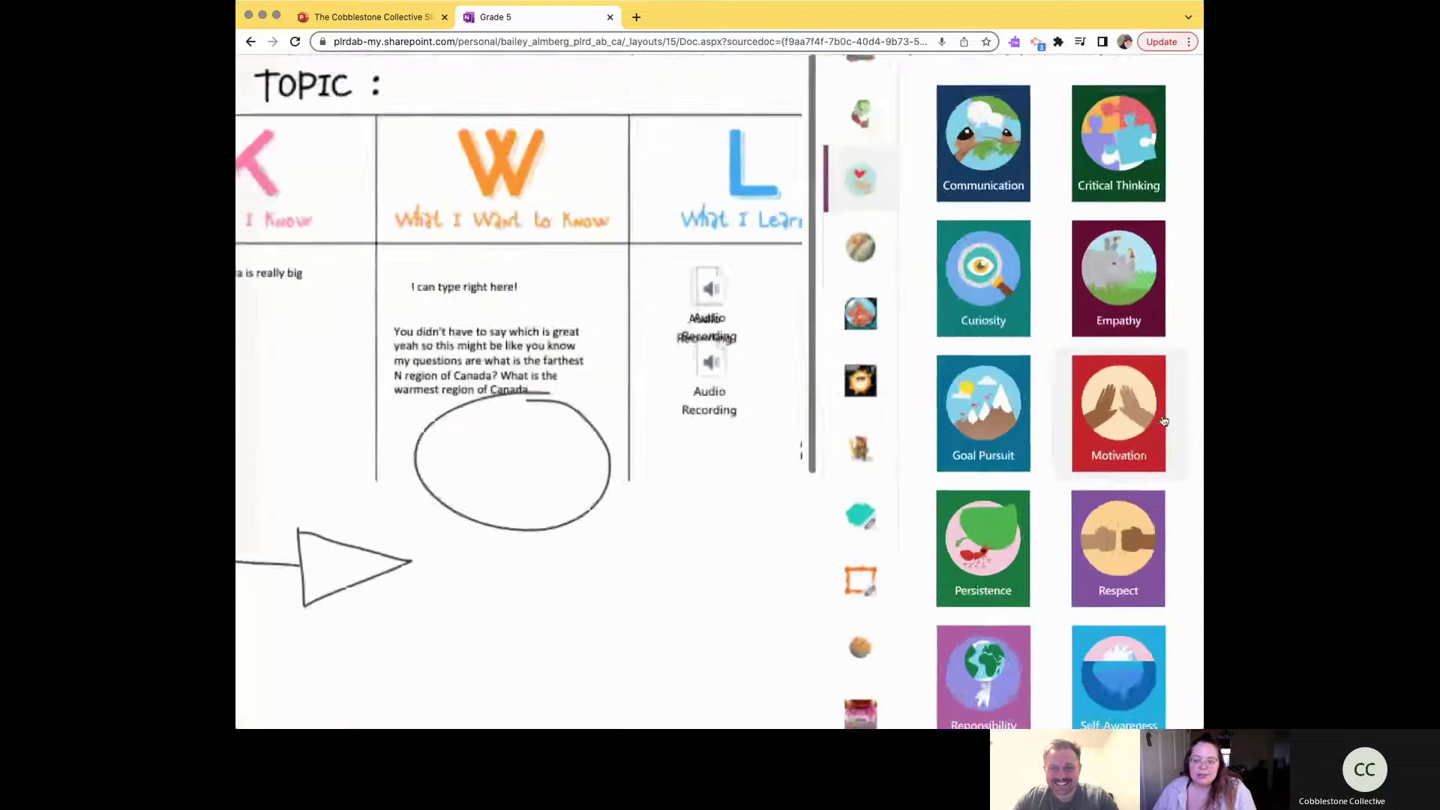
{"action": "left_click", "coordinate": [1144, 315]}
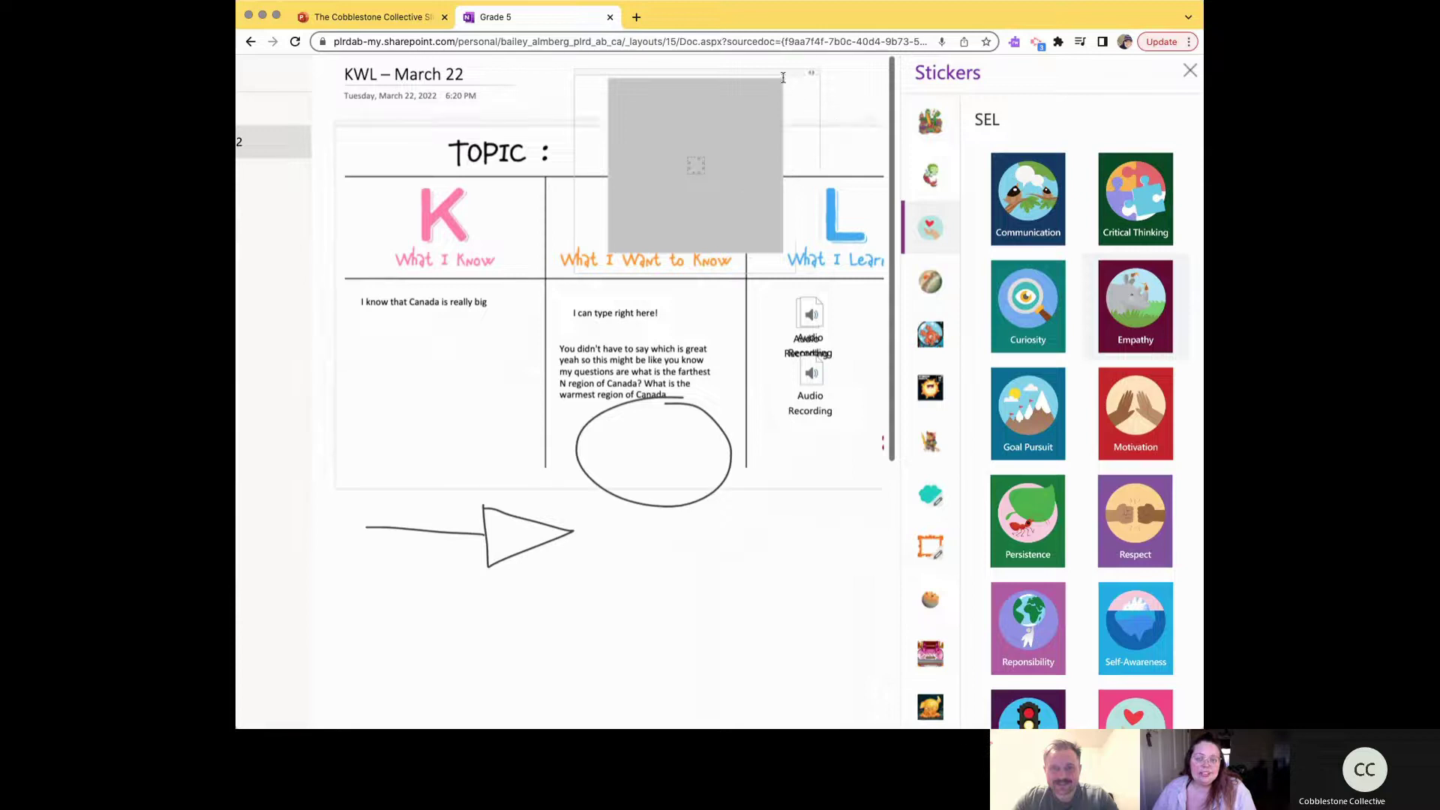
{"action": "mouse_move", "coordinate": [787, 72]}
{"action": "left_mouse_down"}
{"action": "mouse_move", "coordinate": [754, 180]}
{"action": "mouse_move", "coordinate": [654, 334]}
{"action": "mouse_move", "coordinate": [532, 459]}
{"action": "left_mouse_up"}
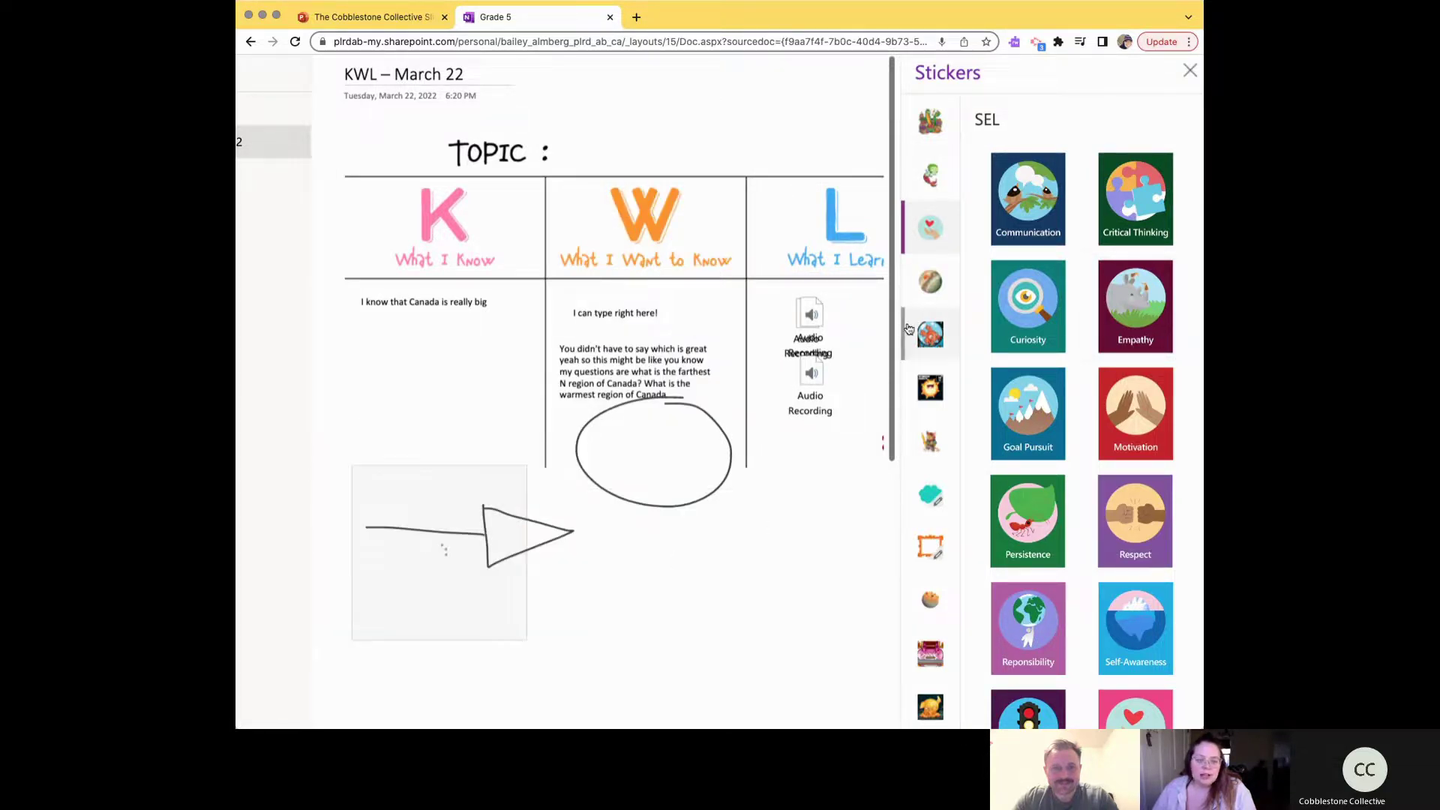
{"action": "scroll", "coordinate": [631, 372], "scroll_direction": "down", "scroll_amount": 3}
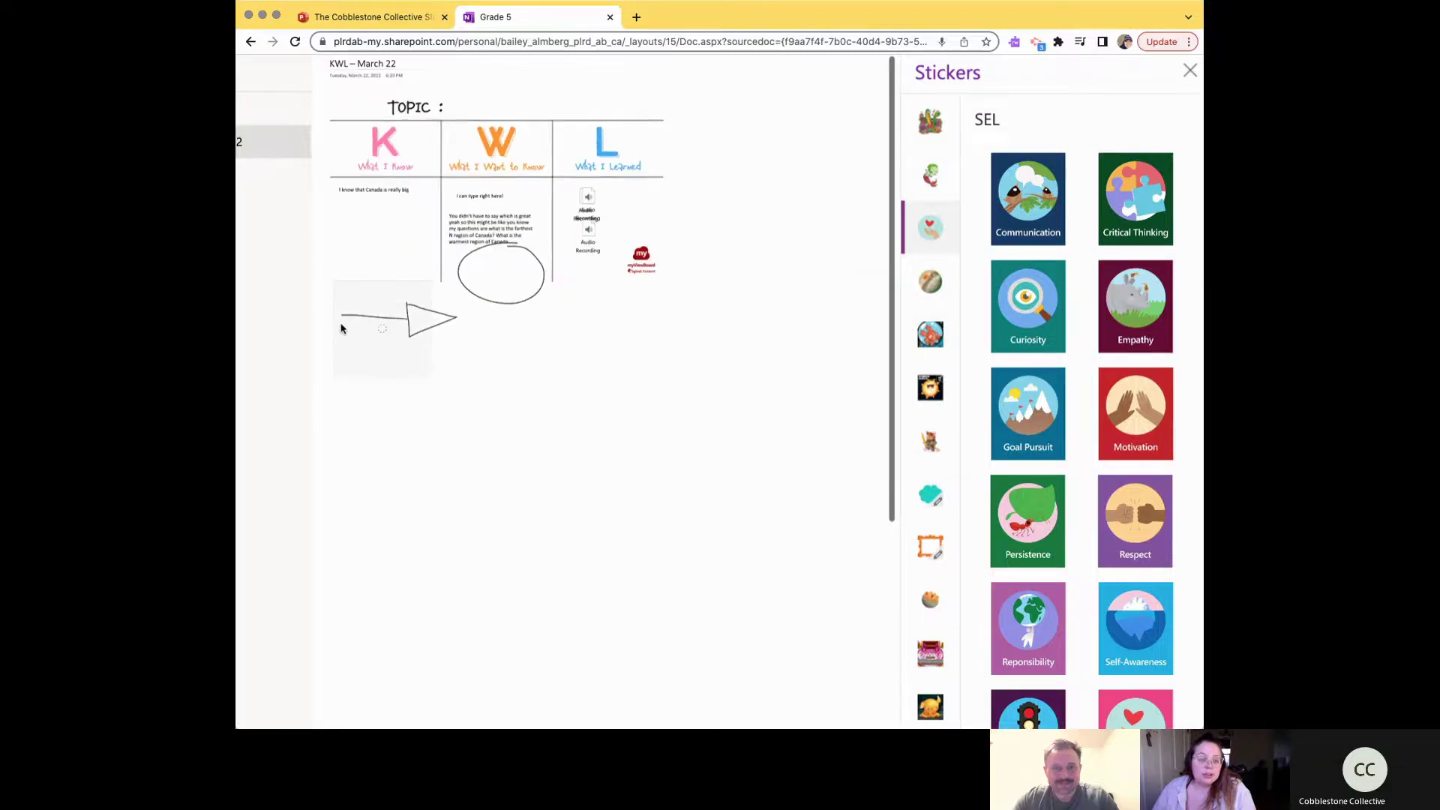
{"action": "key", "text": "super+minus"}
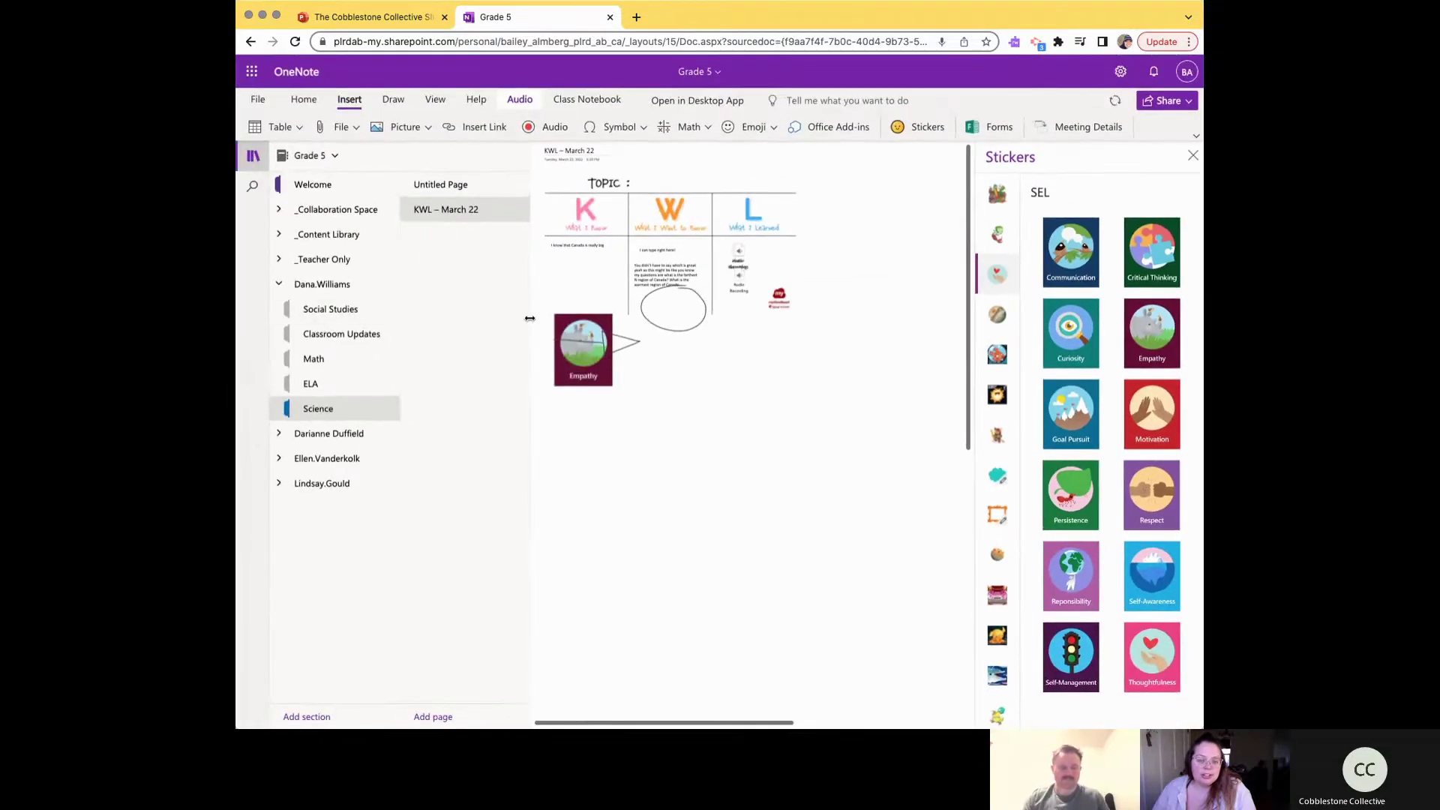
{"action": "scroll", "coordinate": [605, 327], "scroll_direction": "up", "scroll_amount": 5}
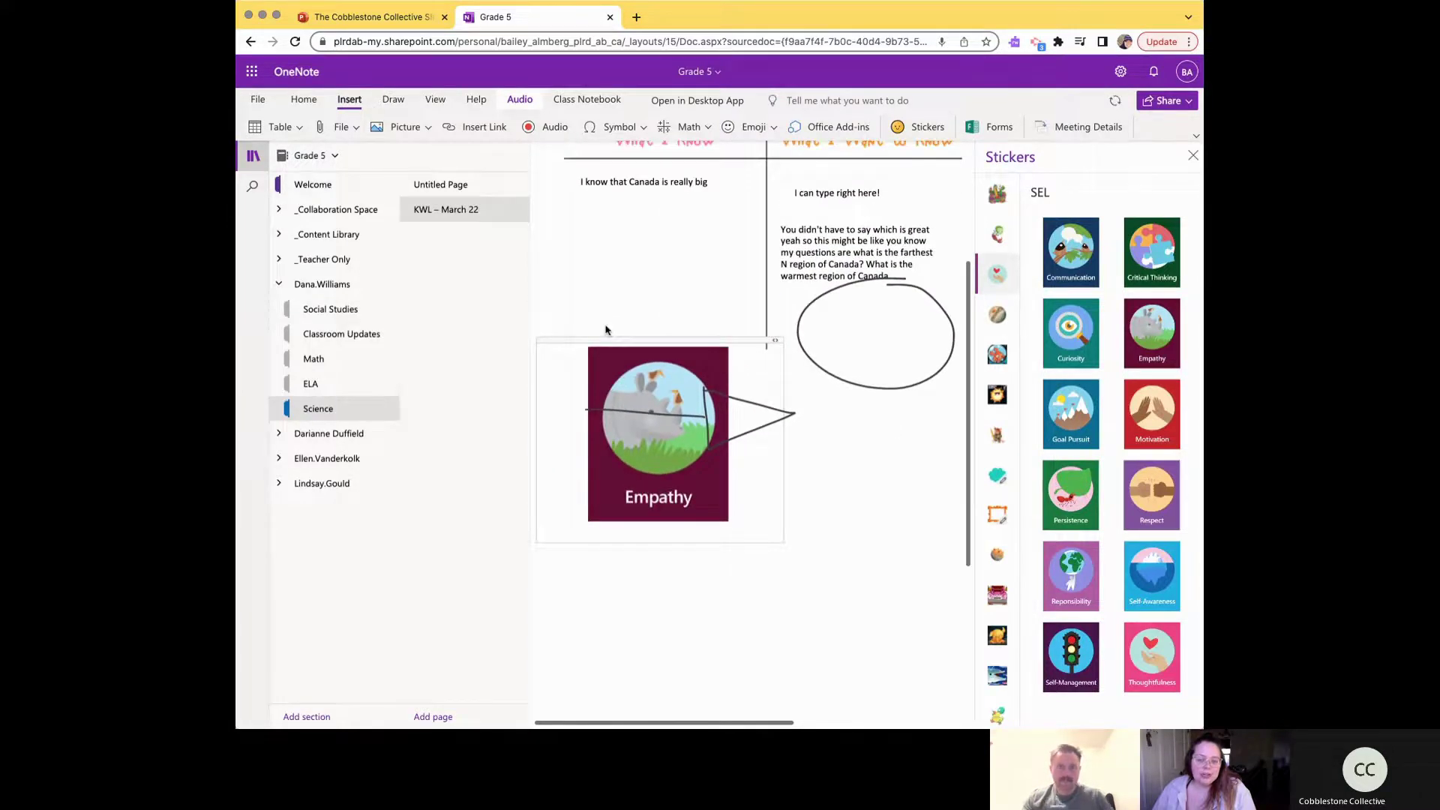
{"action": "scroll", "coordinate": [605, 328], "scroll_direction": "up", "scroll_amount": 2}
Step: Open the KWL page in the Science section of the second student listed
{"action": "left_click", "coordinate": [330, 436]}
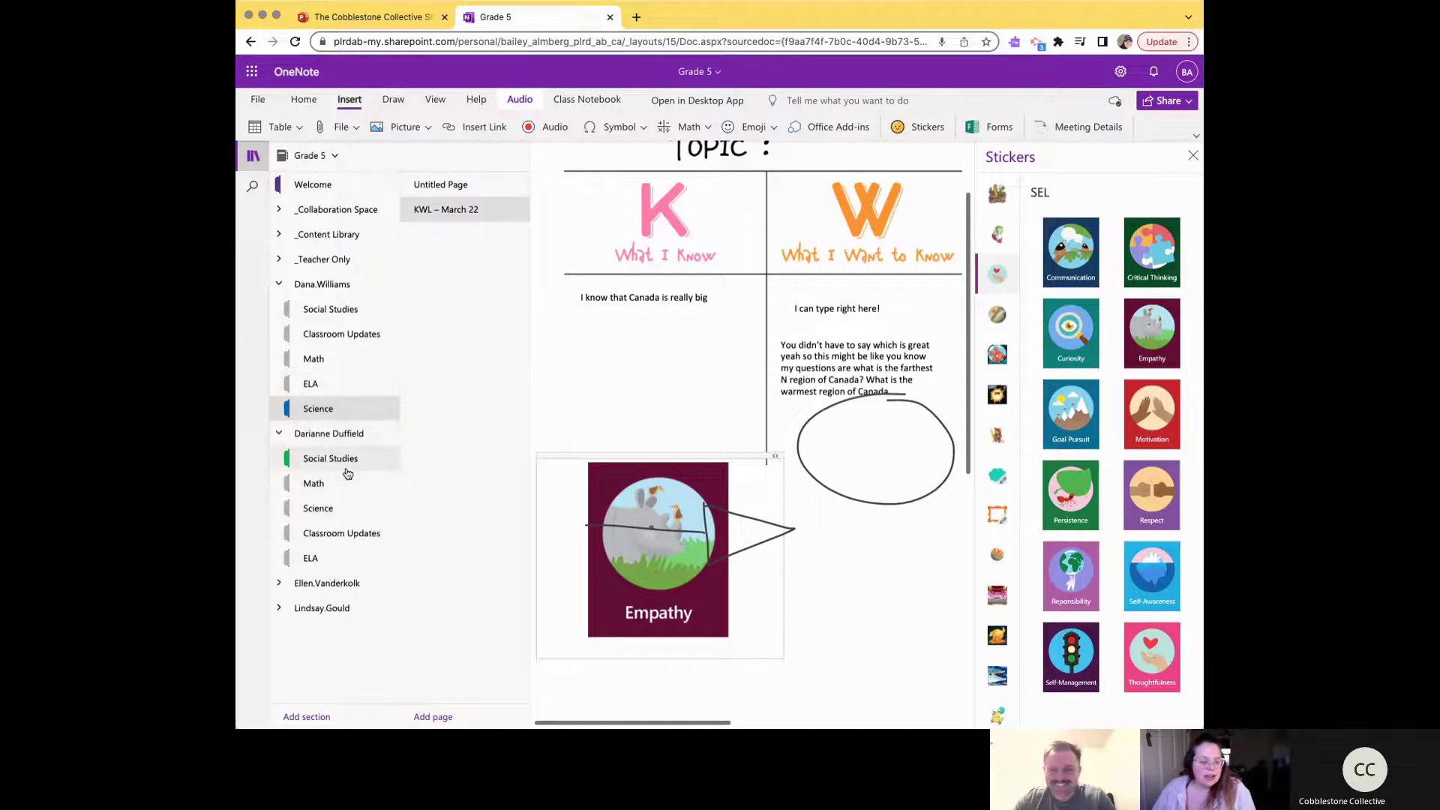
{"action": "left_click", "coordinate": [330, 516]}
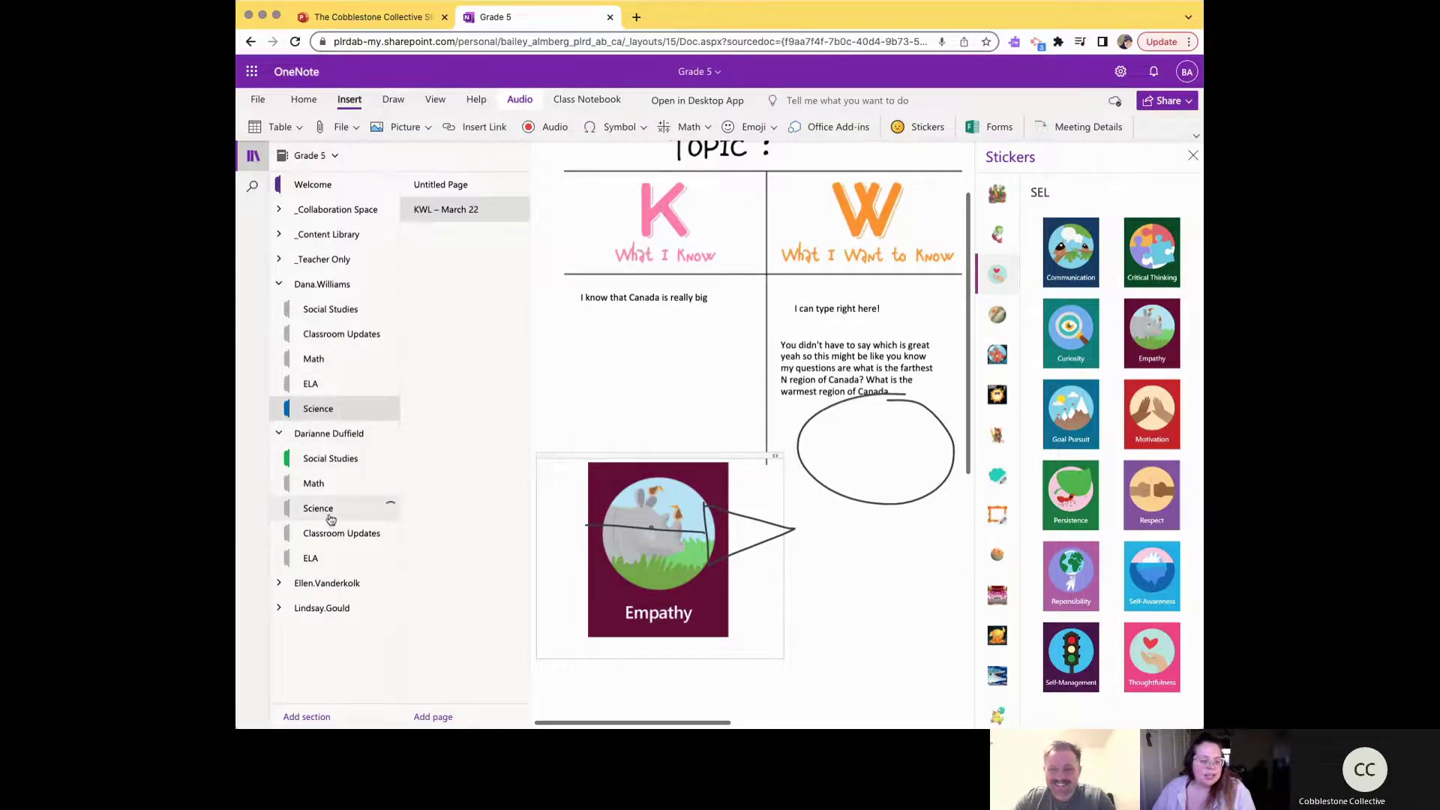
{"action": "left_click", "coordinate": [447, 216]}
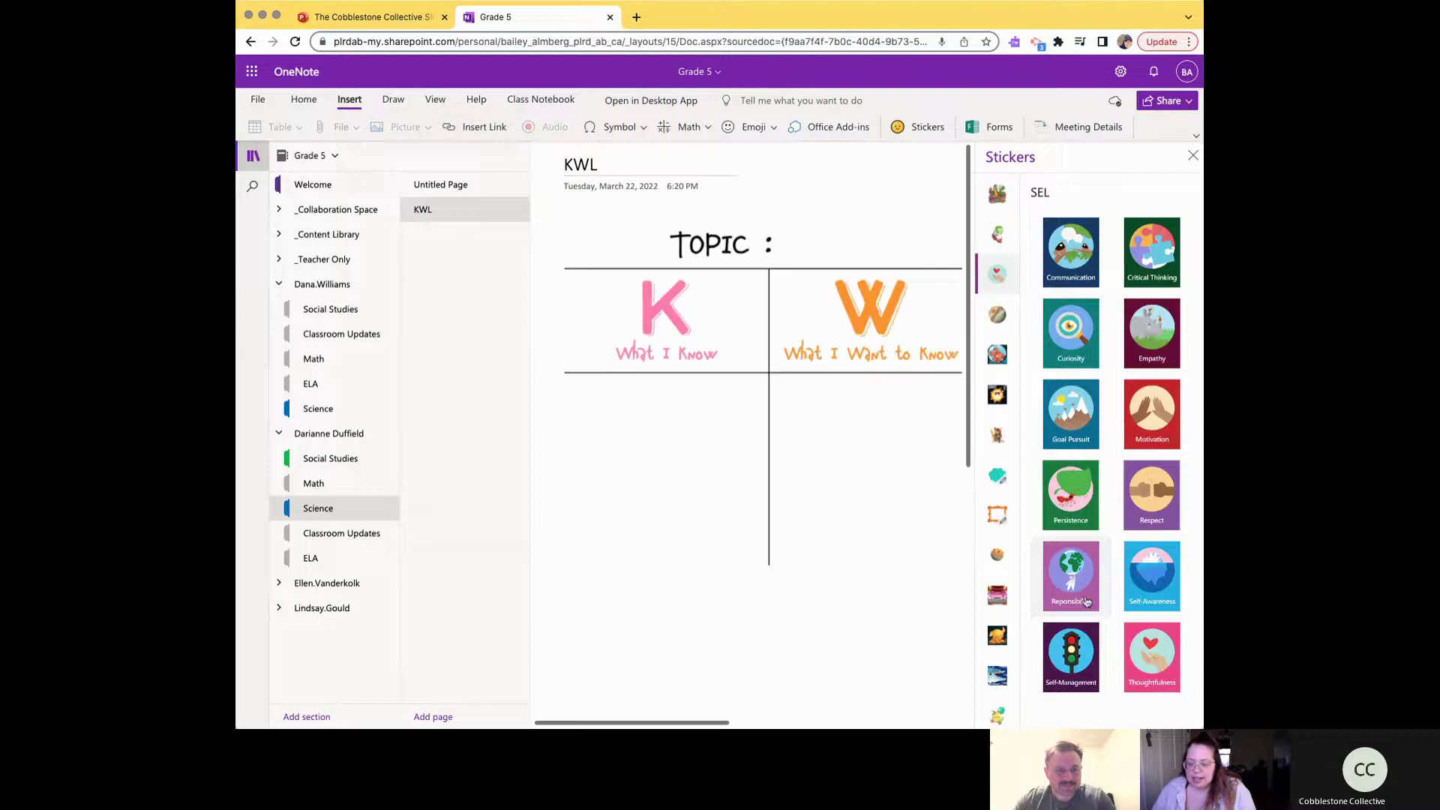
Step: Insert the Self-Awareness sticker on this KWL page and move it to the lower part of the What I Know column
{"action": "left_click", "coordinate": [1148, 594]}
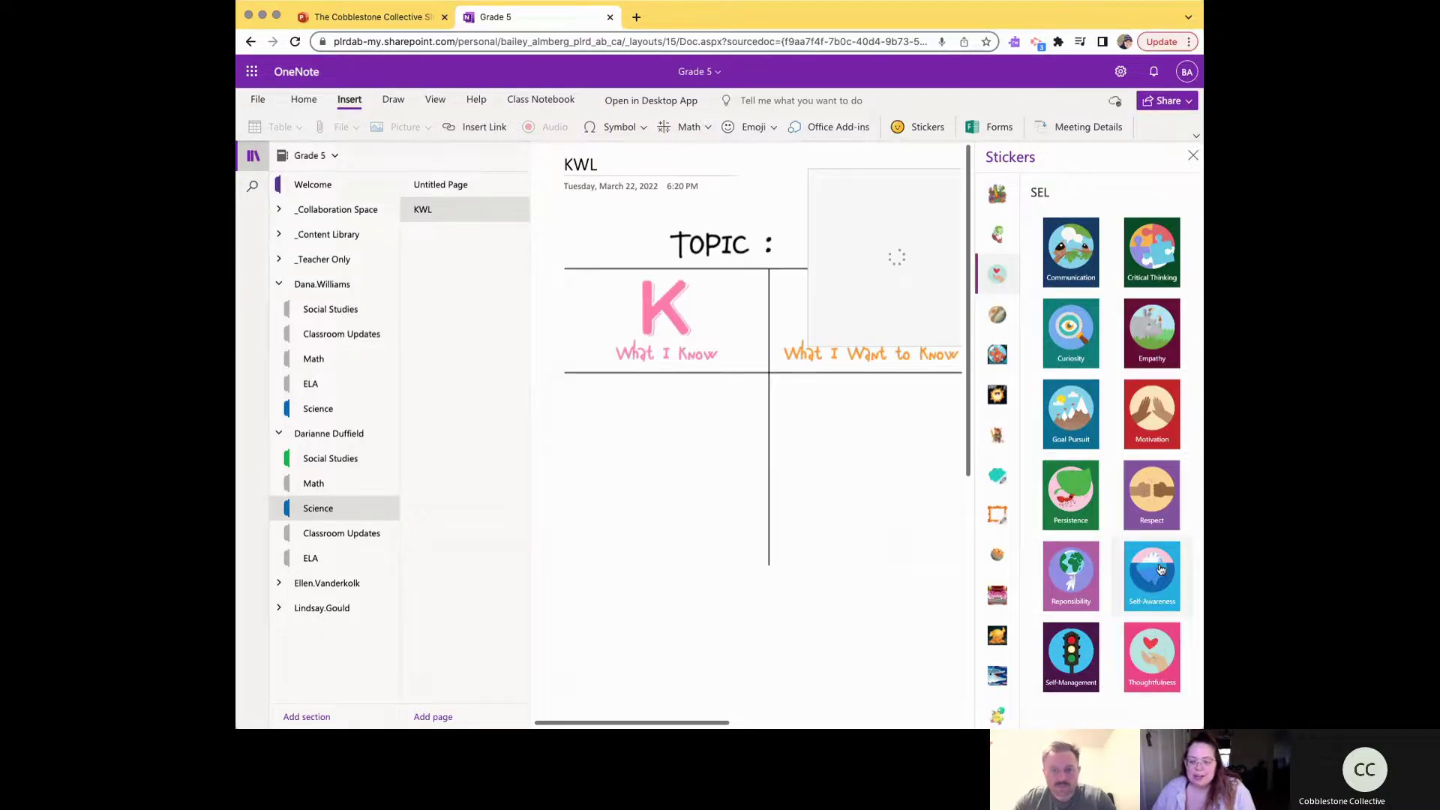
{"action": "left_click_drag", "start_coordinate": [870, 163], "coordinate": [598, 527]}
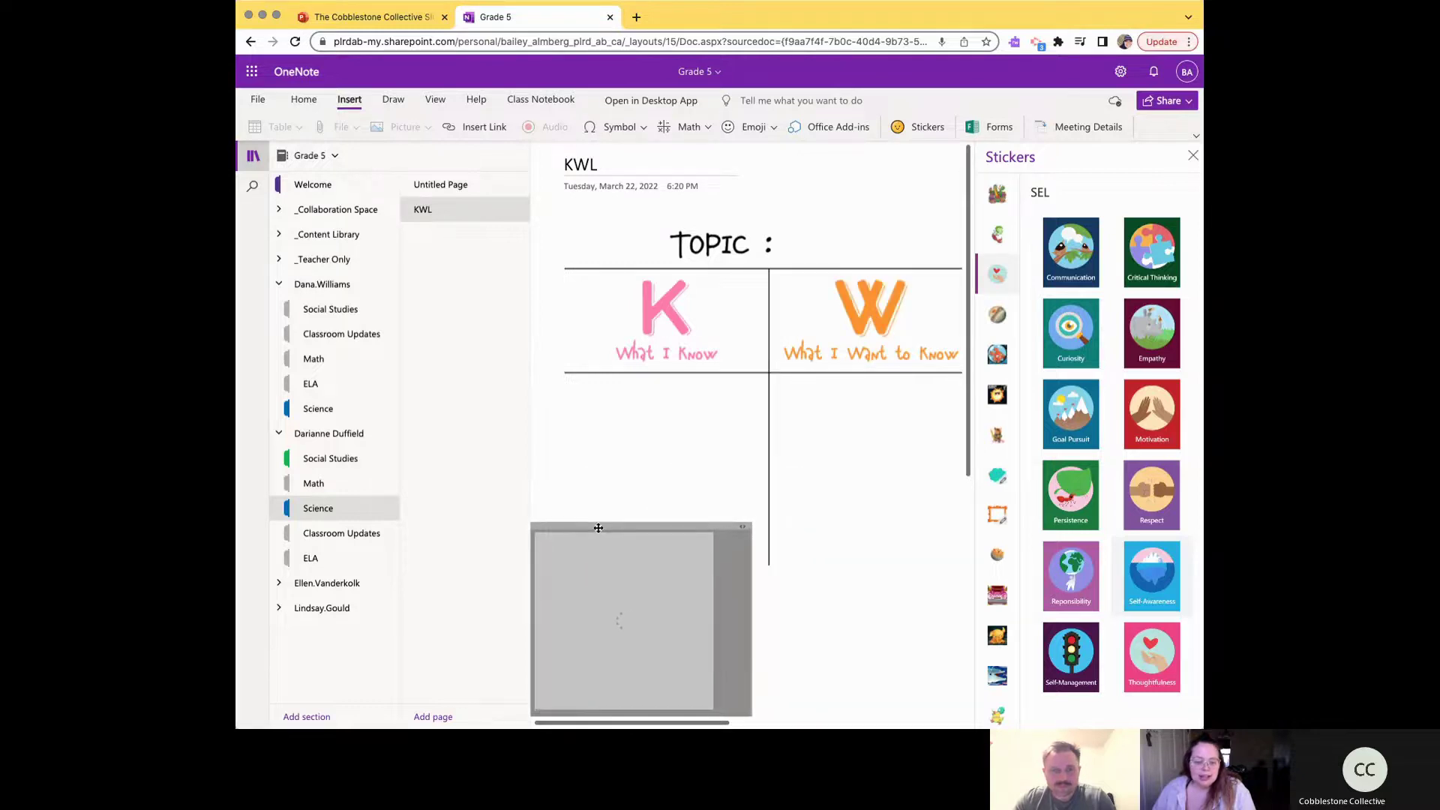
{"action": "scroll", "coordinate": [676, 576], "scroll_direction": "down", "scroll_amount": 1}
{"action": "left_click_drag", "start_coordinate": [672, 467], "coordinate": [701, 469]}
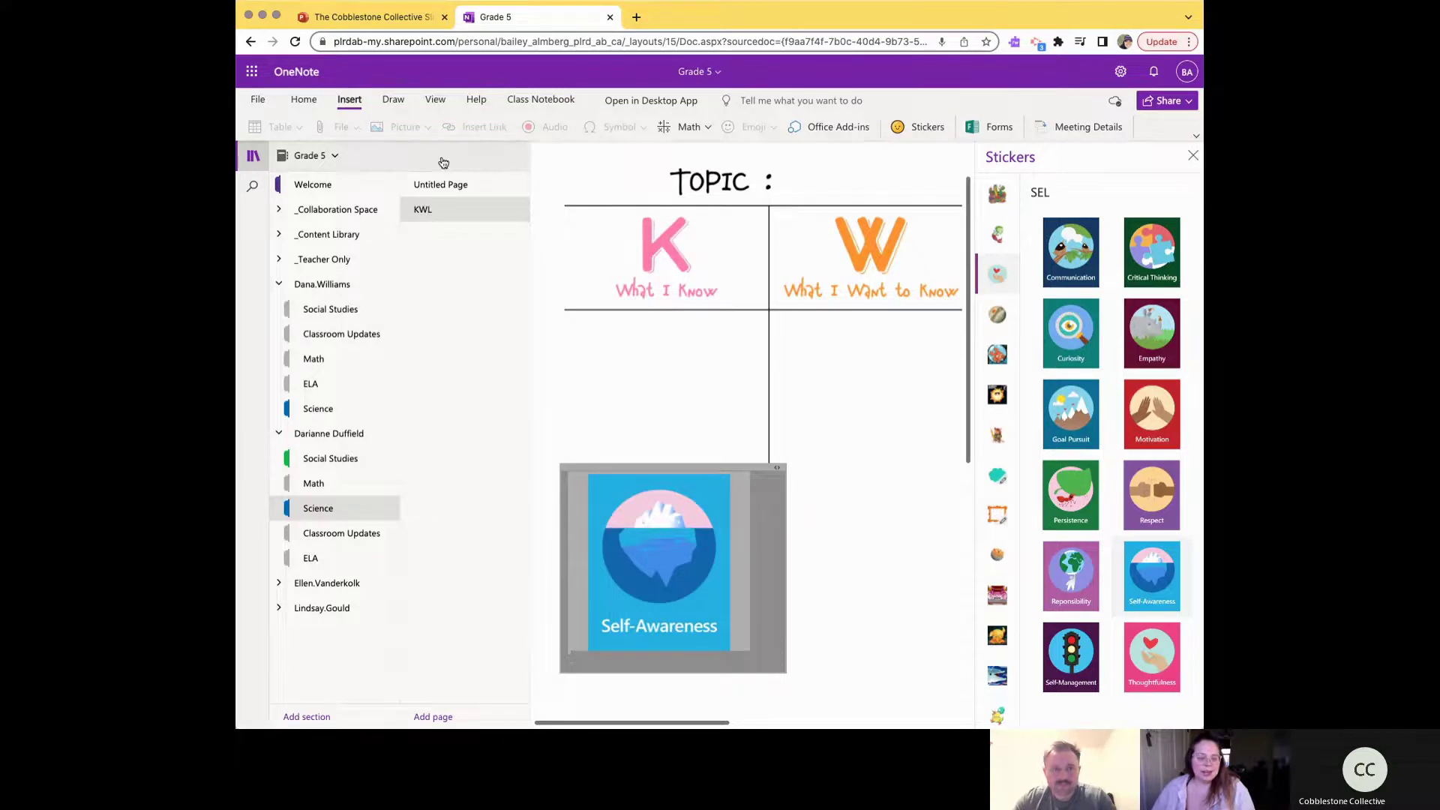
Step: Switch to the PowerPoint presentation and go through the Home Tab and Adding Audio slides to slide 35, Your Turn
{"action": "key", "text": "ctrl+shift+Tab"}
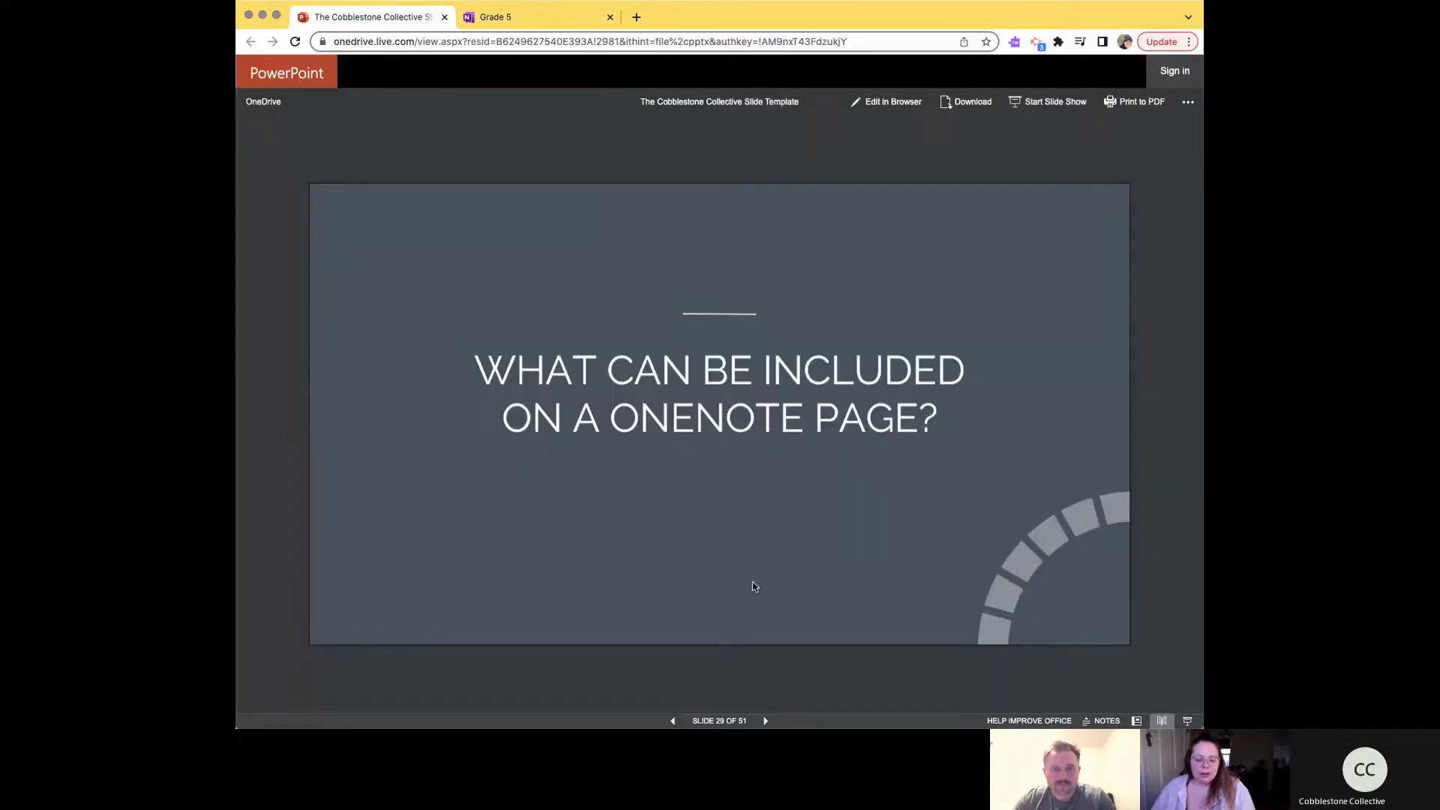
{"action": "left_click", "coordinate": [742, 721]}
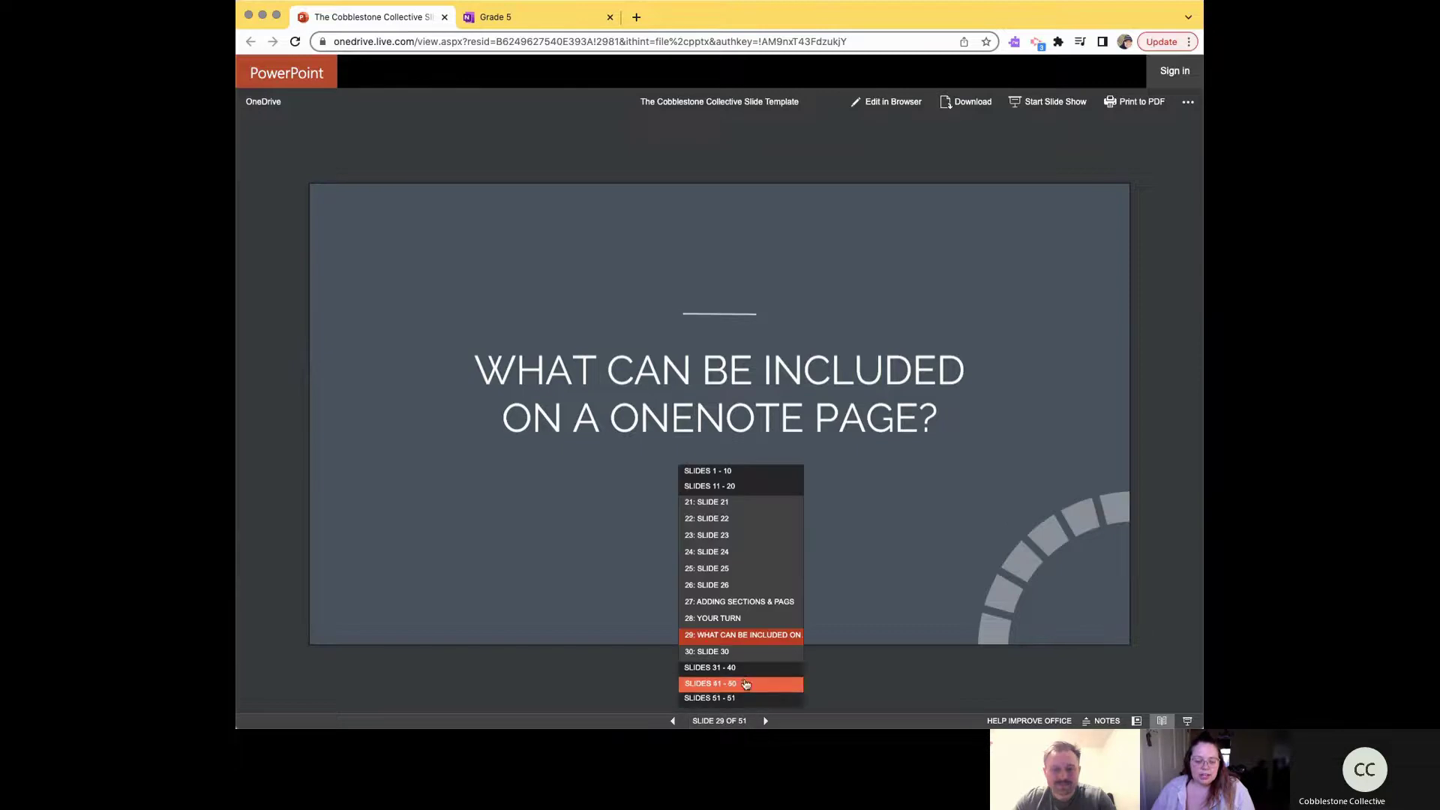
{"action": "left_click", "coordinate": [744, 641]}
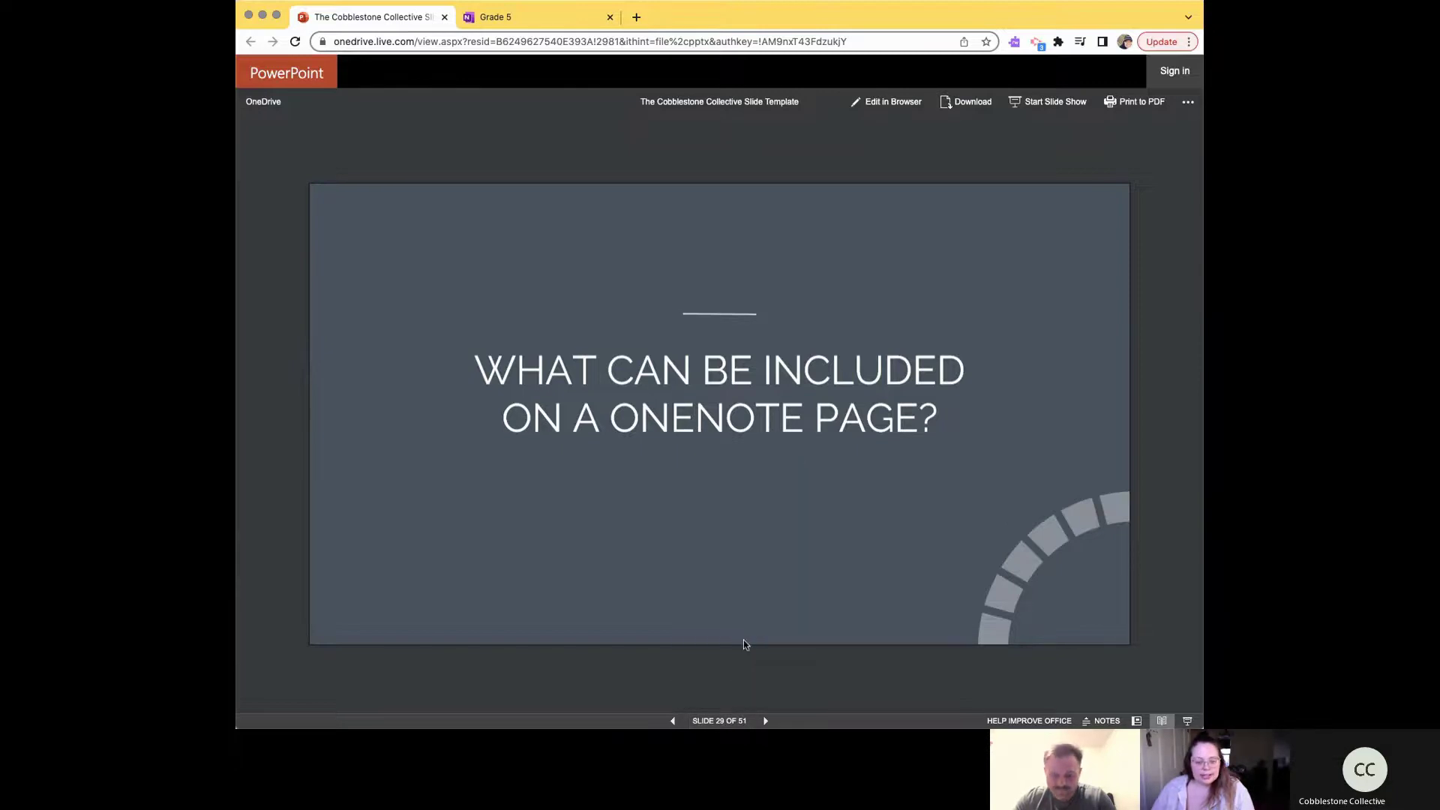
{"action": "left_click", "coordinate": [766, 721]}
{"action": "left_click", "coordinate": [766, 721]}
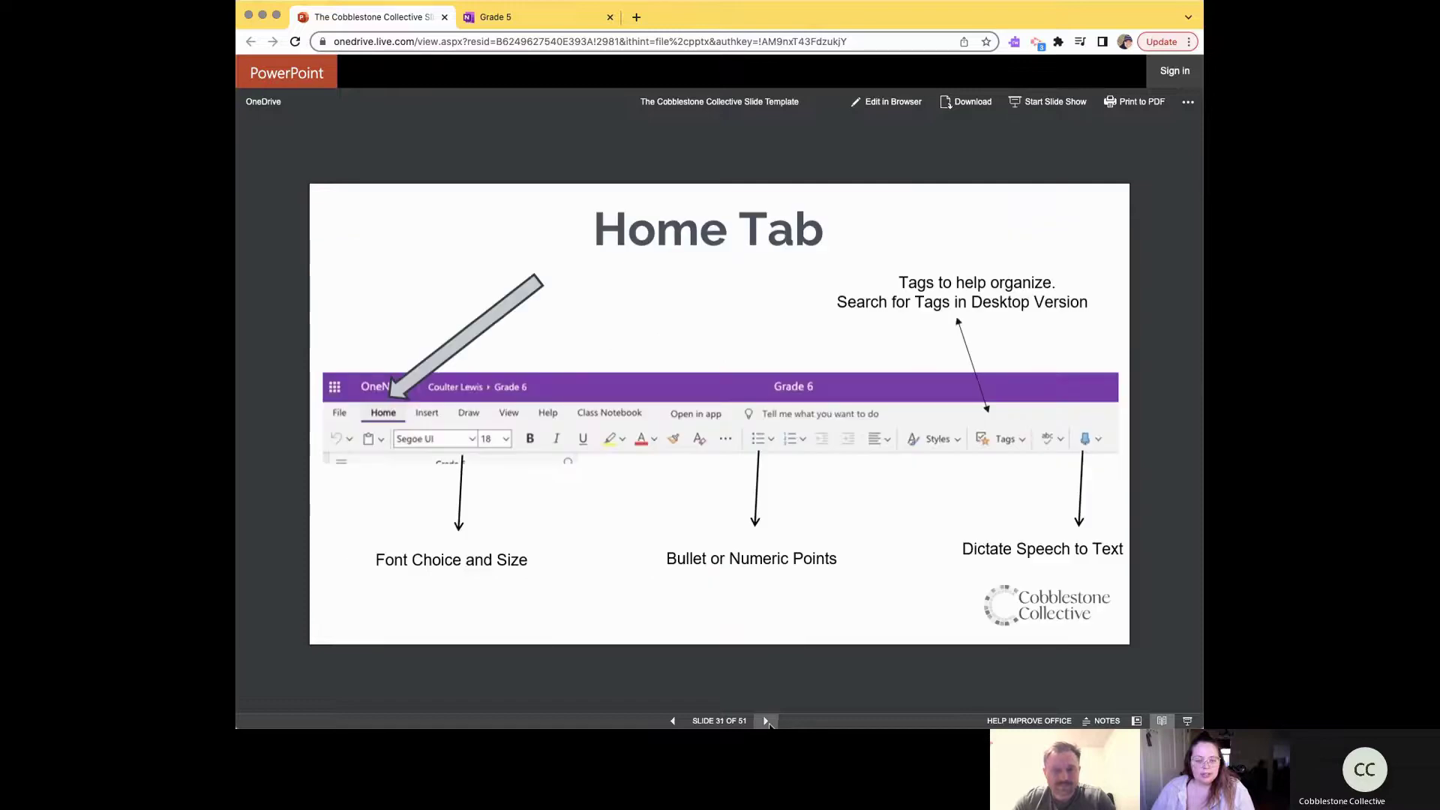
{"action": "left_click", "coordinate": [746, 722]}
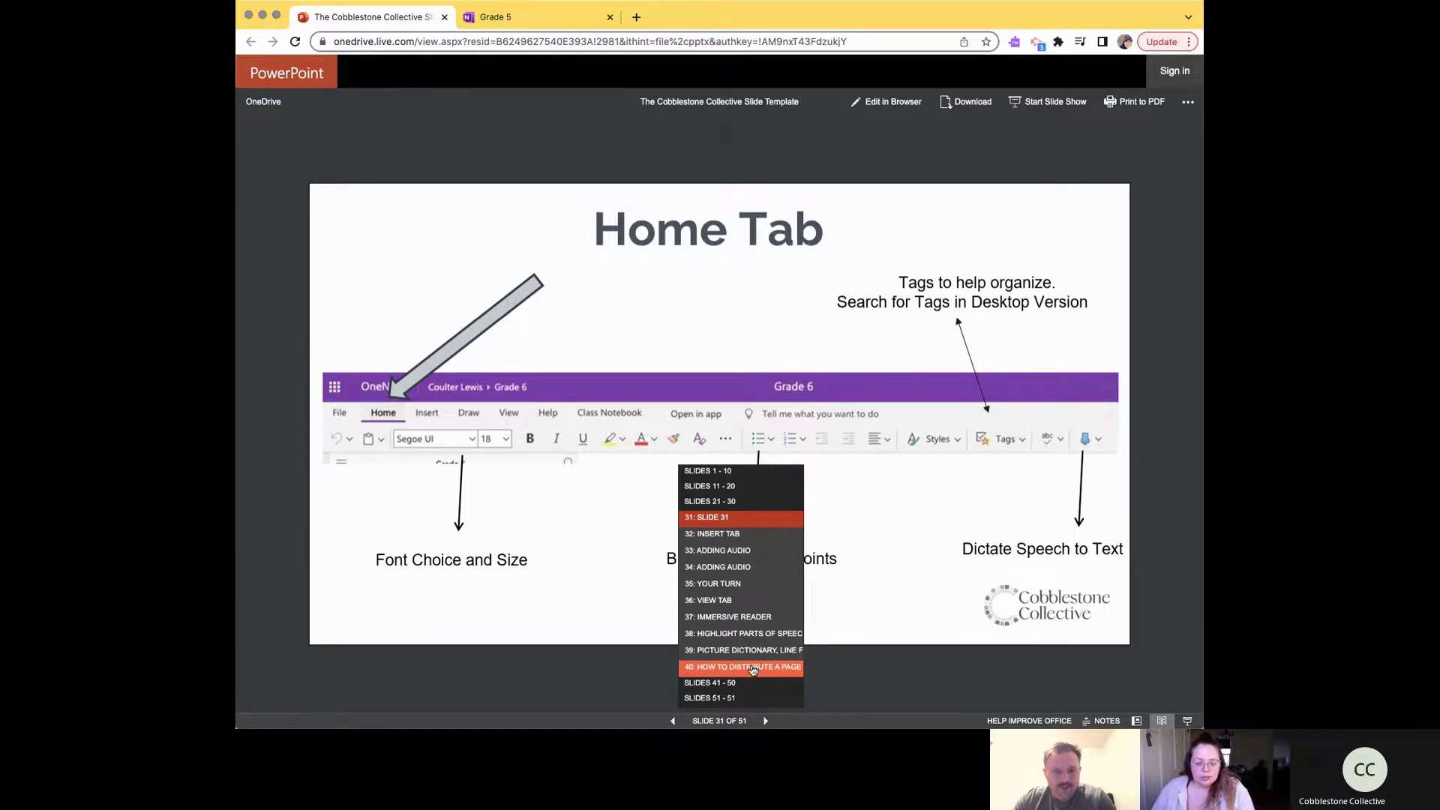
{"action": "left_click", "coordinate": [723, 567]}
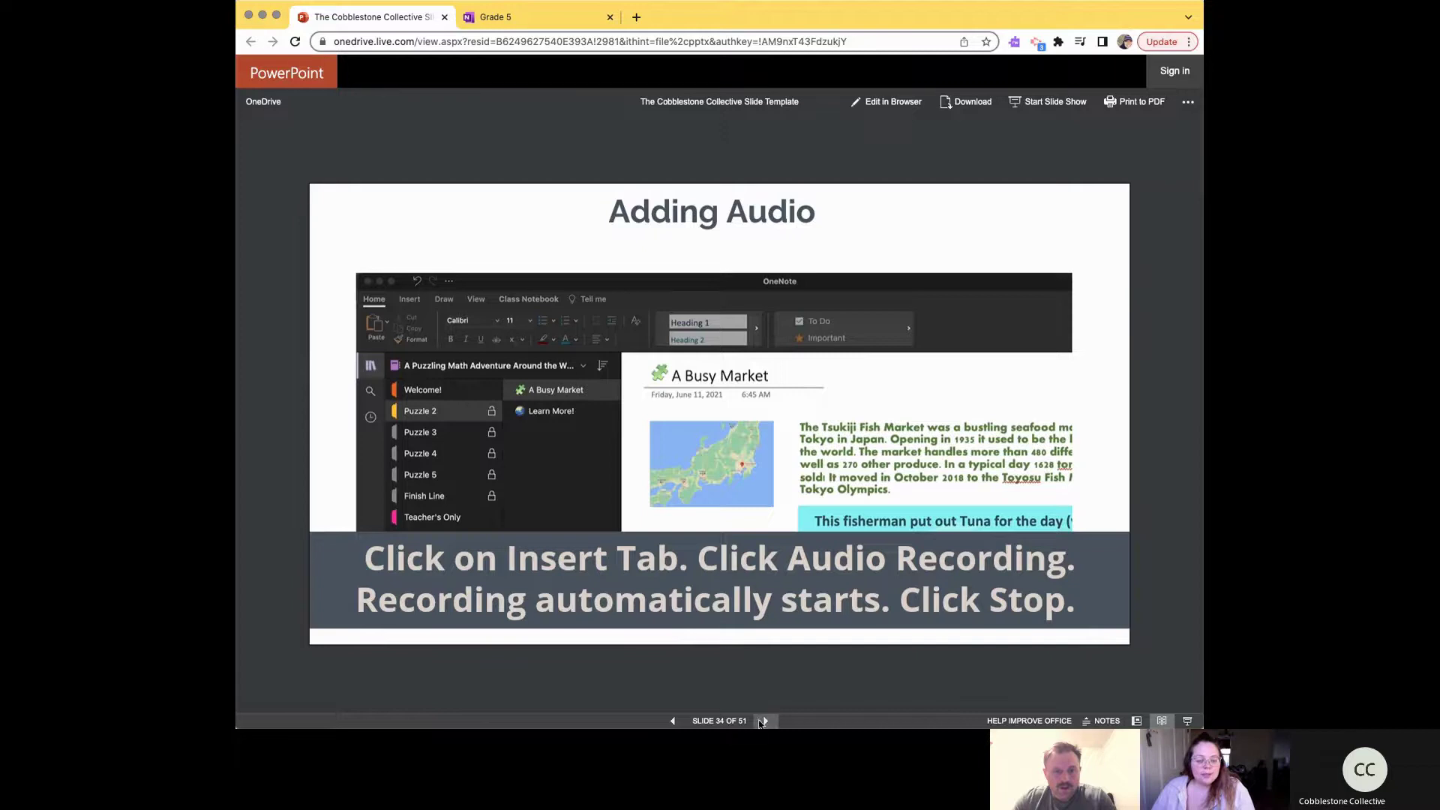
{"action": "left_click", "coordinate": [764, 721]}
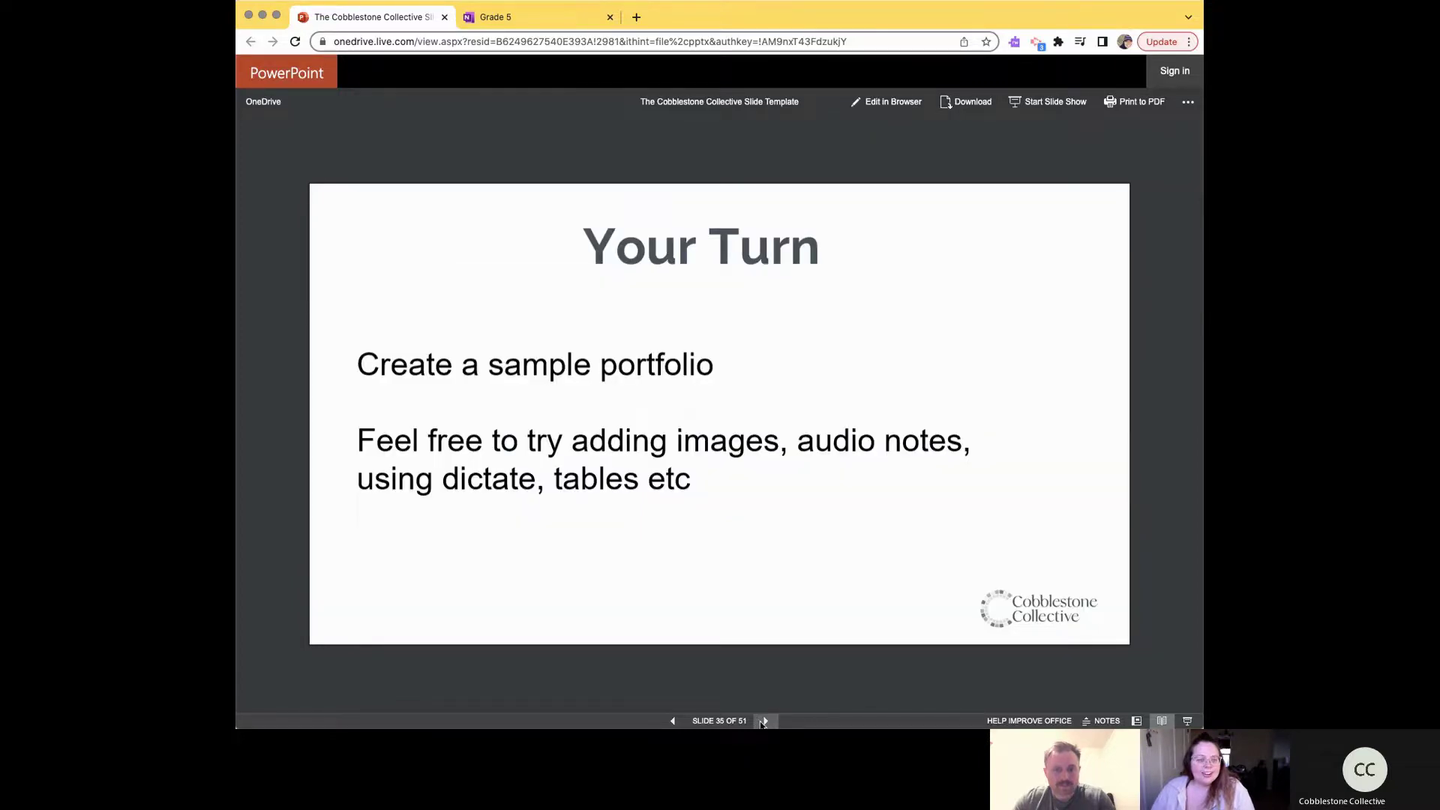
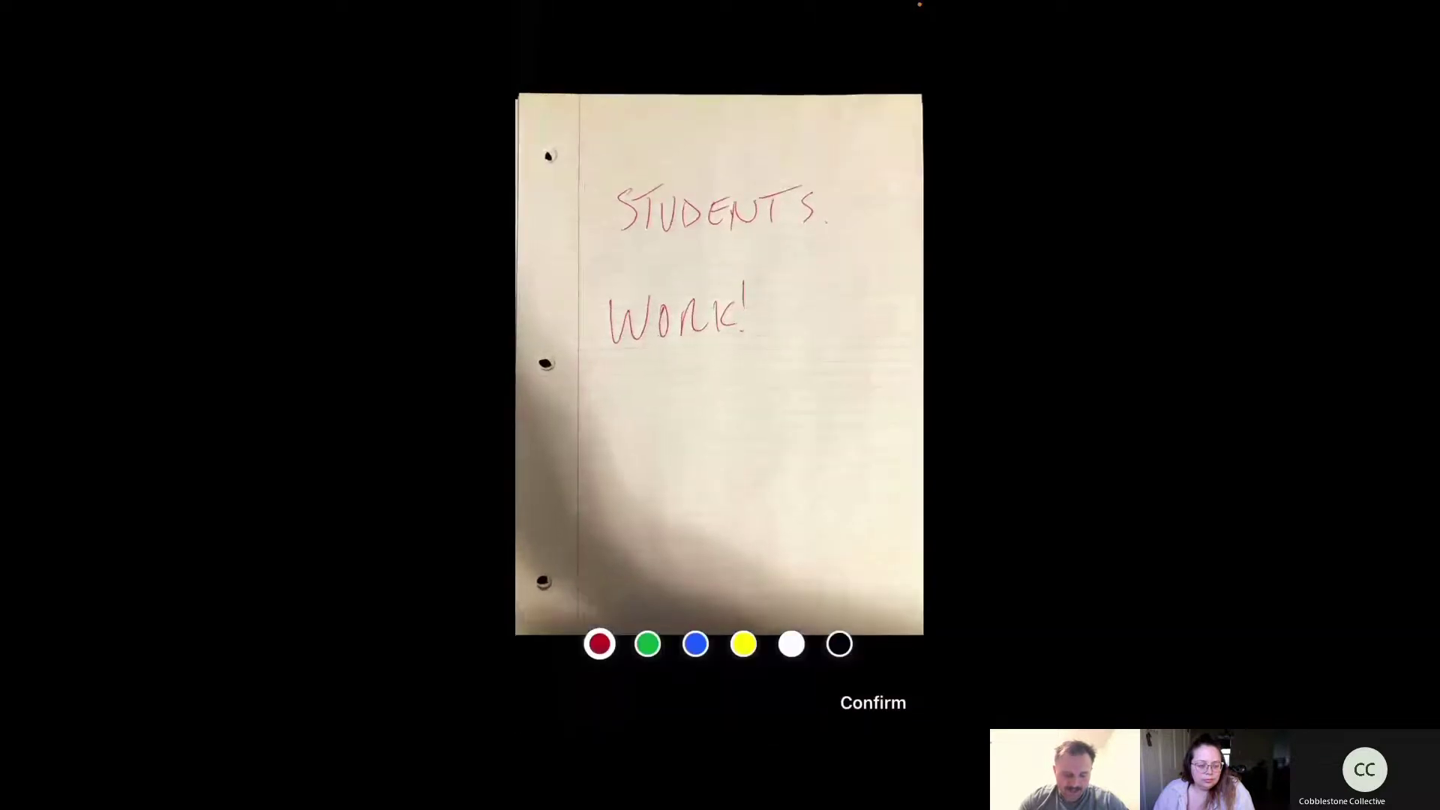
Step: Draw a looped scribble and a stick figure in red ink below the writing on the scanned student page, and apply the drawing
{"action": "mouse_move", "coordinate": [701, 426]}
{"action": "left_mouse_down"}
{"action": "mouse_move", "coordinate": [675, 480]}
{"action": "mouse_move", "coordinate": [820, 417]}
{"action": "left_mouse_up"}
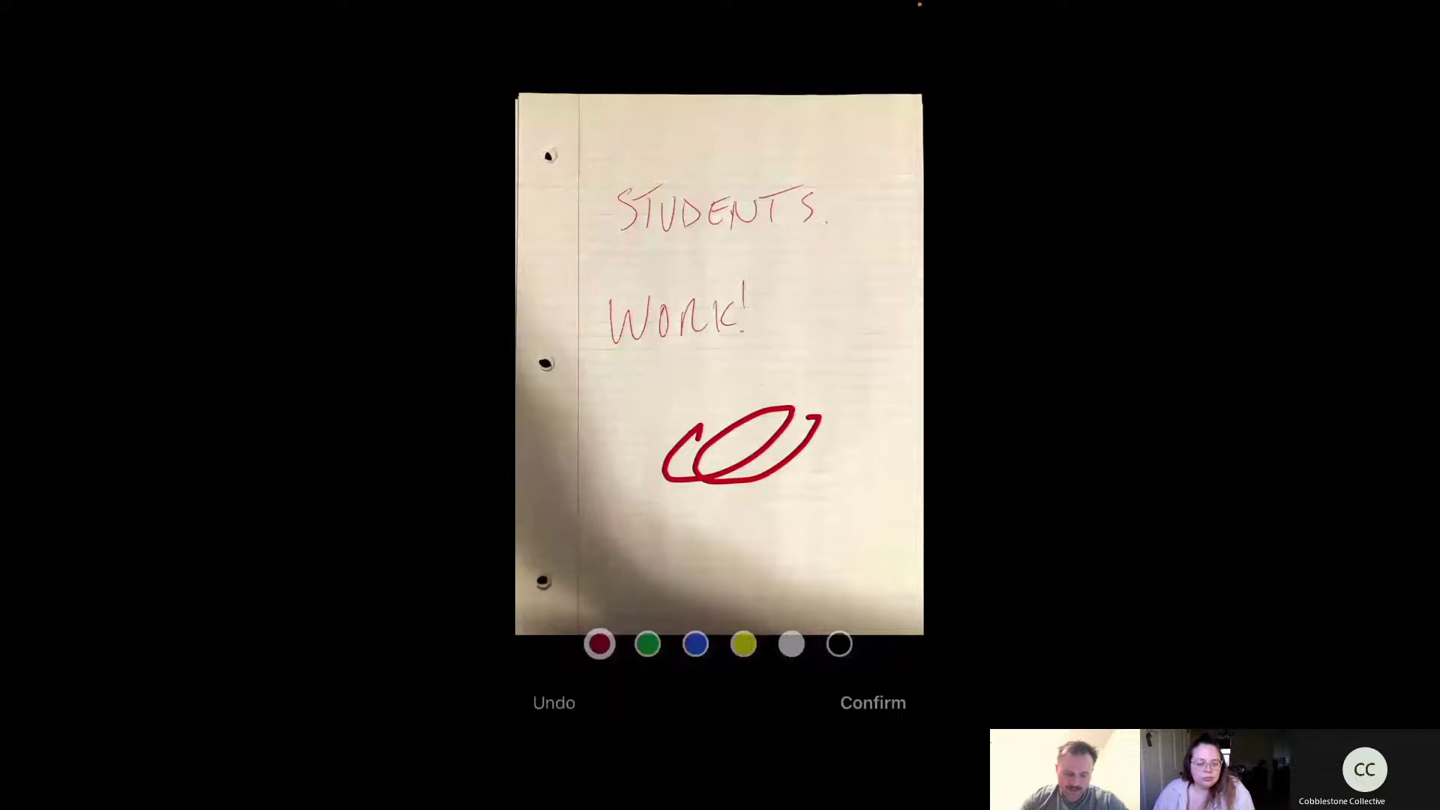
{"action": "mouse_move", "coordinate": [812, 482]}
{"action": "left_mouse_down"}
{"action": "mouse_move", "coordinate": [809, 578]}
{"action": "mouse_move", "coordinate": [874, 495]}
{"action": "left_mouse_up"}
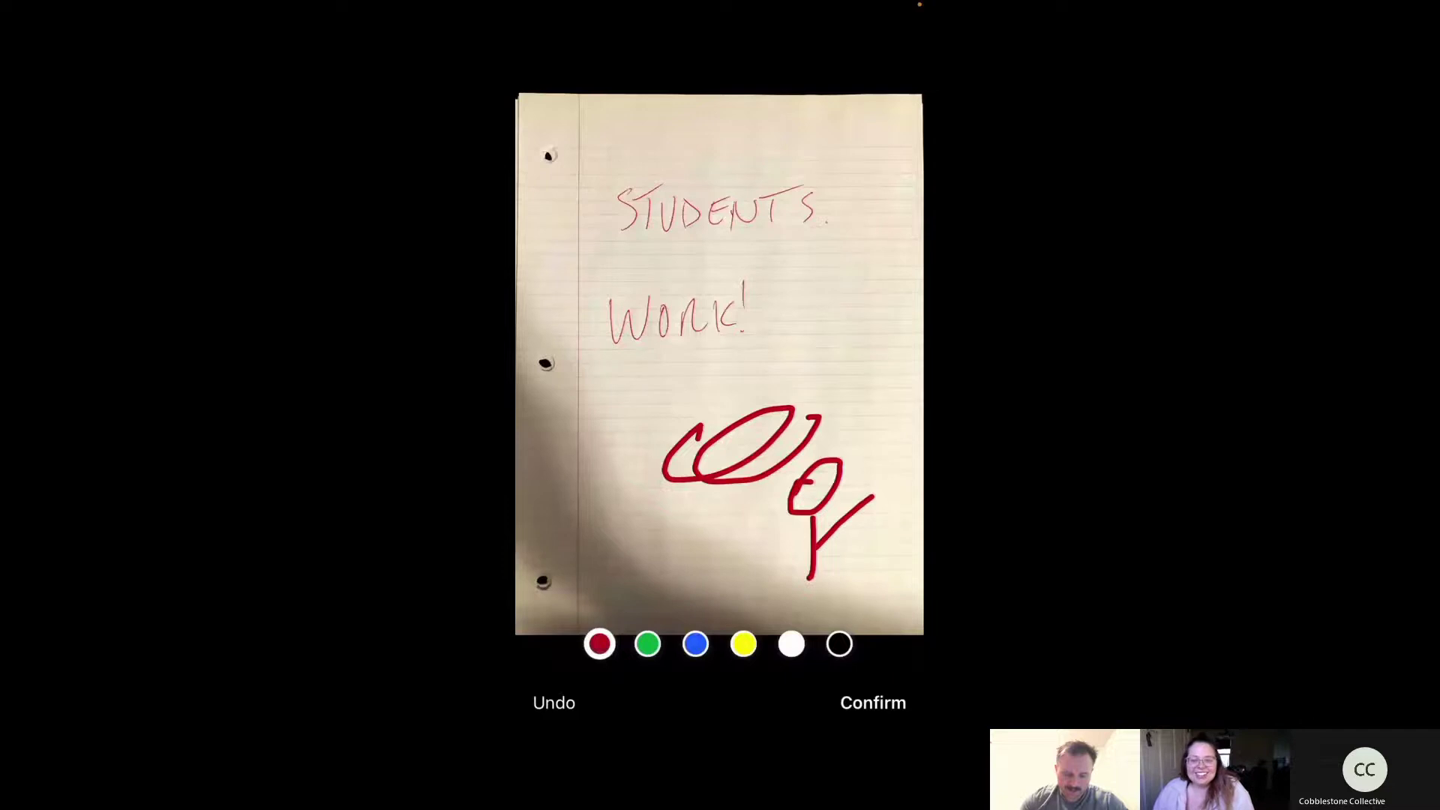
{"action": "mouse_move", "coordinate": [810, 579]}
{"action": "left_mouse_down"}
{"action": "mouse_move", "coordinate": [784, 609]}
{"action": "mouse_move", "coordinate": [891, 633]}
{"action": "left_mouse_up"}
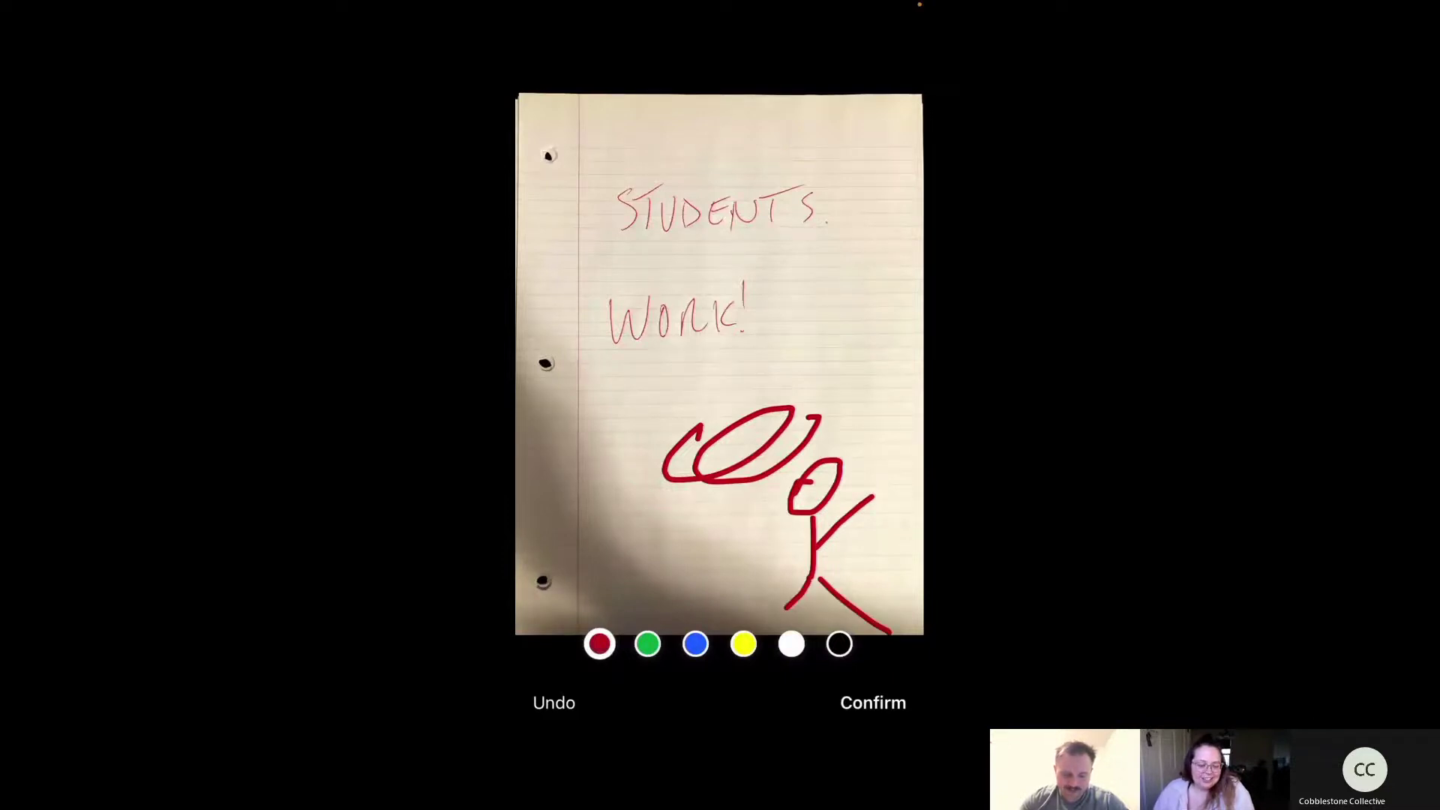
{"action": "left_click", "coordinate": [873, 703]}
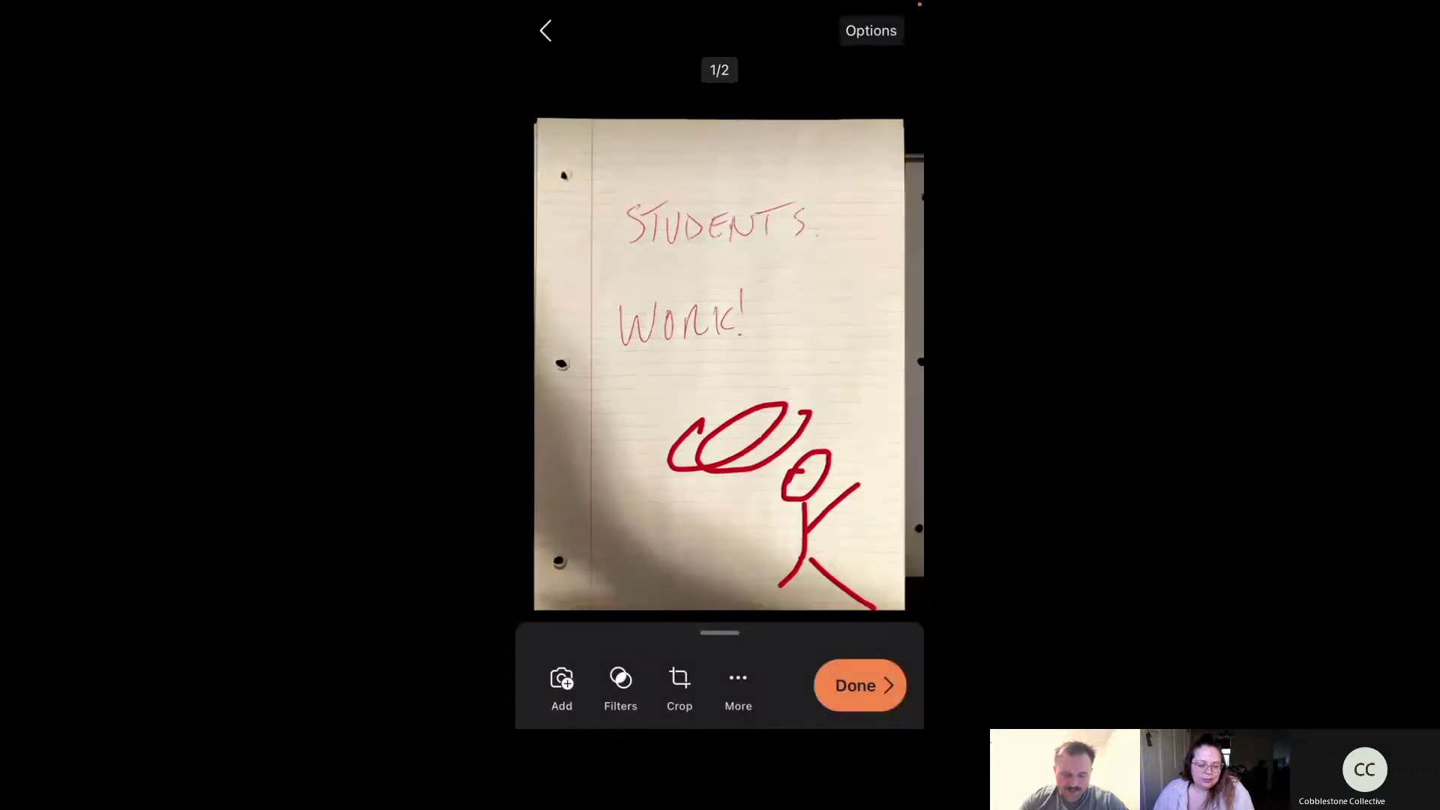
Step: Add a red text label reading "Here is my best work" to the first scanned page
{"action": "left_click", "coordinate": [720, 686]}
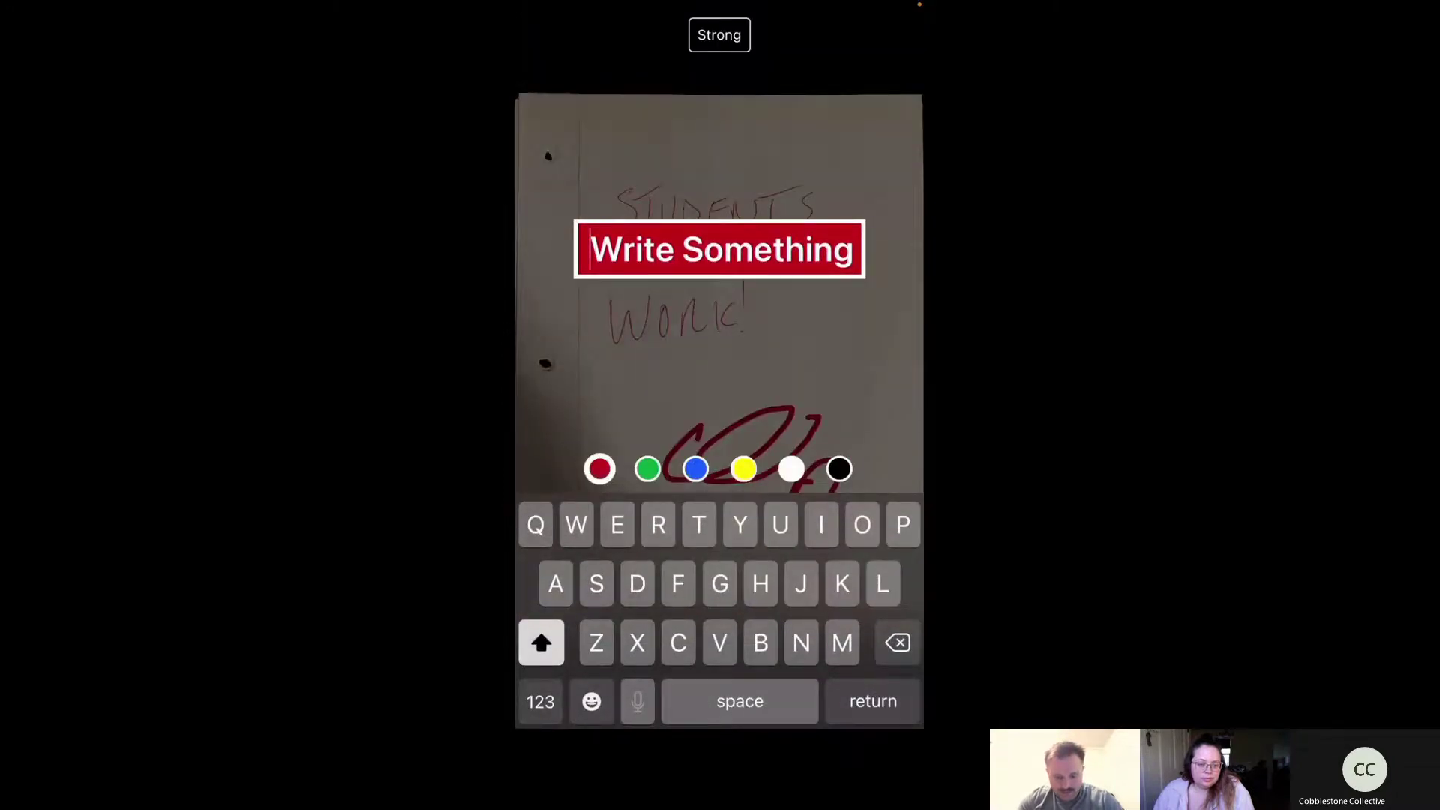
{"action": "type", "text": "Here is"}
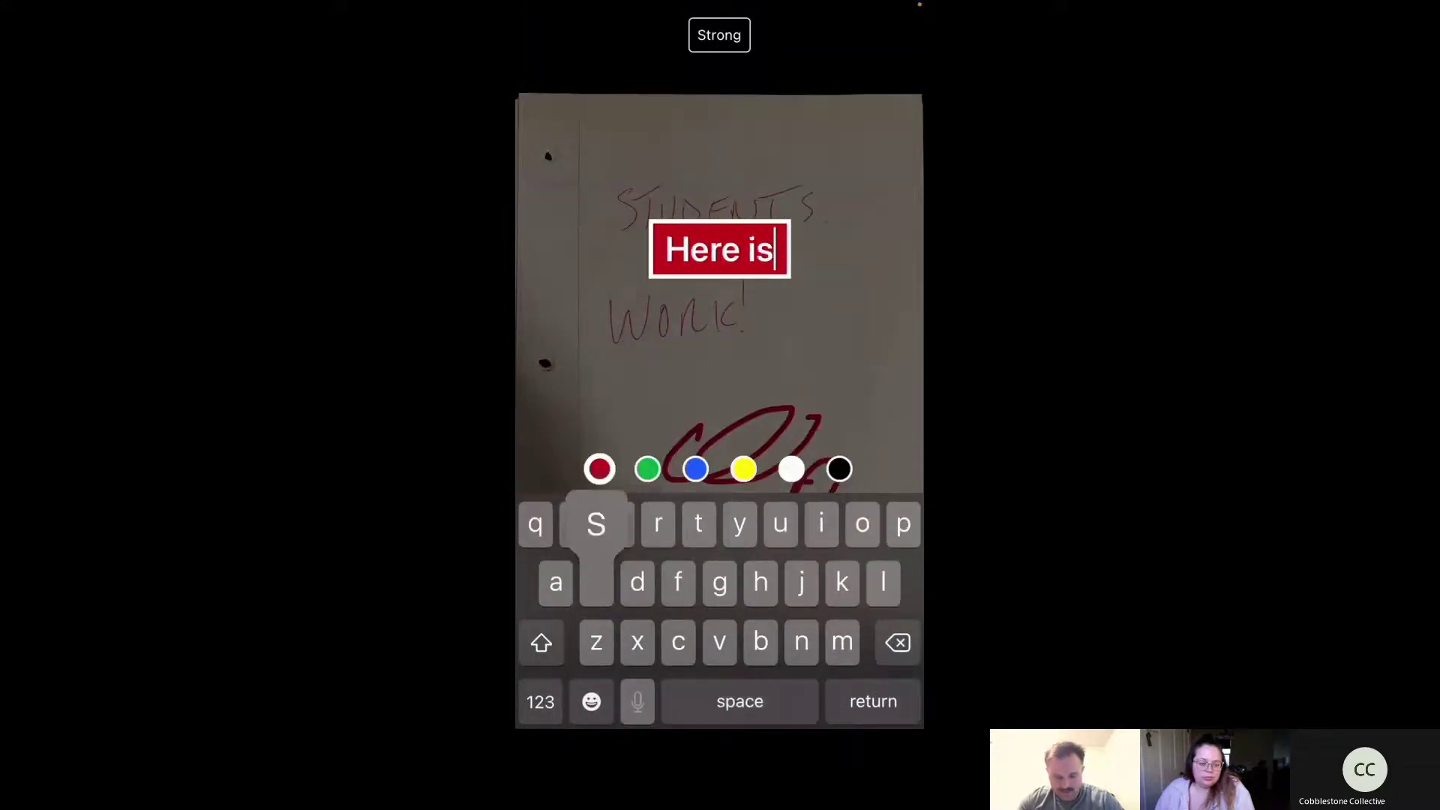
{"action": "type", "text": " my best "}
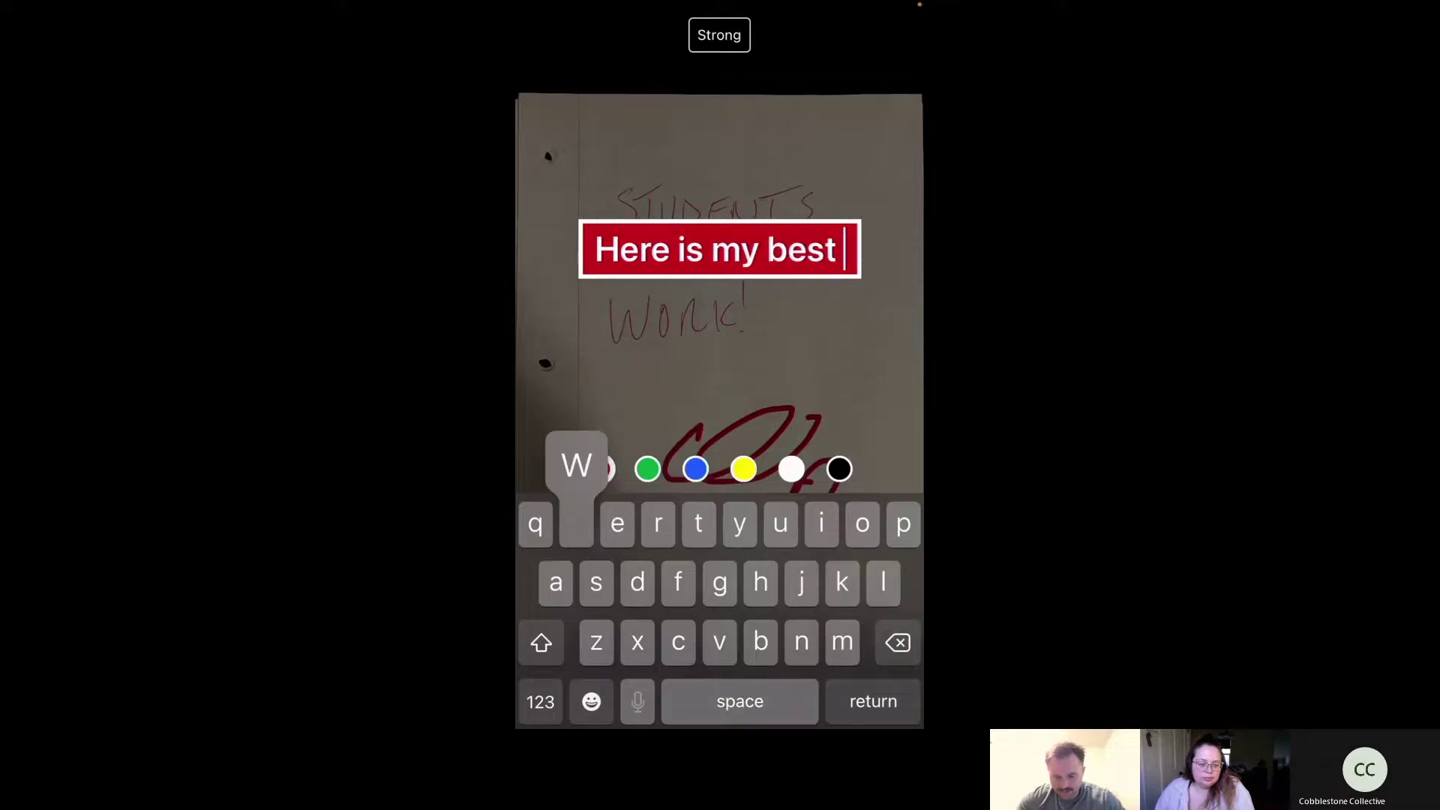
{"action": "type", "text": "work"}
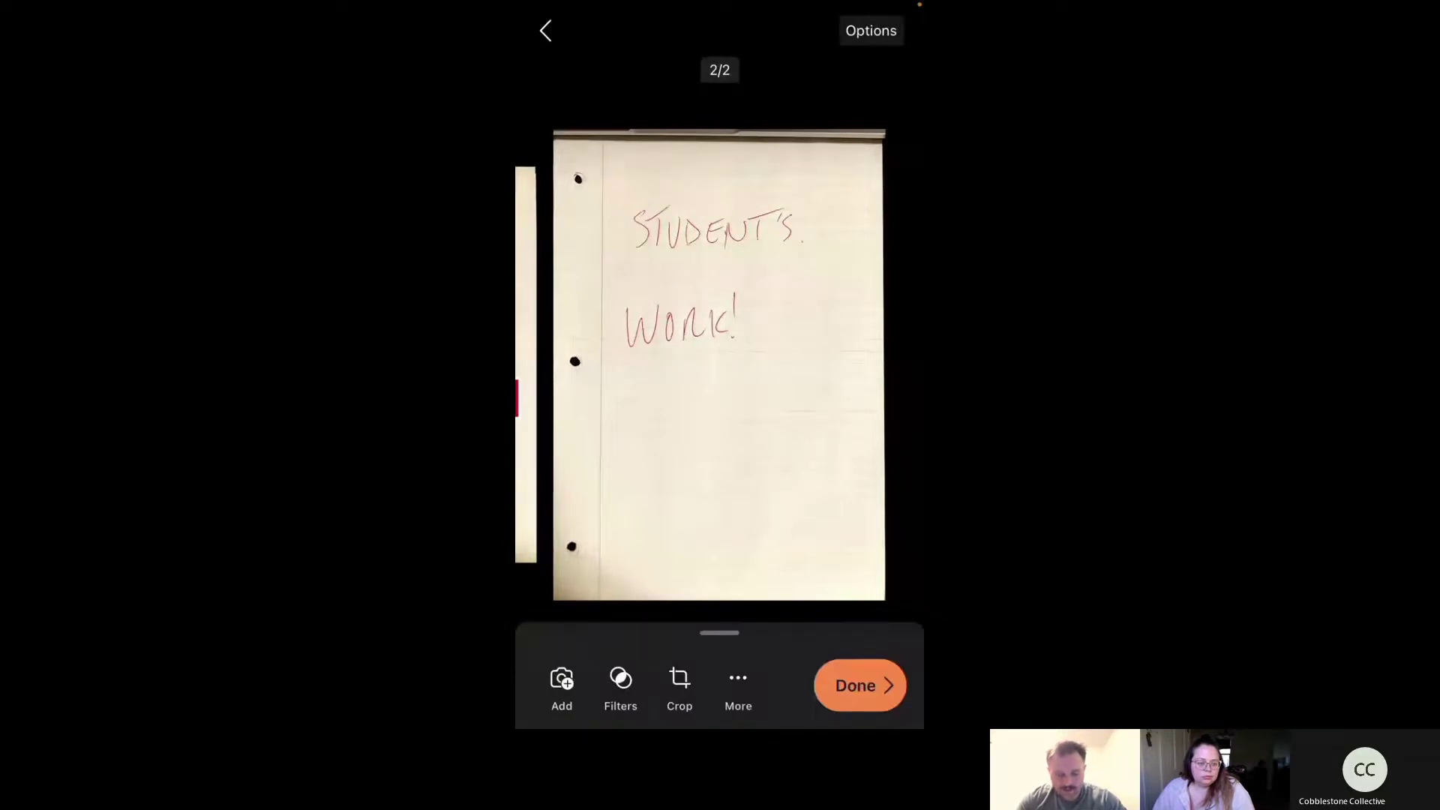
Step: Delete the second, unannotated page from the scan
{"action": "left_click", "coordinate": [738, 681]}
{"action": "left_click", "coordinate": [868, 604]}
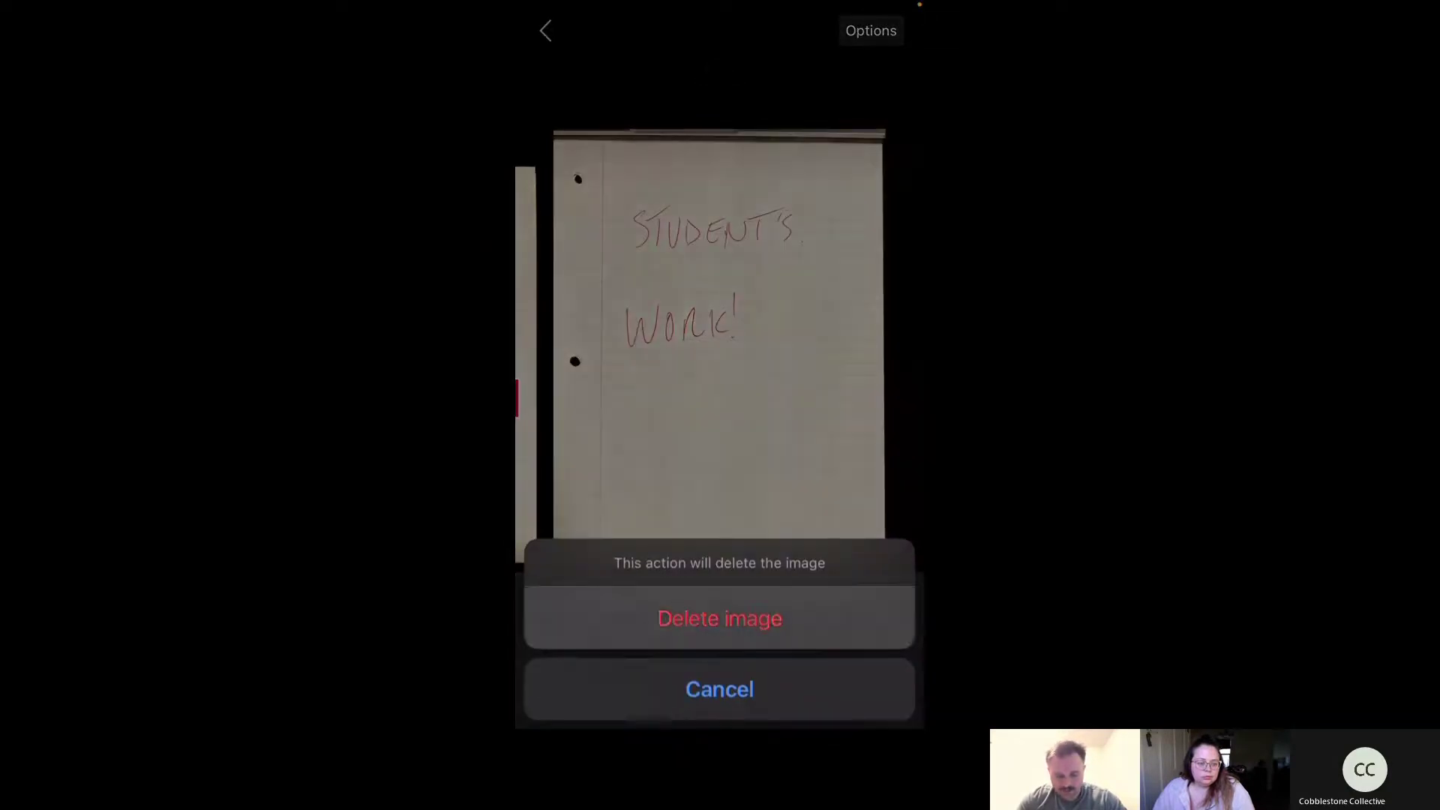
{"action": "left_click", "coordinate": [719, 618]}
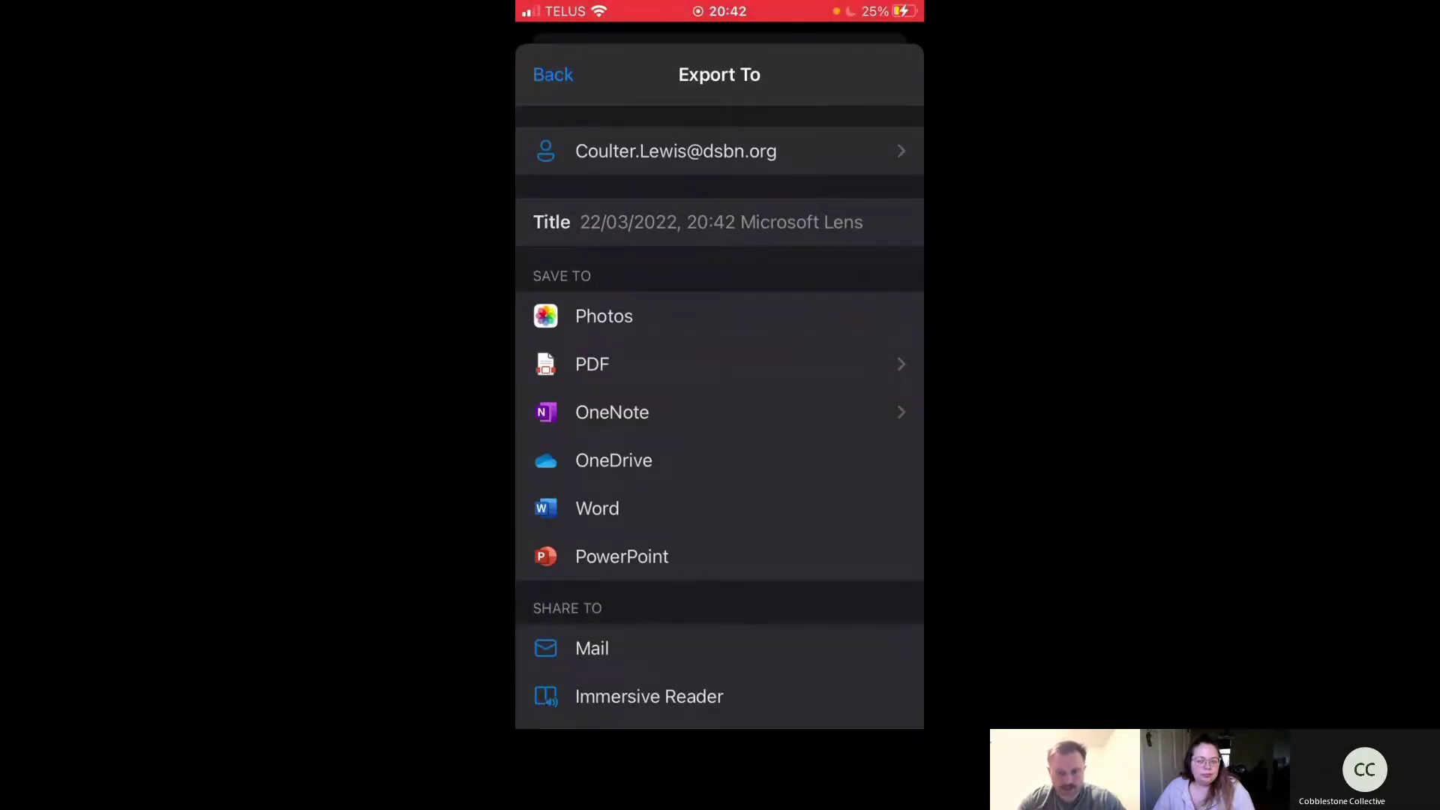
Step: Export the annotated scan to the default OneNote section under the title "Best Art Work 3/22"
{"action": "scroll", "coordinate": [720, 450], "scroll_direction": "down", "scroll_amount": 2}
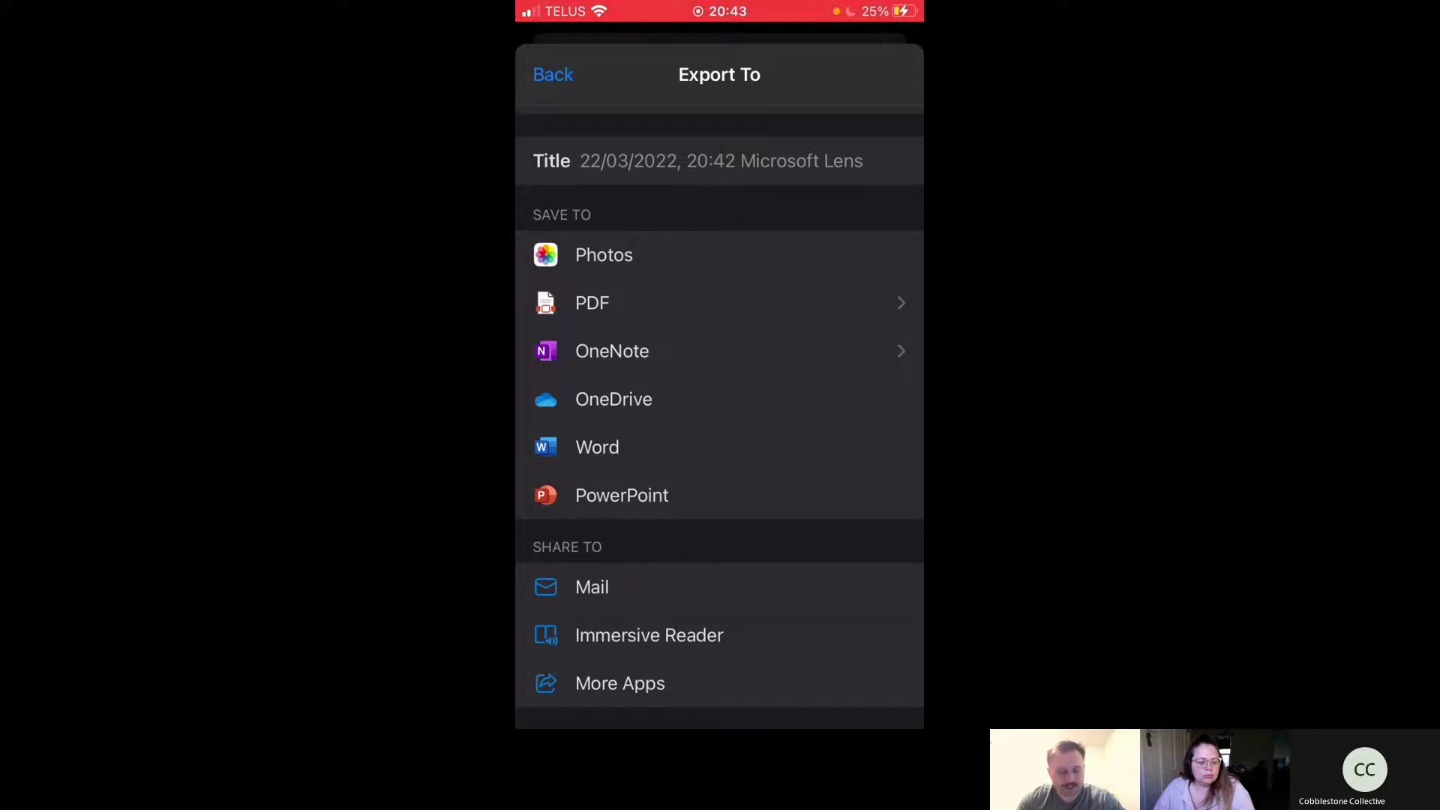
{"action": "left_click", "coordinate": [612, 351]}
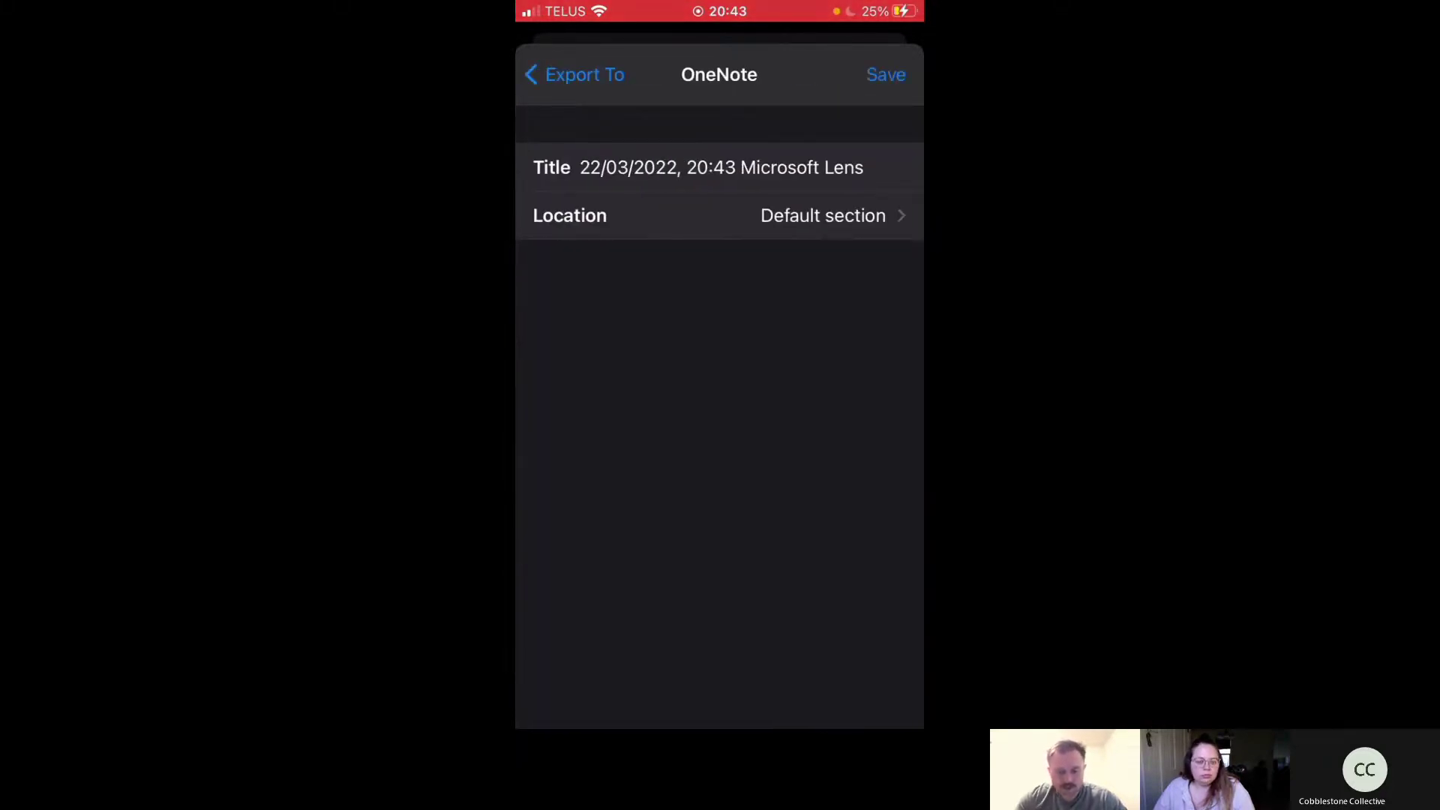
{"action": "left_click", "coordinate": [820, 167]}
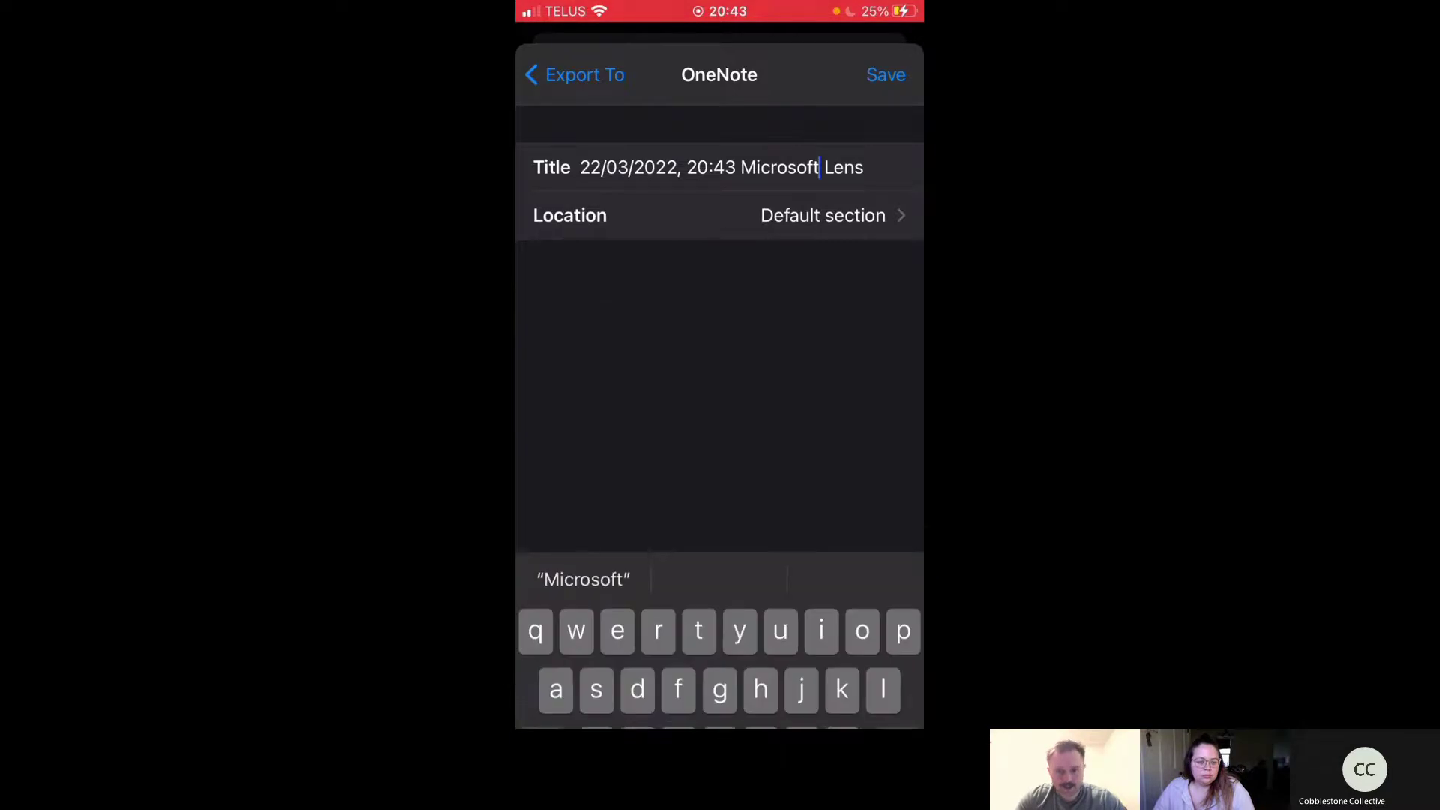
{"action": "left_click", "coordinate": [865, 167]}
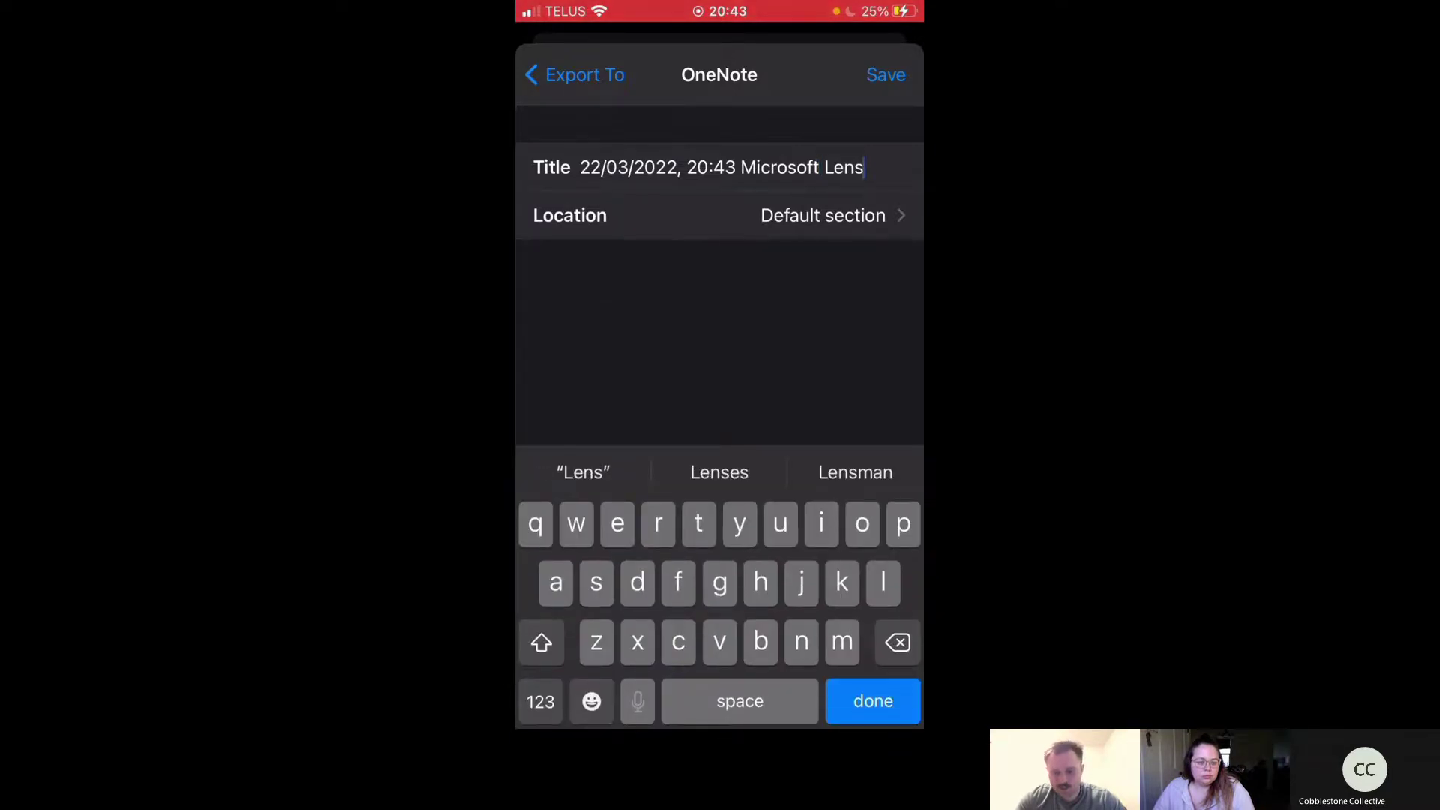
{"action": "key", "text": "BackSpace"}
{"action": "key", "text": "BackSpace"}
{"action": "key", "text": "BackSpace"}
{"action": "key", "text": "BackSpace"}
{"action": "key", "text": "BackSpace"}
{"action": "key", "text": "BackSpace"}
{"action": "key", "text": "BackSpace"}
{"action": "key", "text": "BackSpace"}
{"action": "key", "text": "BackSpace"}
{"action": "key", "text": "BackSpace"}
{"action": "key", "text": "BackSpace"}
{"action": "key", "text": "BackSpace"}
{"action": "key", "text": "BackSpace"}
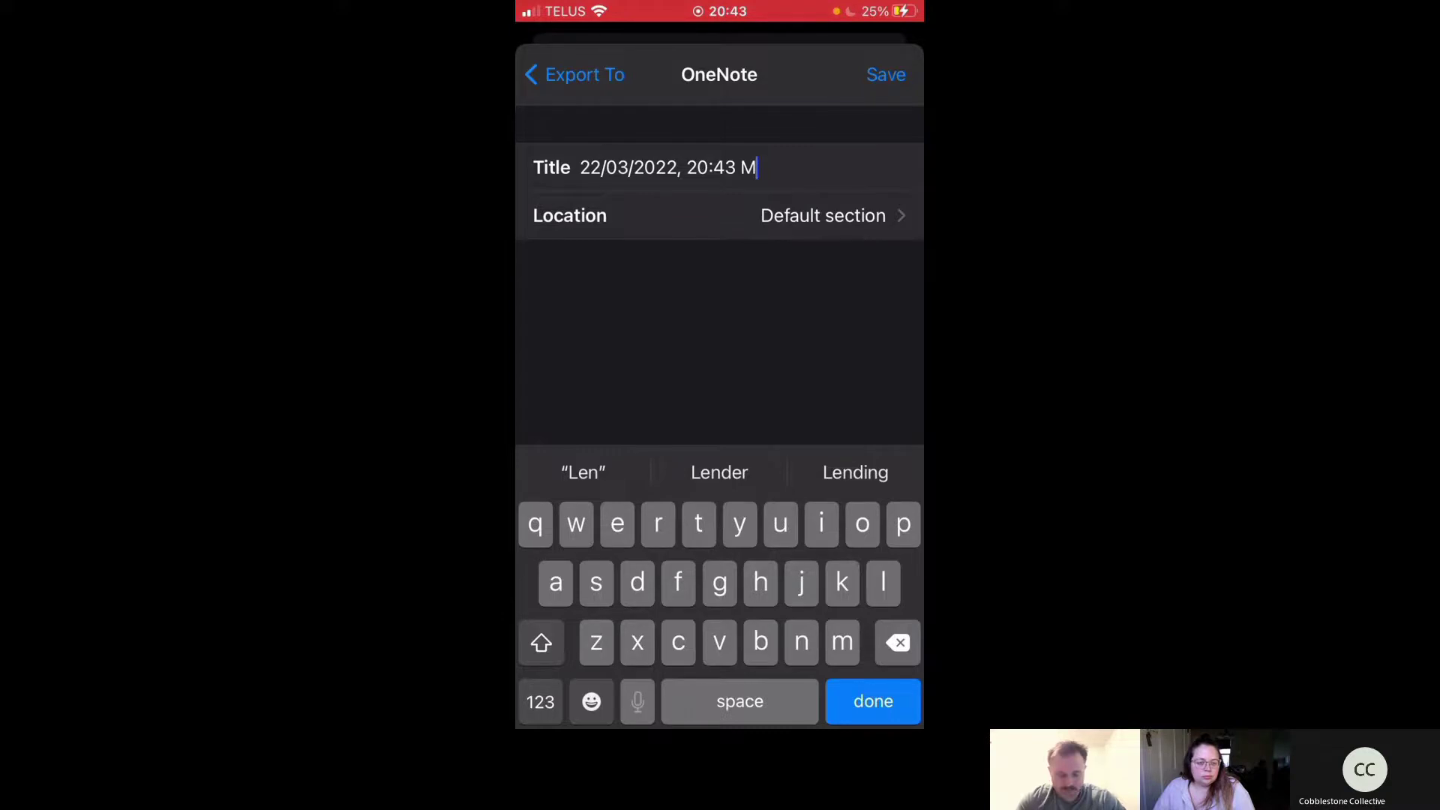
{"action": "key", "text": "BackSpace"}
{"action": "key", "text": "BackSpace"}
{"action": "key", "text": "BackSpace"}
{"action": "key", "text": "BackSpace"}
{"action": "key", "text": "BackSpace"}
{"action": "key", "text": "BackSpace"}
{"action": "key", "text": "BackSpace"}
{"action": "key", "text": "BackSpace"}
{"action": "key", "text": "BackSpace"}
{"action": "key", "text": "BackSpace"}
{"action": "key", "text": "BackSpace"}
{"action": "key", "text": "BackSpace"}
{"action": "key", "text": "BackSpace"}
{"action": "key", "text": "BackSpace"}
{"action": "key", "text": "BackSpace"}
{"action": "key", "text": "BackSpace"}
{"action": "key", "text": "BackSpace"}
{"action": "key", "text": "BackSpace"}
{"action": "key", "text": "BackSpace"}
{"action": "type", "text": "Best"}
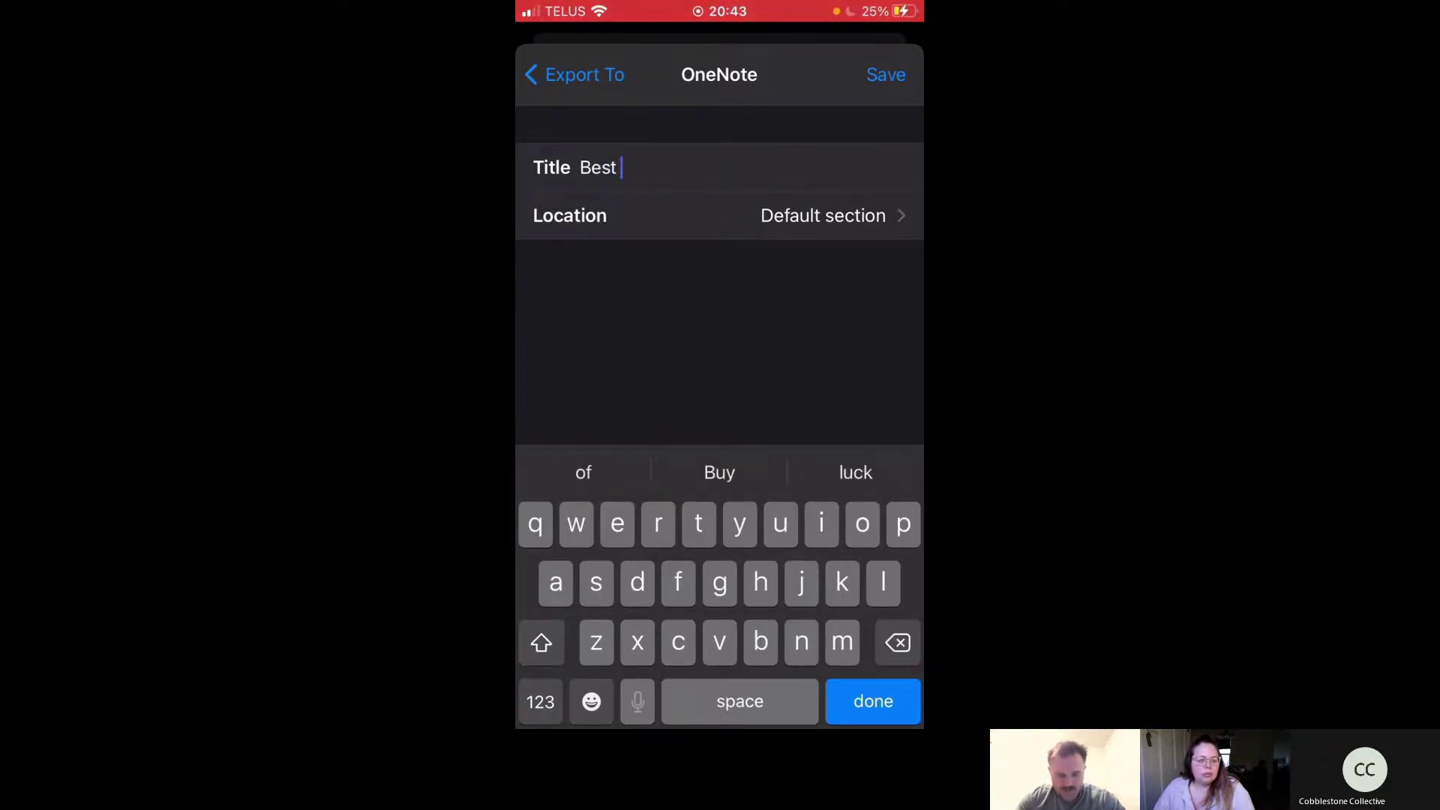
{"action": "key", "text": "shift"}
{"action": "type", "text": "Art Work"}
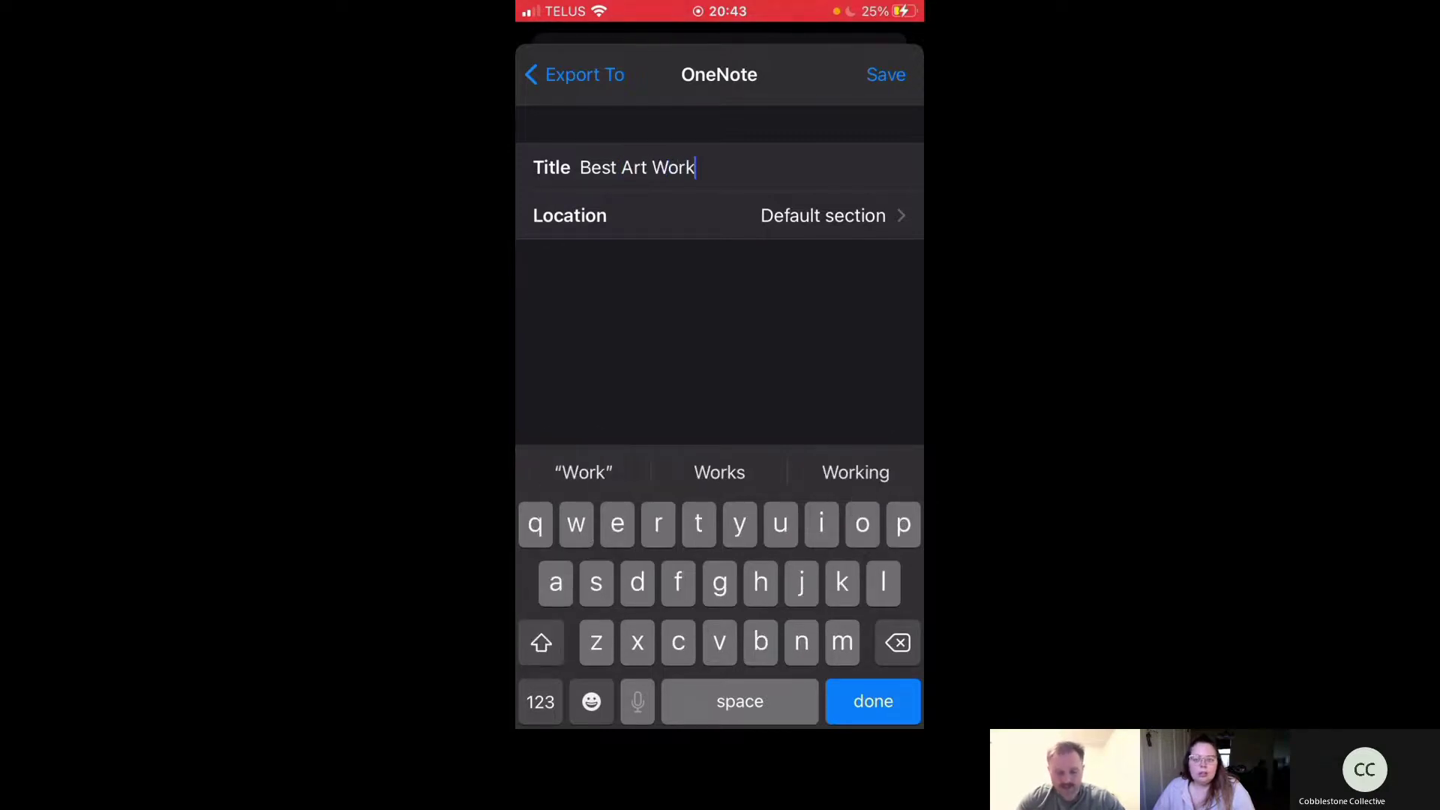
{"action": "type", "text": " /"}
{"action": "key", "text": "BackSpace"}
{"action": "type", "text": "4/22"}
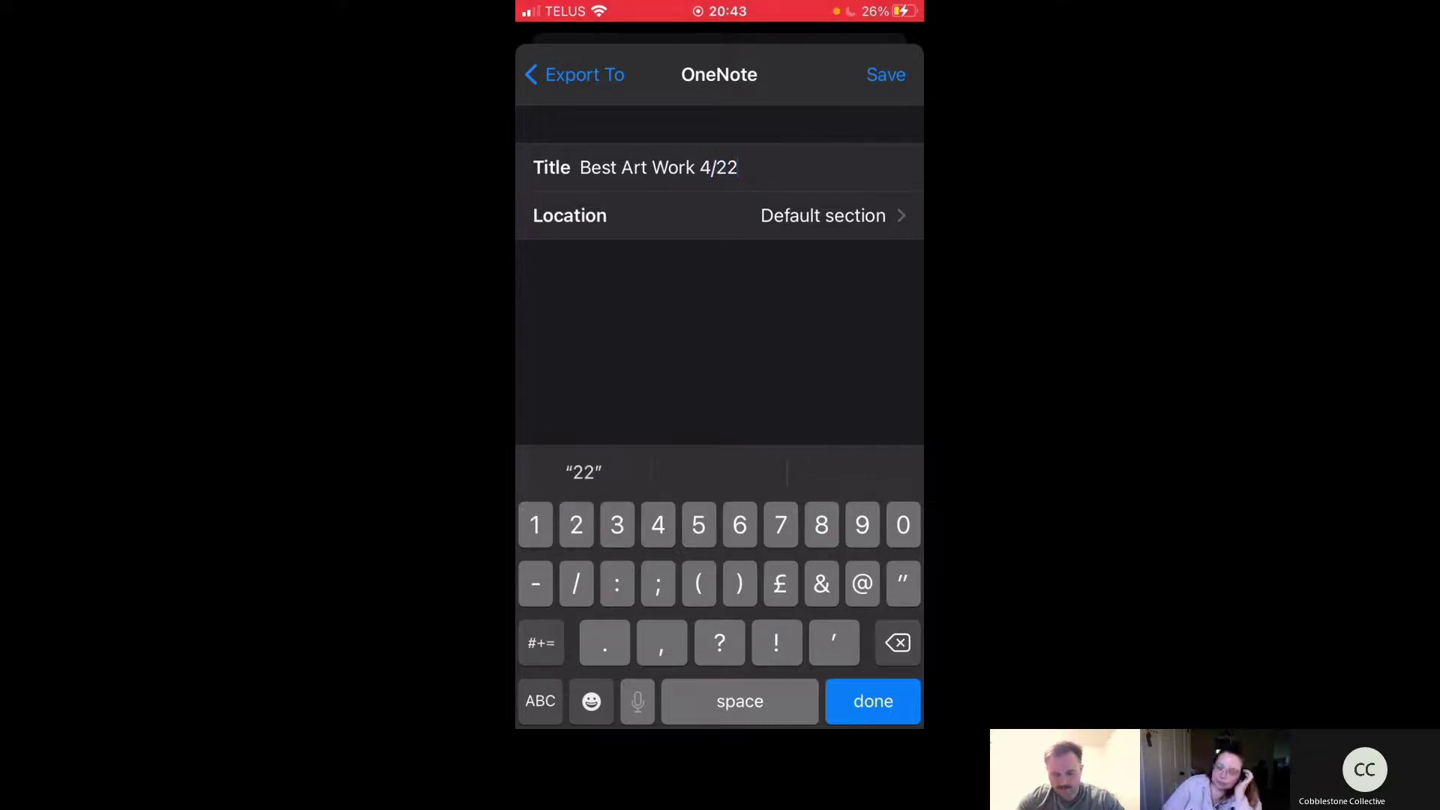
{"action": "key", "text": "BackSpace"}
{"action": "key", "text": "BackSpace"}
{"action": "key", "text": "BackSpace"}
{"action": "key", "text": "BackSpace"}
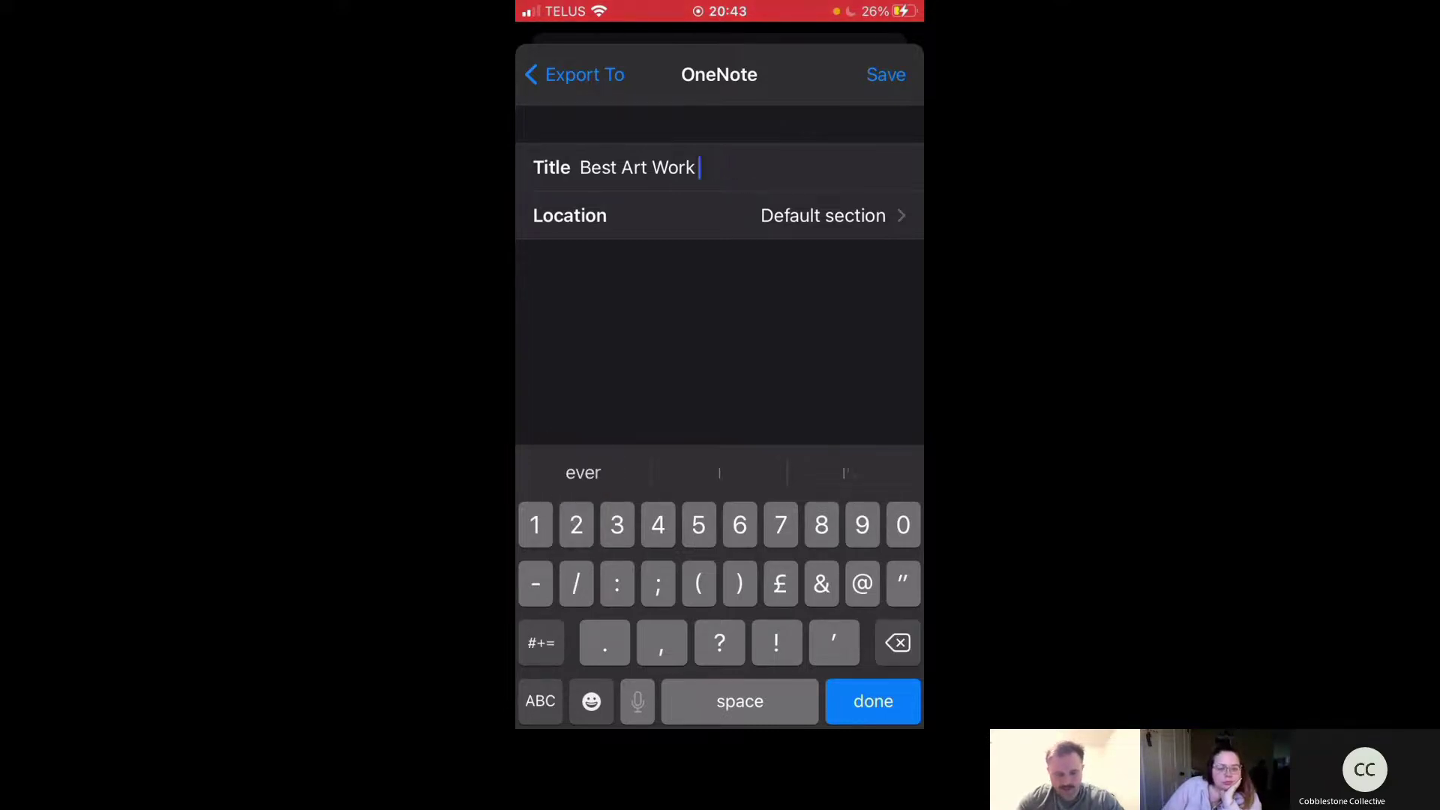
{"action": "type", "text": "3/22"}
{"action": "left_click", "coordinate": [886, 75]}
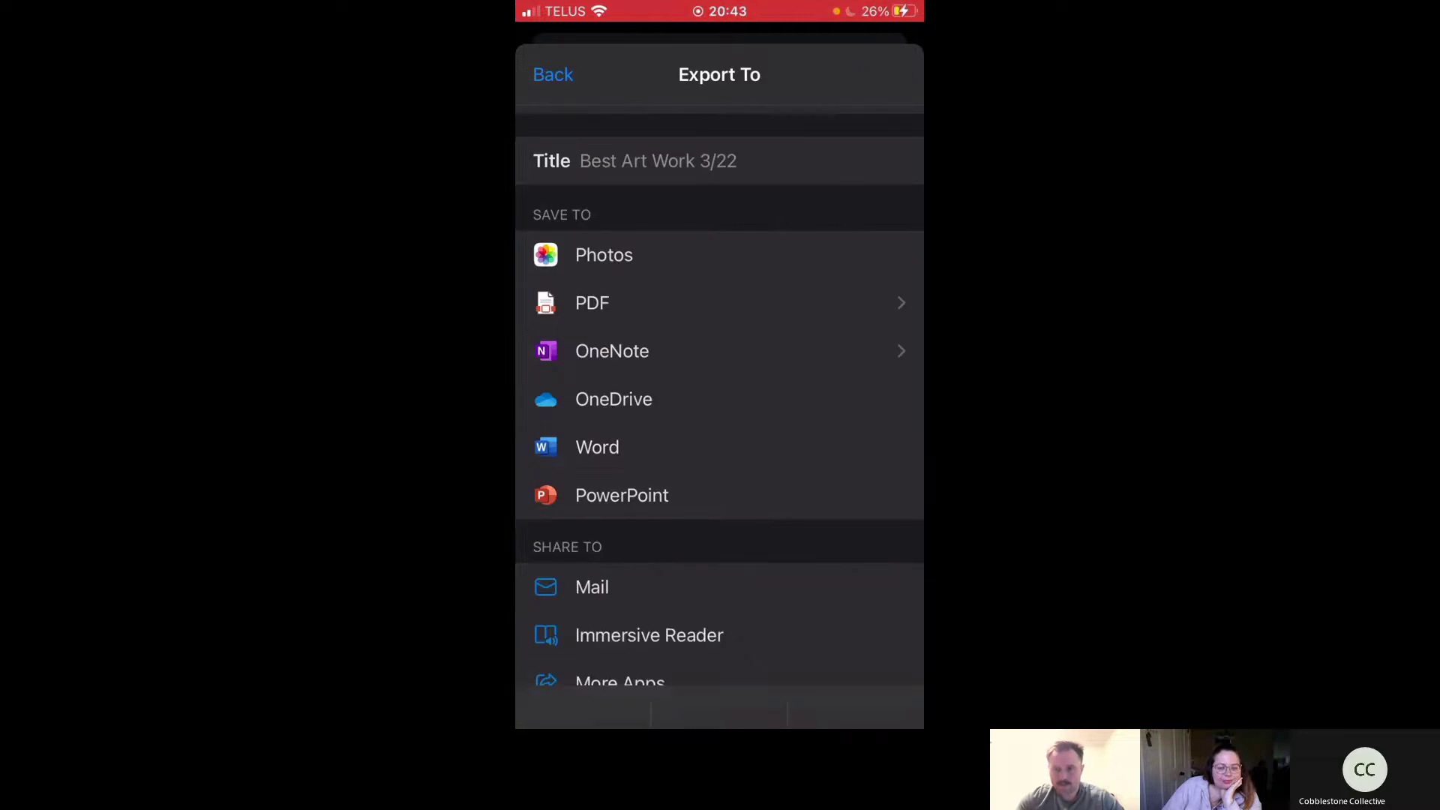
{"action": "left_click", "coordinate": [612, 351]}
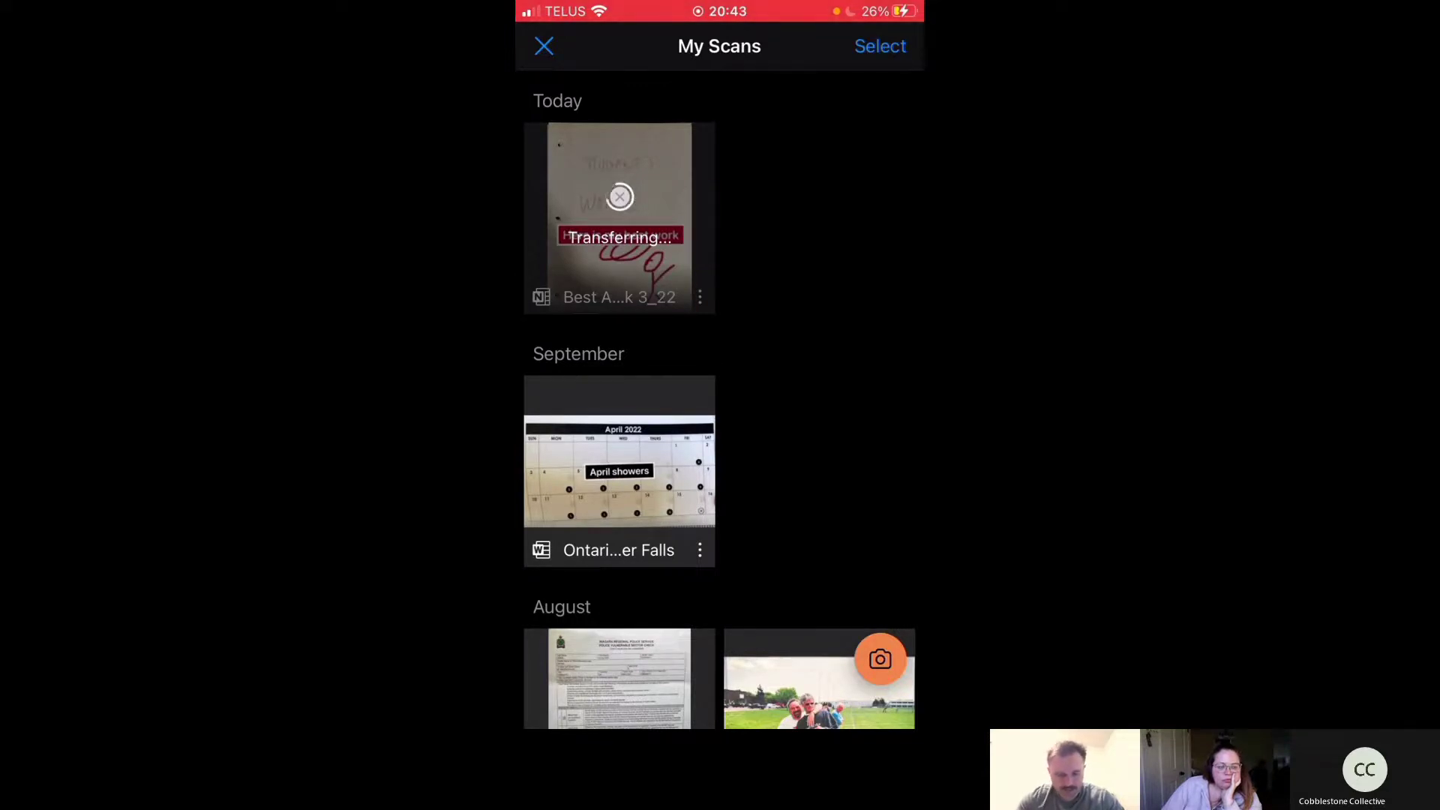
Step: Scan the handwritten student page again and choose the Student Portfolios notebook as its OneNote export location
{"action": "left_click", "coordinate": [880, 45]}
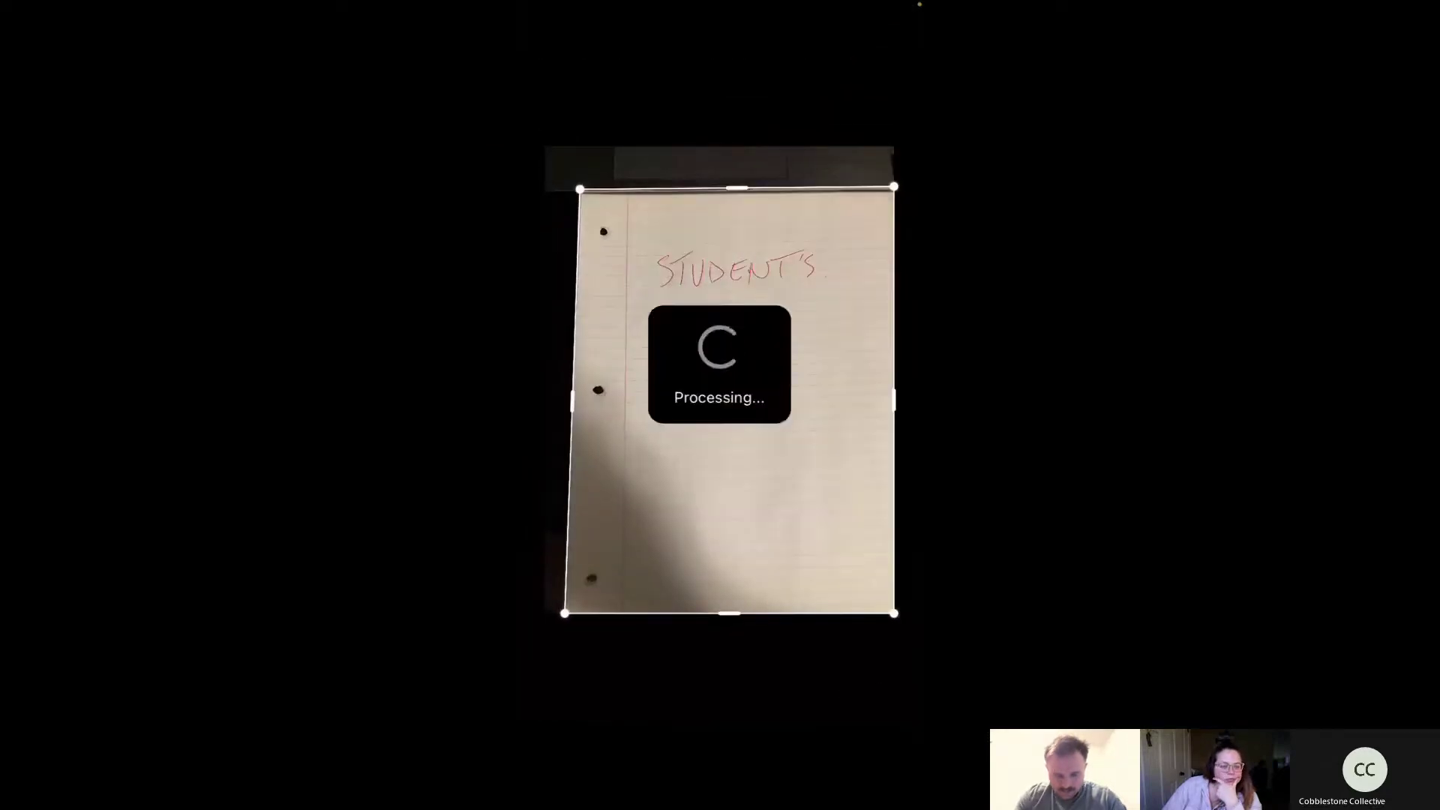
{"action": "left_click", "coordinate": [860, 684]}
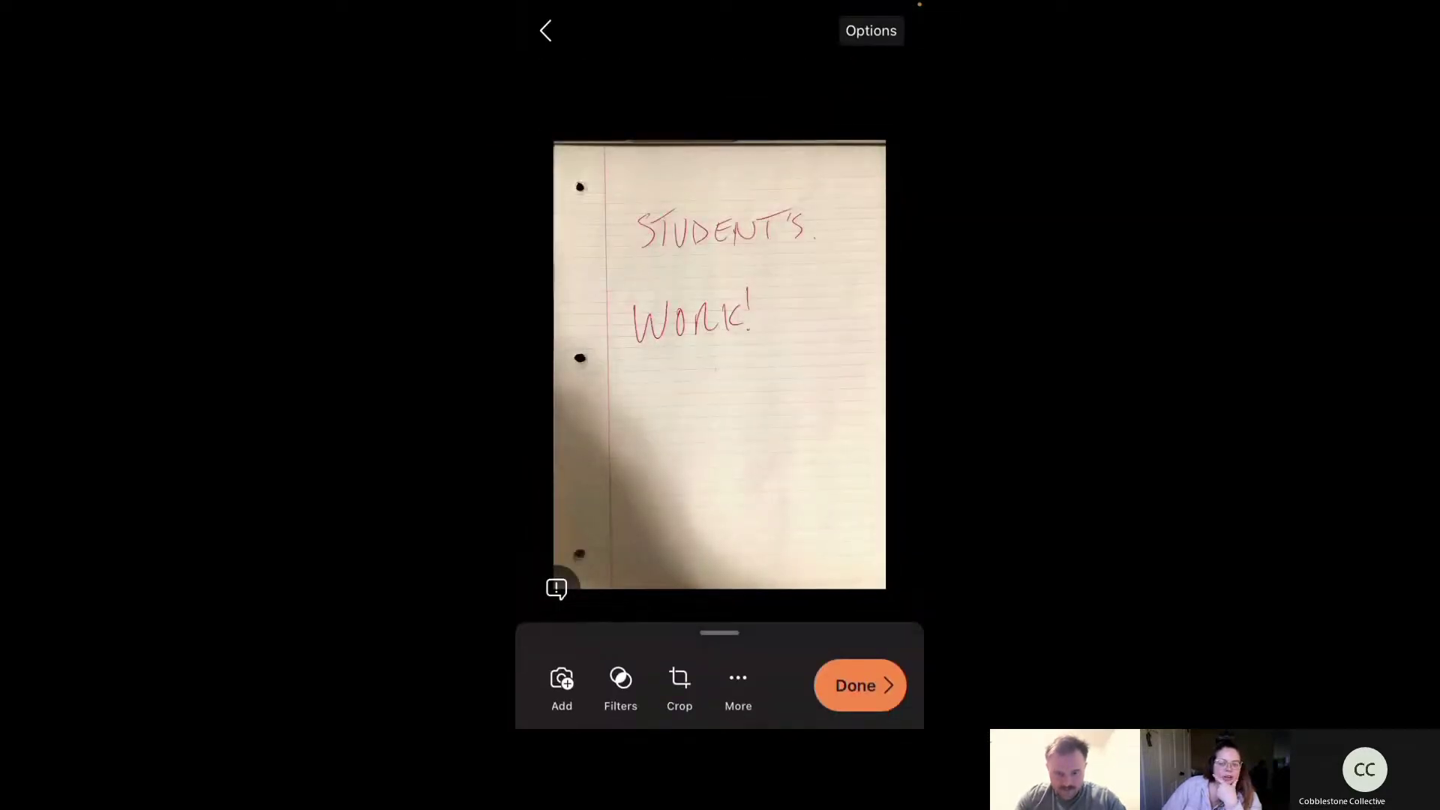
{"action": "left_click", "coordinate": [612, 412]}
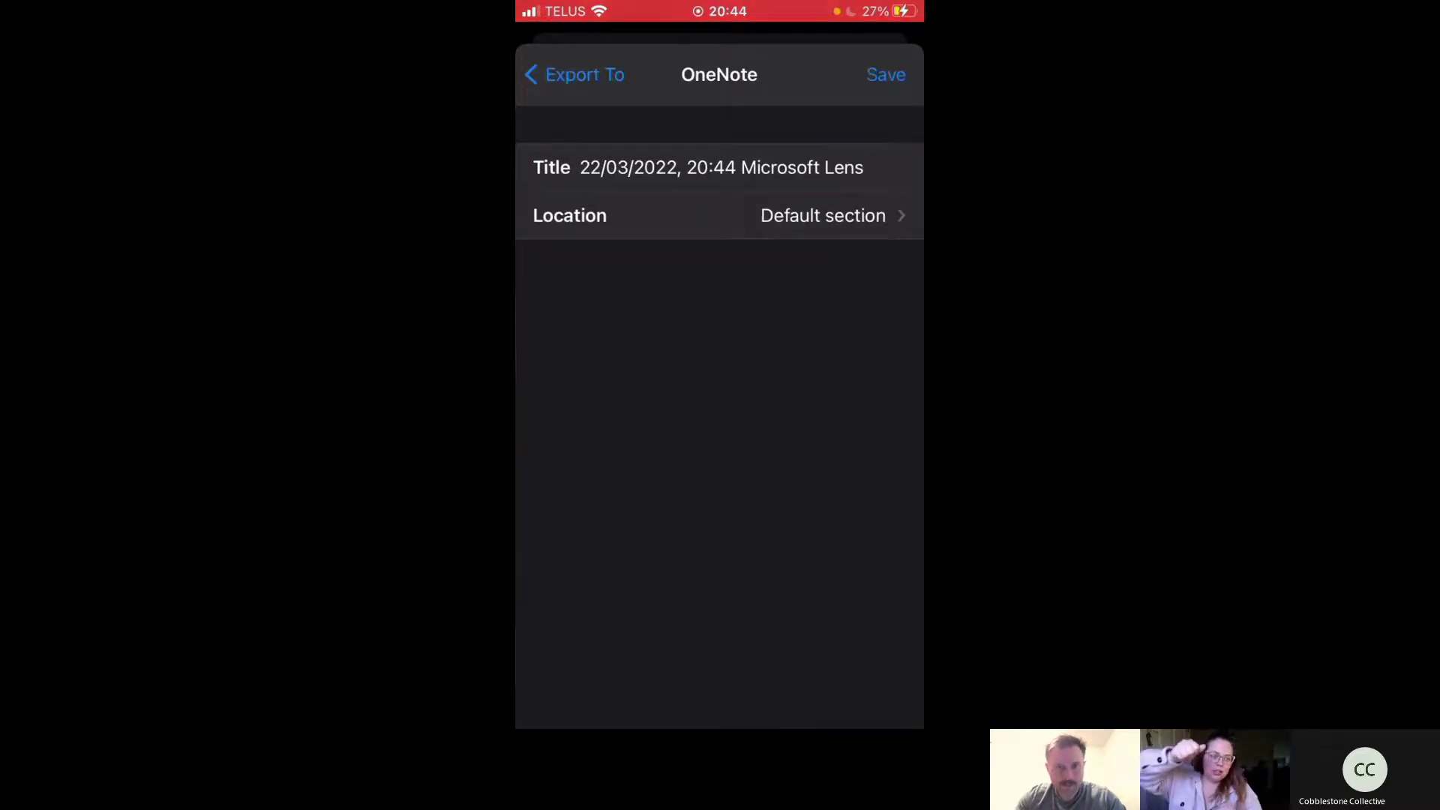
{"action": "left_click", "coordinate": [823, 215]}
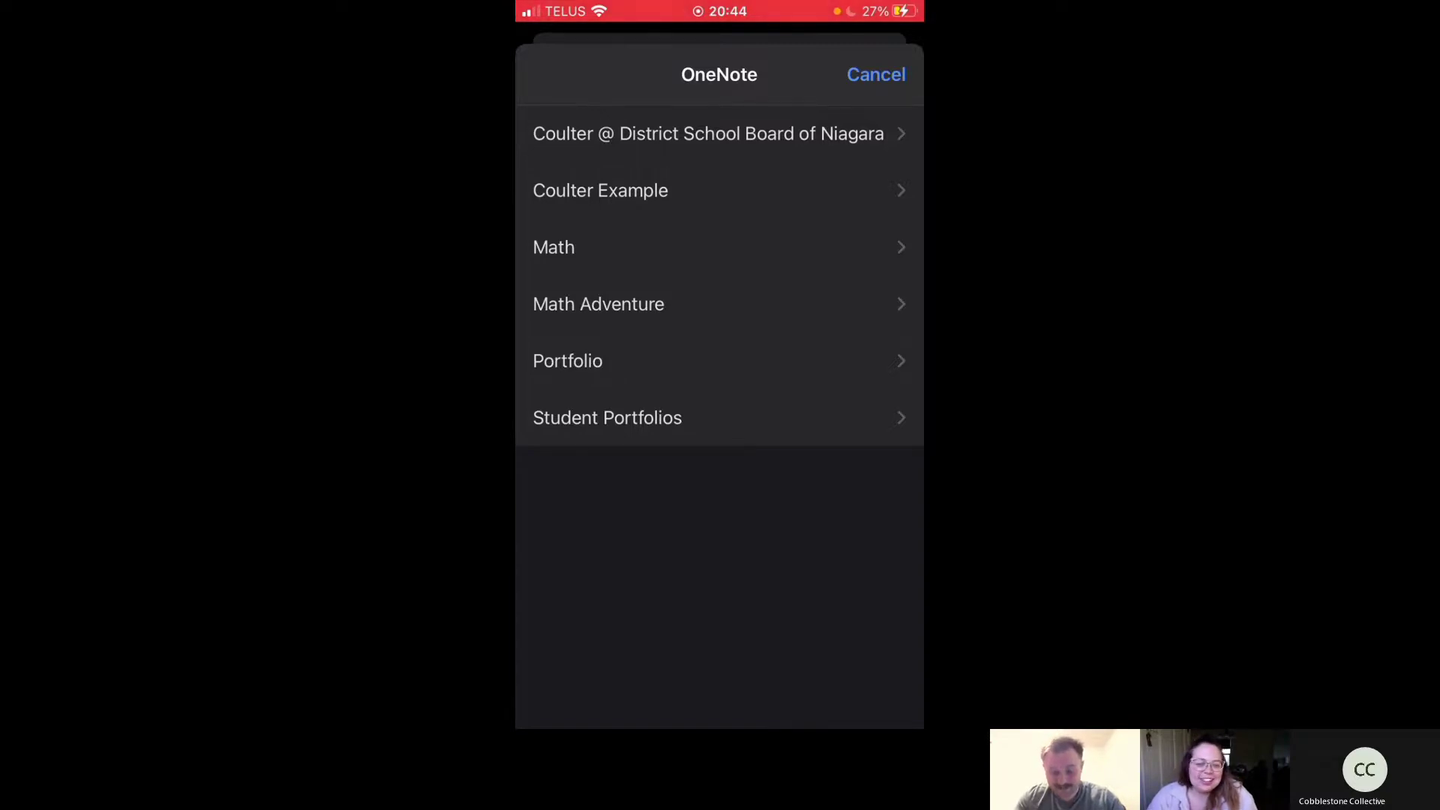
{"action": "left_click", "coordinate": [876, 74]}
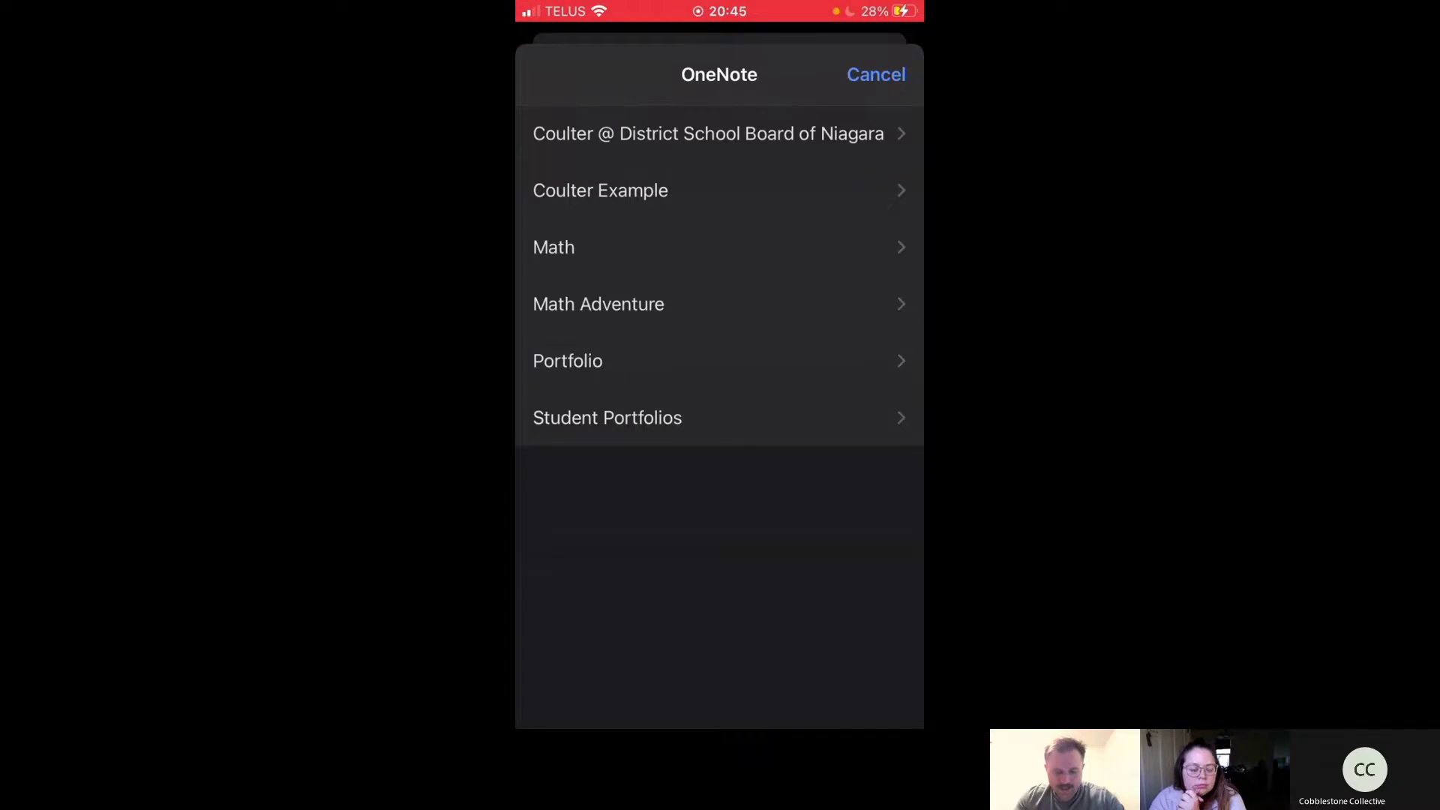
{"action": "left_click", "coordinate": [607, 417]}
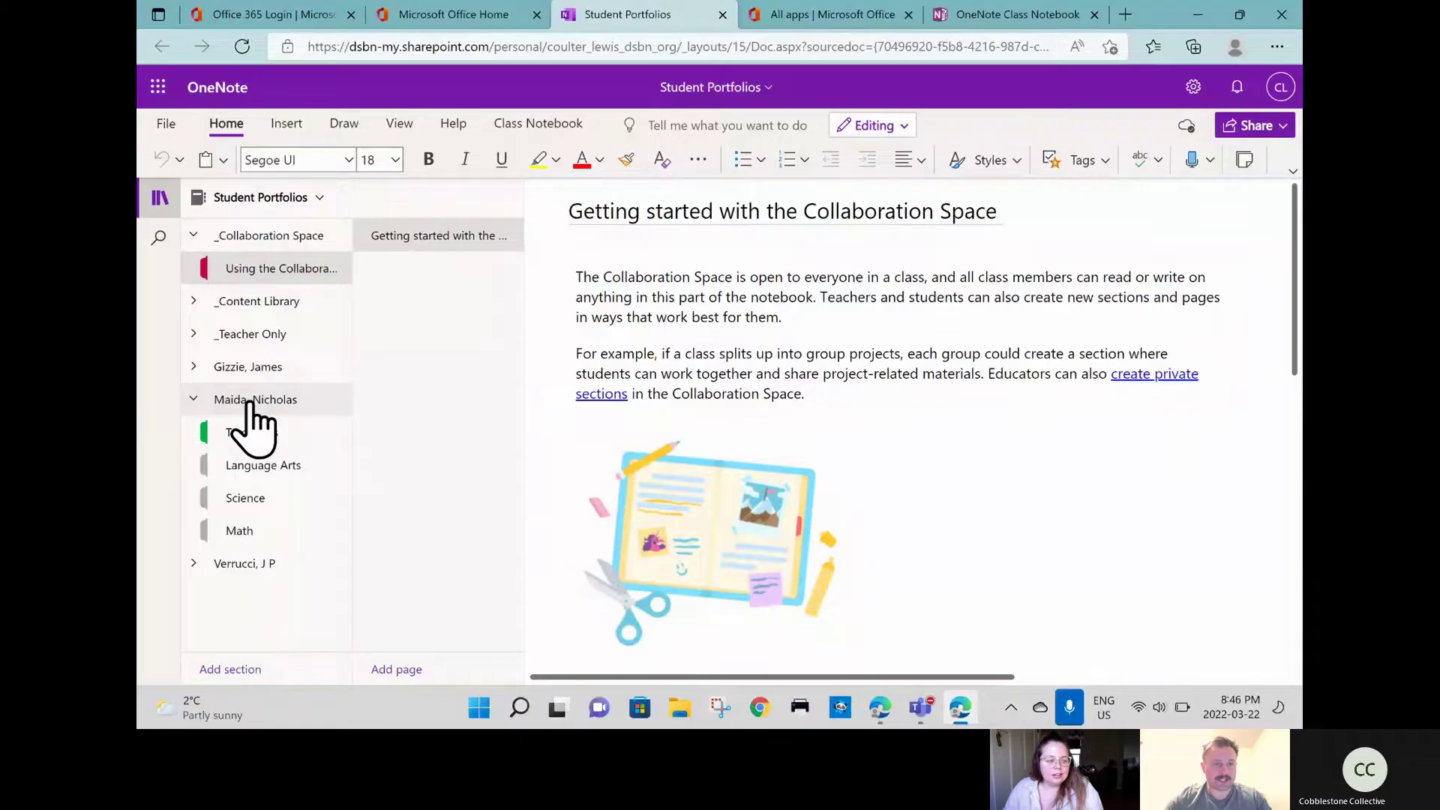
Step: Switch to the Student Portfolios notebook in the browser and view the exported Microsoft Lens page in the second student's Science section
{"action": "left_click", "coordinate": [241, 401]}
{"action": "left_click", "coordinate": [287, 500]}
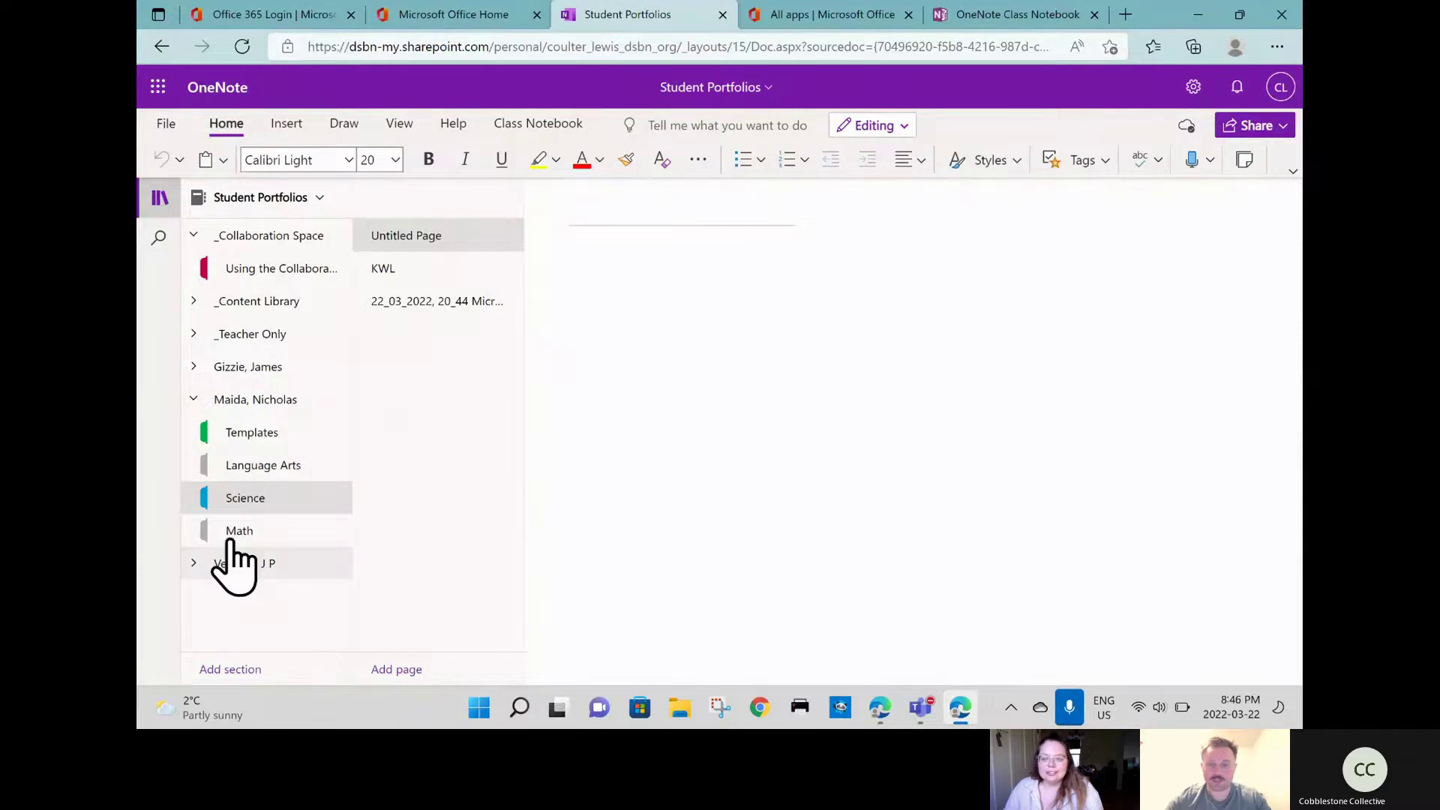
{"action": "left_click", "coordinate": [429, 301]}
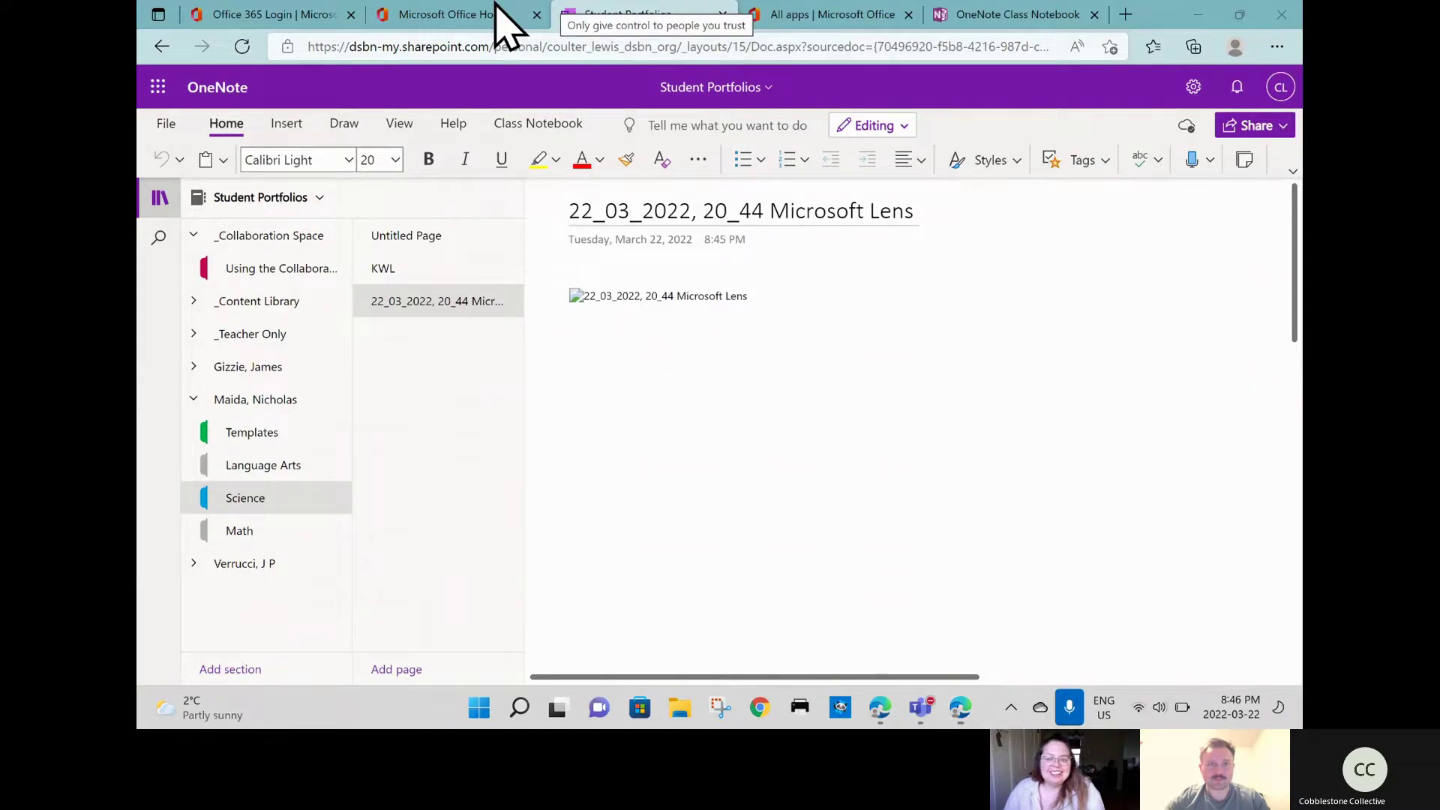
{"action": "left_click", "coordinate": [810, 421]}
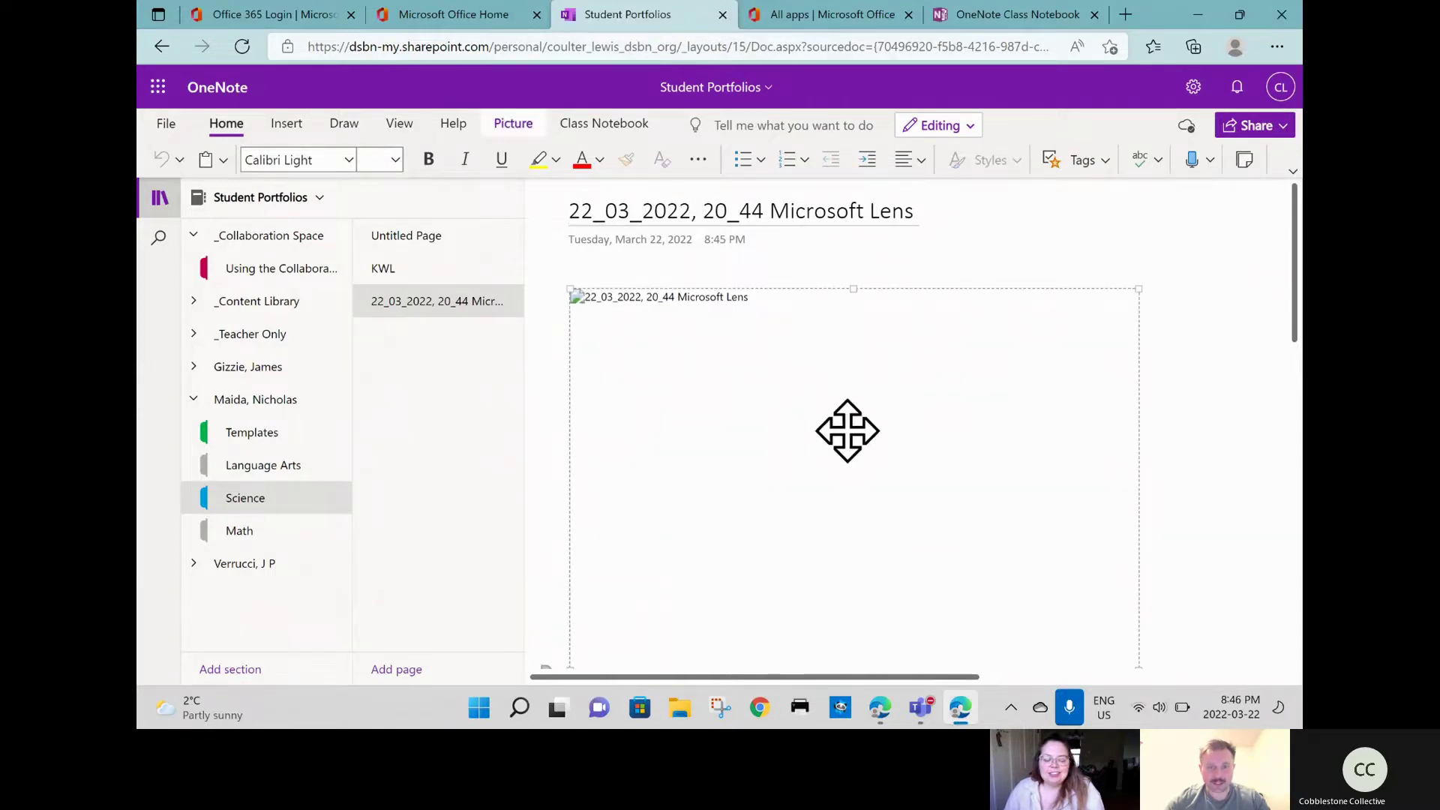
{"action": "scroll", "coordinate": [859, 440], "scroll_direction": "down", "scroll_amount": 3}
{"action": "scroll", "coordinate": [859, 439], "scroll_direction": "down", "scroll_amount": 2}
{"action": "scroll", "coordinate": [863, 440], "scroll_direction": "up", "scroll_amount": 4}
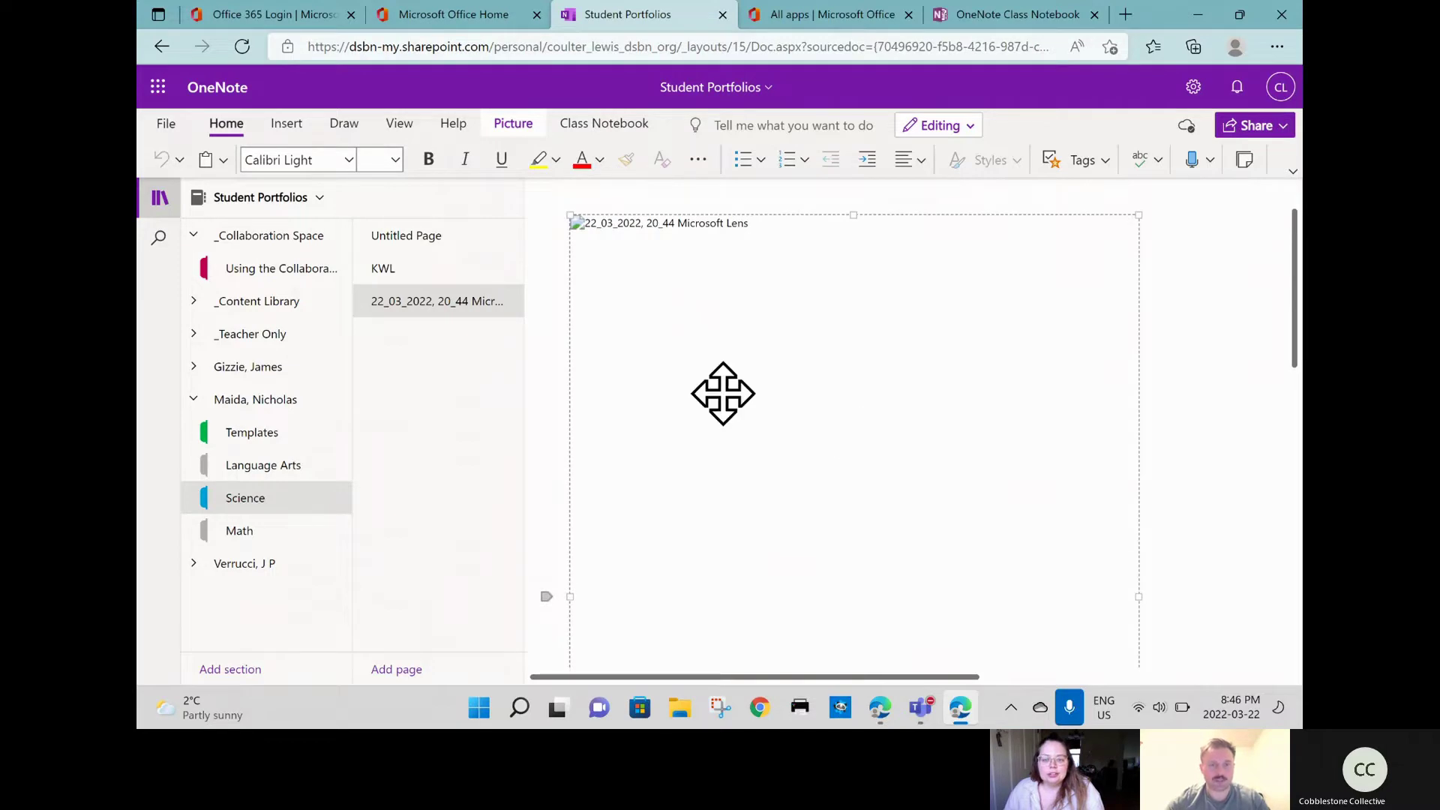
{"action": "scroll", "coordinate": [672, 412], "scroll_direction": "down", "scroll_amount": 2}
{"action": "scroll", "coordinate": [681, 425], "scroll_direction": "down", "scroll_amount": 3}
{"action": "scroll", "coordinate": [682, 426], "scroll_direction": "down", "scroll_amount": 2}
{"action": "scroll", "coordinate": [682, 425], "scroll_direction": "up", "scroll_amount": 6}
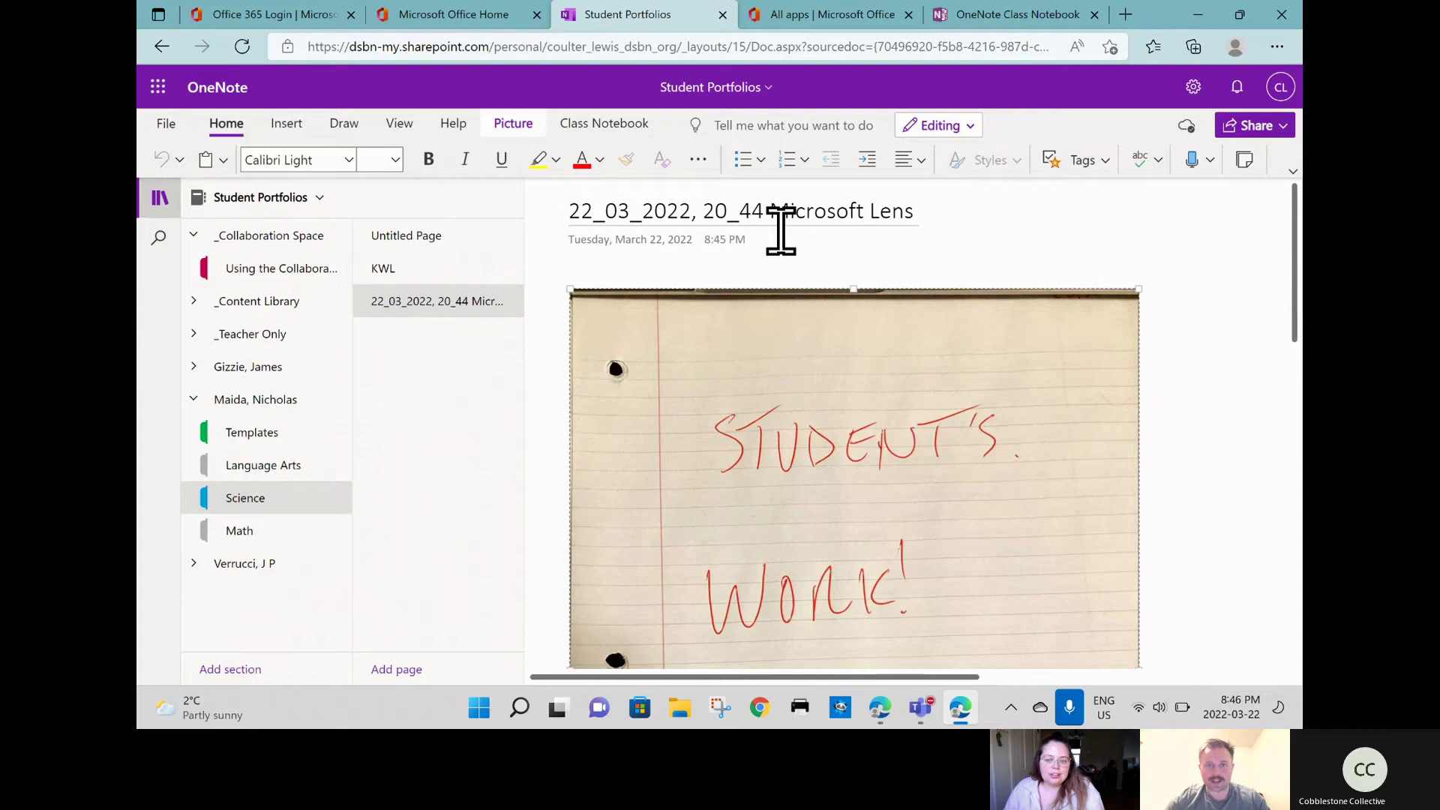
Step: Rename the exported scan page as "My work"
{"action": "left_click", "coordinate": [790, 213]}
{"action": "key", "text": "ctrl+a"}
{"action": "type", "text": "My work"}
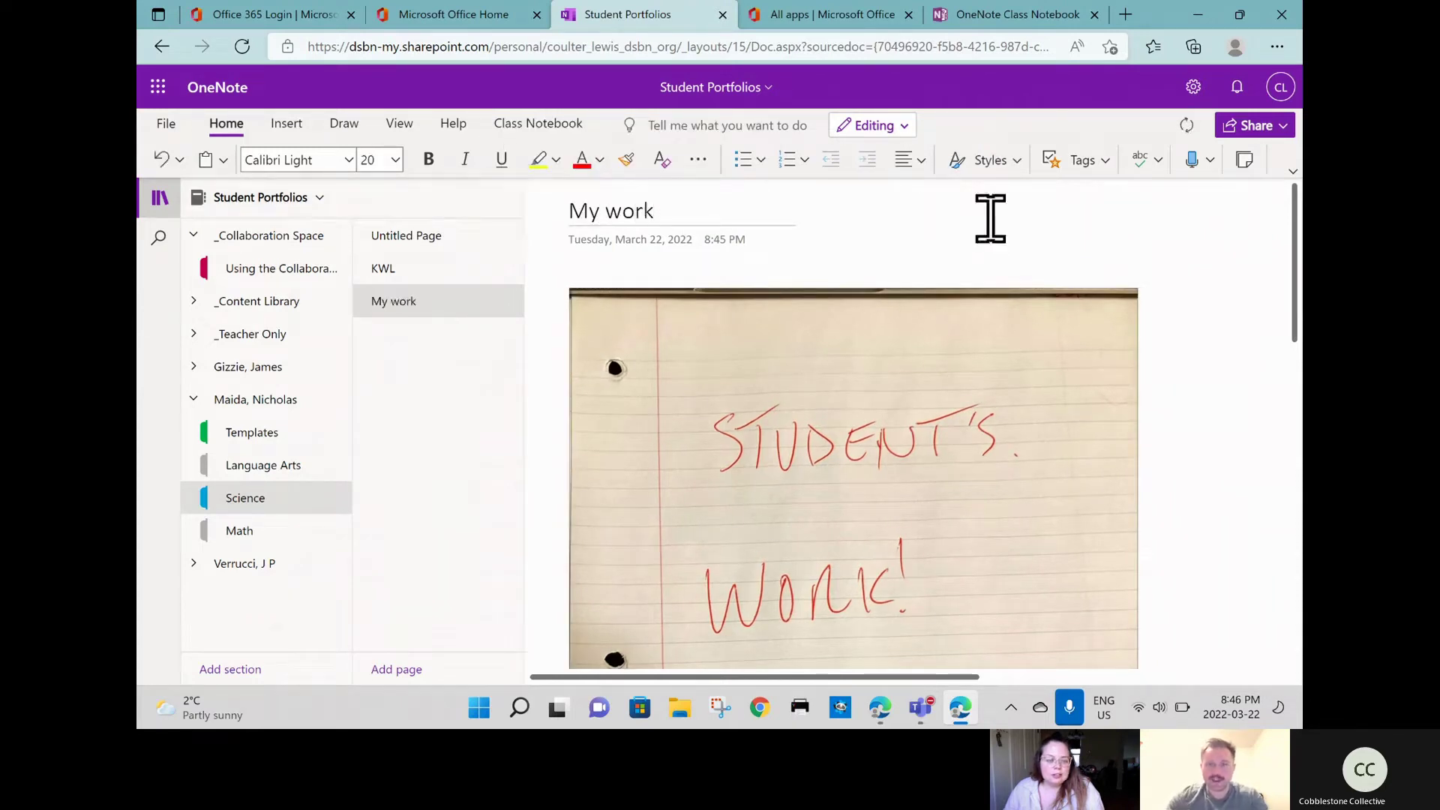
Step: Add the text "This is just a way I can type over my work in my portfolio" over the scanned image, above the handwriting
{"action": "left_click", "coordinate": [1103, 319]}
{"action": "left_click", "coordinate": [853, 337]}
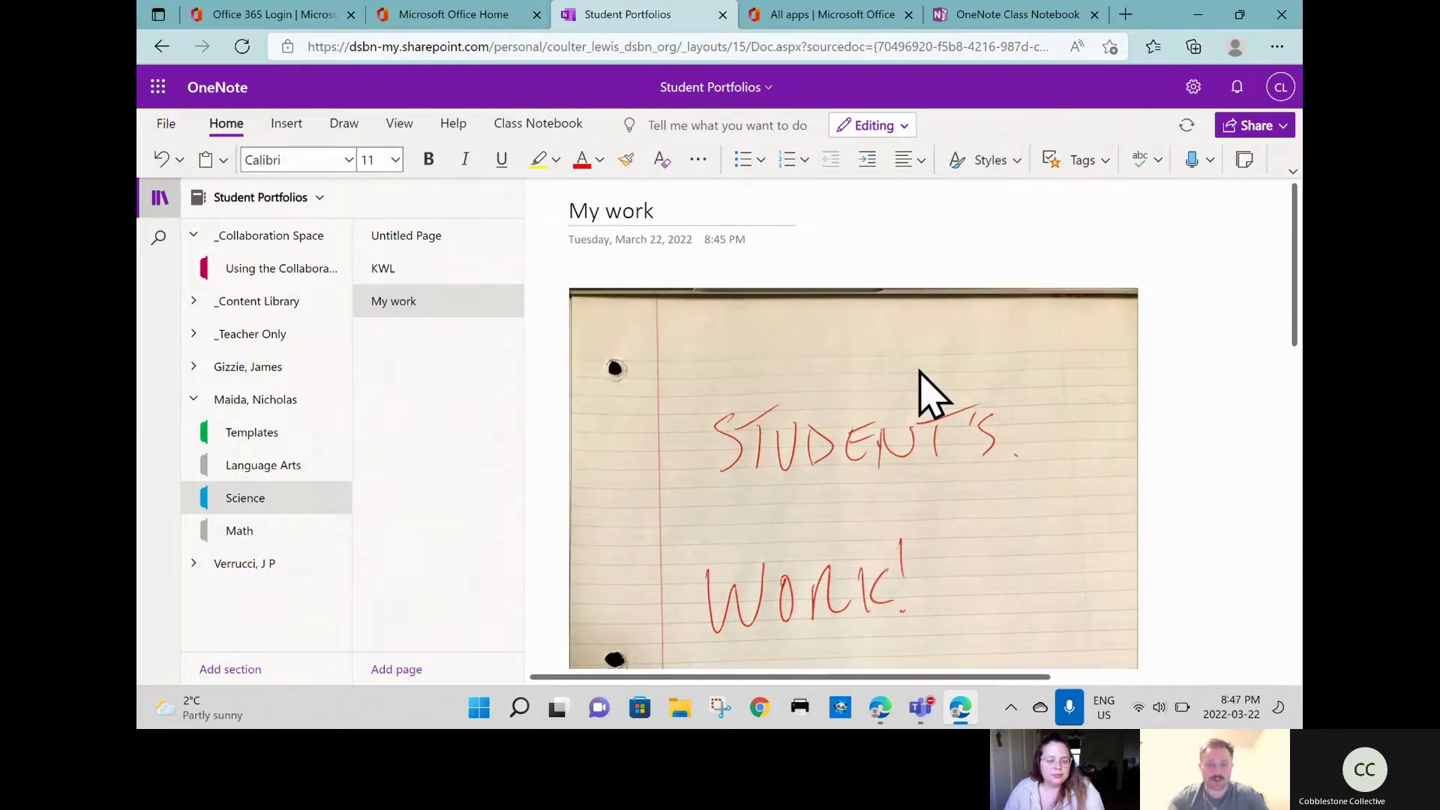
{"action": "type", "text": "T"}
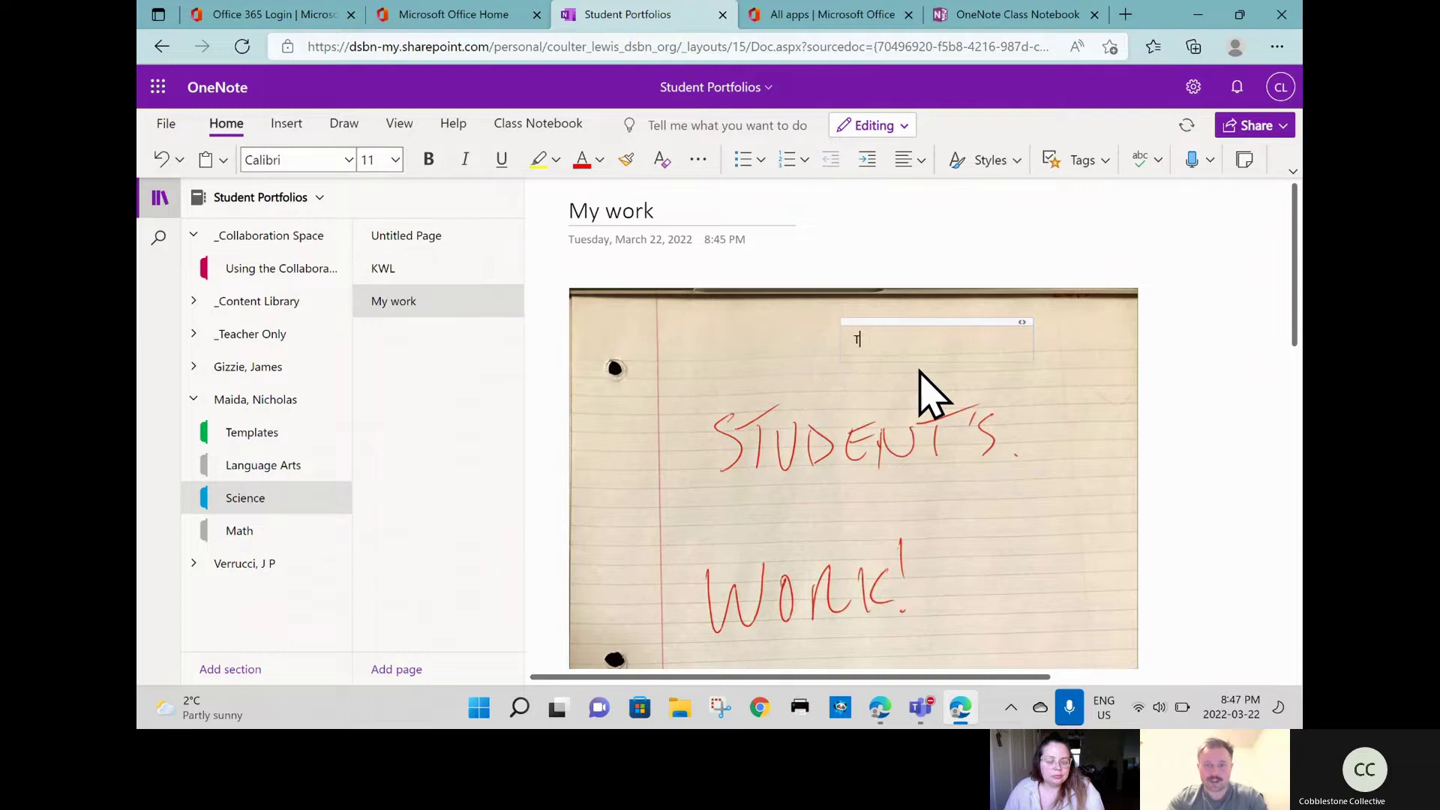
{"action": "type", "text": "his is just a way I can type of"}
{"action": "key", "text": "BackSpace"}
{"action": "type", "text": "ver my work in "}
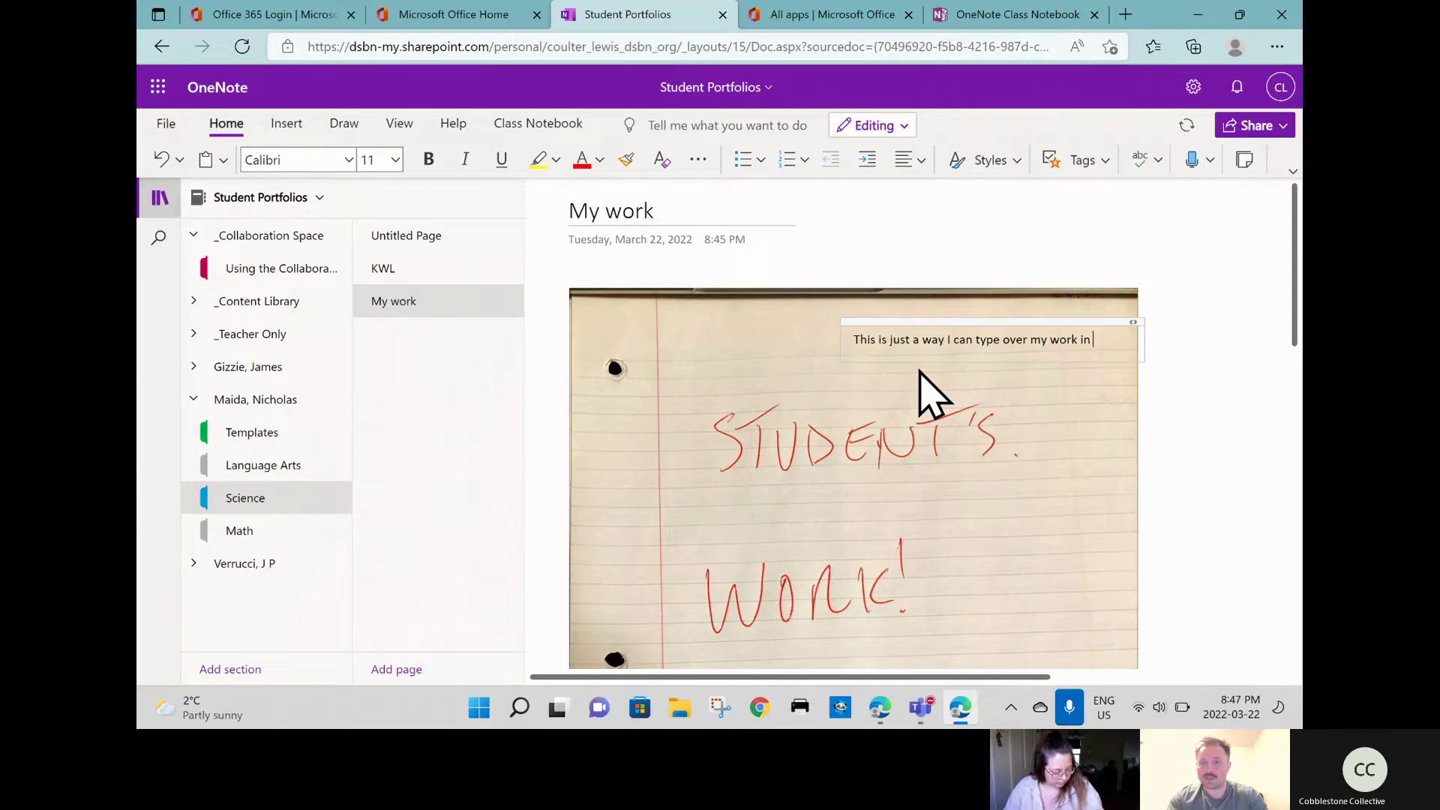
{"action": "type", "text": "my portfo"}
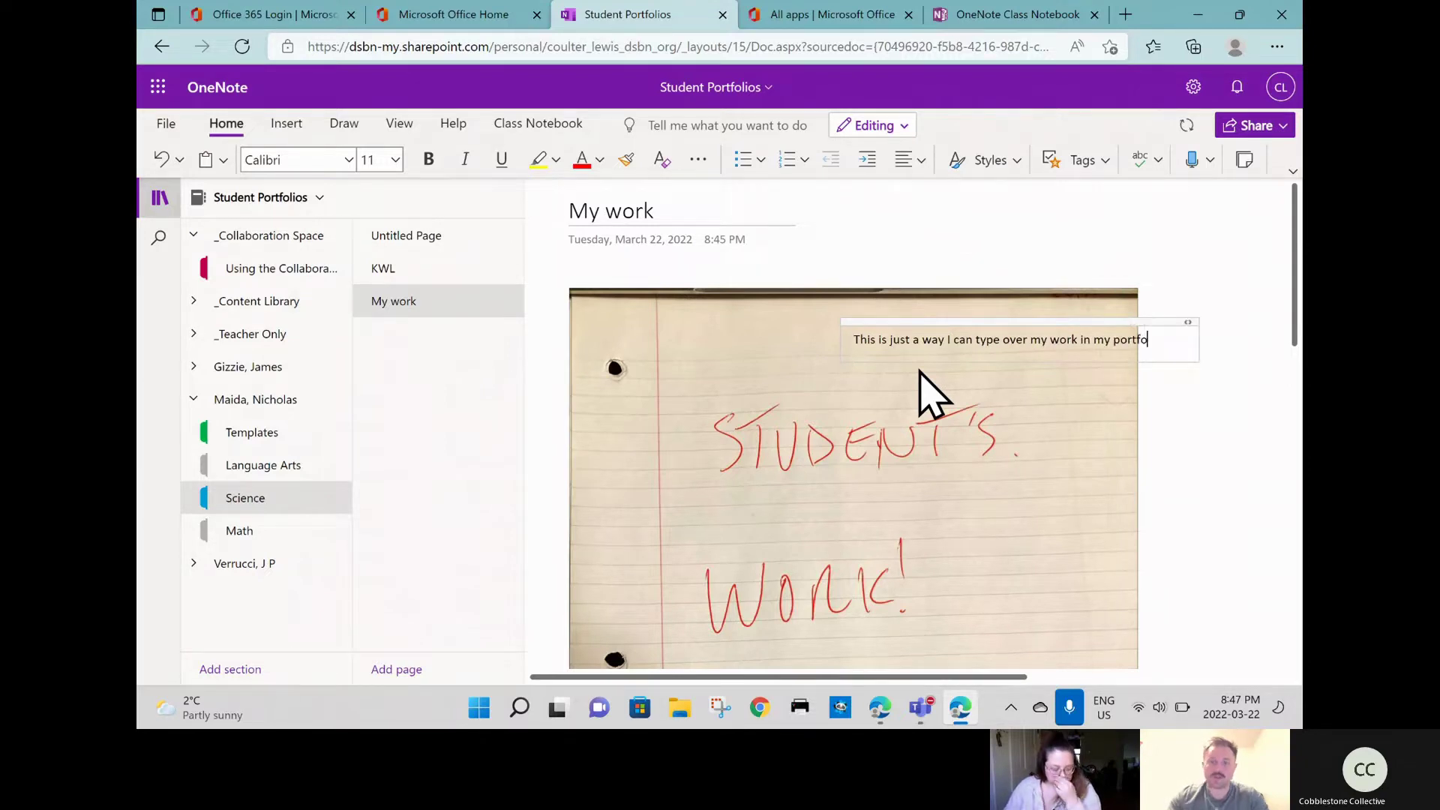
{"action": "type", "text": "lio"}
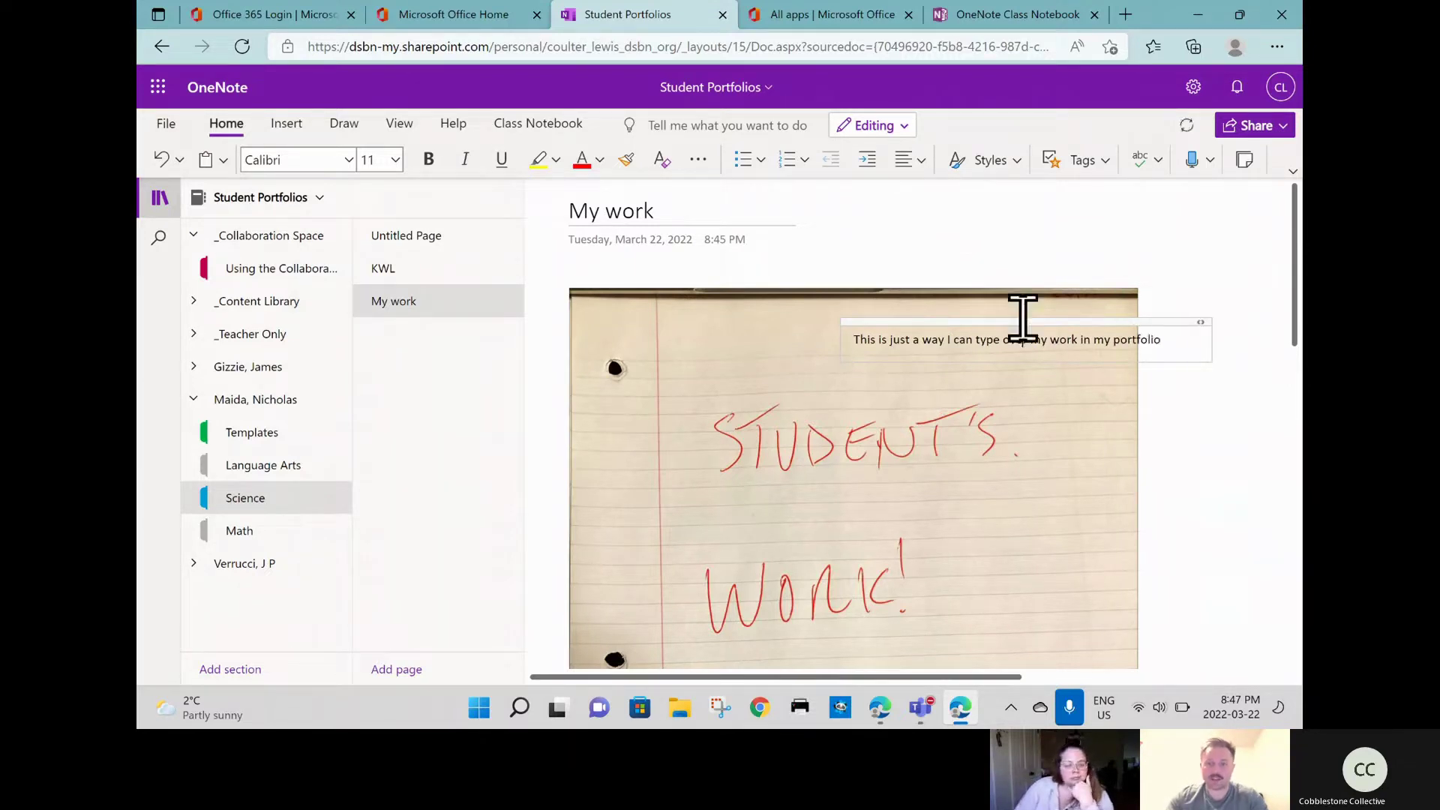
{"action": "left_click_drag", "start_coordinate": [1022, 316], "coordinate": [833, 314]}
{"action": "left_click", "coordinate": [1078, 457]}
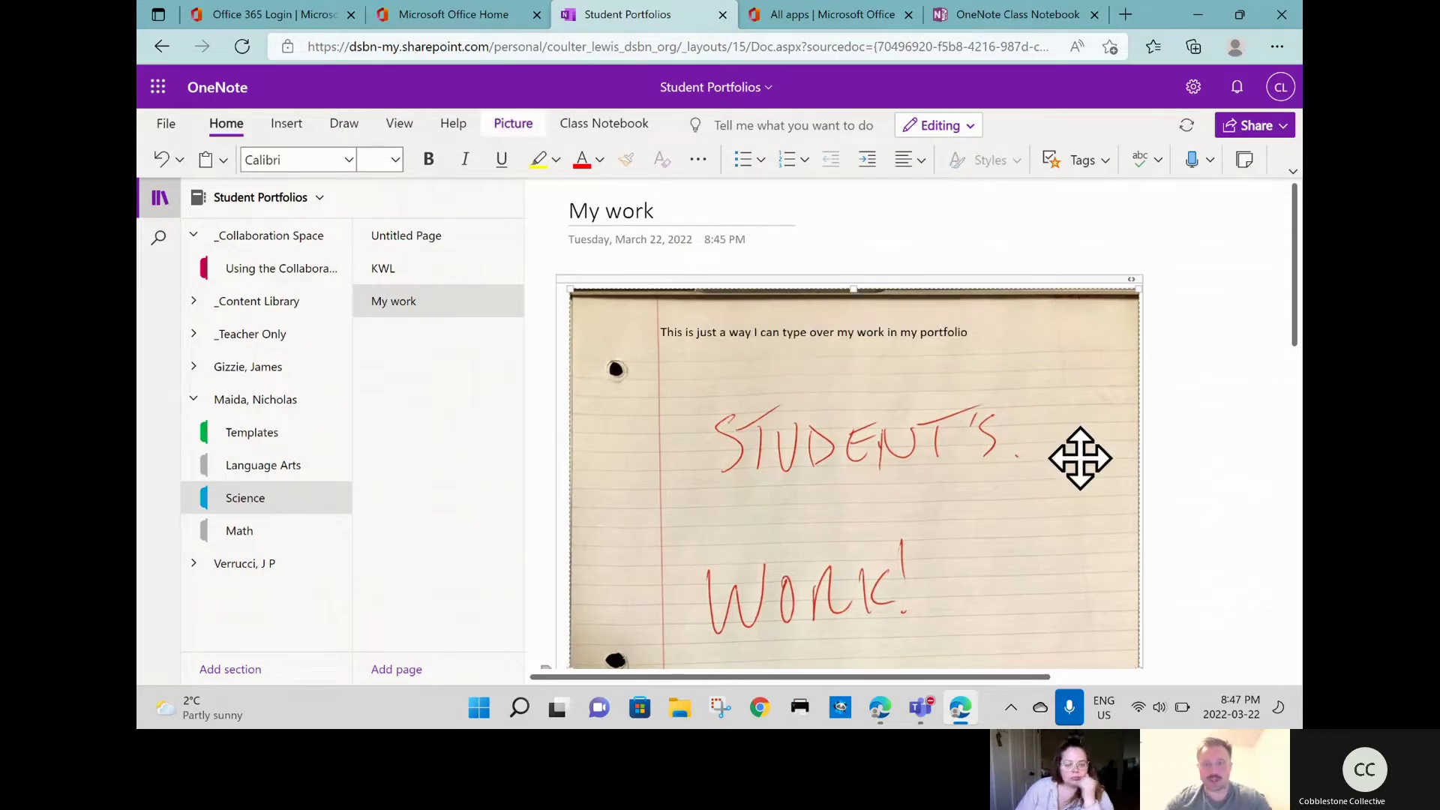
{"action": "scroll", "coordinate": [1073, 463], "scroll_direction": "down", "scroll_amount": 5}
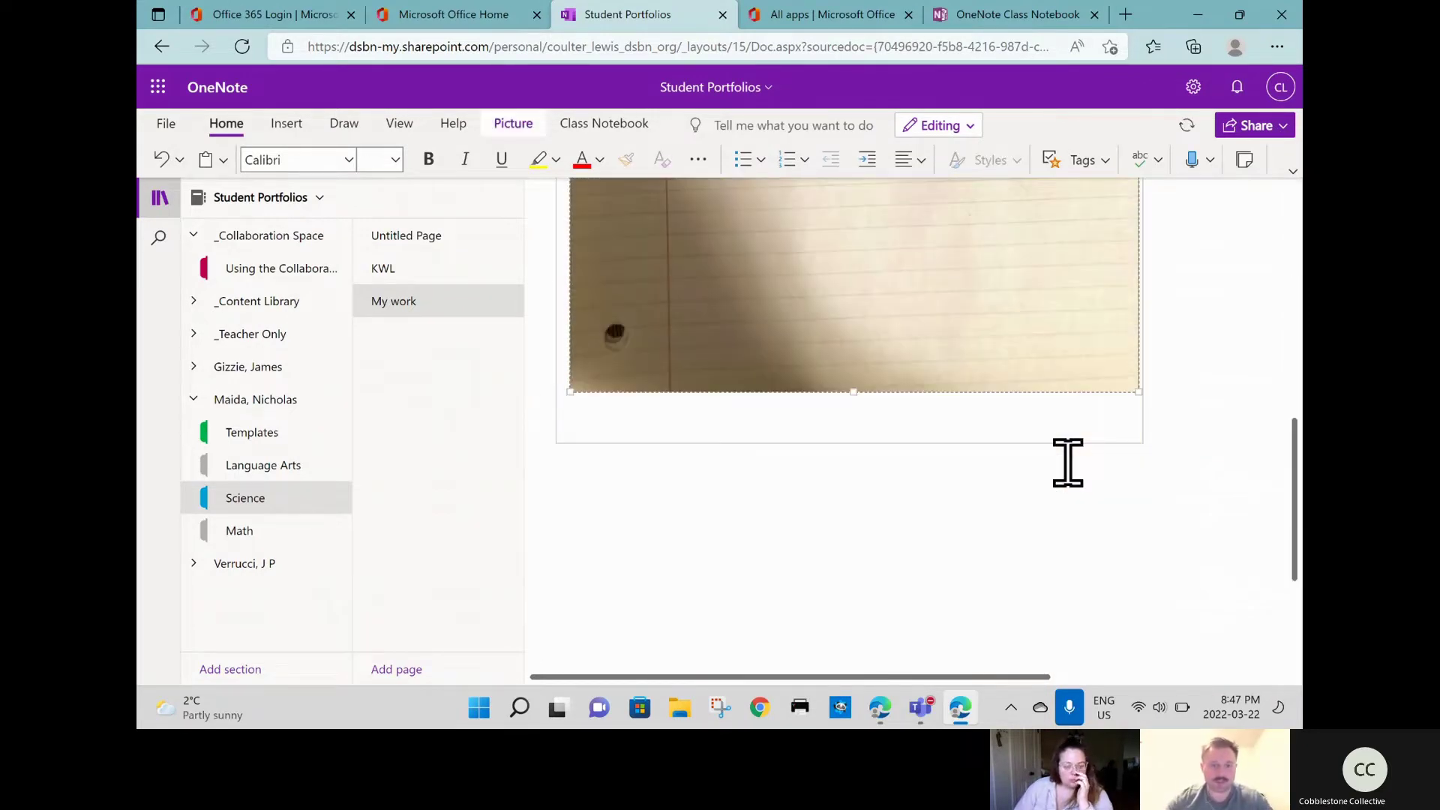
{"action": "scroll", "coordinate": [1068, 463], "scroll_direction": "up", "scroll_amount": 6}
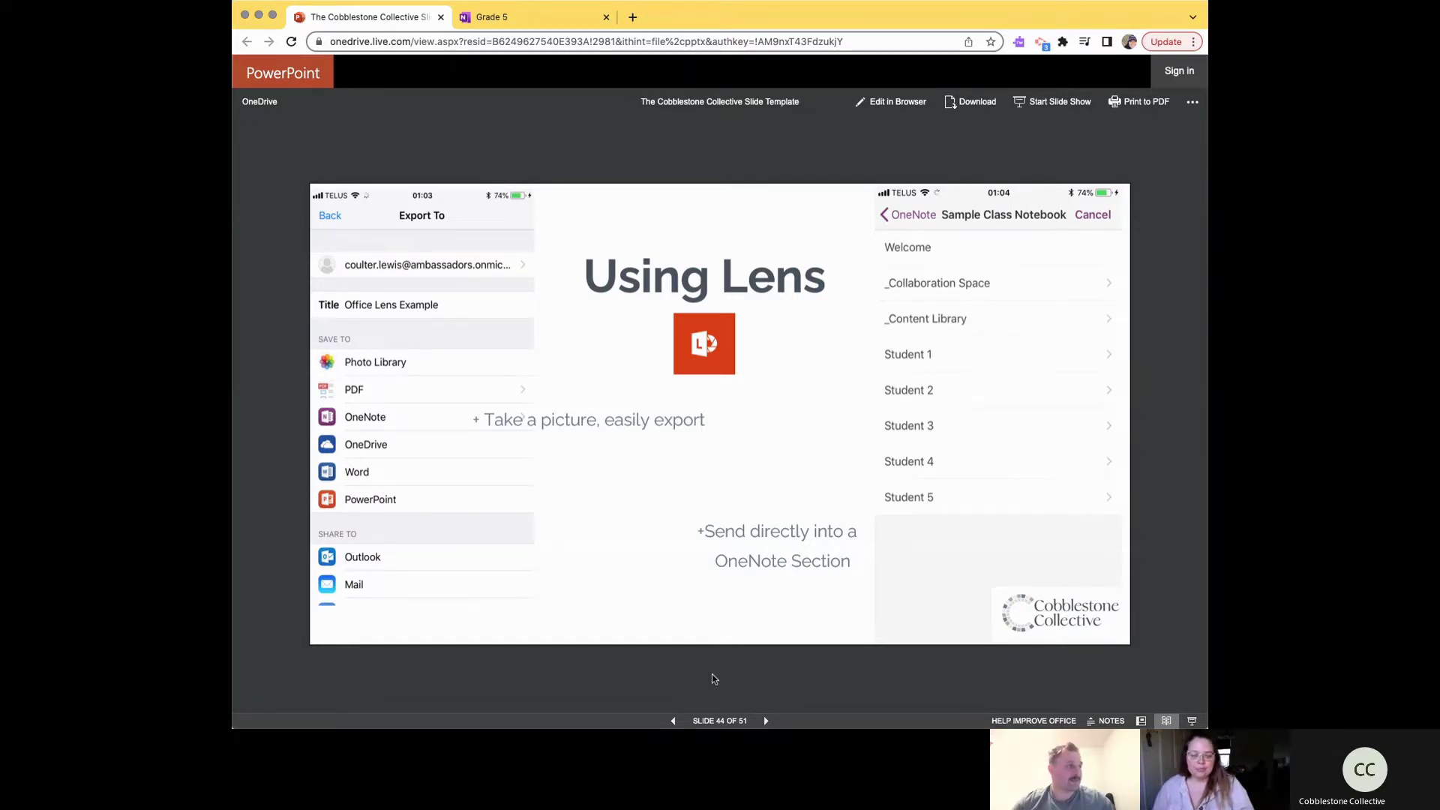
Step: Switch to the PowerPoint presentation and go from Using Lens past Additional Resources to slide 46, Integrating with Students Checklist
{"action": "left_click", "coordinate": [762, 720]}
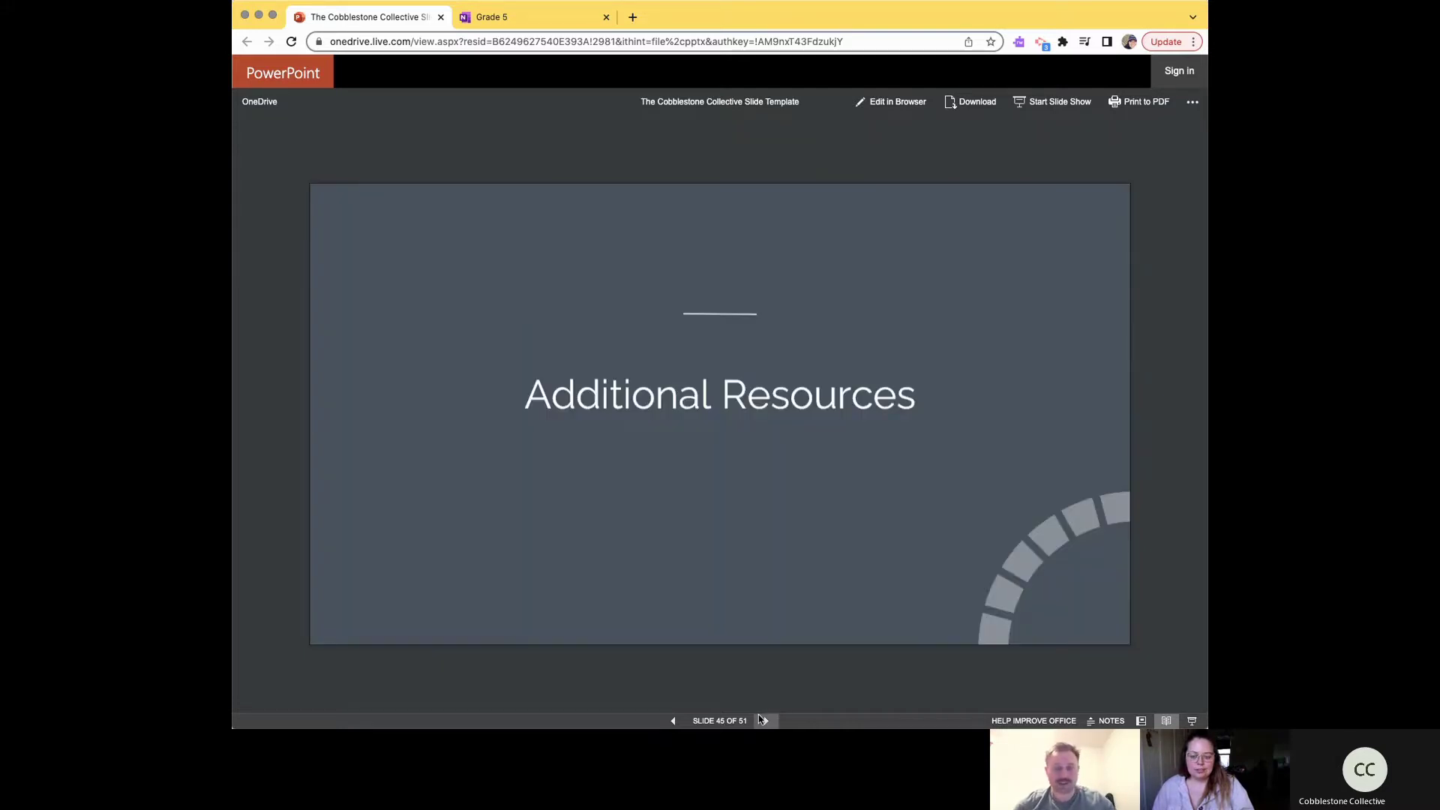
{"action": "left_click", "coordinate": [766, 720]}
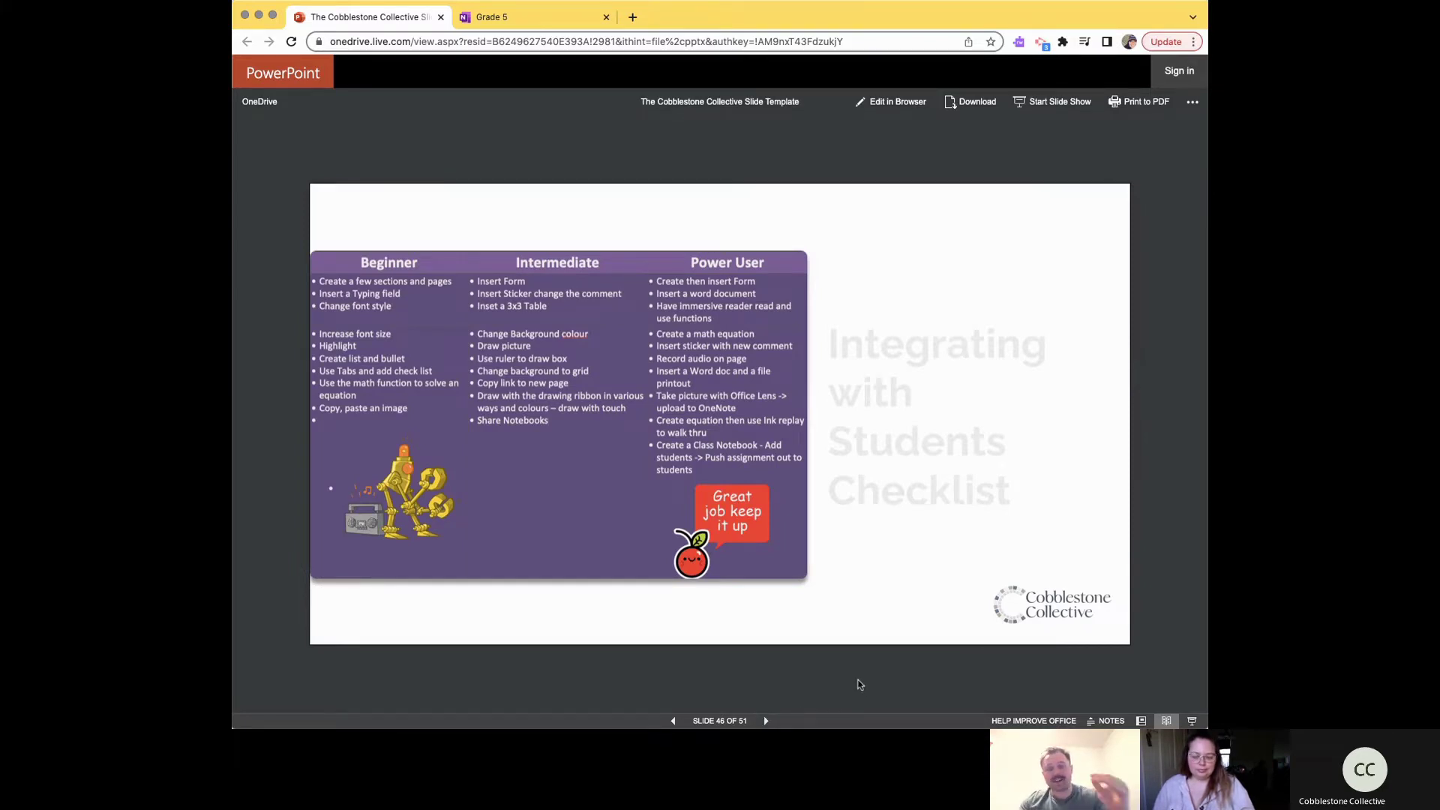
Step: Advance the presentation through the co-taught lesson and OneNote tips slides to slide 50, Microsoft Educator Centre
{"action": "left_click", "coordinate": [767, 722]}
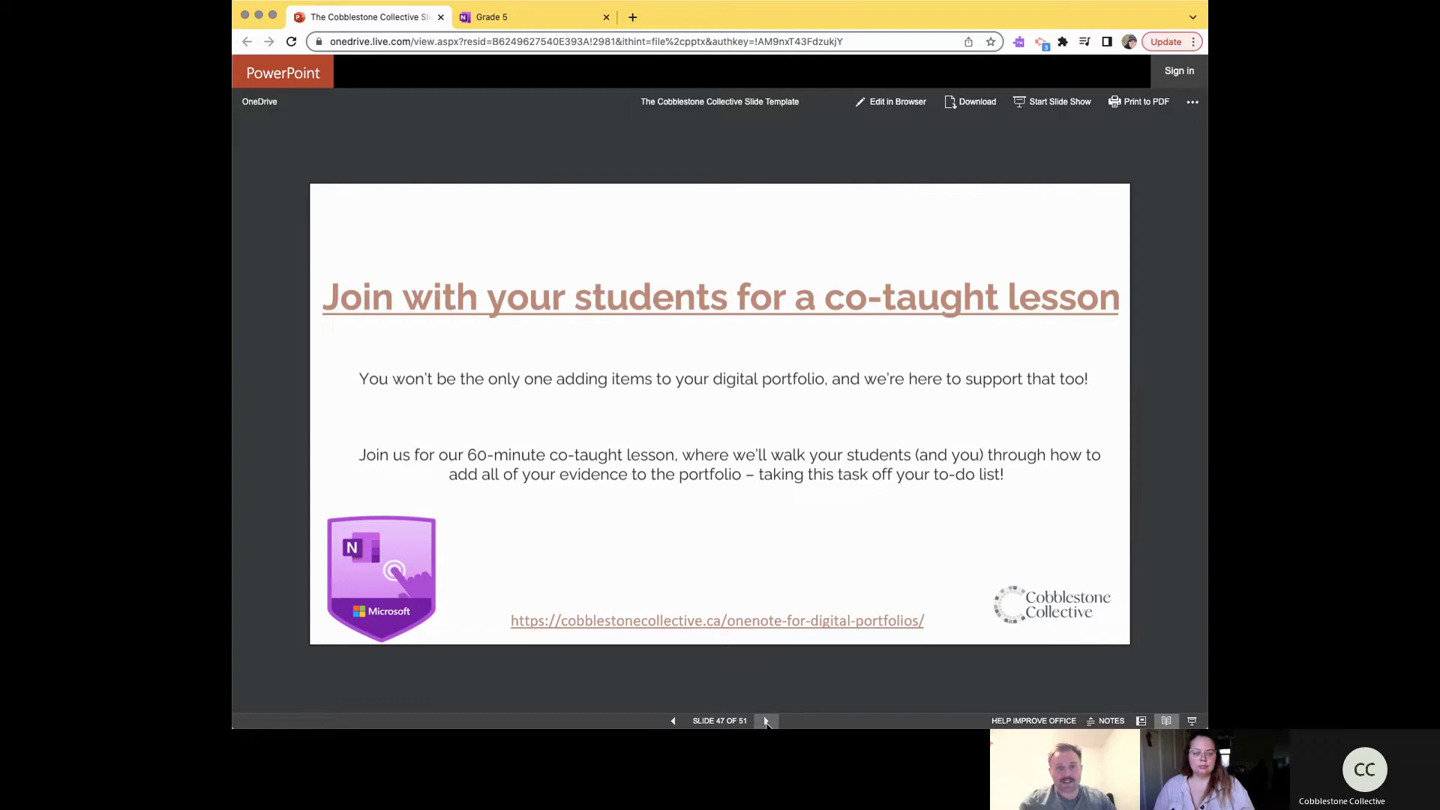
{"action": "left_click", "coordinate": [766, 720]}
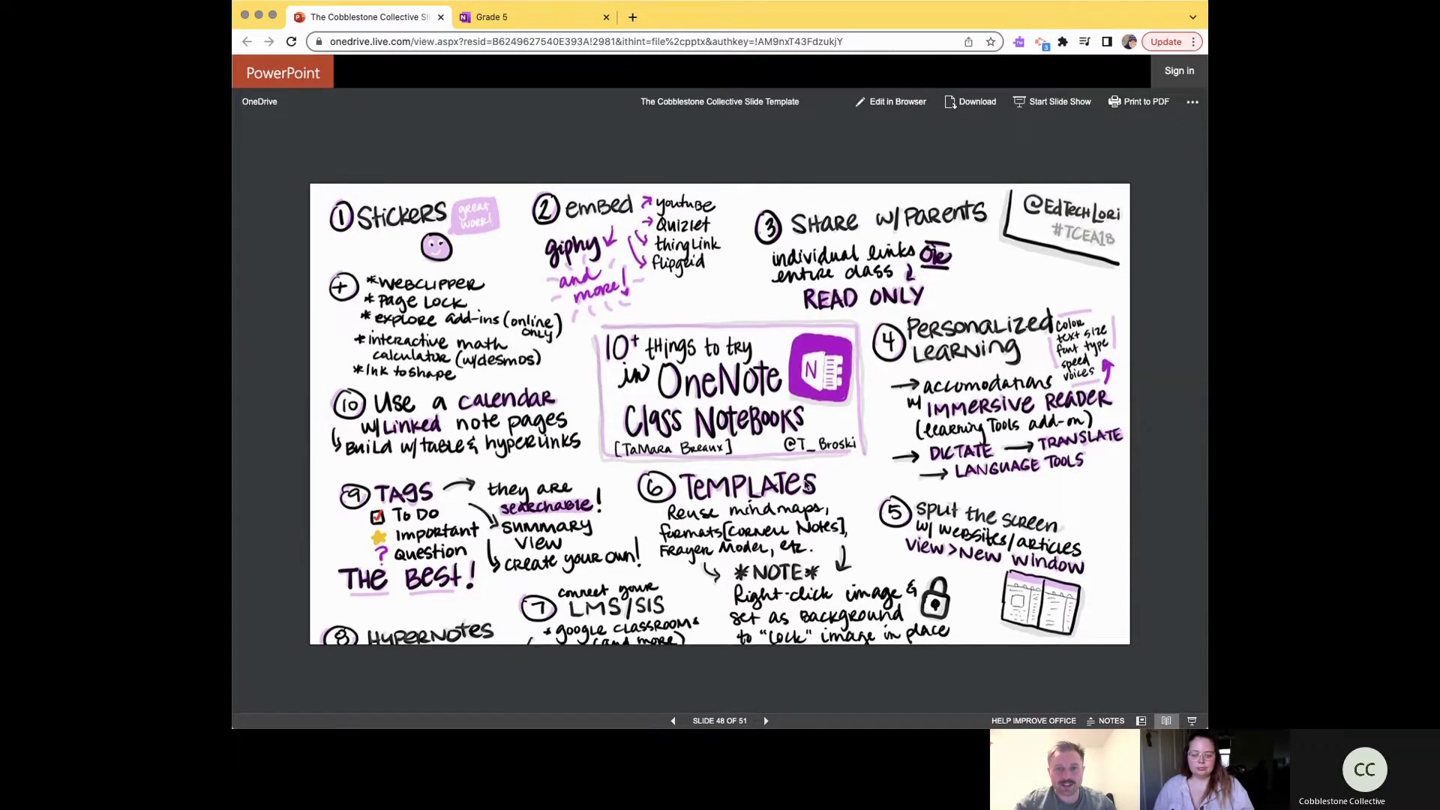
{"action": "left_click", "coordinate": [766, 720]}
{"action": "left_click", "coordinate": [765, 721]}
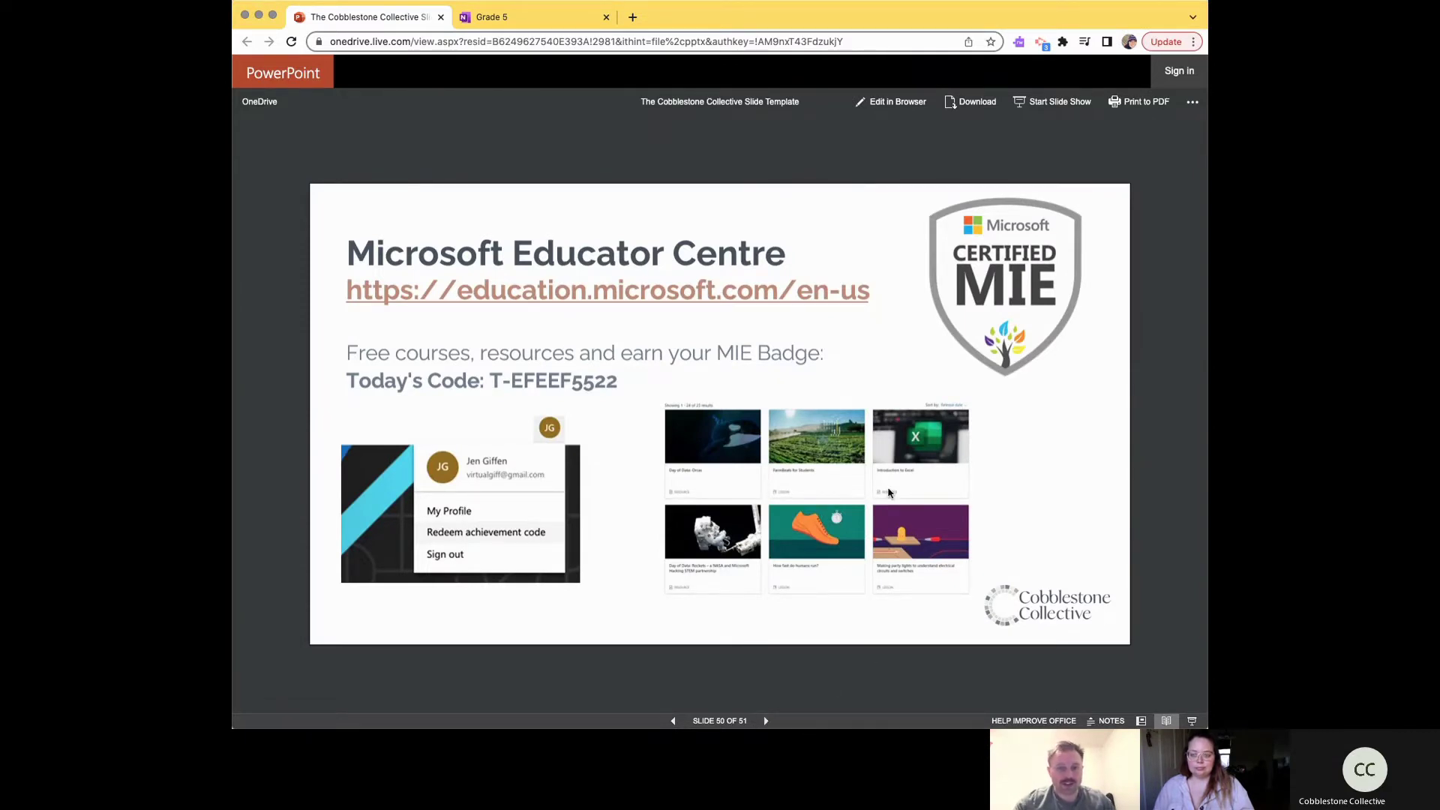
Step: Open the education.microsoft.com link from the slide, sign in with the Microsoft account and accept the requested permissions
{"action": "left_click", "coordinate": [537, 292]}
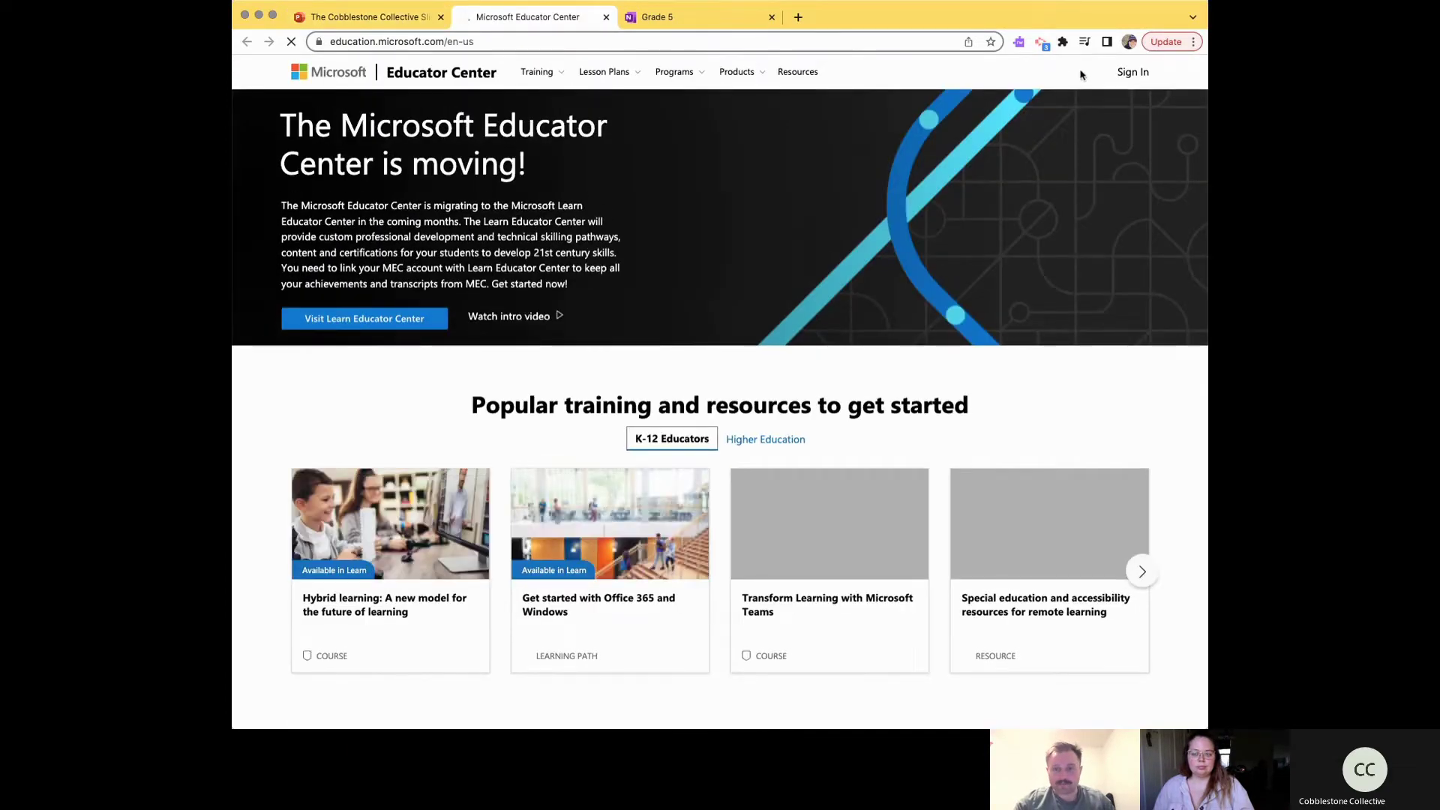
{"action": "left_click", "coordinate": [1140, 72]}
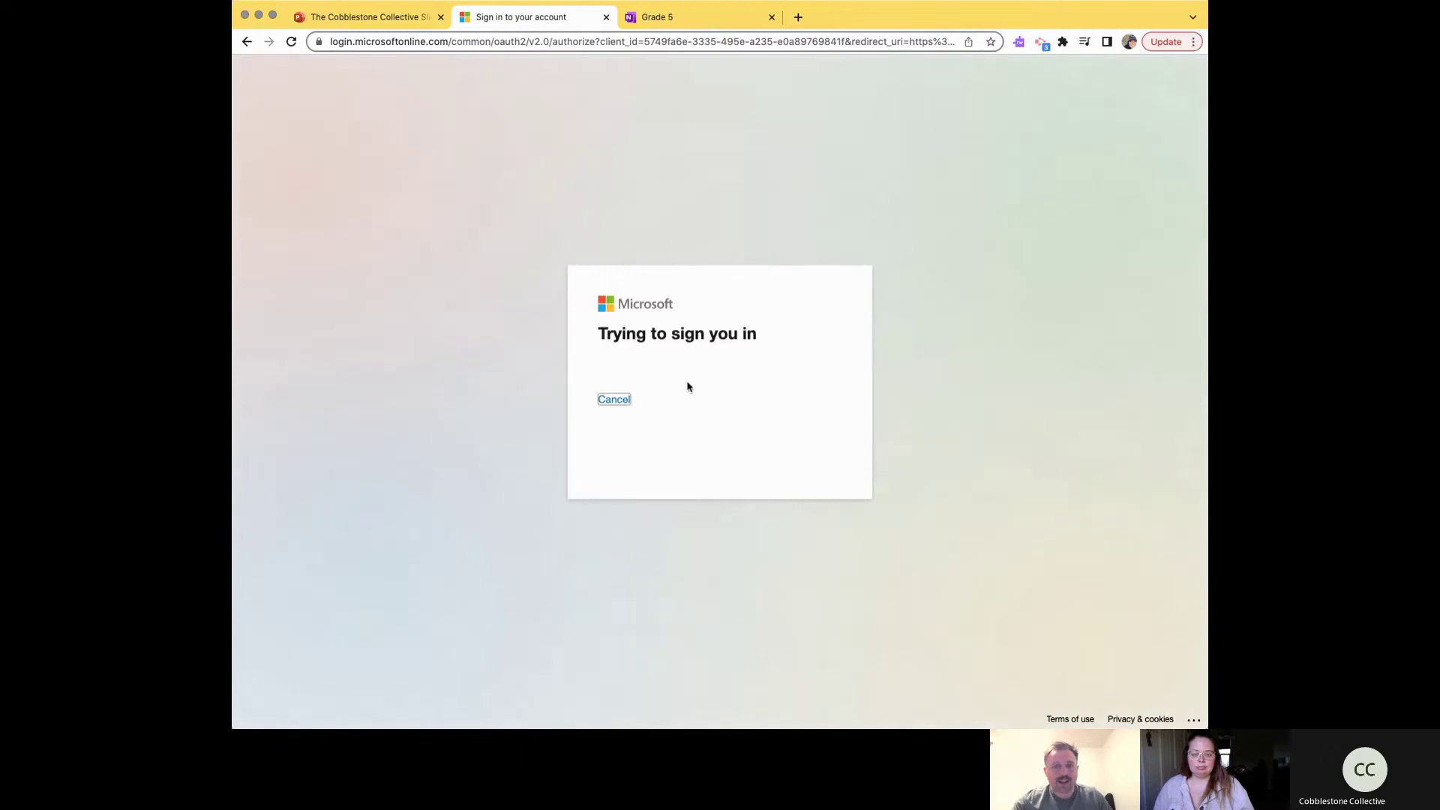
{"action": "left_click", "coordinate": [698, 376]}
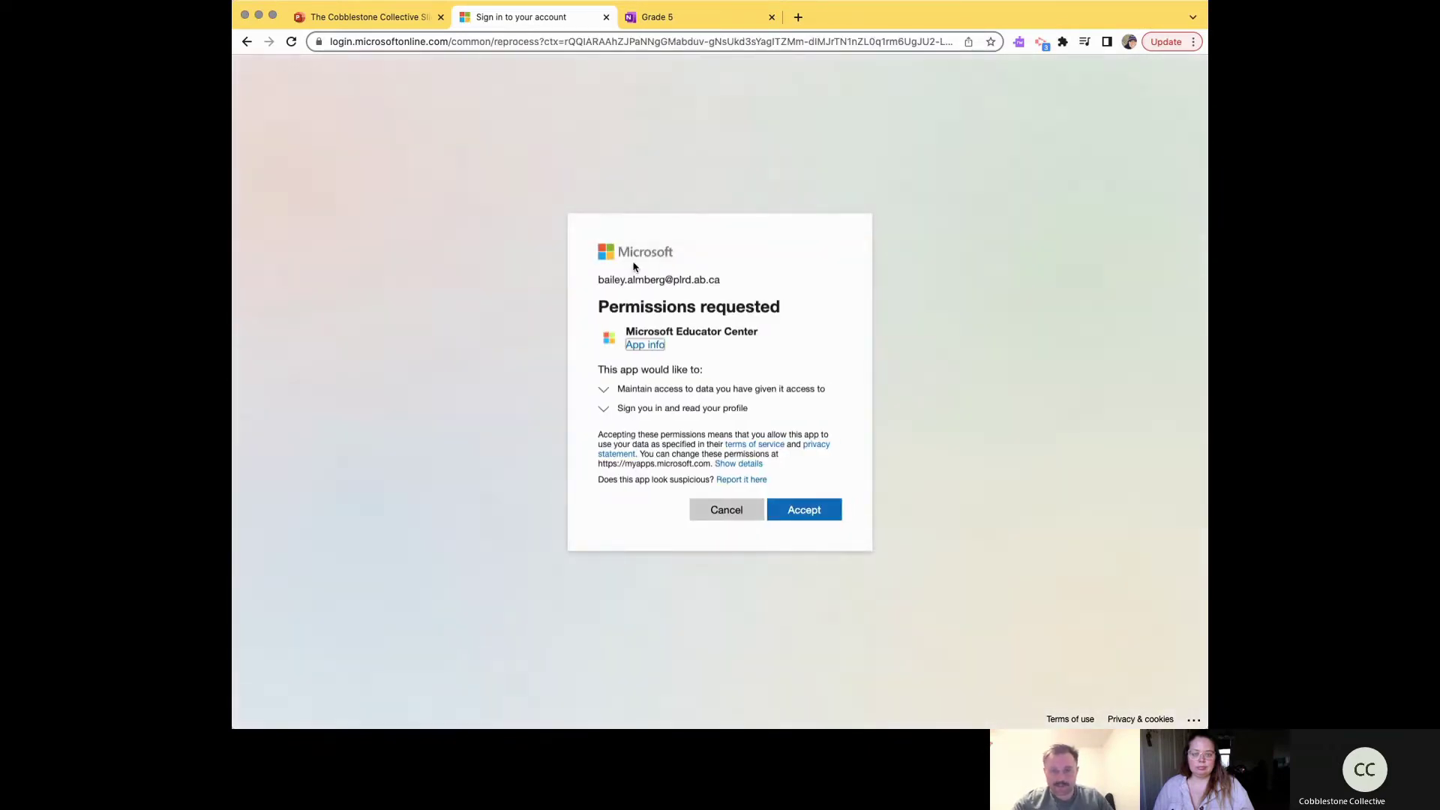
{"action": "left_click", "coordinate": [794, 508]}
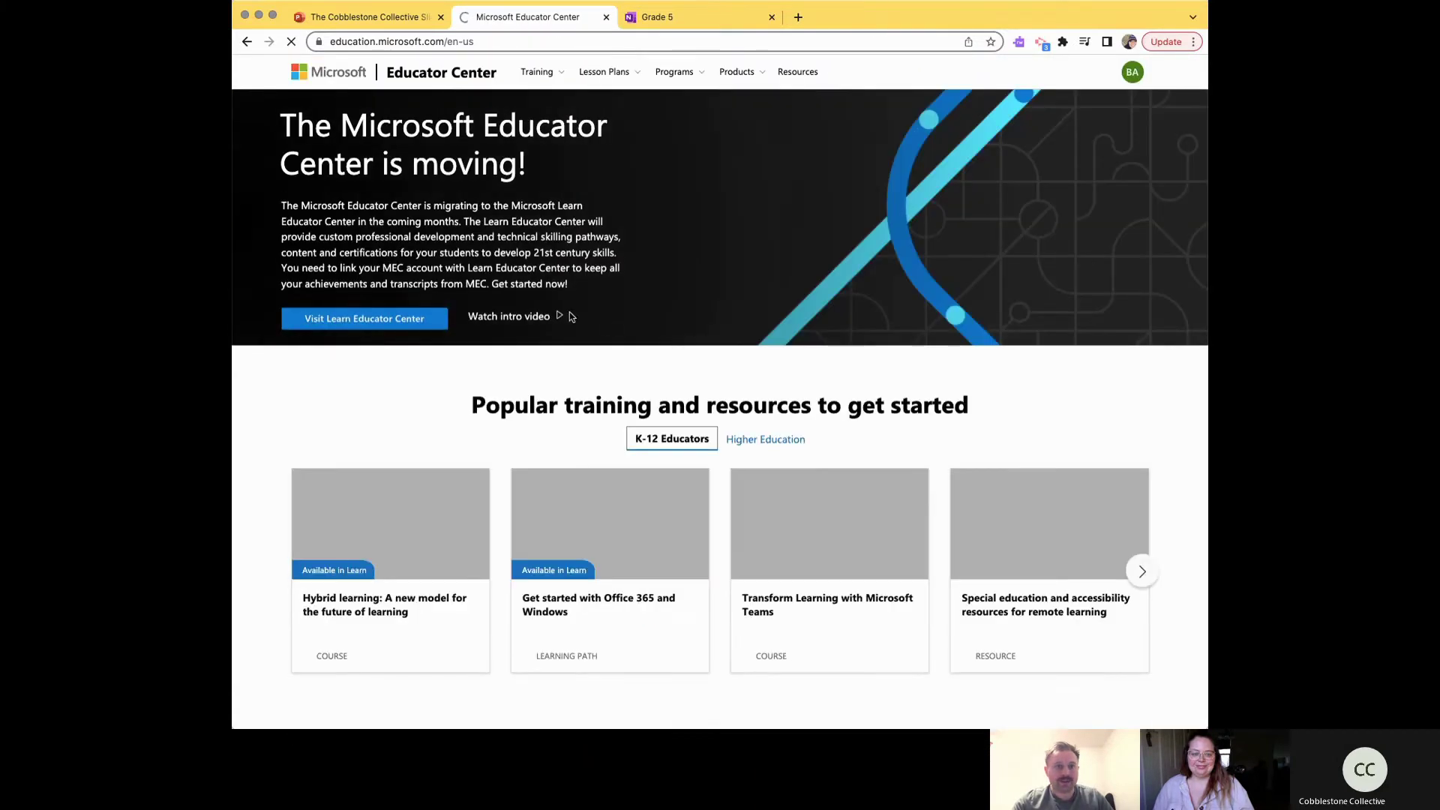
Step: Look through the Educator Center's training options and the courses and resources on its home page
{"action": "left_click", "coordinate": [562, 80]}
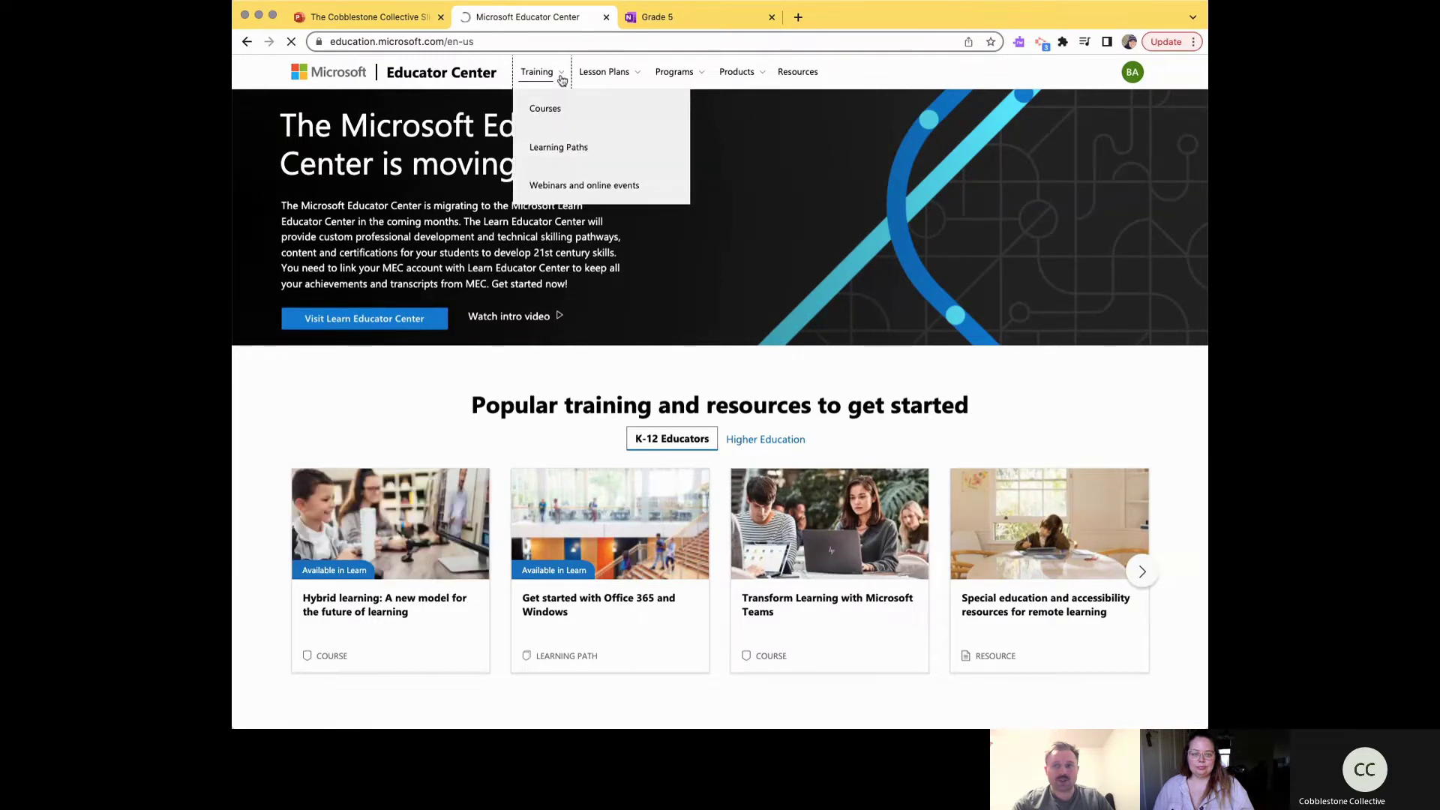
{"action": "left_click", "coordinate": [562, 80]}
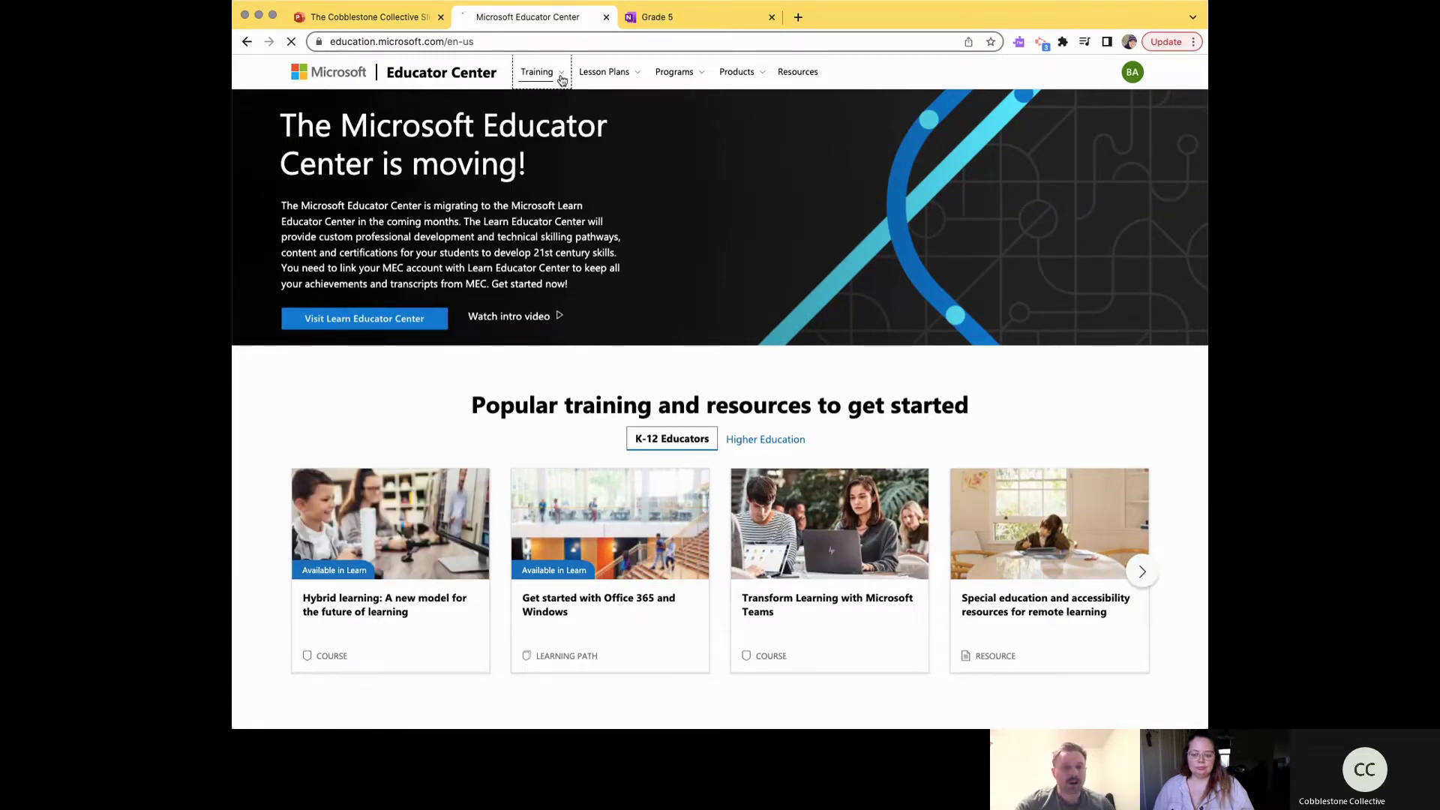
{"action": "scroll", "coordinate": [570, 297], "scroll_direction": "down", "scroll_amount": 5}
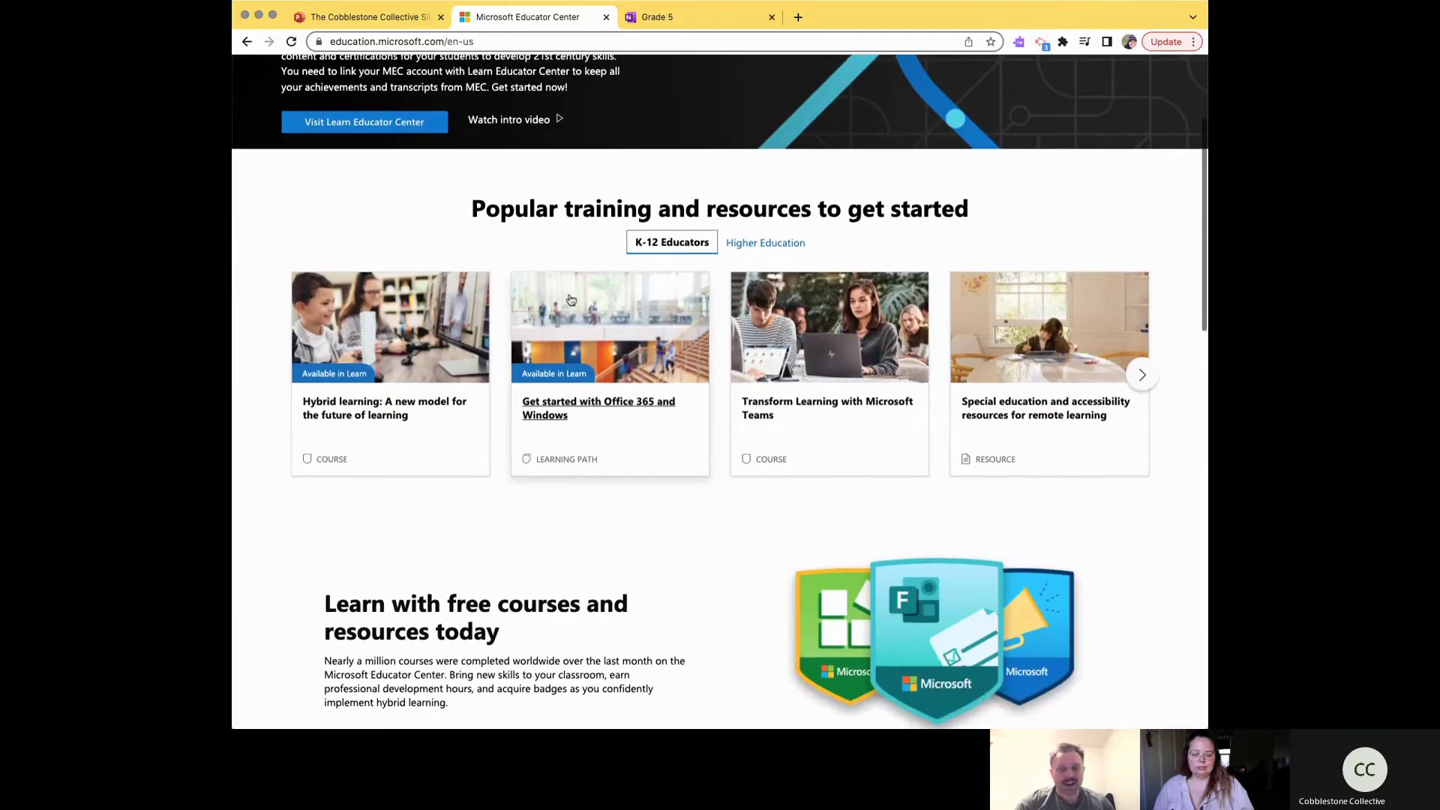
{"action": "scroll", "coordinate": [571, 300], "scroll_direction": "down", "scroll_amount": 15}
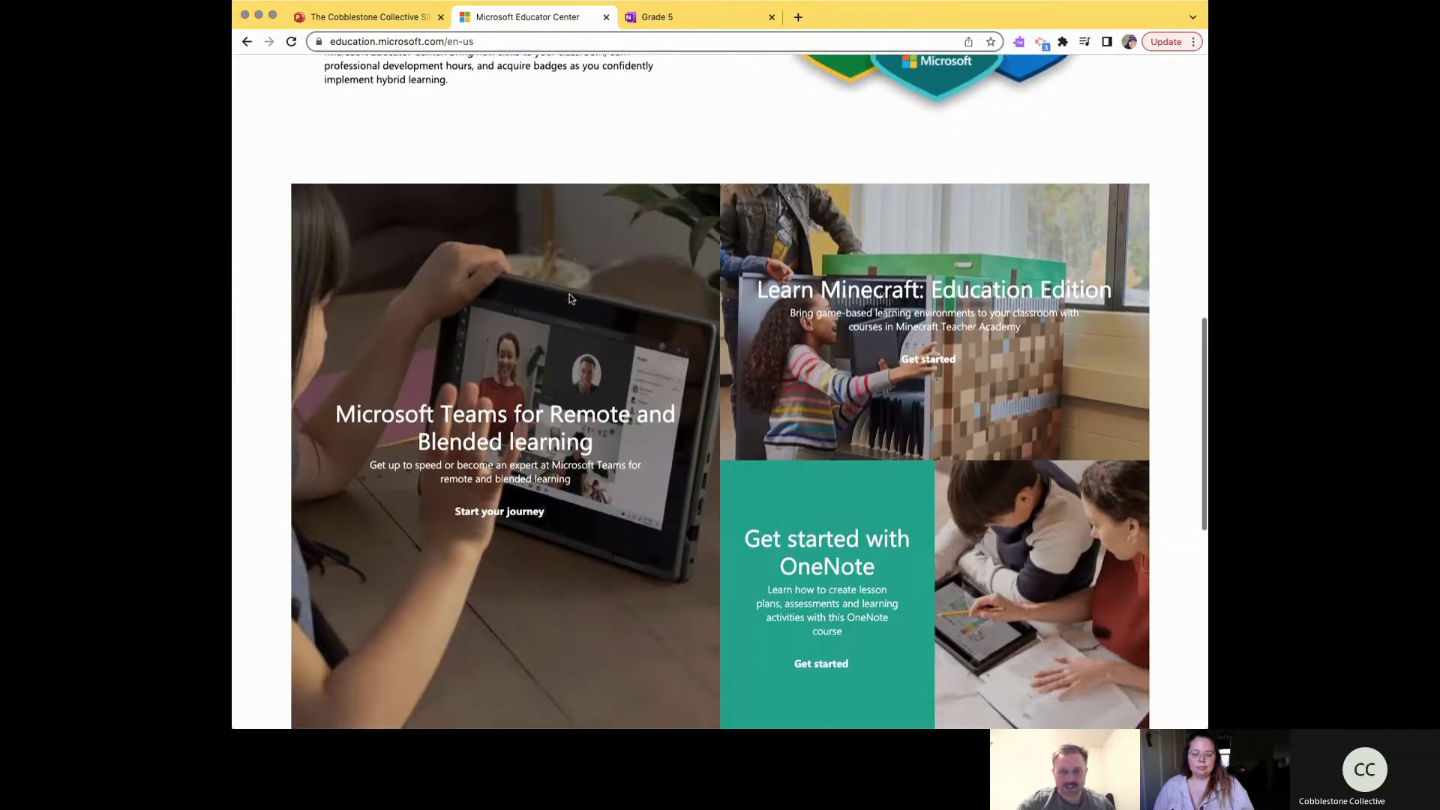
{"action": "scroll", "coordinate": [569, 298], "scroll_direction": "down", "scroll_amount": 15}
{"action": "scroll", "coordinate": [569, 299], "scroll_direction": "up", "scroll_amount": 20}
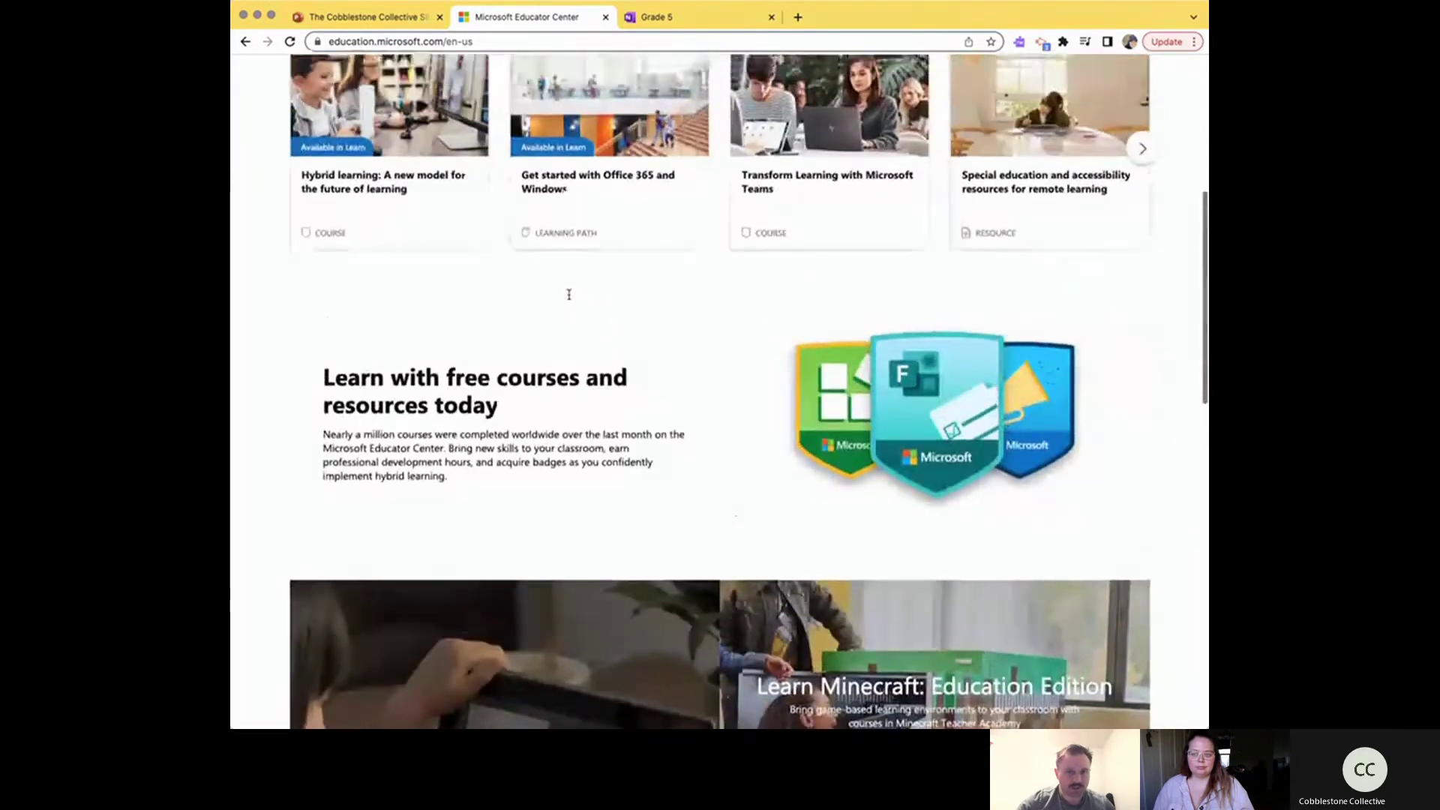
{"action": "scroll", "coordinate": [569, 296], "scroll_direction": "up", "scroll_amount": 10}
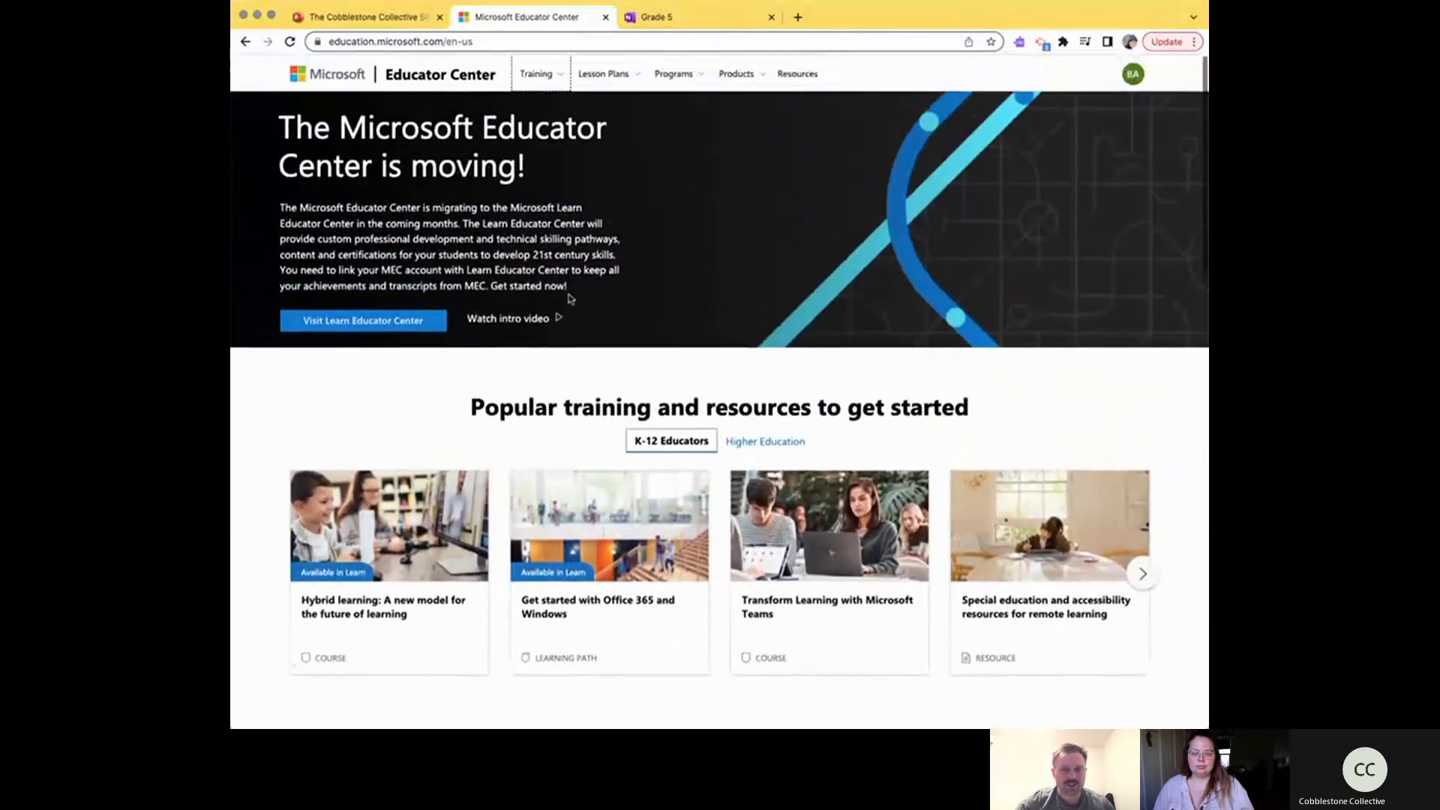
Step: Show the account's Redeem achievement code dialog, and return to the PowerPoint presentation to advance past the Microsoft Educator Centre slide
{"action": "left_click", "coordinate": [1134, 75]}
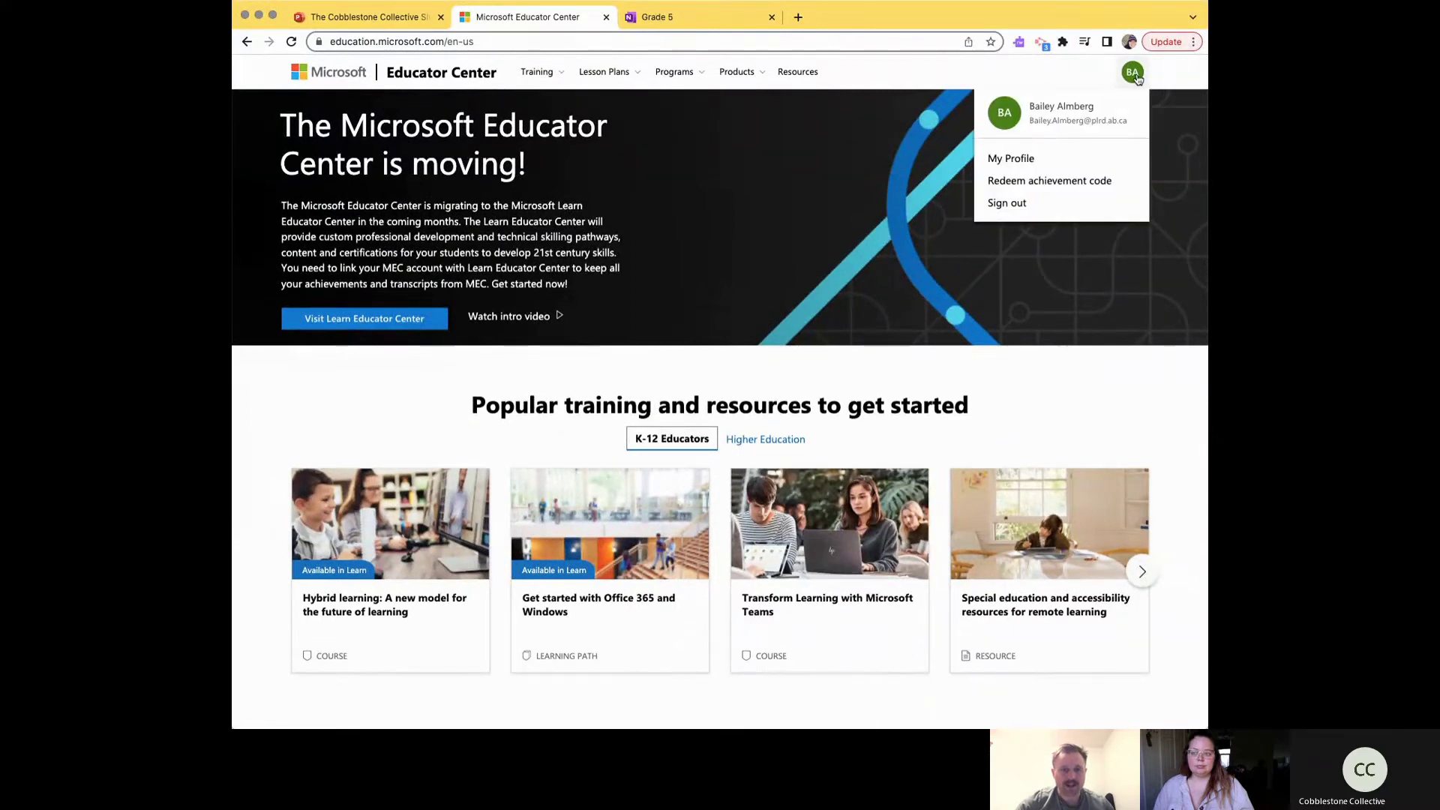
{"action": "left_click", "coordinate": [1065, 180]}
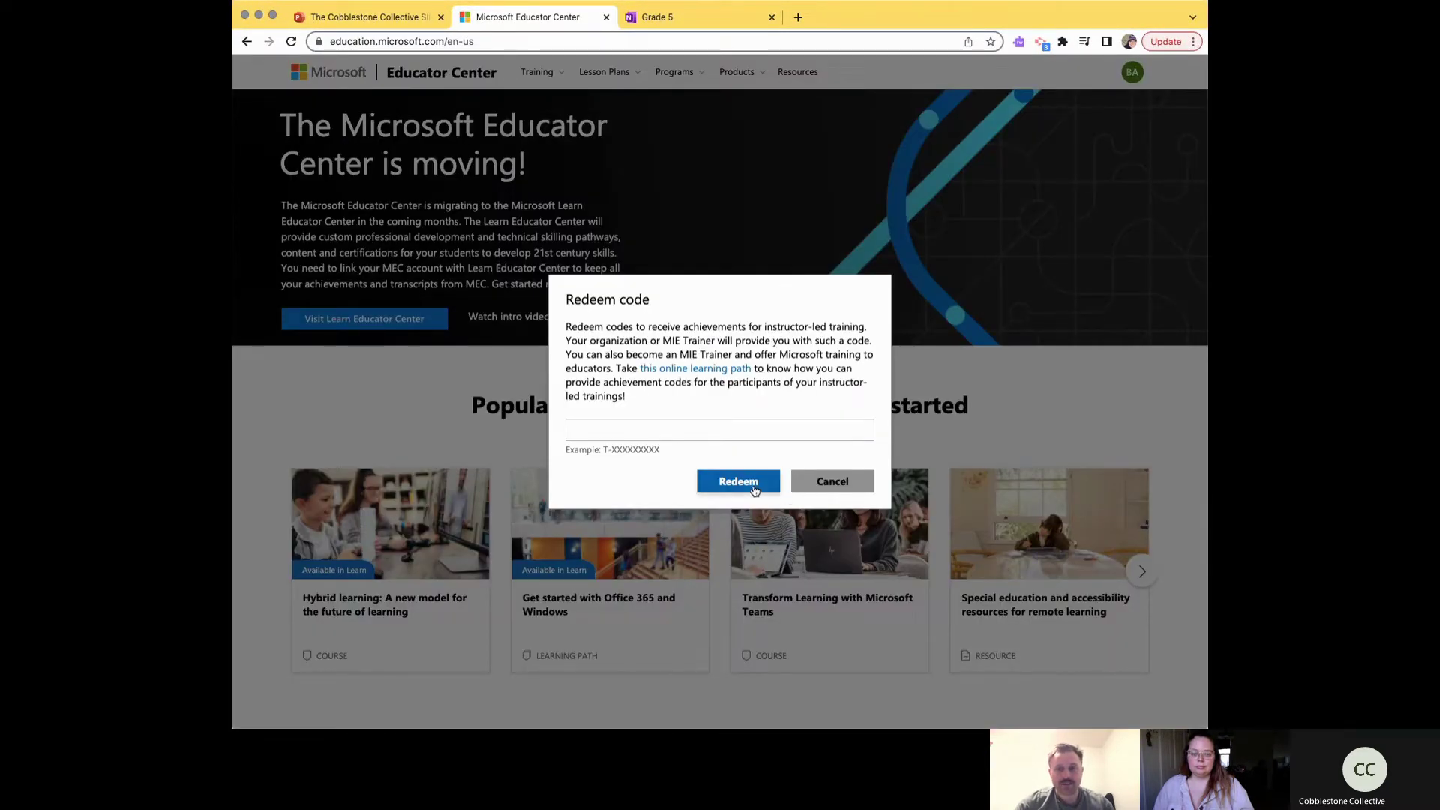
{"action": "left_click", "coordinate": [360, 17]}
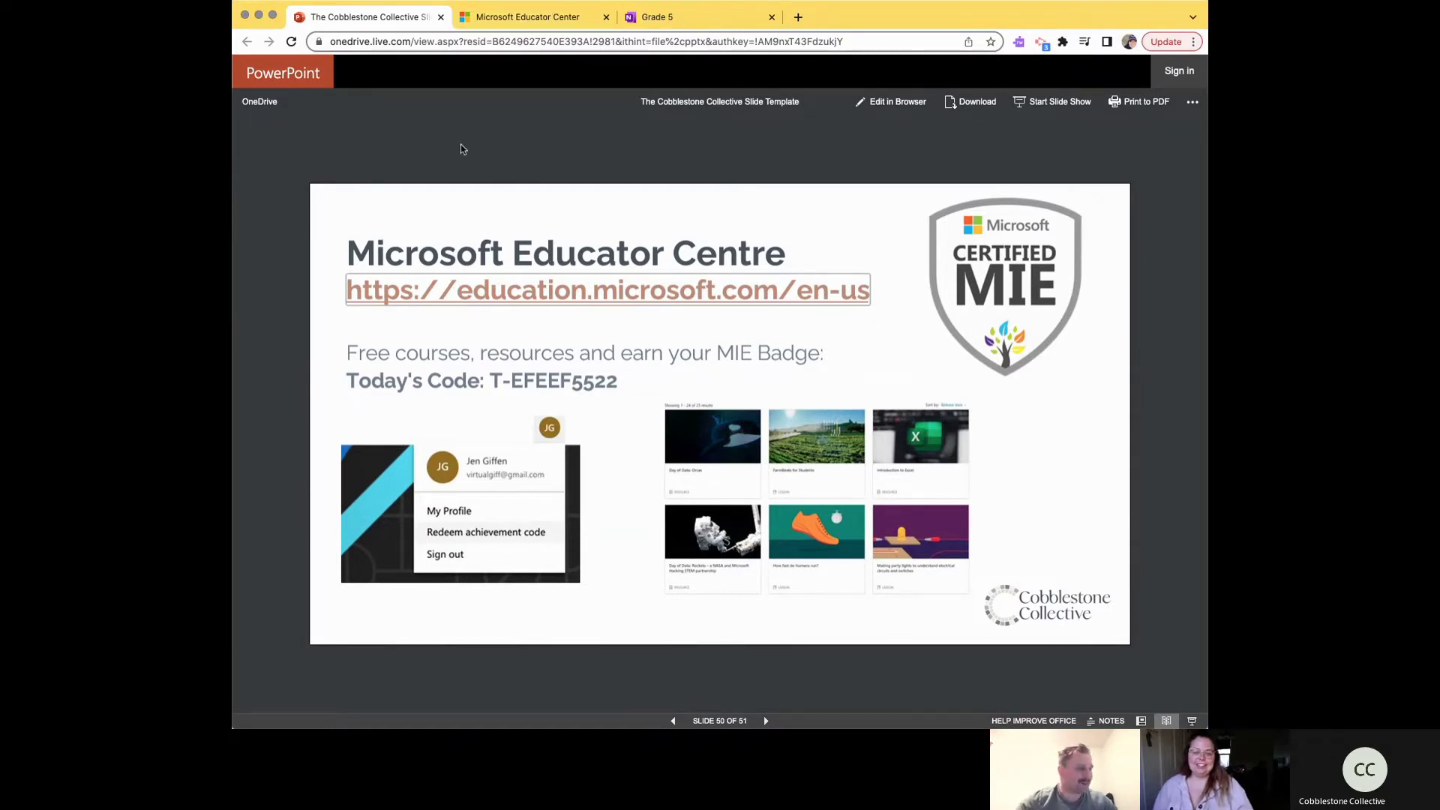
{"action": "left_click", "coordinate": [765, 720]}
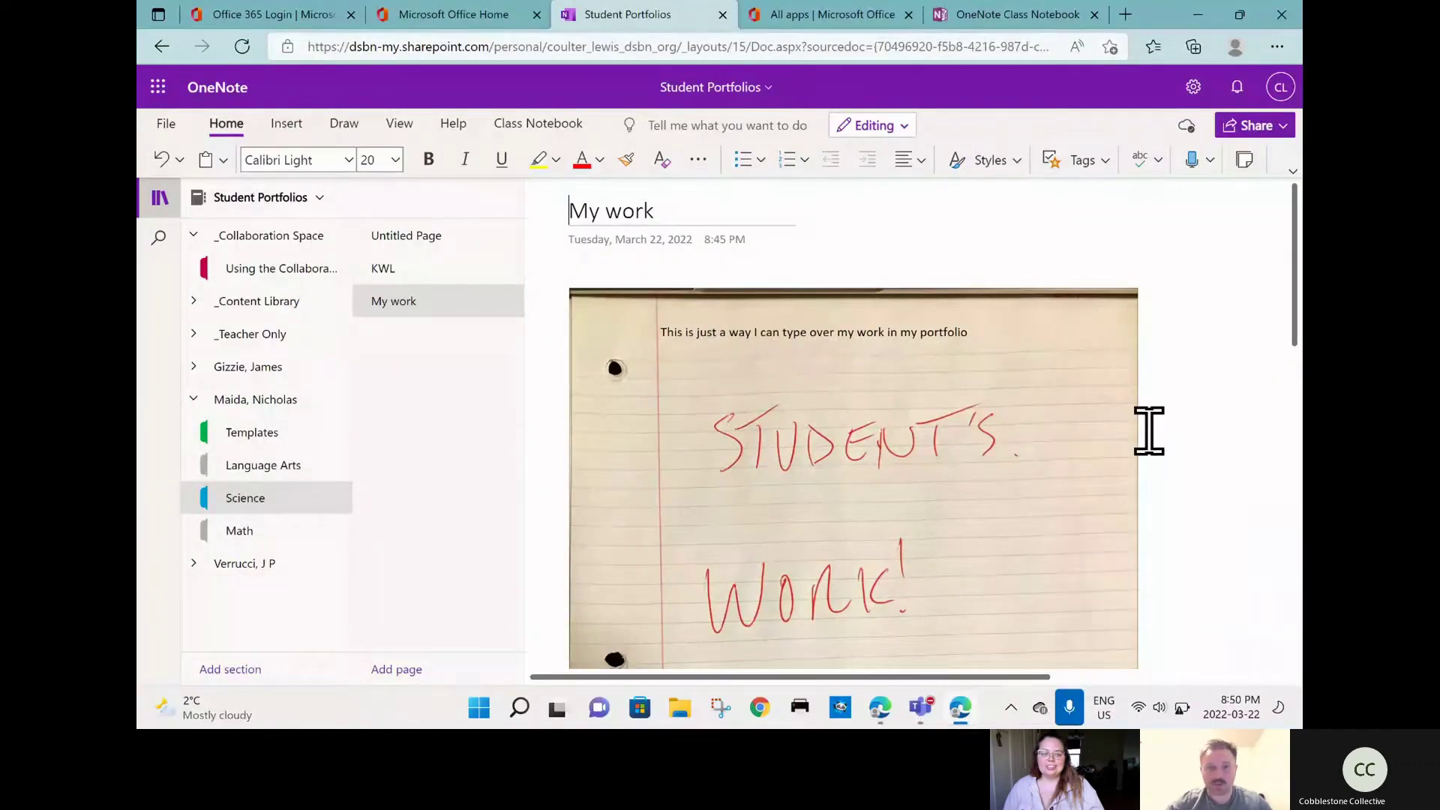
Step: Open the parent and guardian links from the management page of the Student Portfolios class notebook
{"action": "left_click", "coordinate": [1283, 126]}
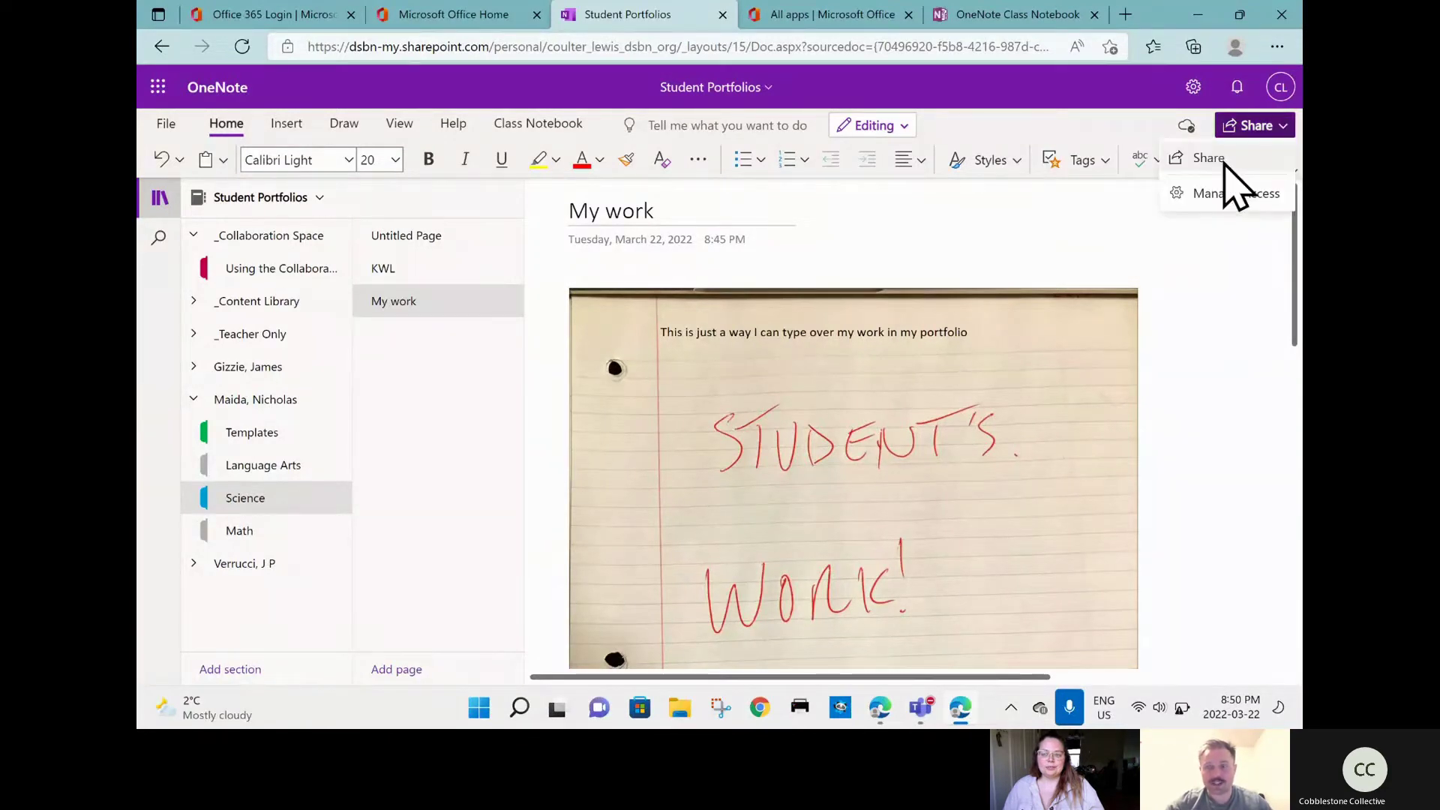
{"action": "left_click", "coordinate": [516, 123]}
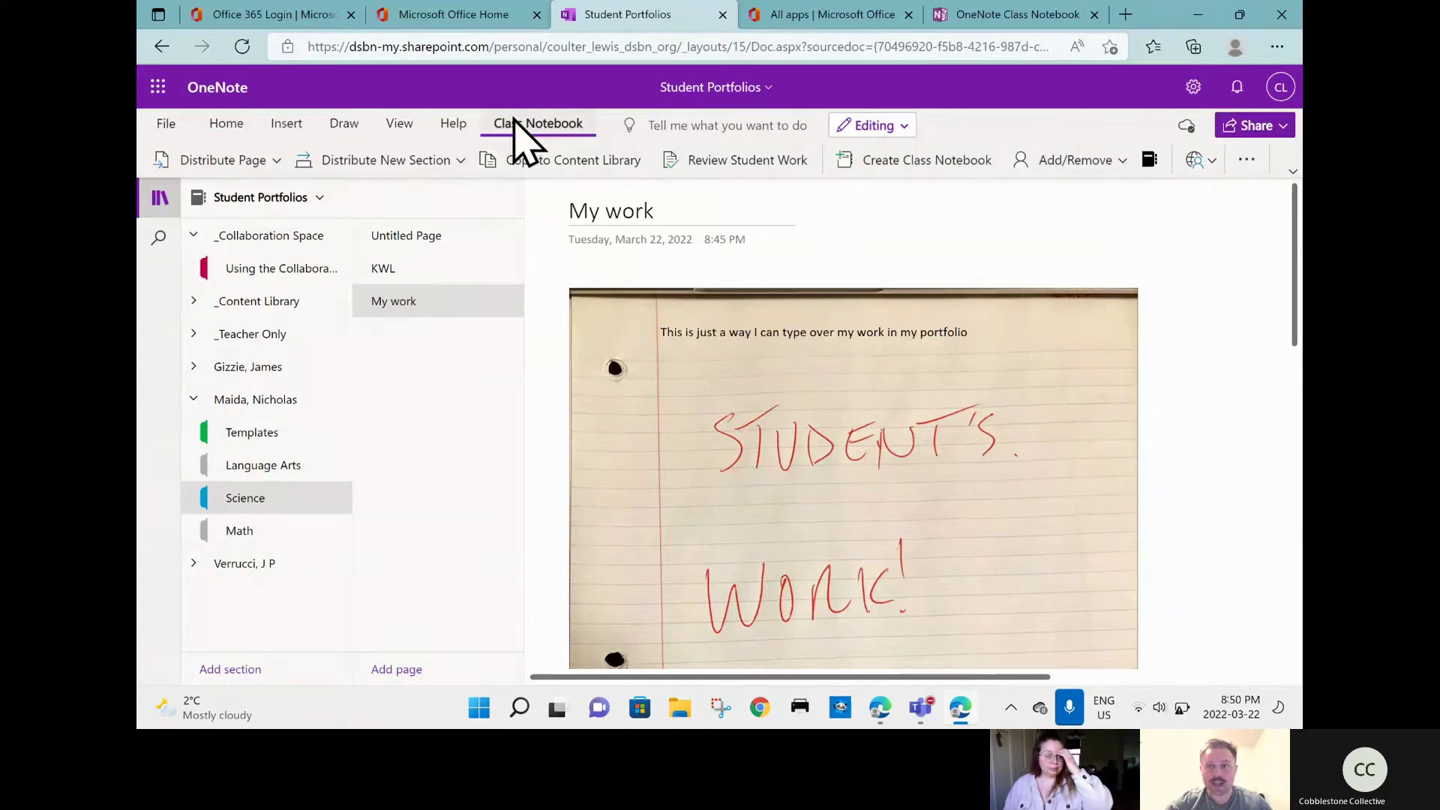
{"action": "left_click", "coordinate": [1158, 161]}
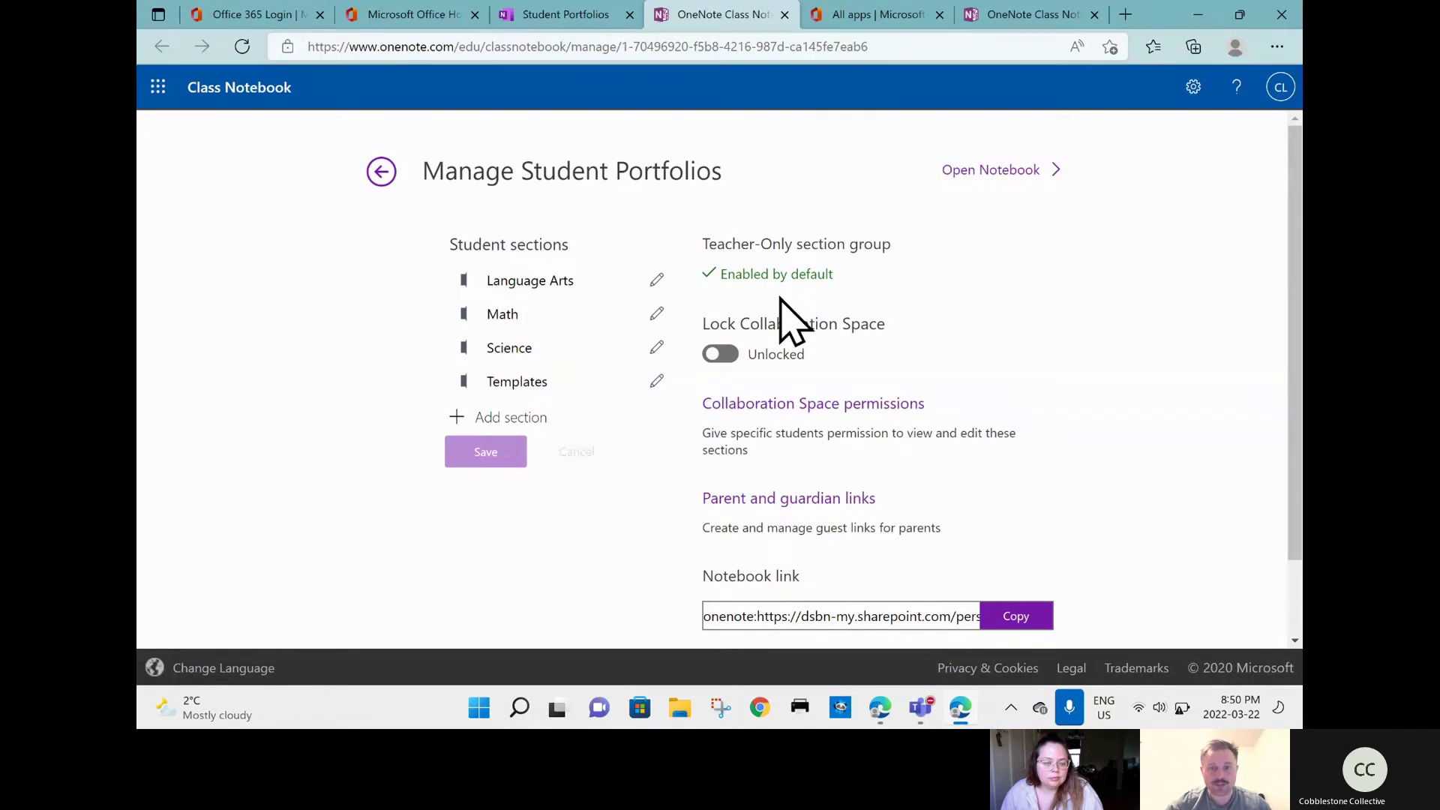
{"action": "scroll", "coordinate": [764, 450], "scroll_direction": "down", "scroll_amount": 1}
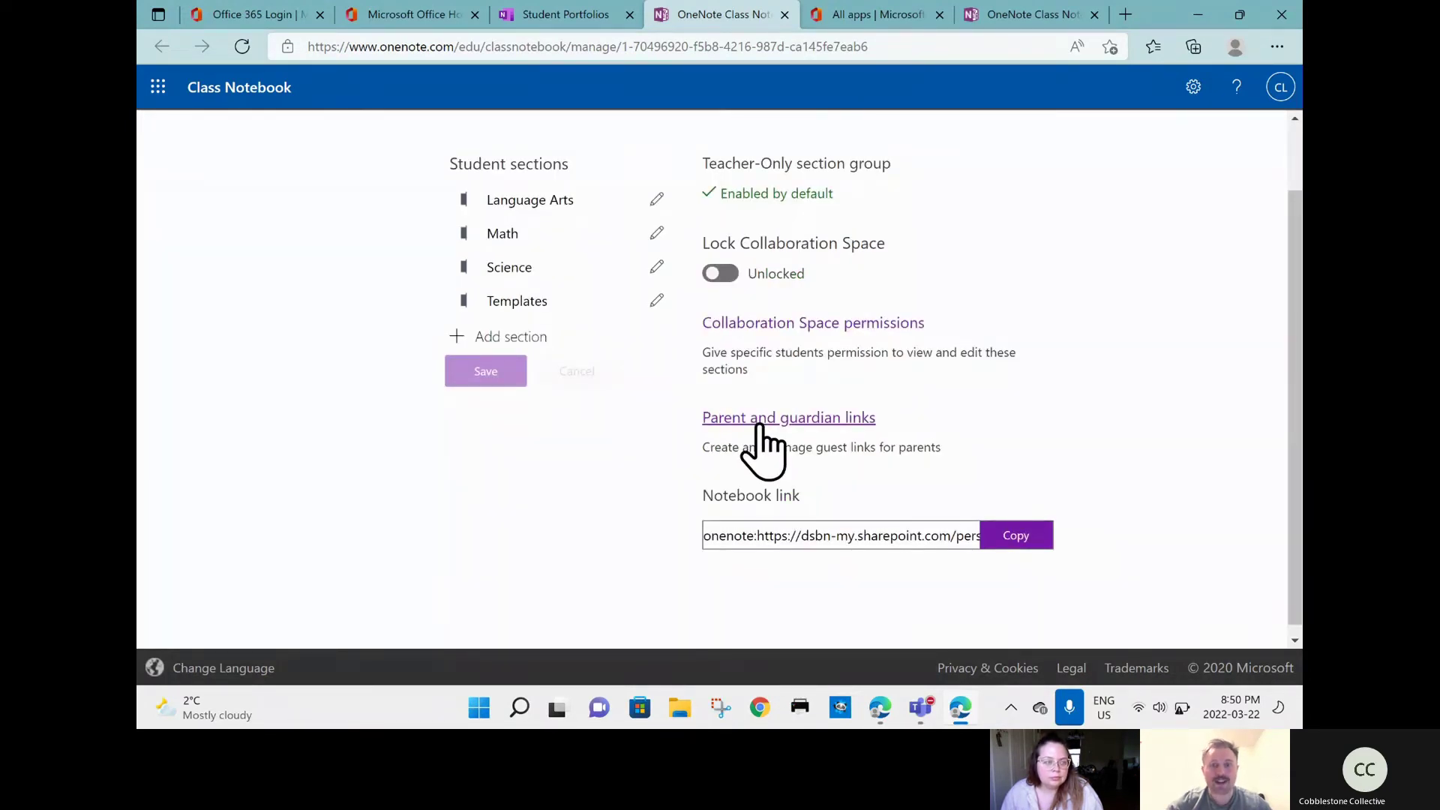
{"action": "left_click", "coordinate": [760, 425]}
Step: Create an individual read-only parent link for the second student's notebook and close the links dialog
{"action": "left_click", "coordinate": [679, 400]}
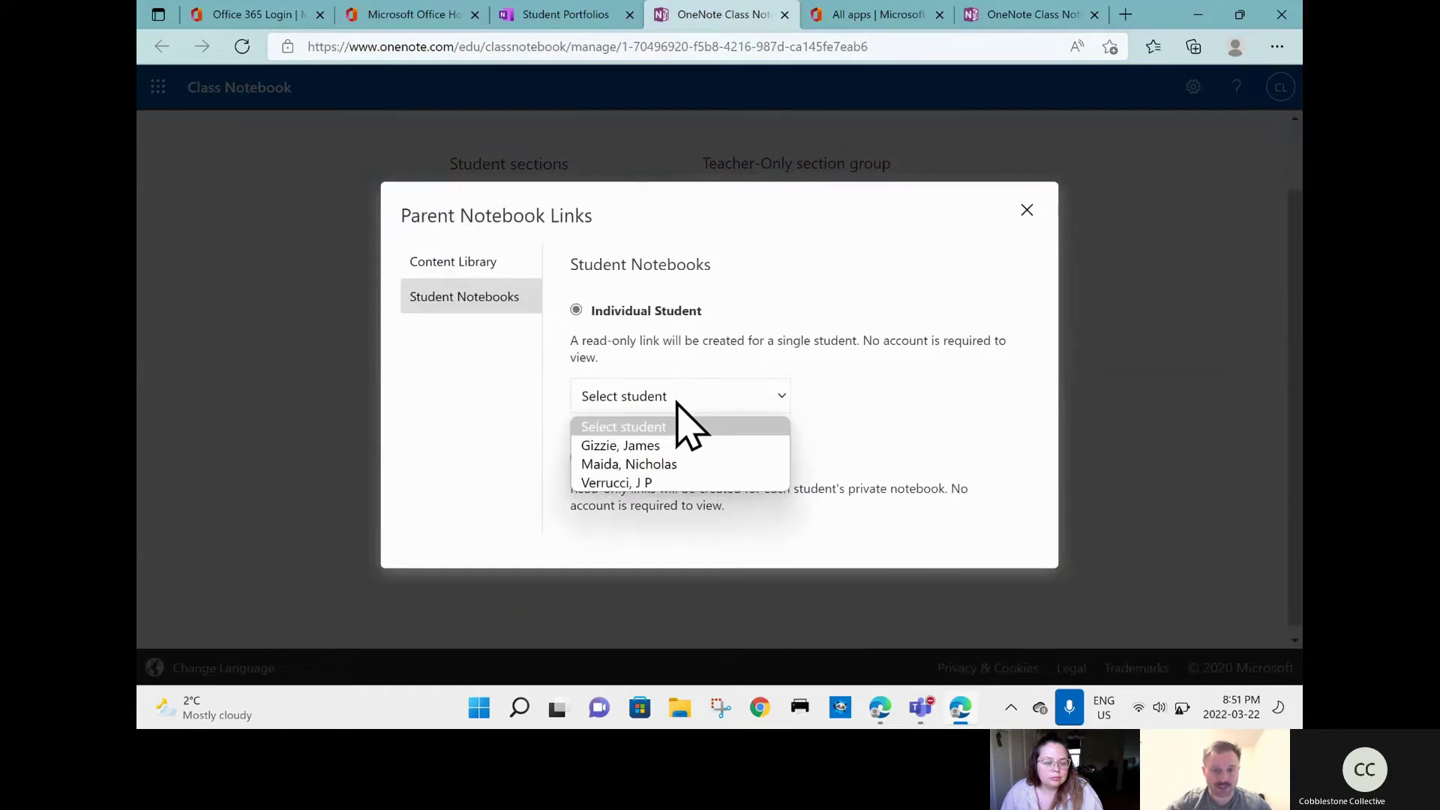
{"action": "left_click", "coordinate": [680, 463]}
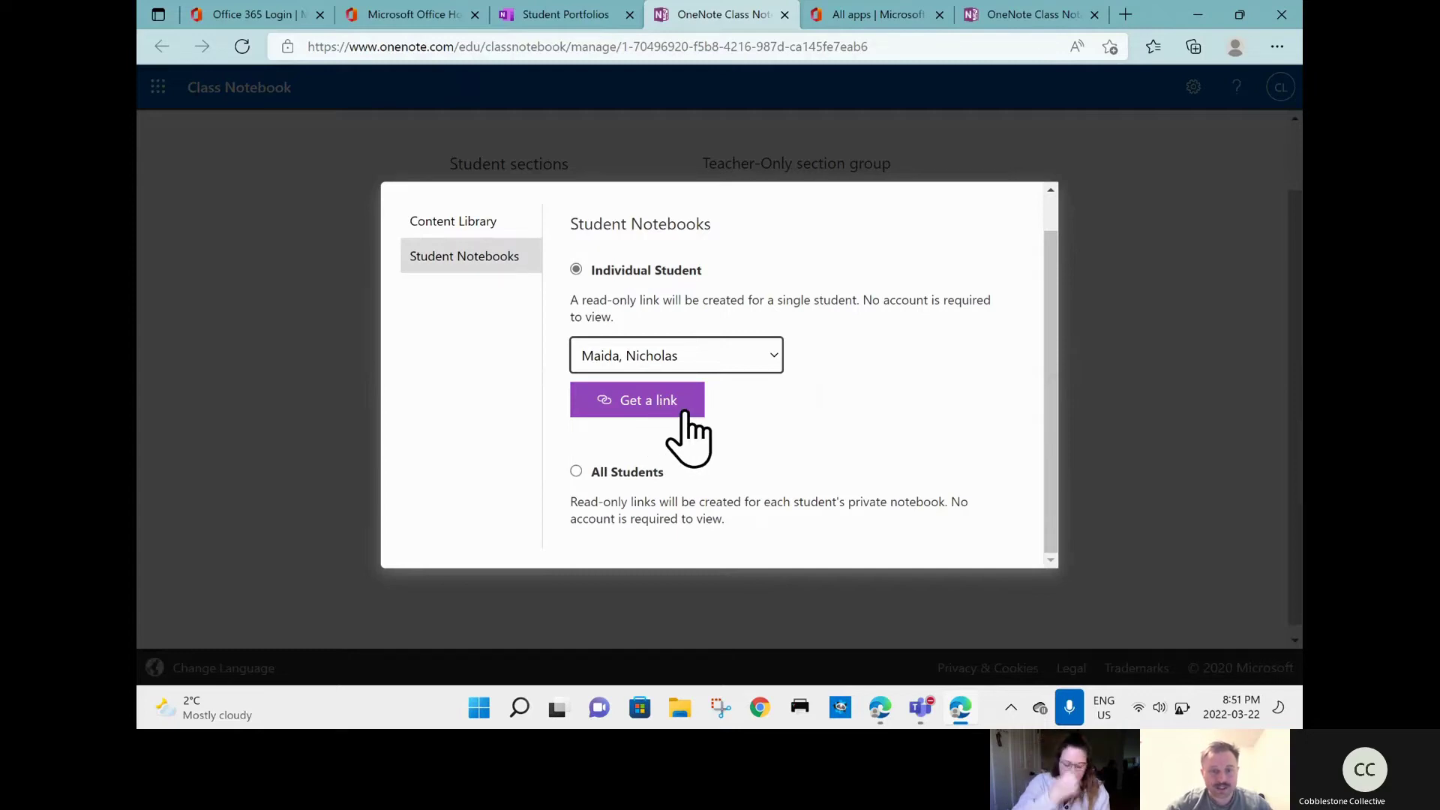
{"action": "left_click", "coordinate": [640, 406]}
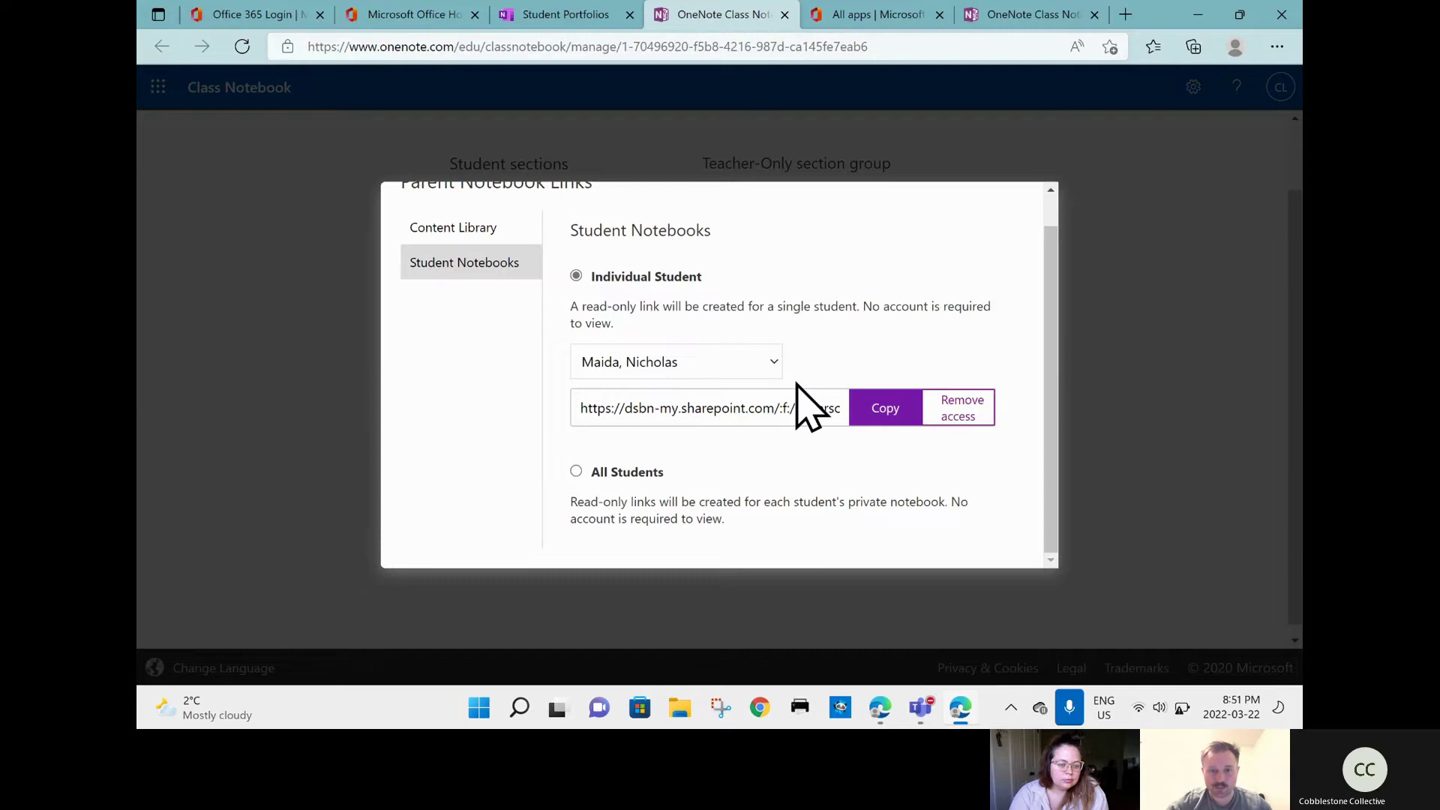
{"action": "scroll", "coordinate": [810, 405], "scroll_direction": "up", "scroll_amount": 1}
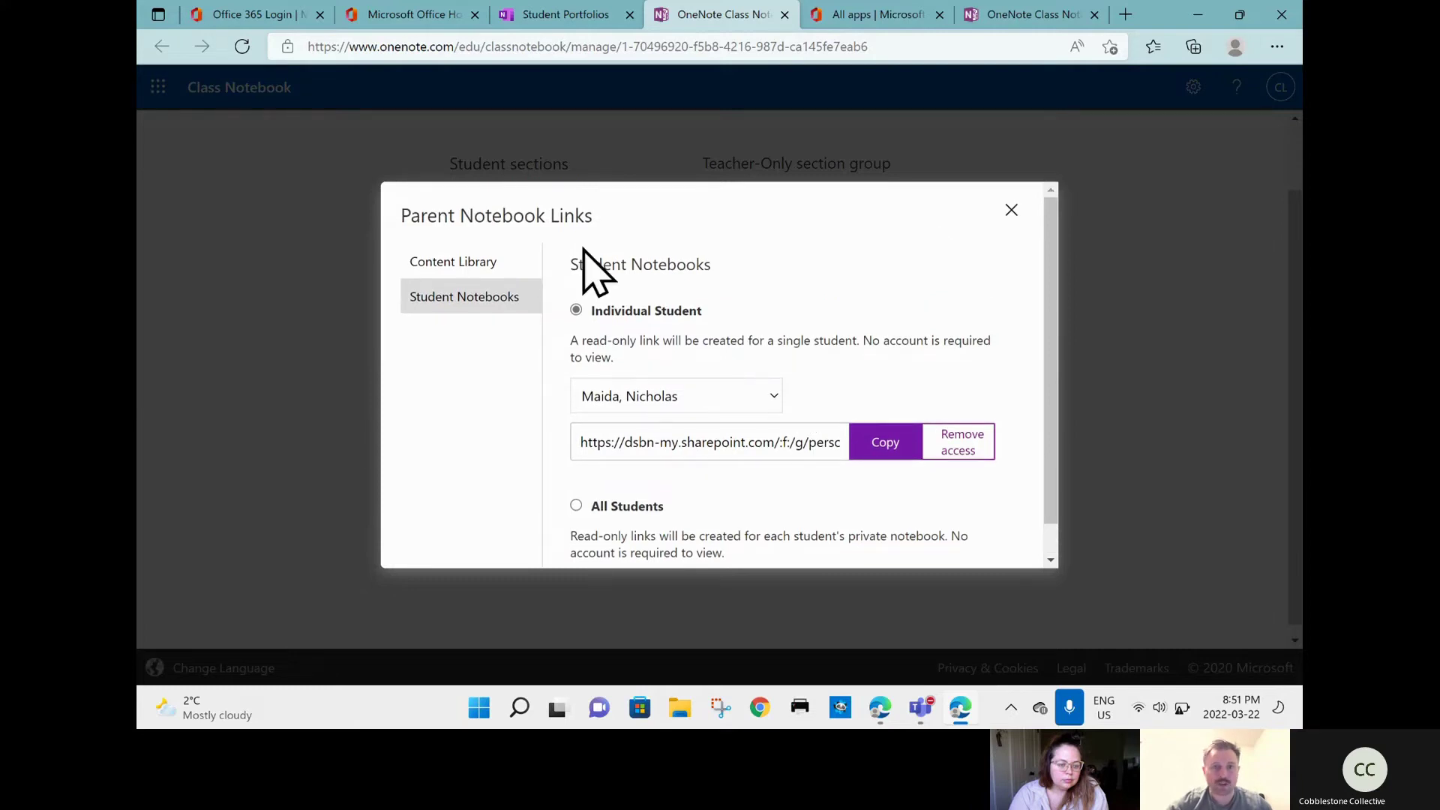
{"action": "left_click", "coordinate": [1011, 212]}
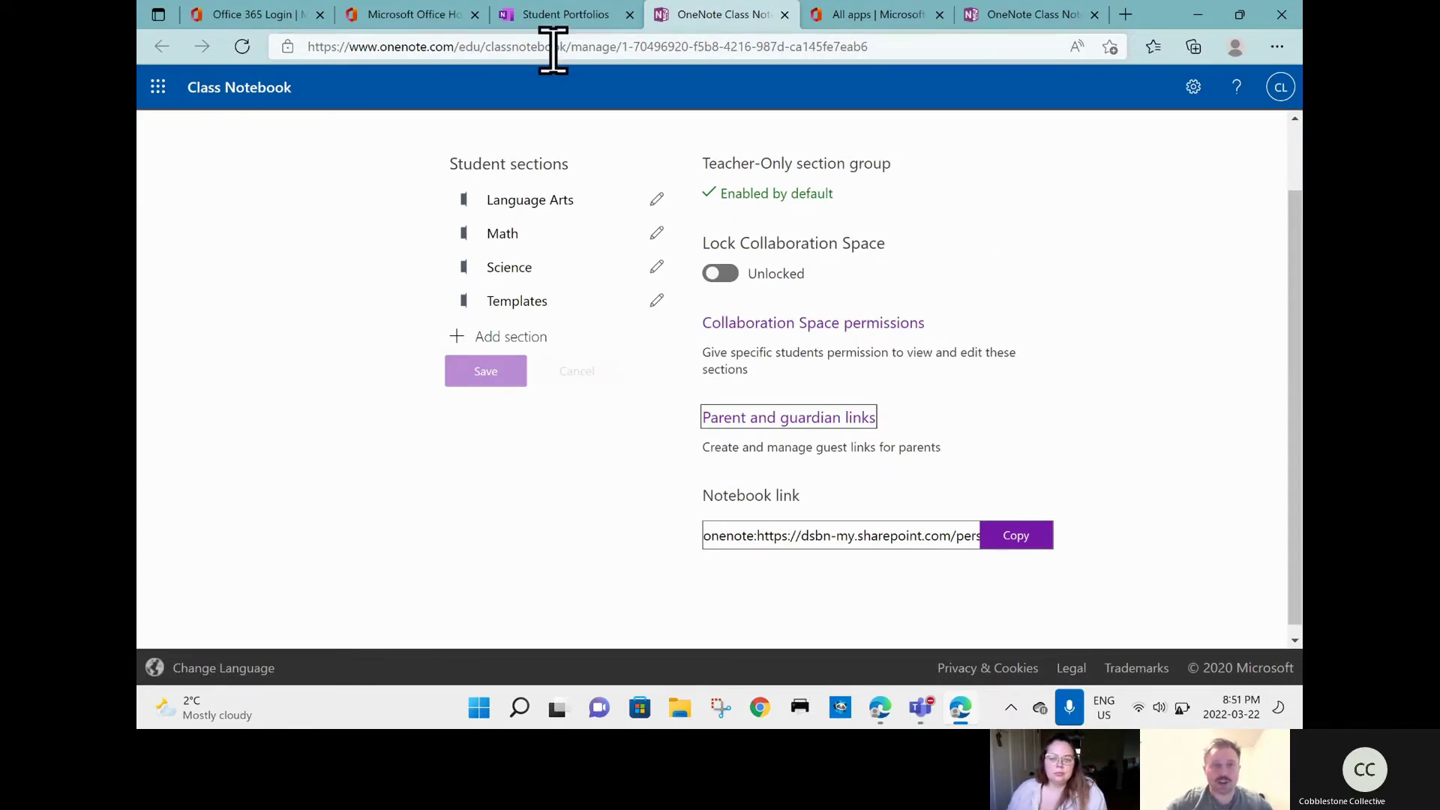
Step: Reopen the management page from the Student Portfolios notebook and create an individual read-only parent link for the first student
{"action": "left_click", "coordinate": [568, 17]}
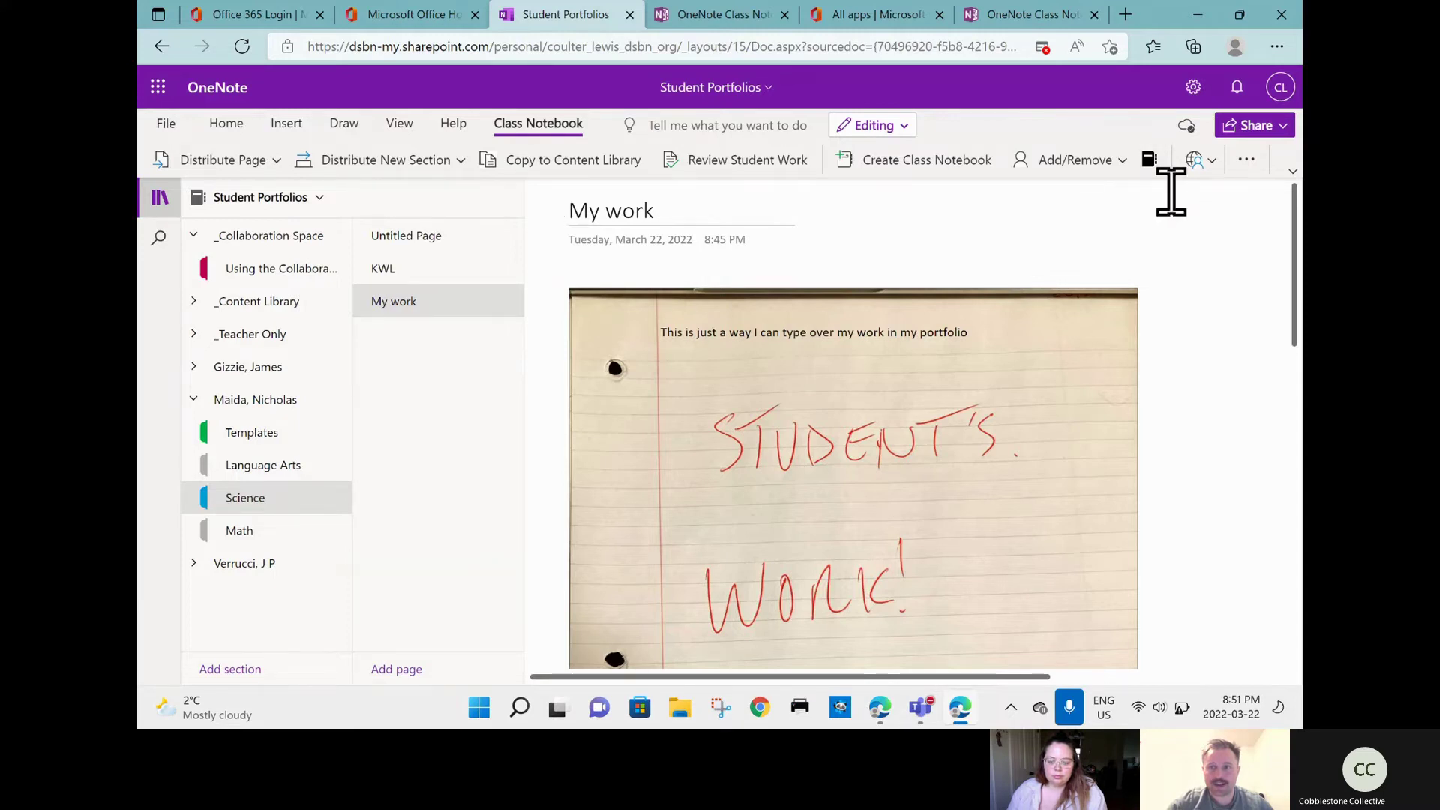
{"action": "left_click", "coordinate": [1150, 160]}
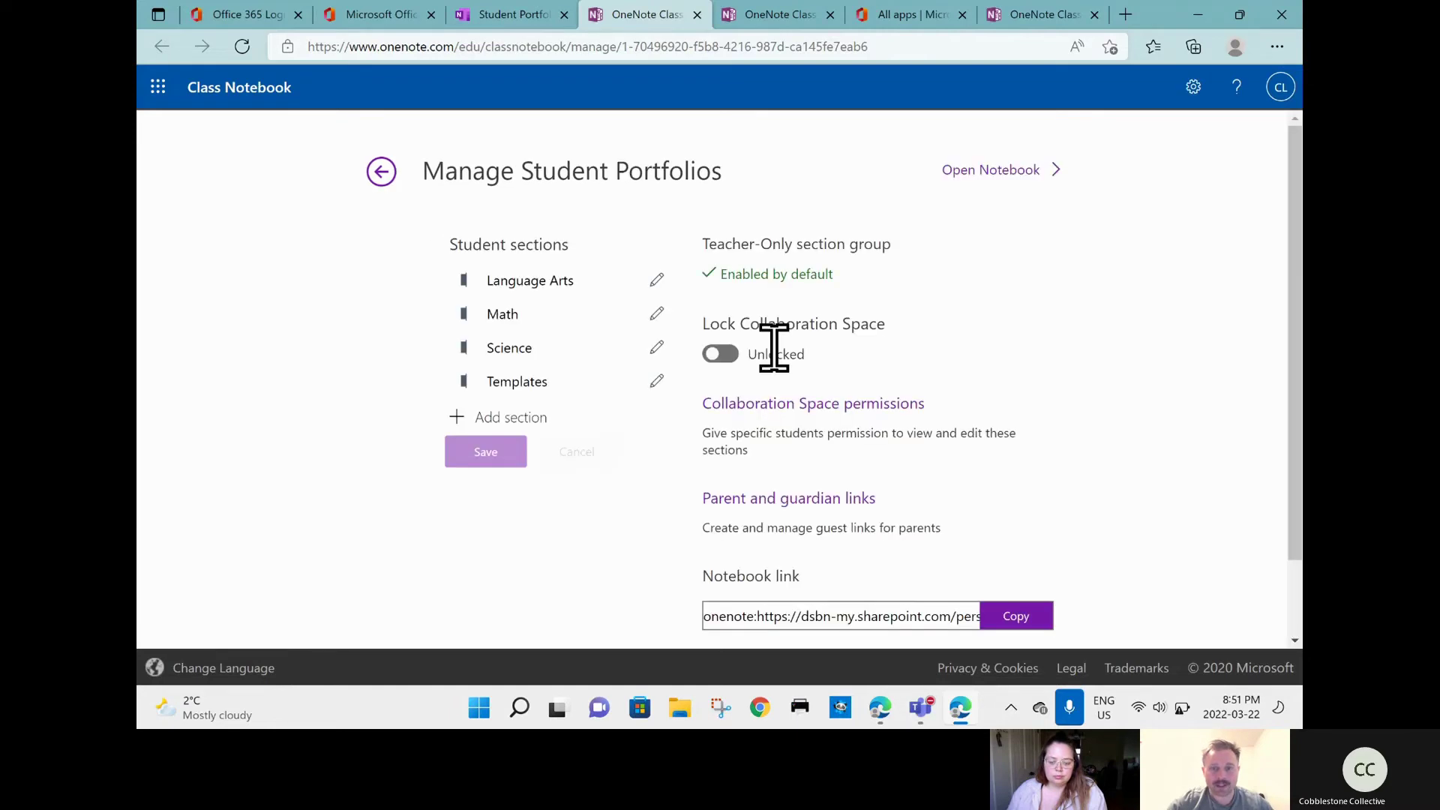
{"action": "left_click", "coordinate": [781, 504]}
{"action": "left_click", "coordinate": [688, 401]}
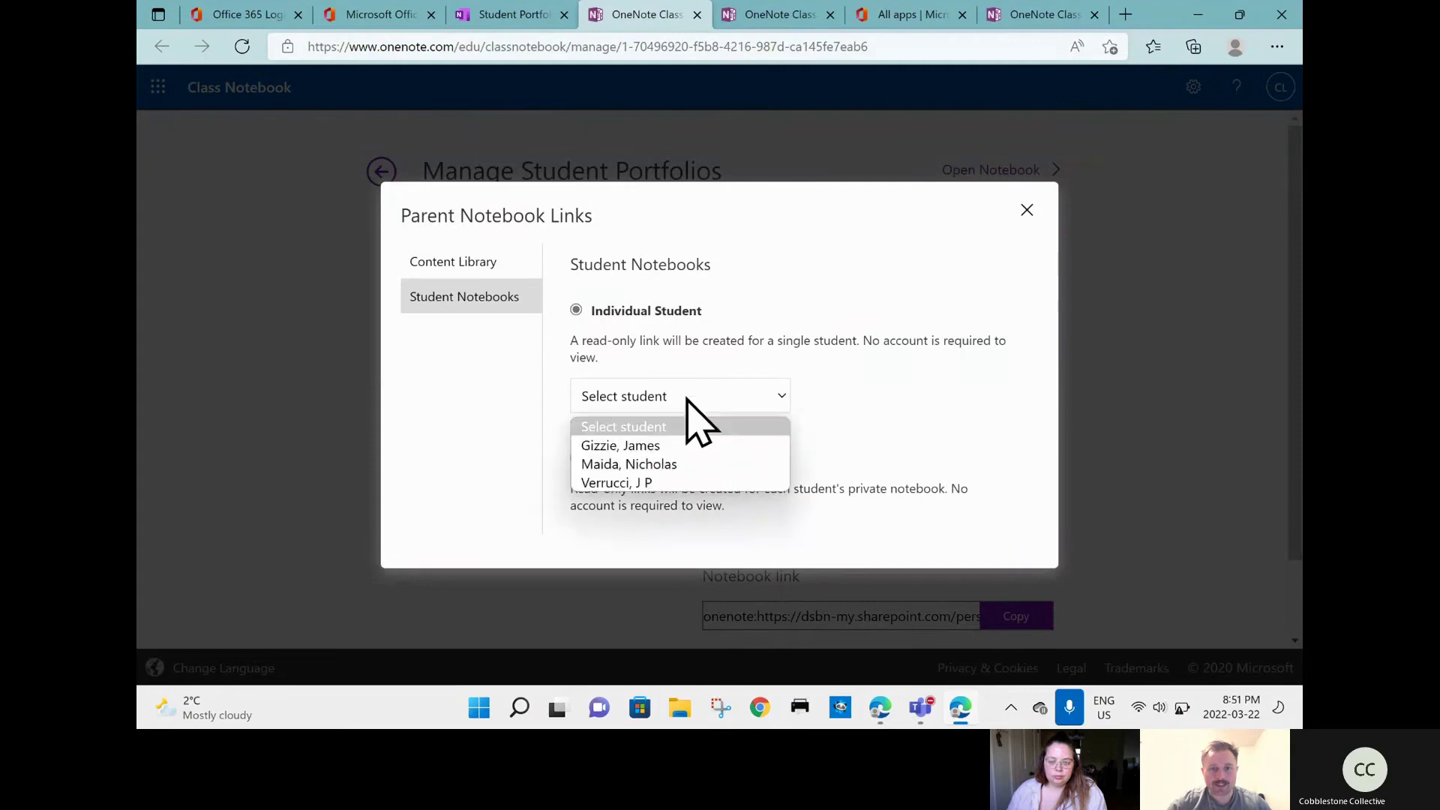
{"action": "left_click", "coordinate": [645, 449]}
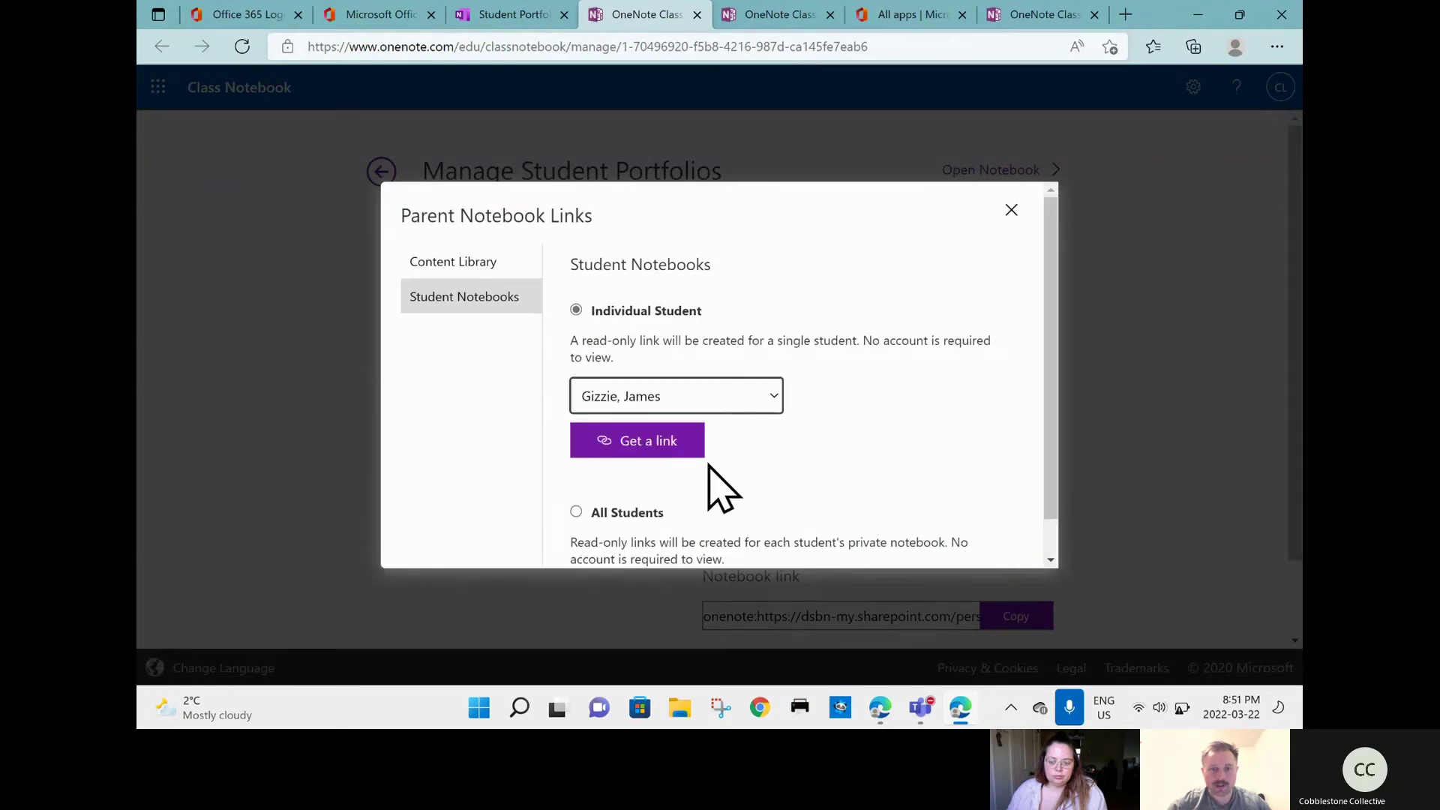
{"action": "scroll", "coordinate": [781, 475], "scroll_direction": "down", "scroll_amount": 1}
{"action": "left_click", "coordinate": [679, 412]}
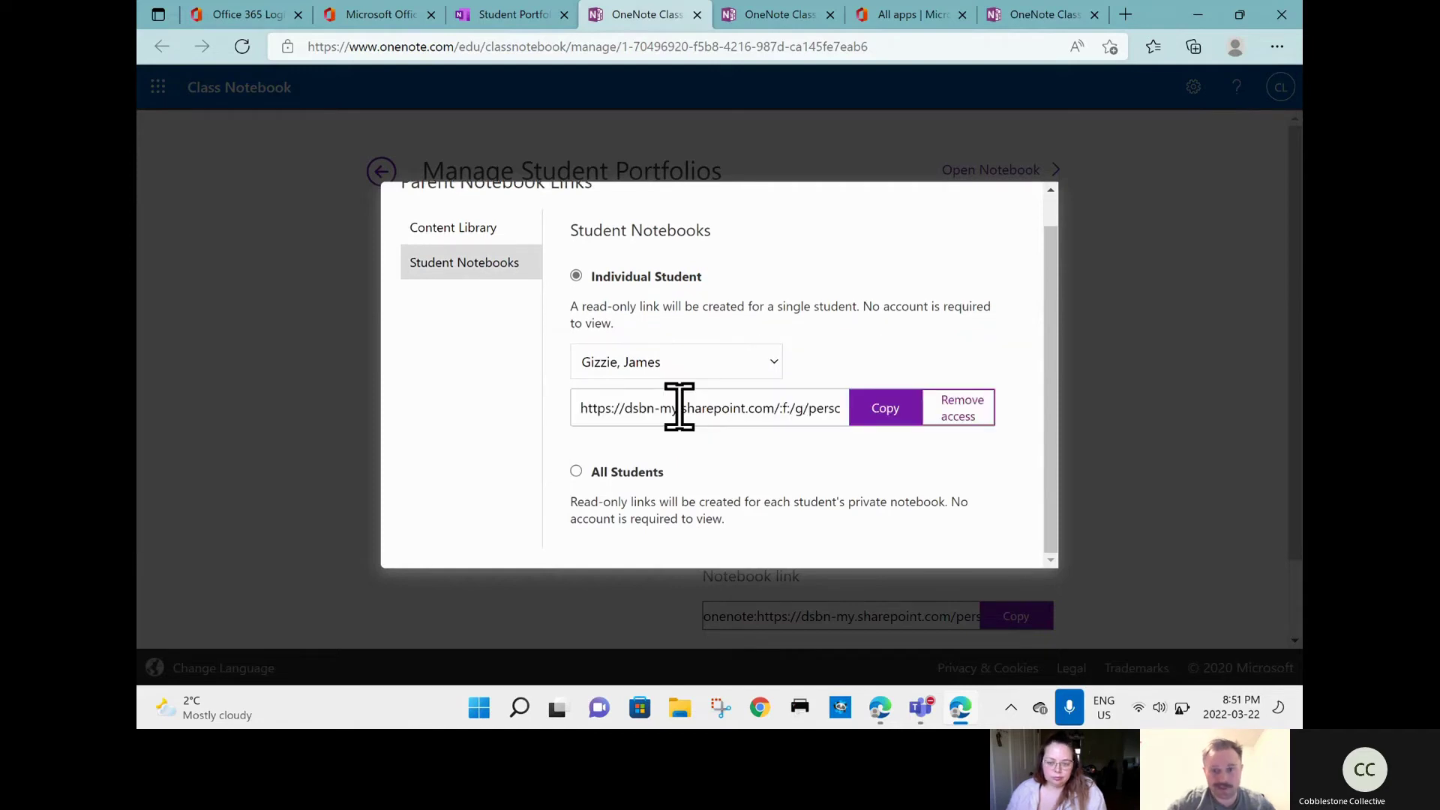
{"action": "scroll", "coordinate": [859, 362], "scroll_direction": "up", "scroll_amount": 1}
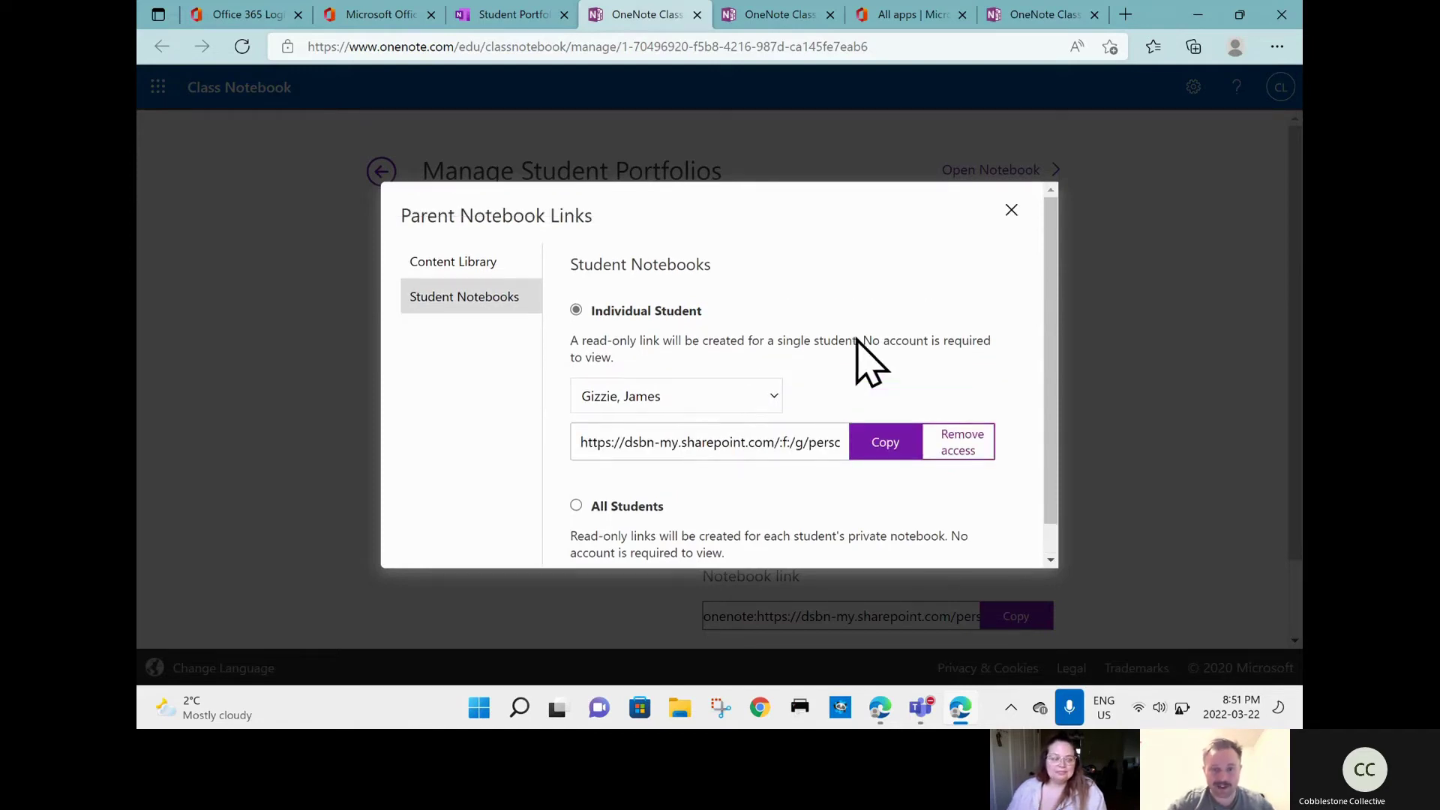
{"action": "left_click", "coordinate": [1011, 210]}
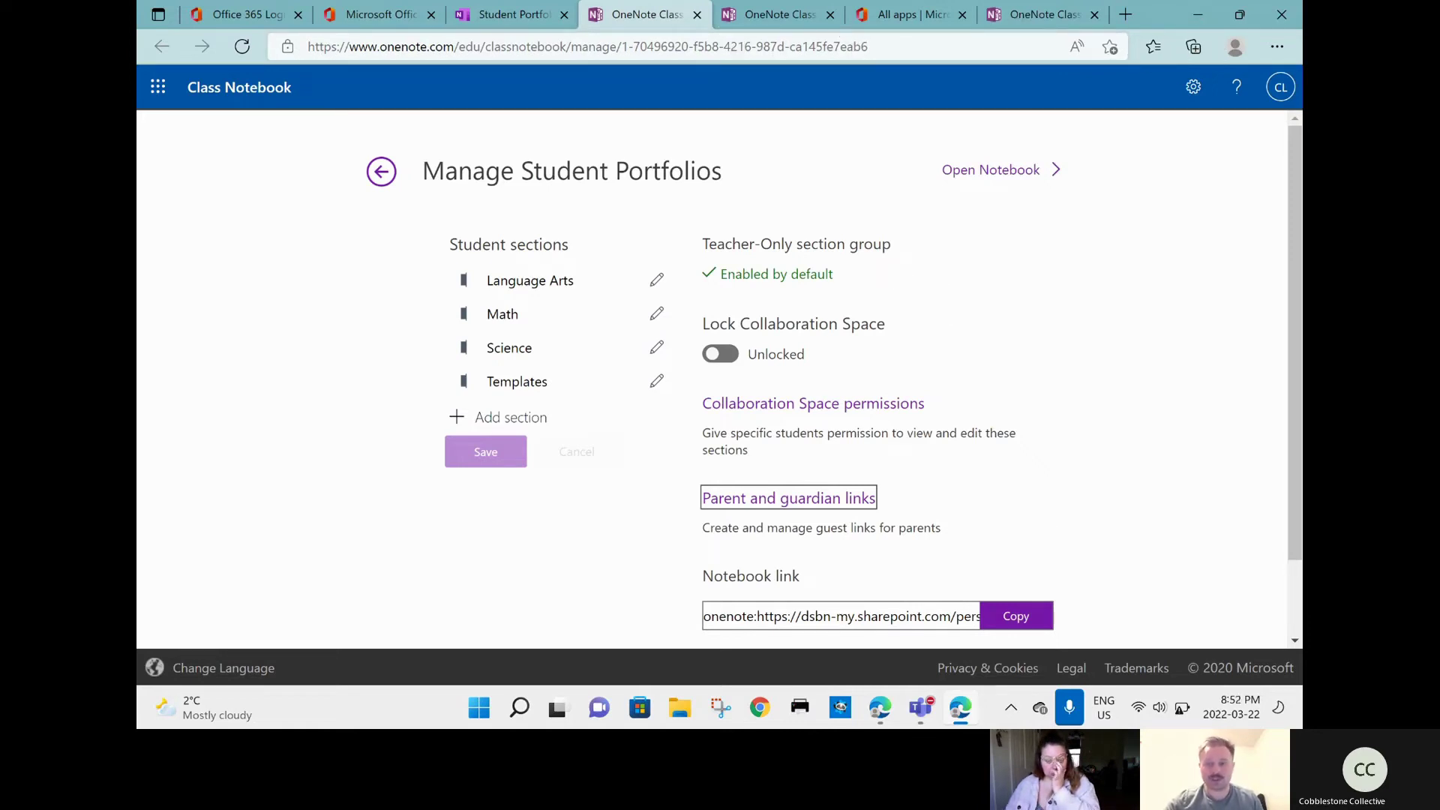
Step: Switch to the Microsoft Teams call window
{"action": "mouse_move", "coordinate": [921, 714]}
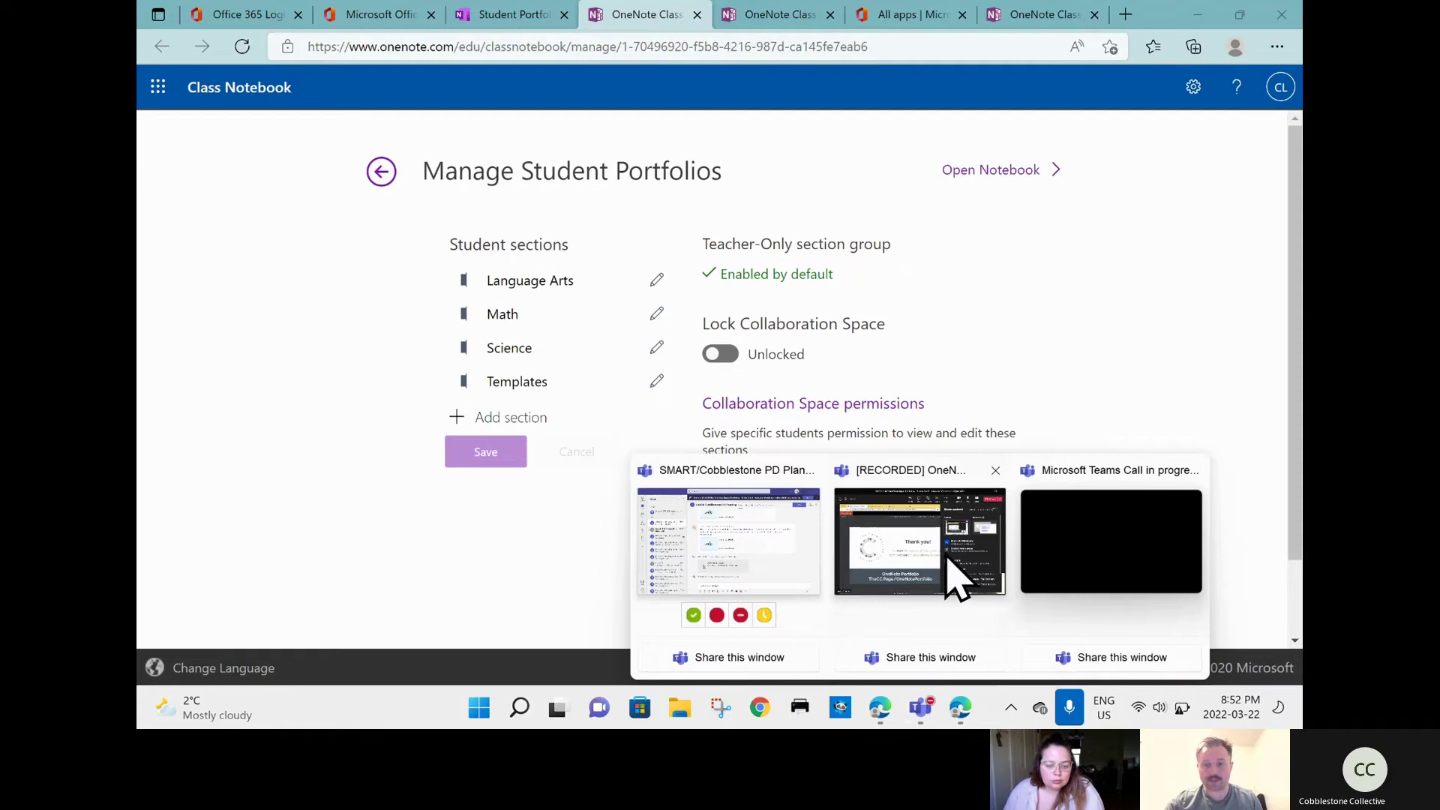
{"action": "left_click", "coordinate": [1095, 570]}
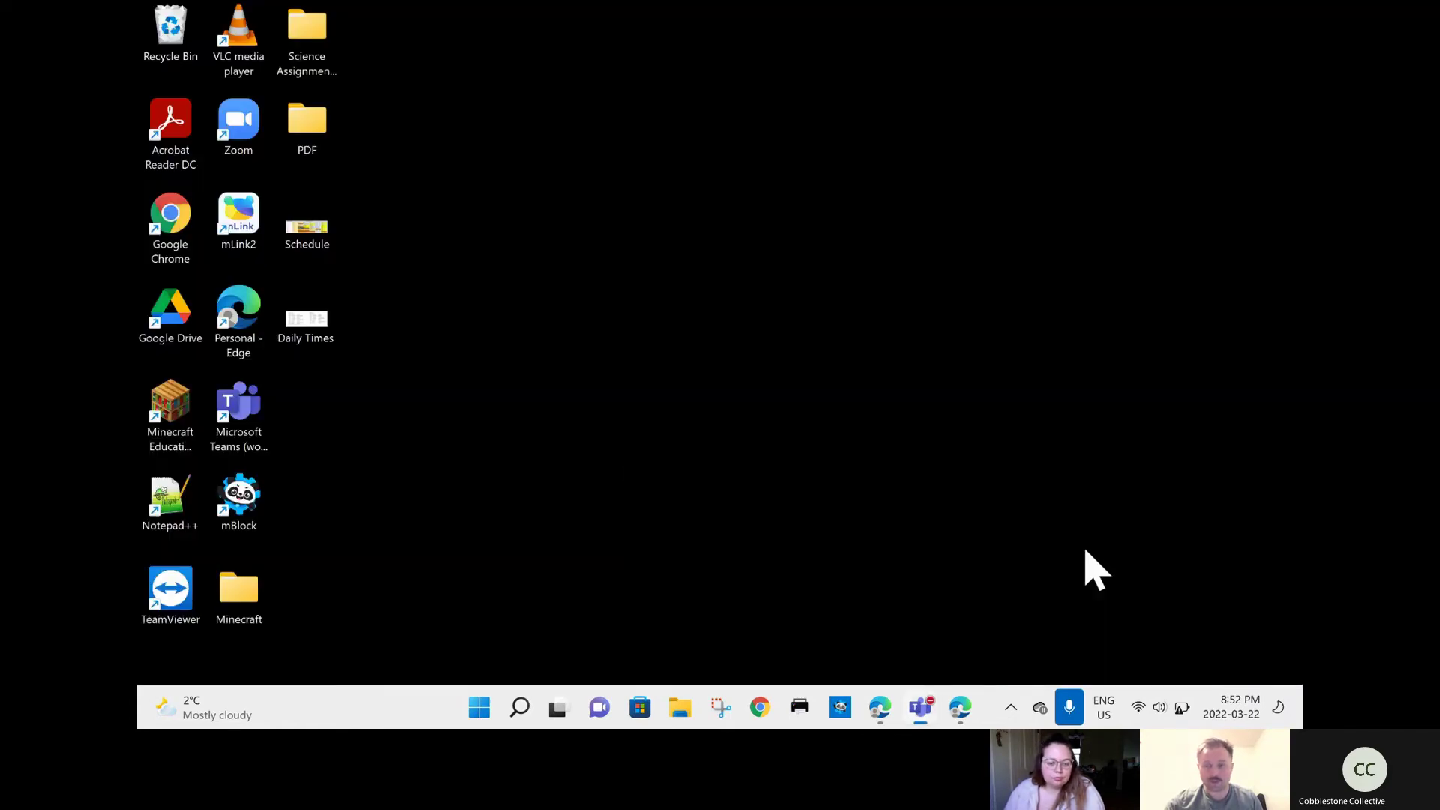